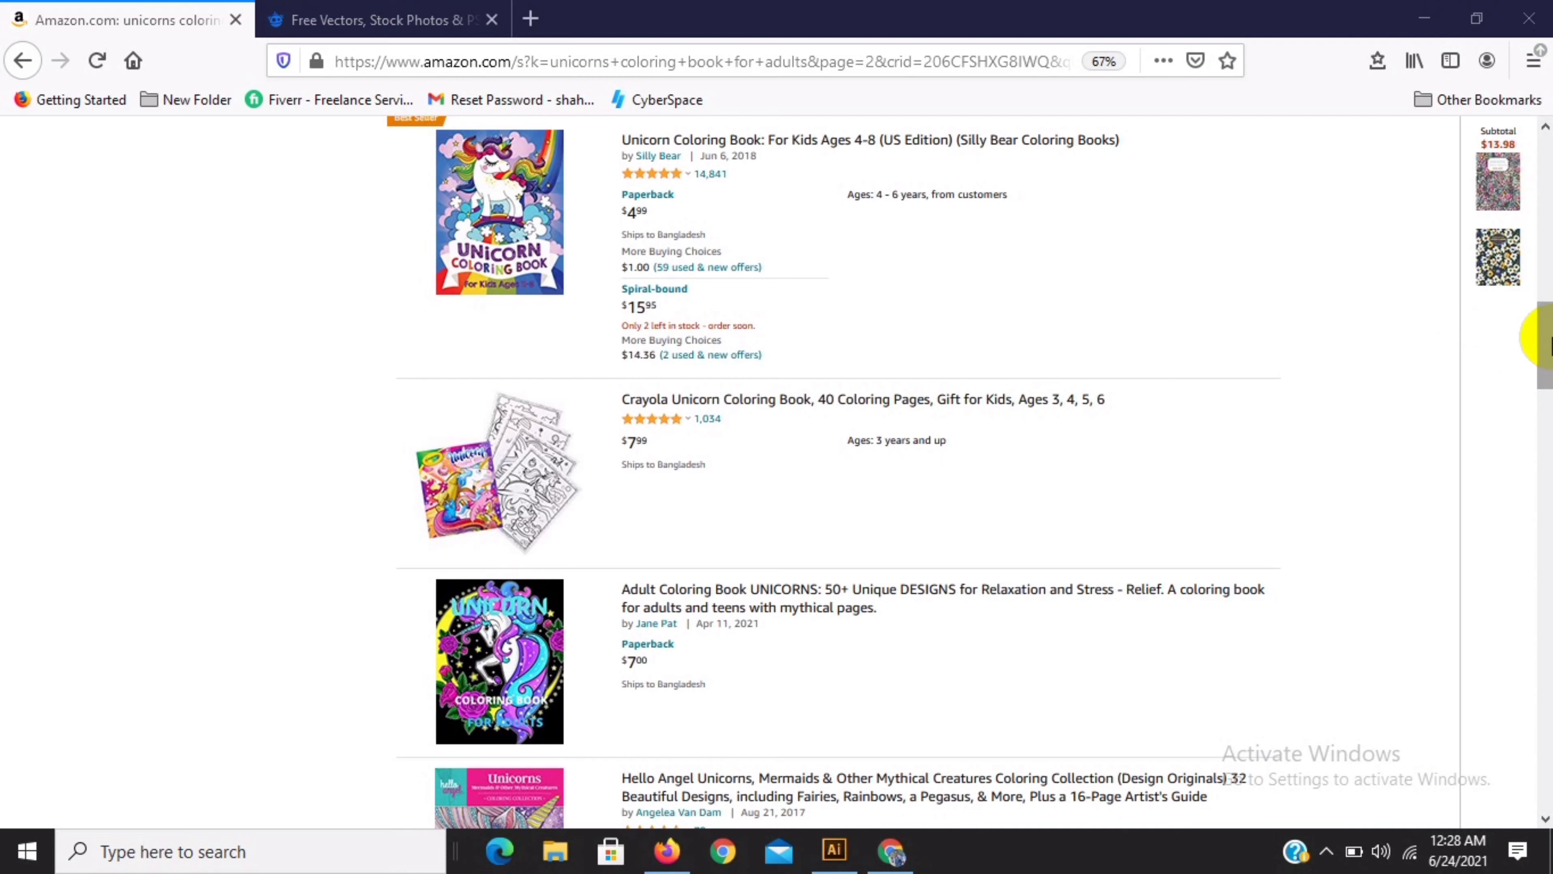
# Open the Amazon product page of the best-selling "Unicorn Coloring Book: For Kids Ages 4-8" by Silly Bear
pyautogui.scroll(5, 1536, 330)
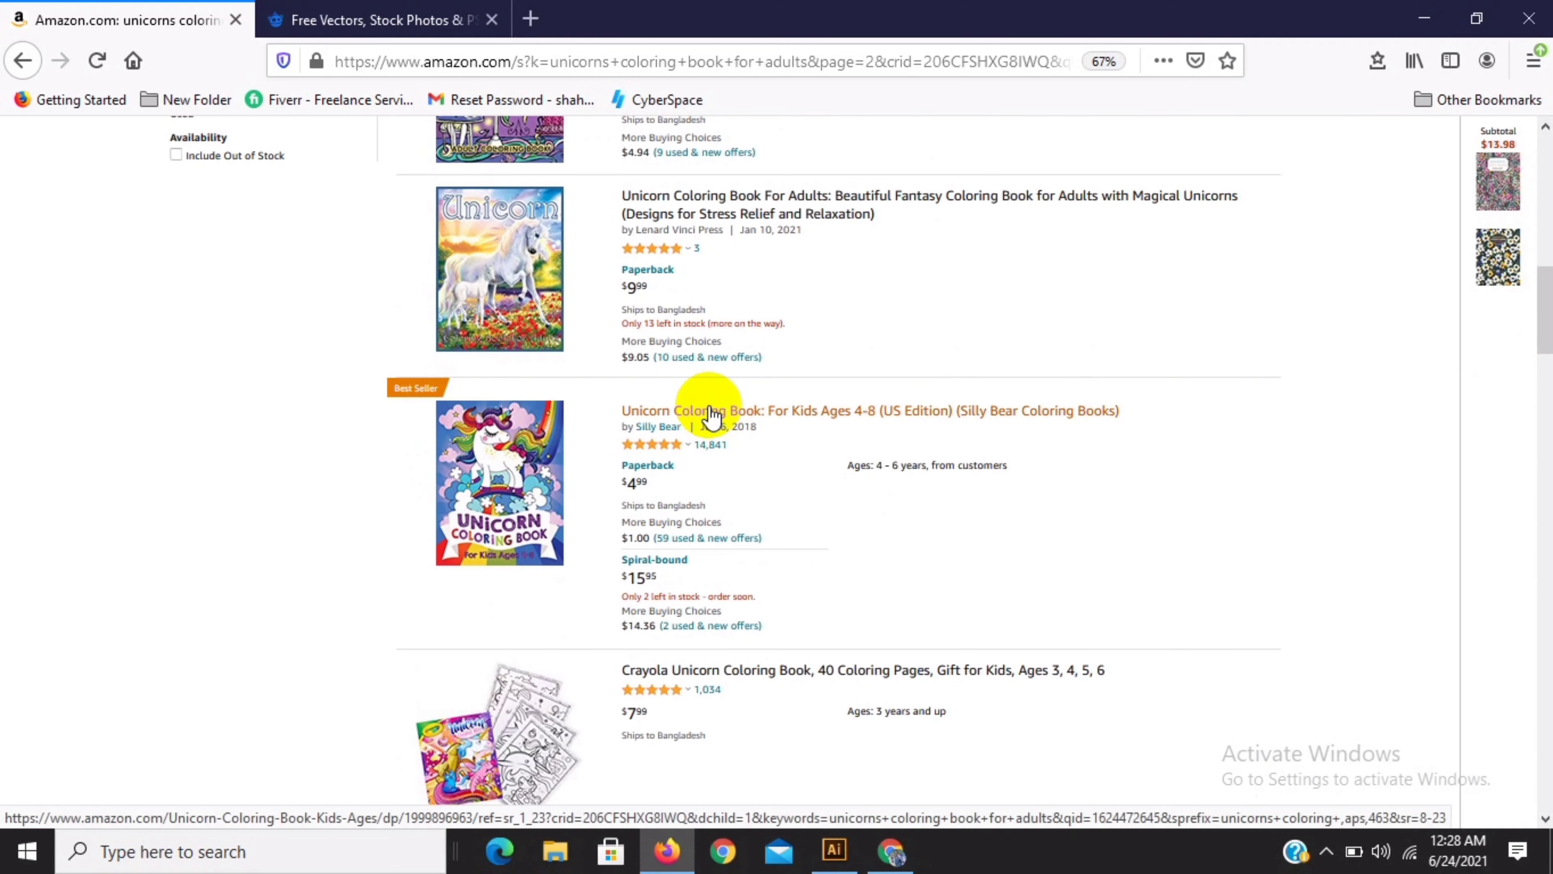
pyautogui.click(711, 413)
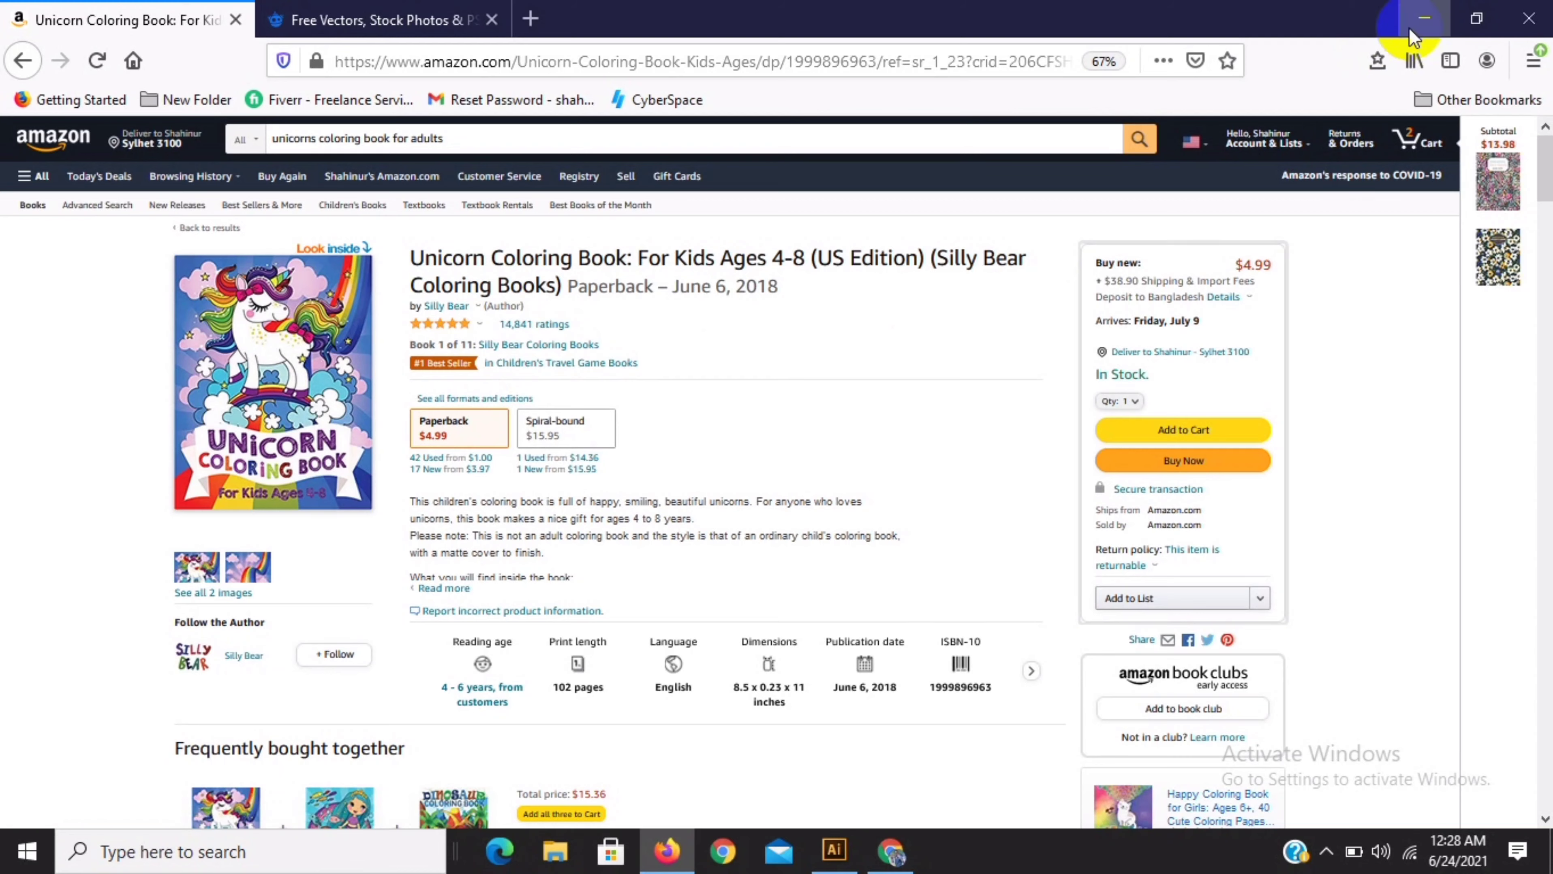
# Switch to Illustrator to view the blank 60-page book cover document, and return to Firefox
pyautogui.click(1422, 19)
pyautogui.click(834, 850)
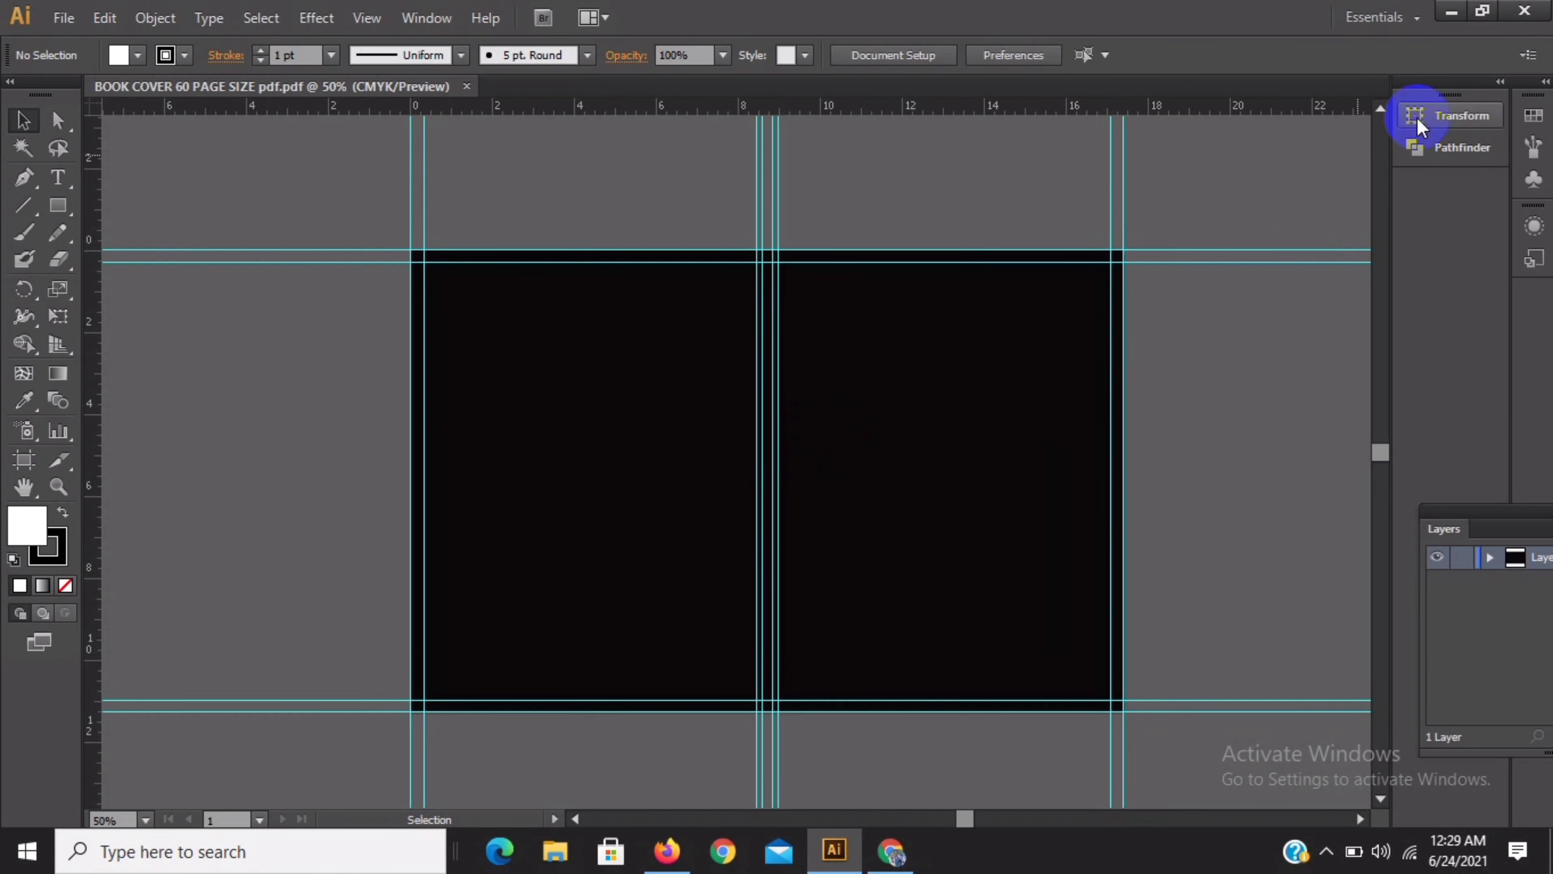
pyautogui.click(1440, 17)
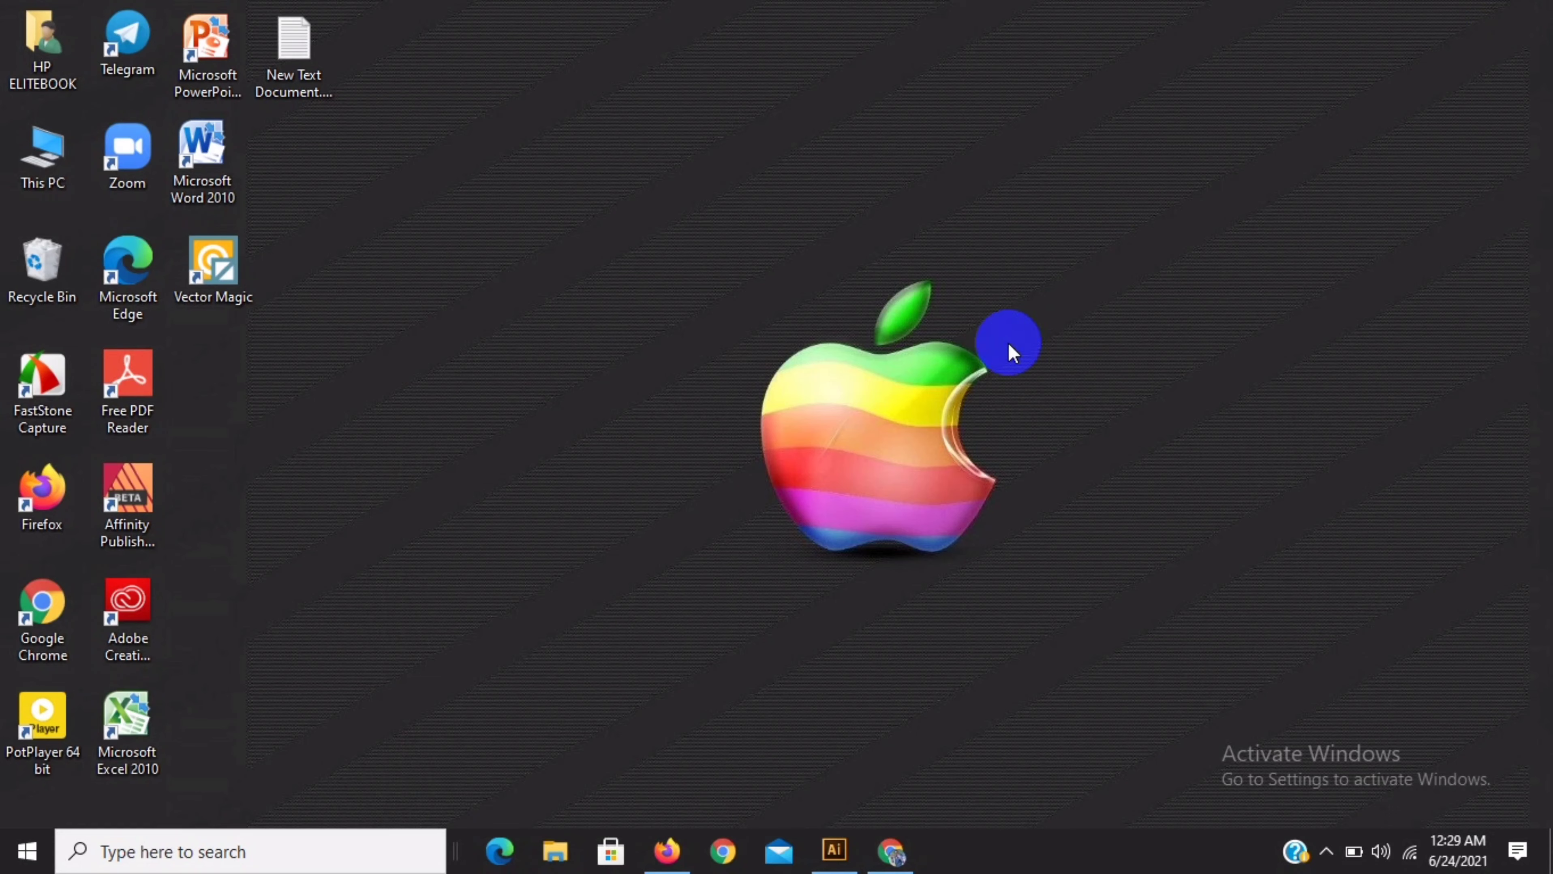
pyautogui.click(667, 848)
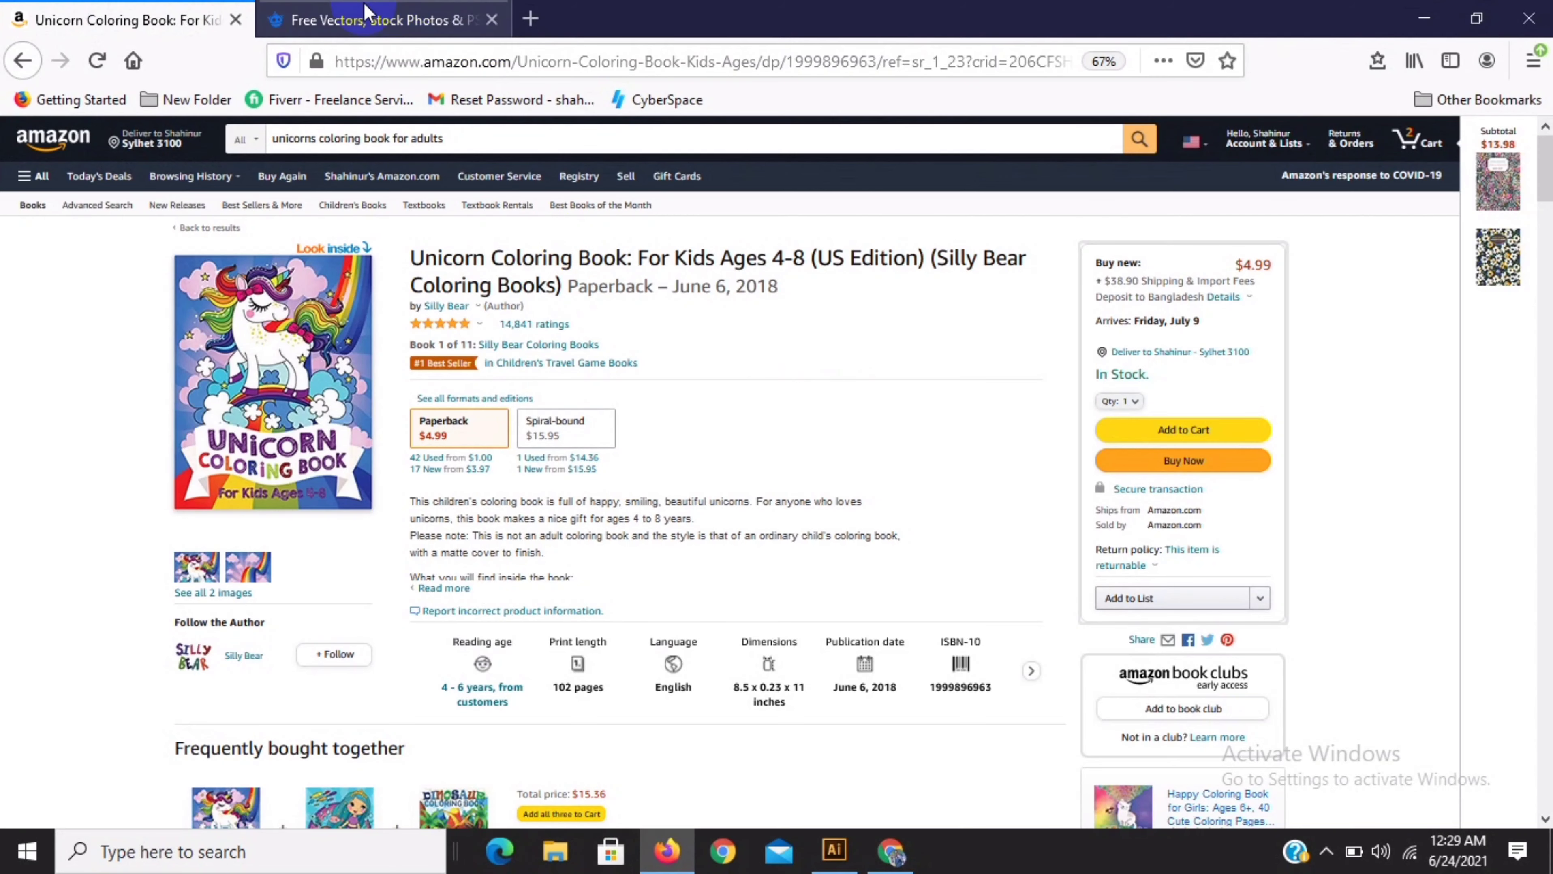
# Search all Freepik resources for "unicron"
pyautogui.click(368, 19)
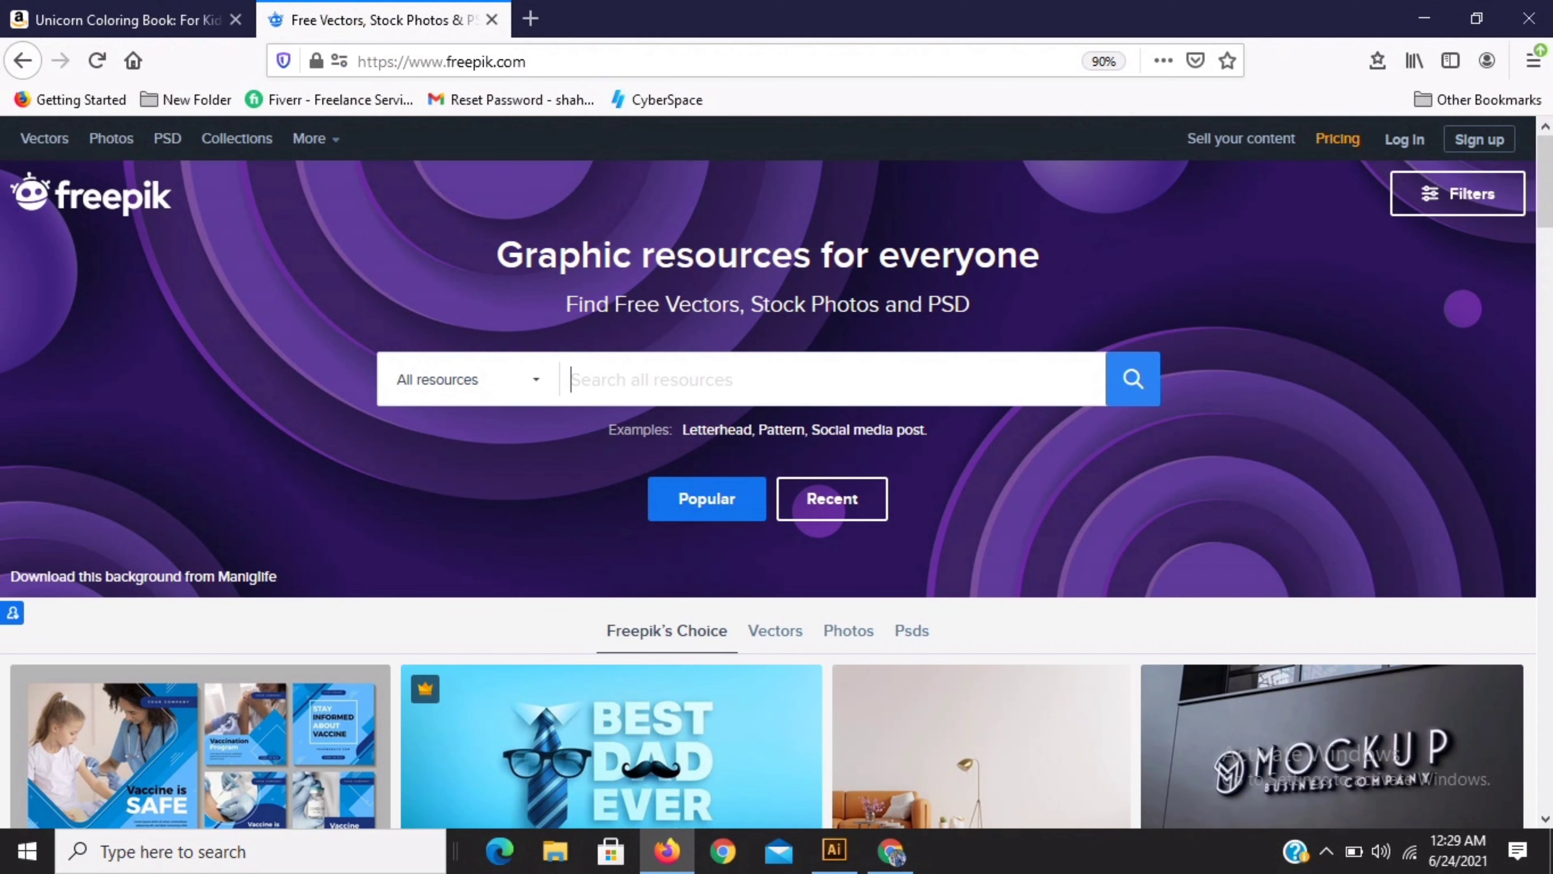
pyautogui.moveTo(1545, 139)
pyautogui.mouseDown()
pyautogui.moveTo(1545, 168)
pyautogui.moveTo(1546, 134)
pyautogui.mouseUp()
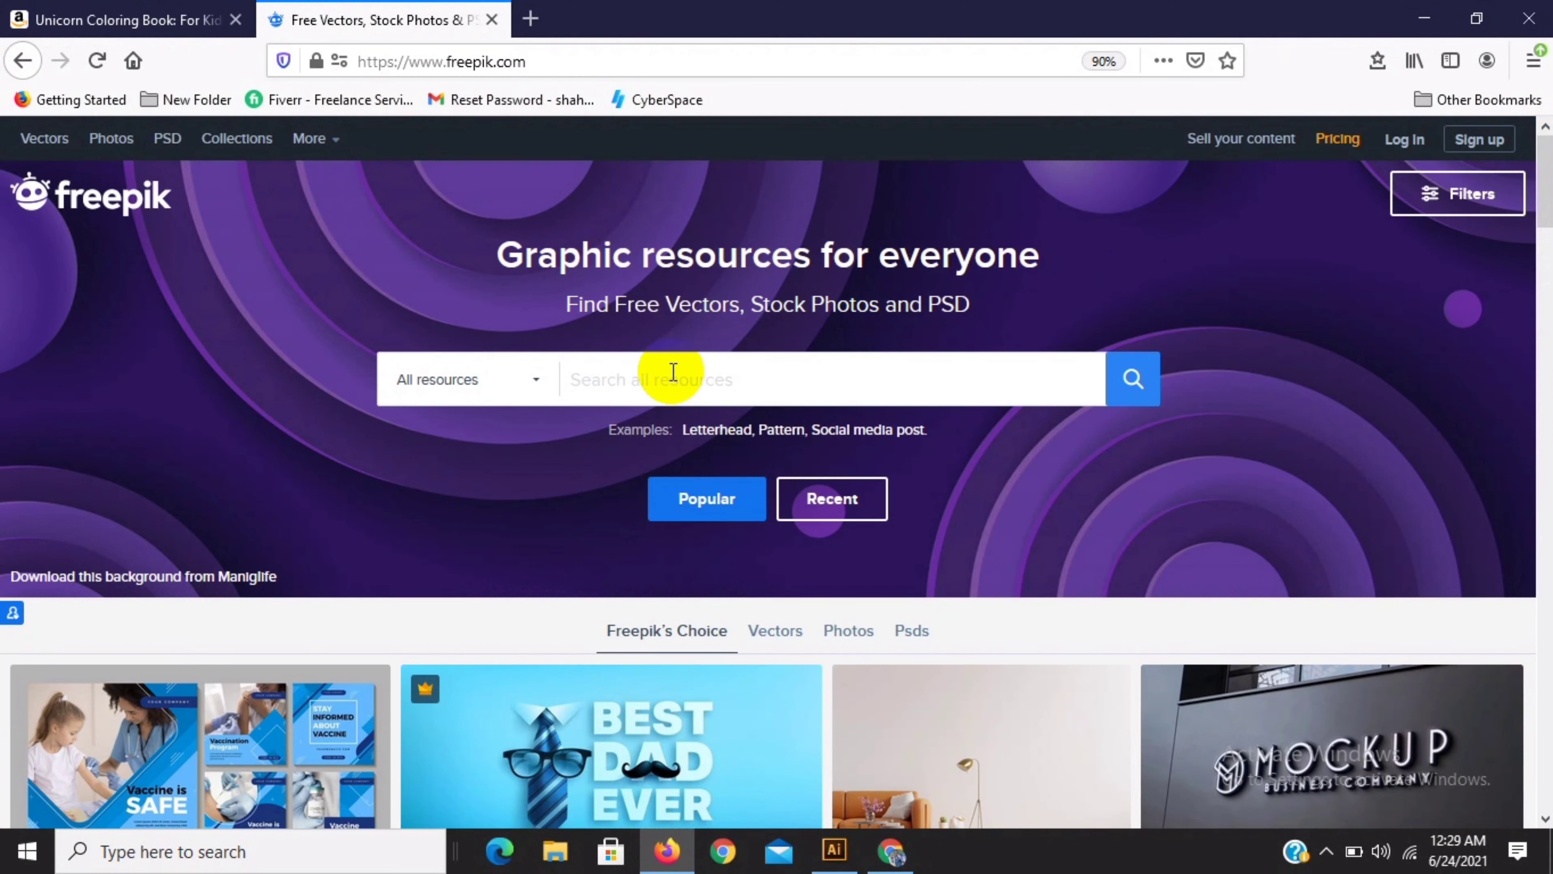
pyautogui.write('unicron')
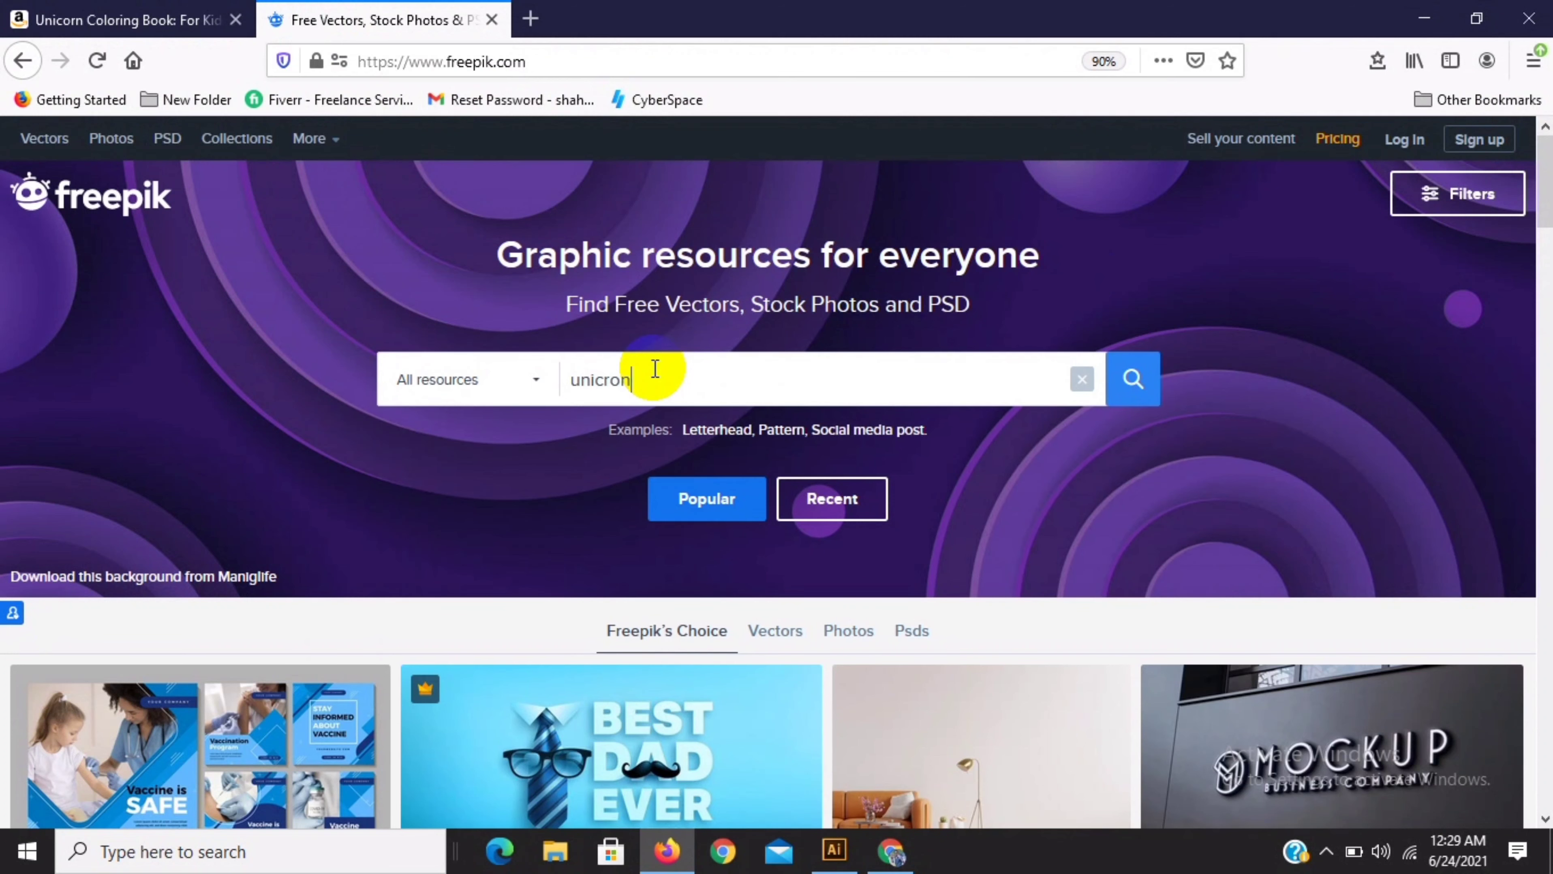
pyautogui.click(1136, 391)
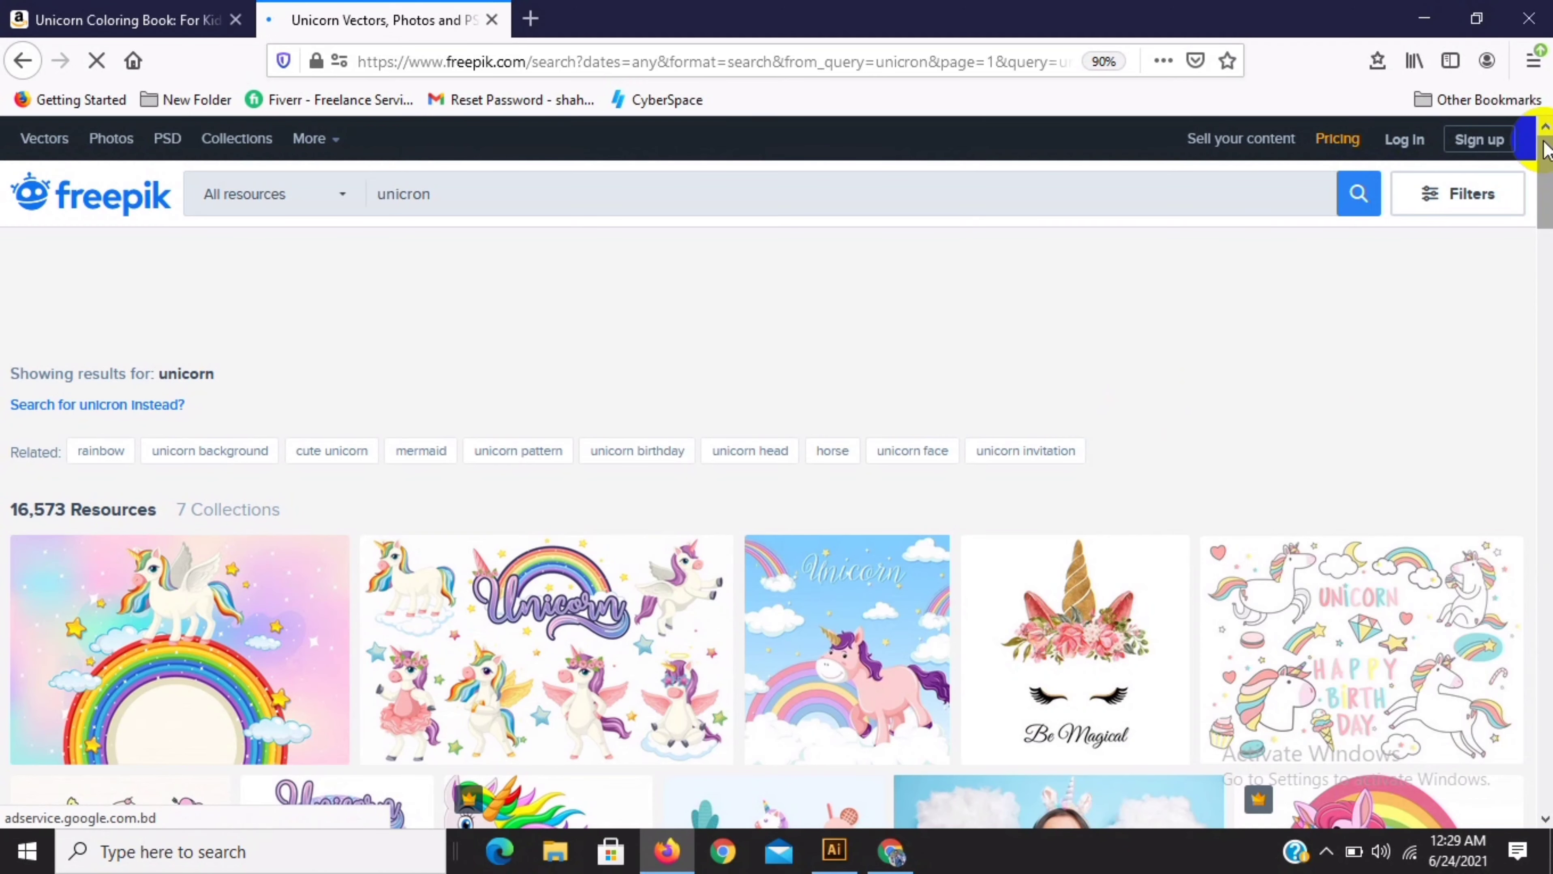
# Download the hand-drawn unicorn birthday invitation template from the search results with the free attribution option, and dismiss the attribution notice
pyautogui.moveTo(1542, 141); pyautogui.dragTo(1542, 182)
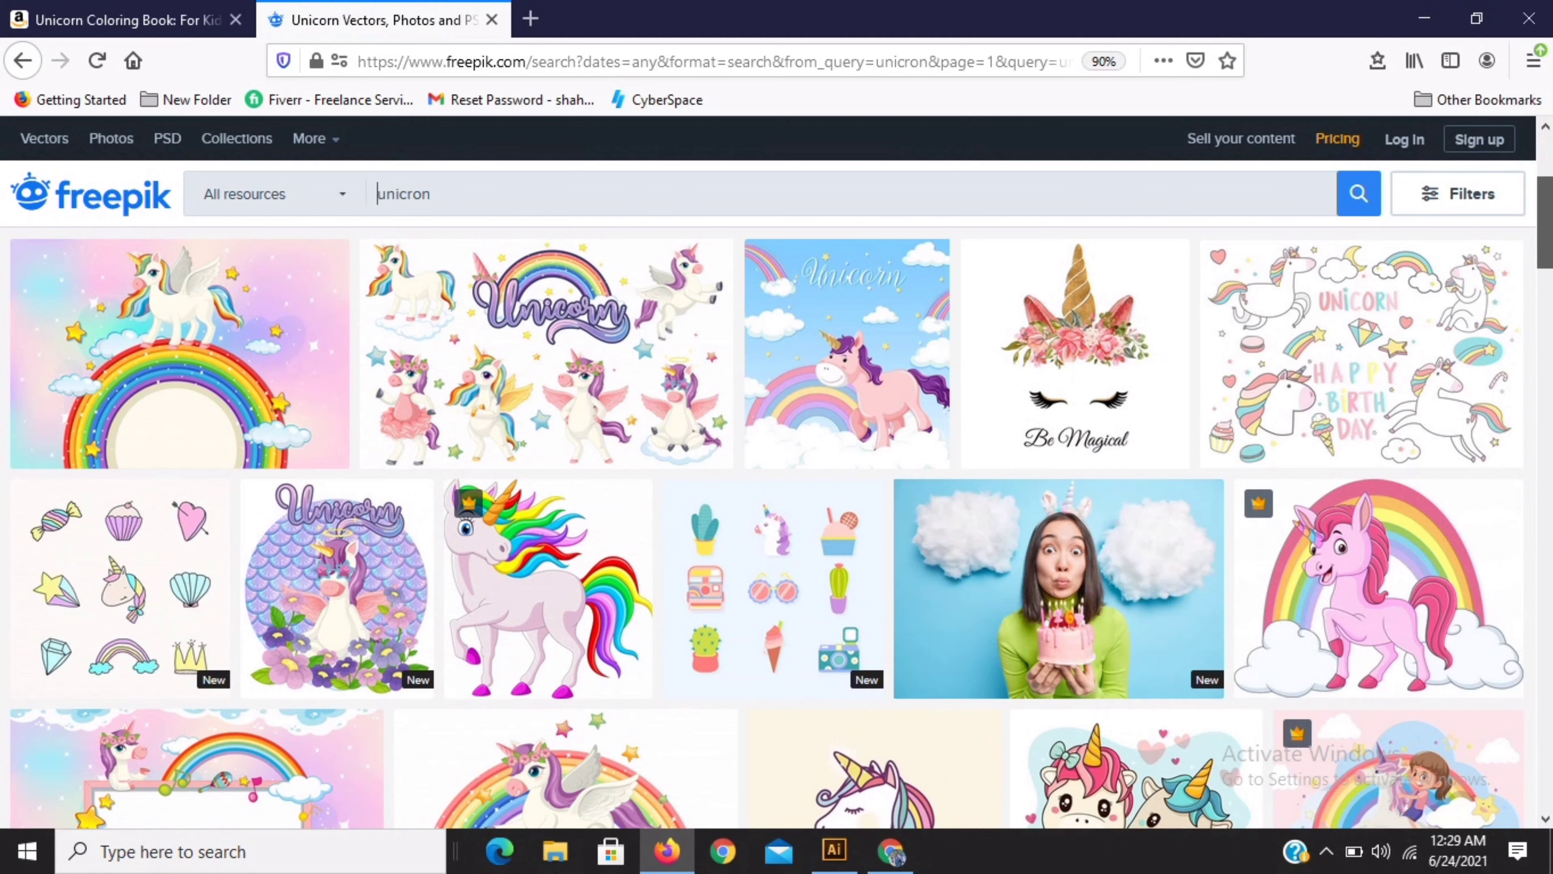
pyautogui.moveTo(1542, 182); pyautogui.dragTo(1542, 327)
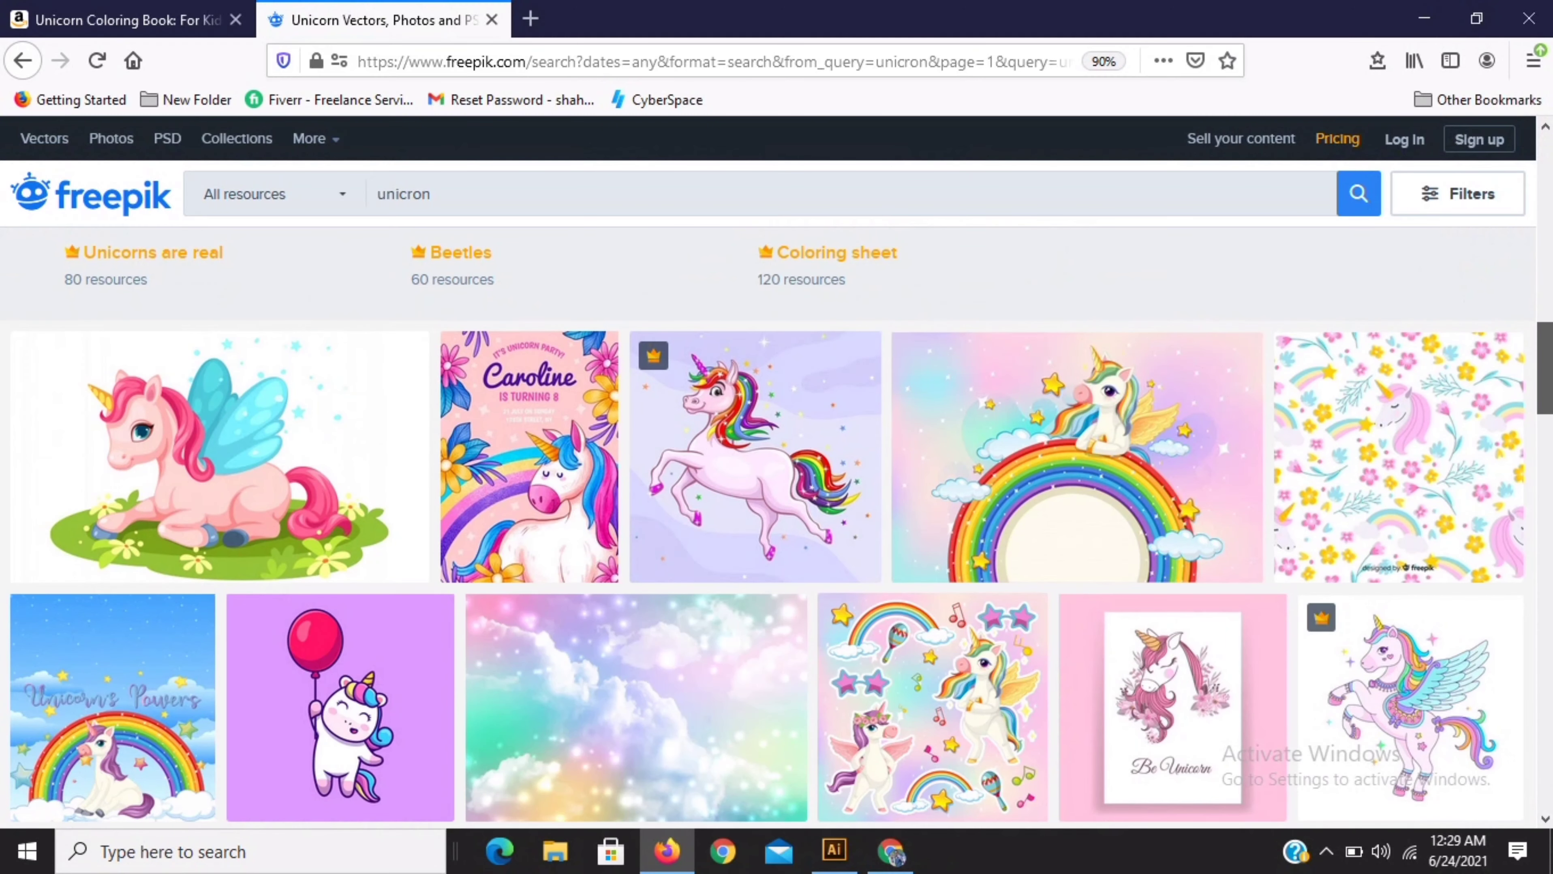
pyautogui.click(503, 455)
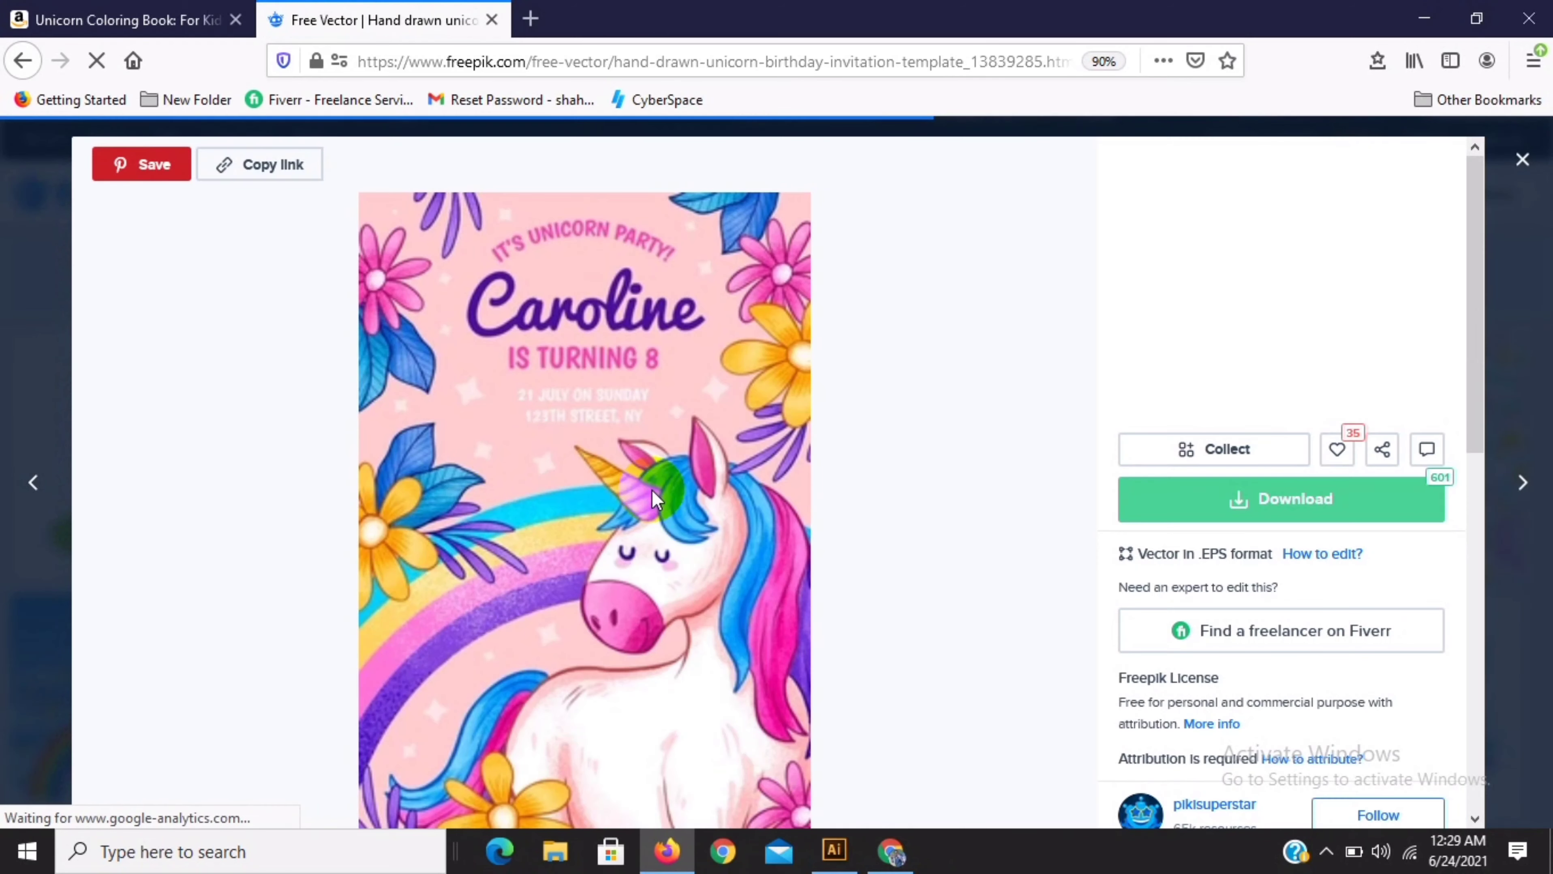
pyautogui.click(1279, 509)
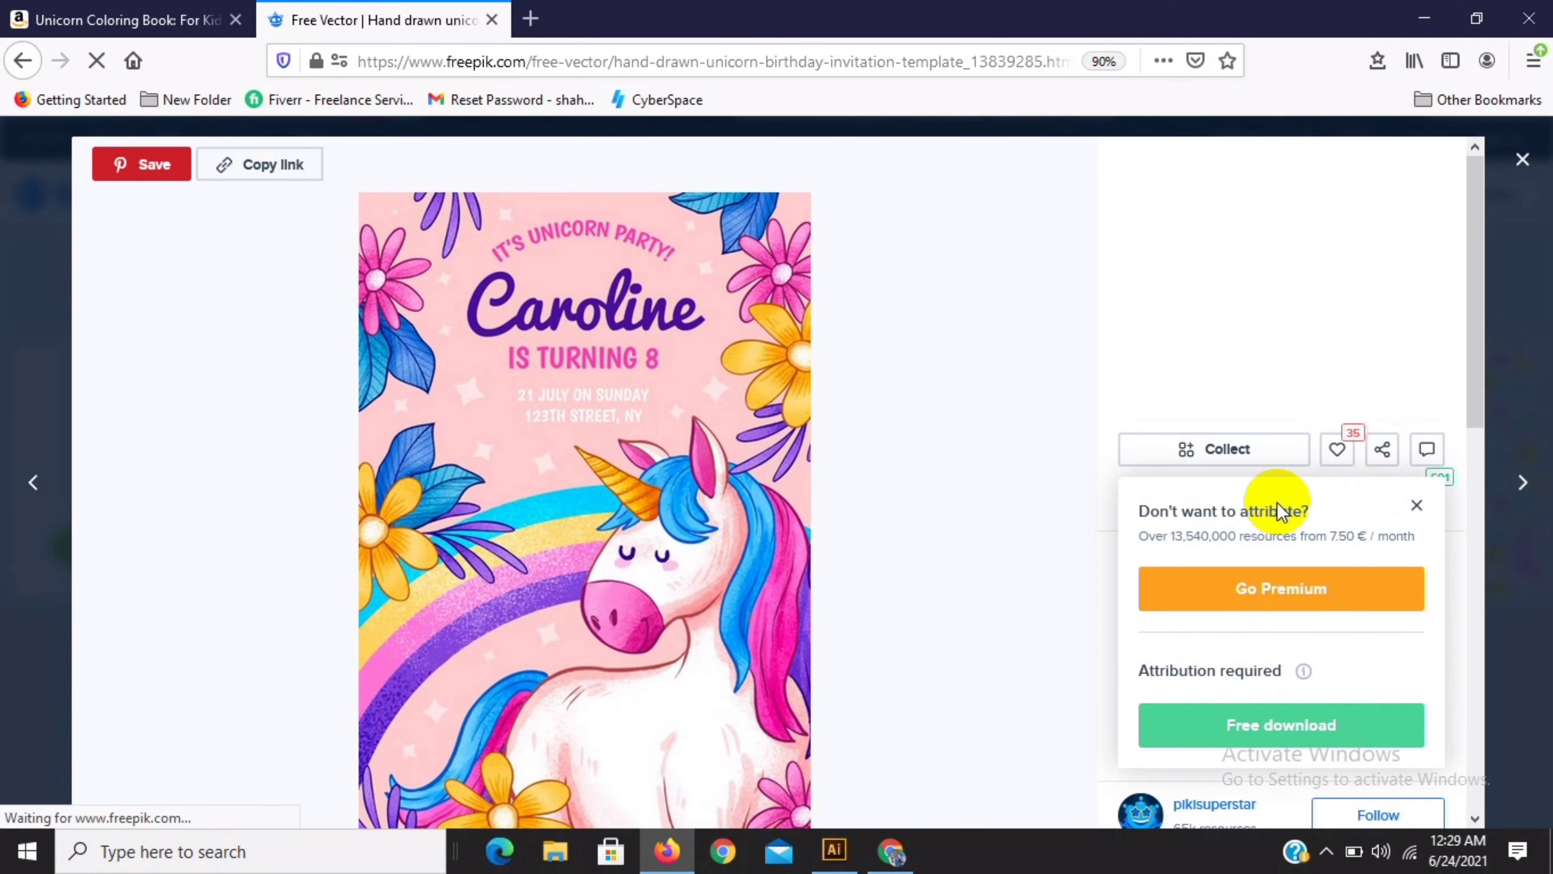
pyautogui.click(1282, 728)
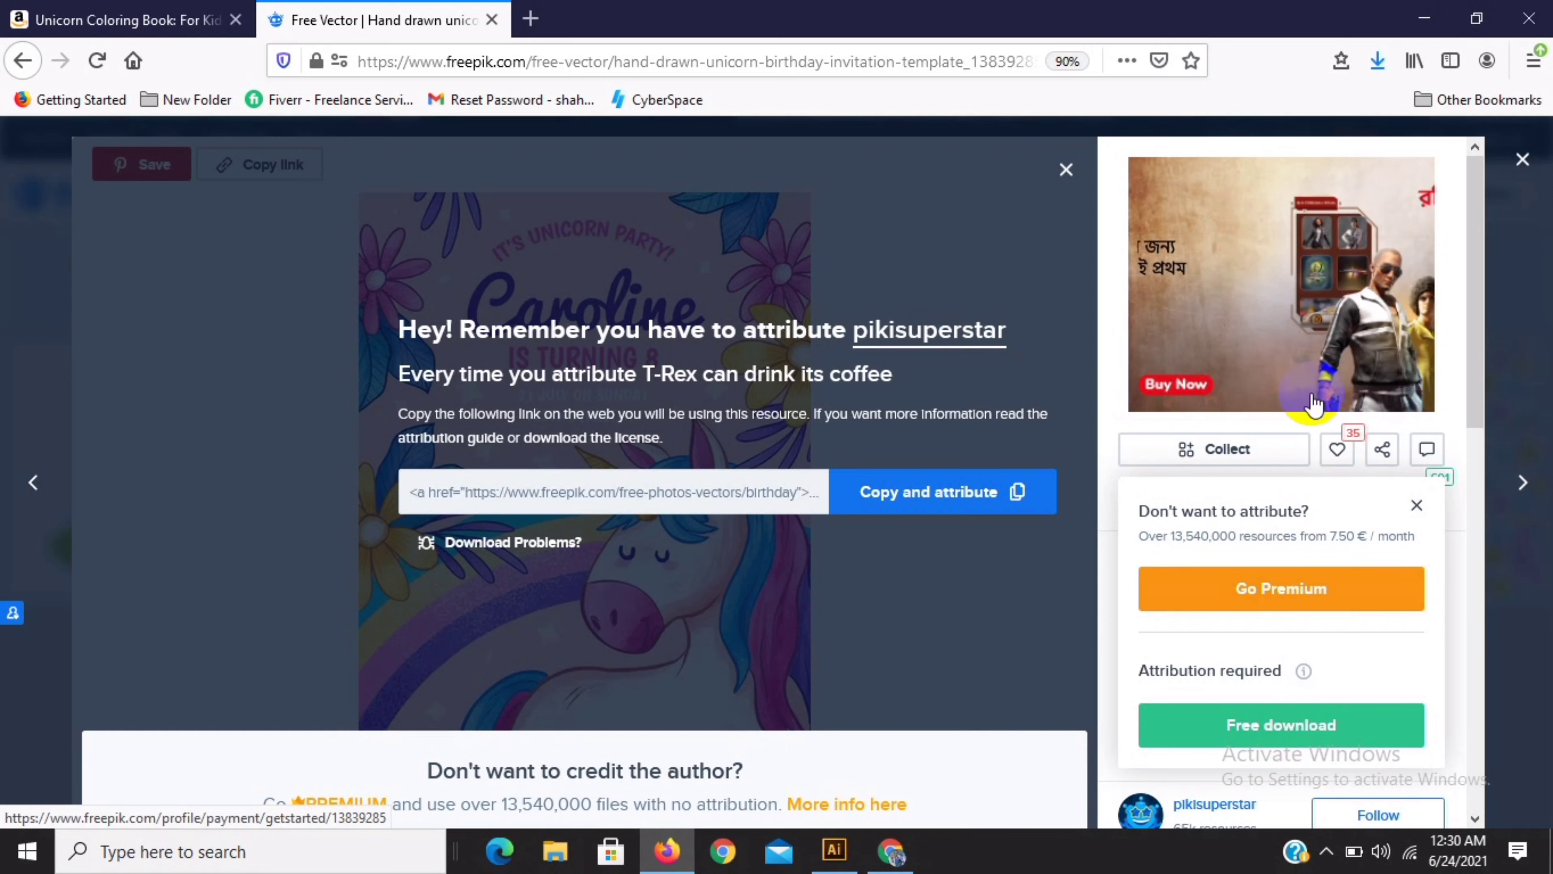
pyautogui.click(1066, 169)
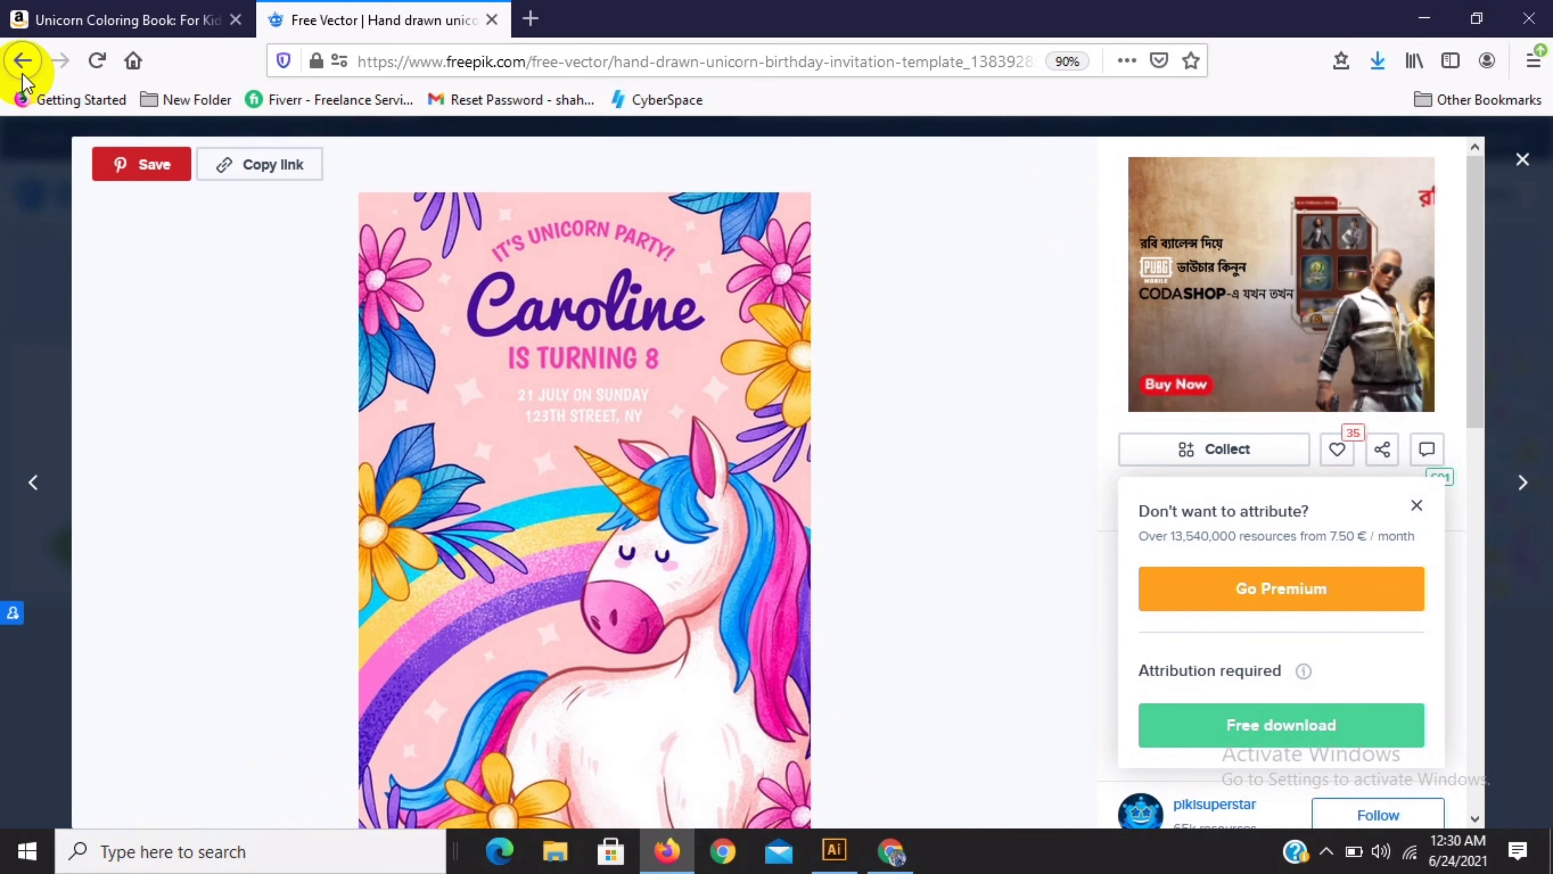
# Return to the unicorn results and download the free blank banner with a cute unicorn, rainbow and pastel sky background
pyautogui.click(22, 61)
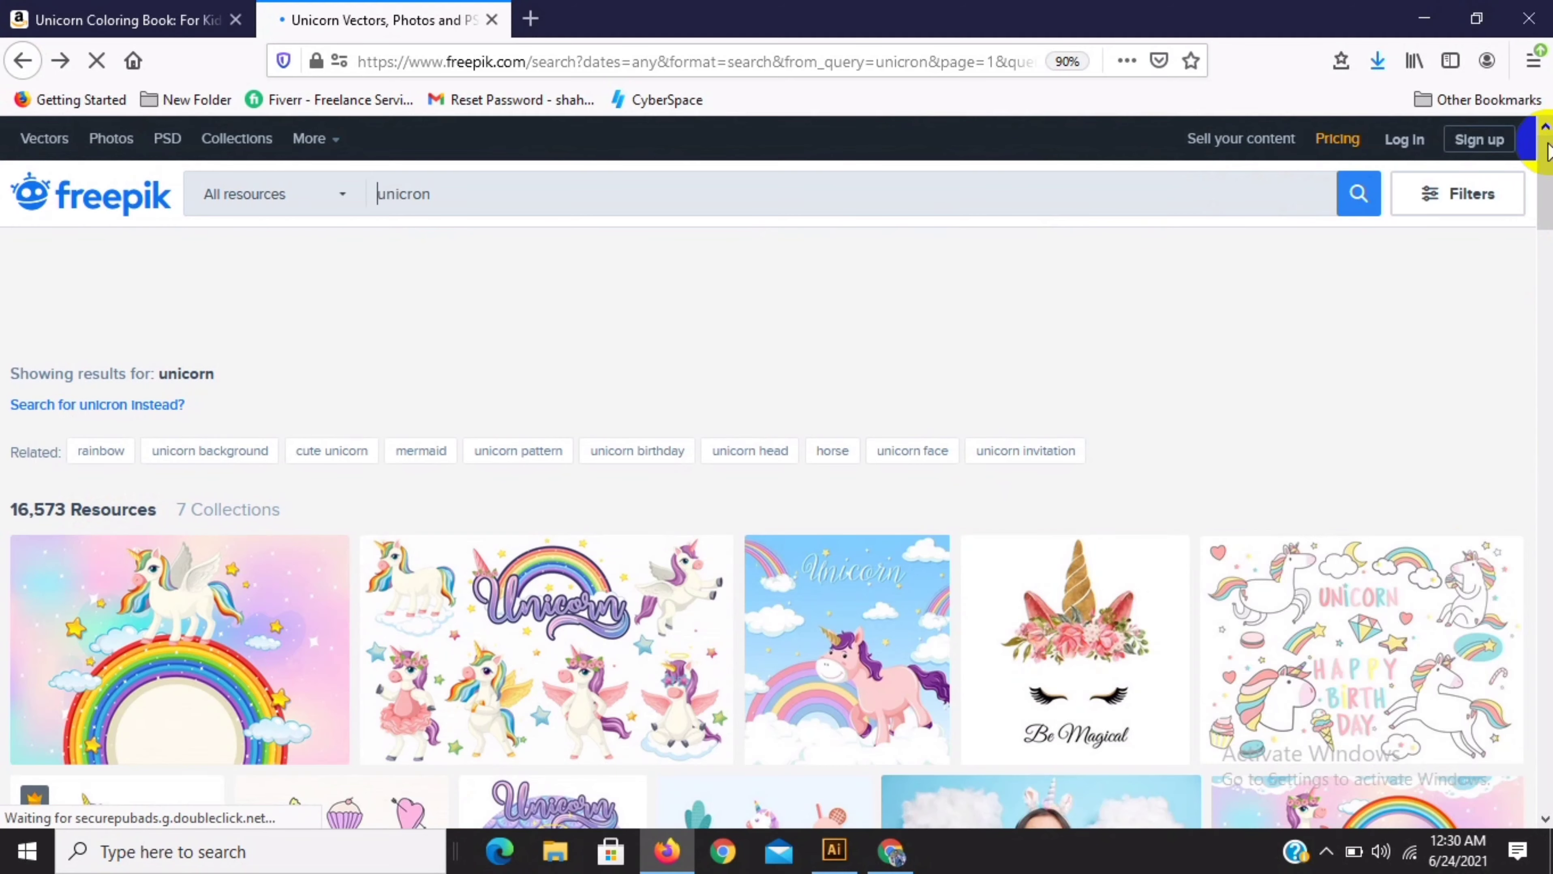
pyautogui.scroll(-10, 777, 526)
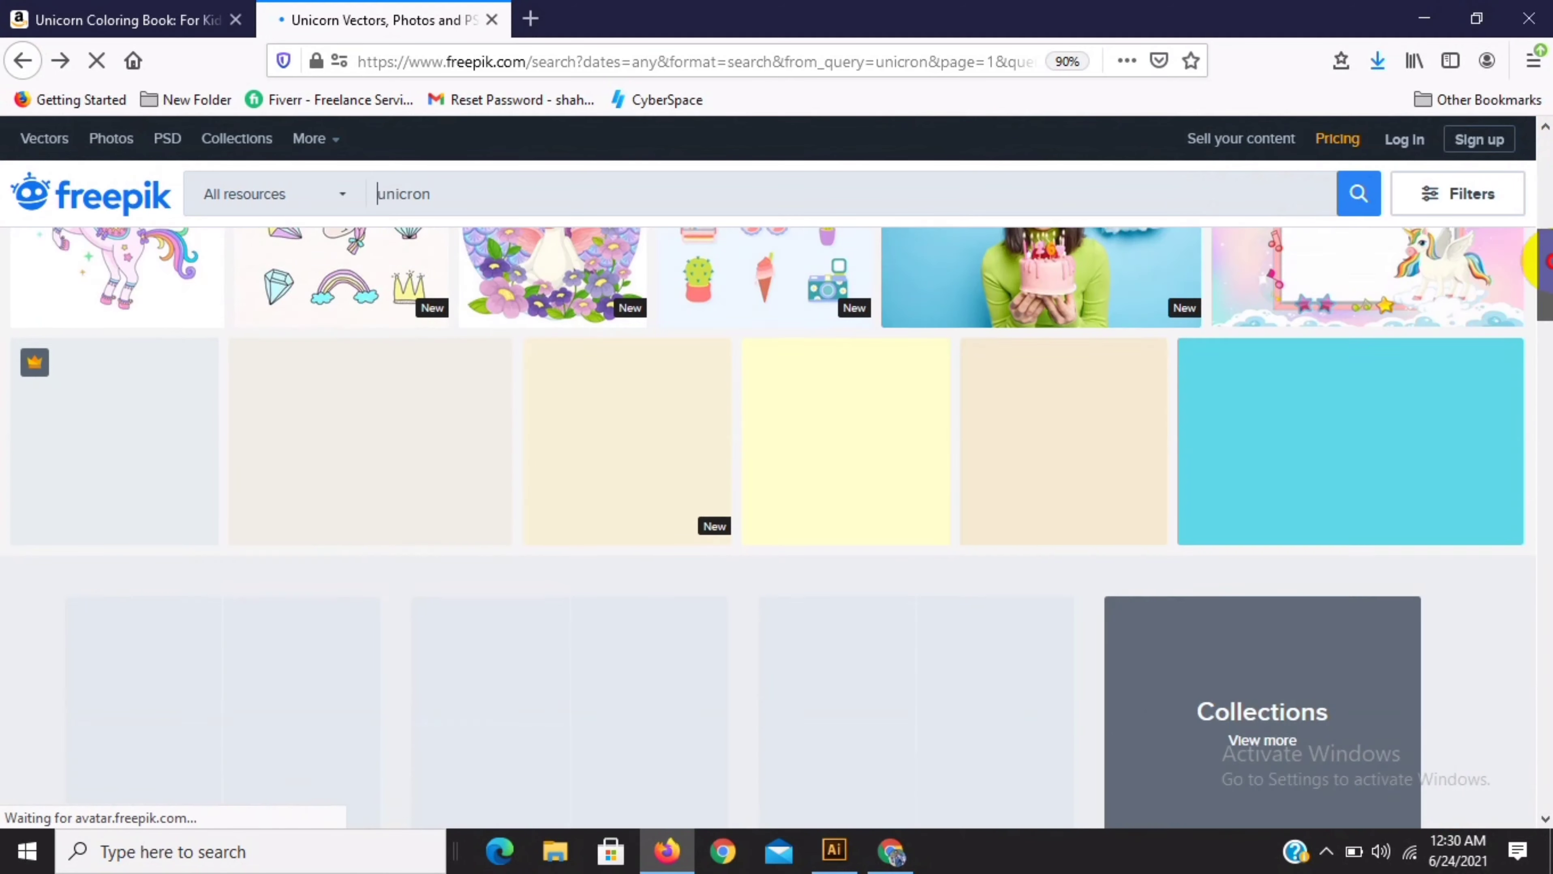
pyautogui.scroll(-6, 776, 527)
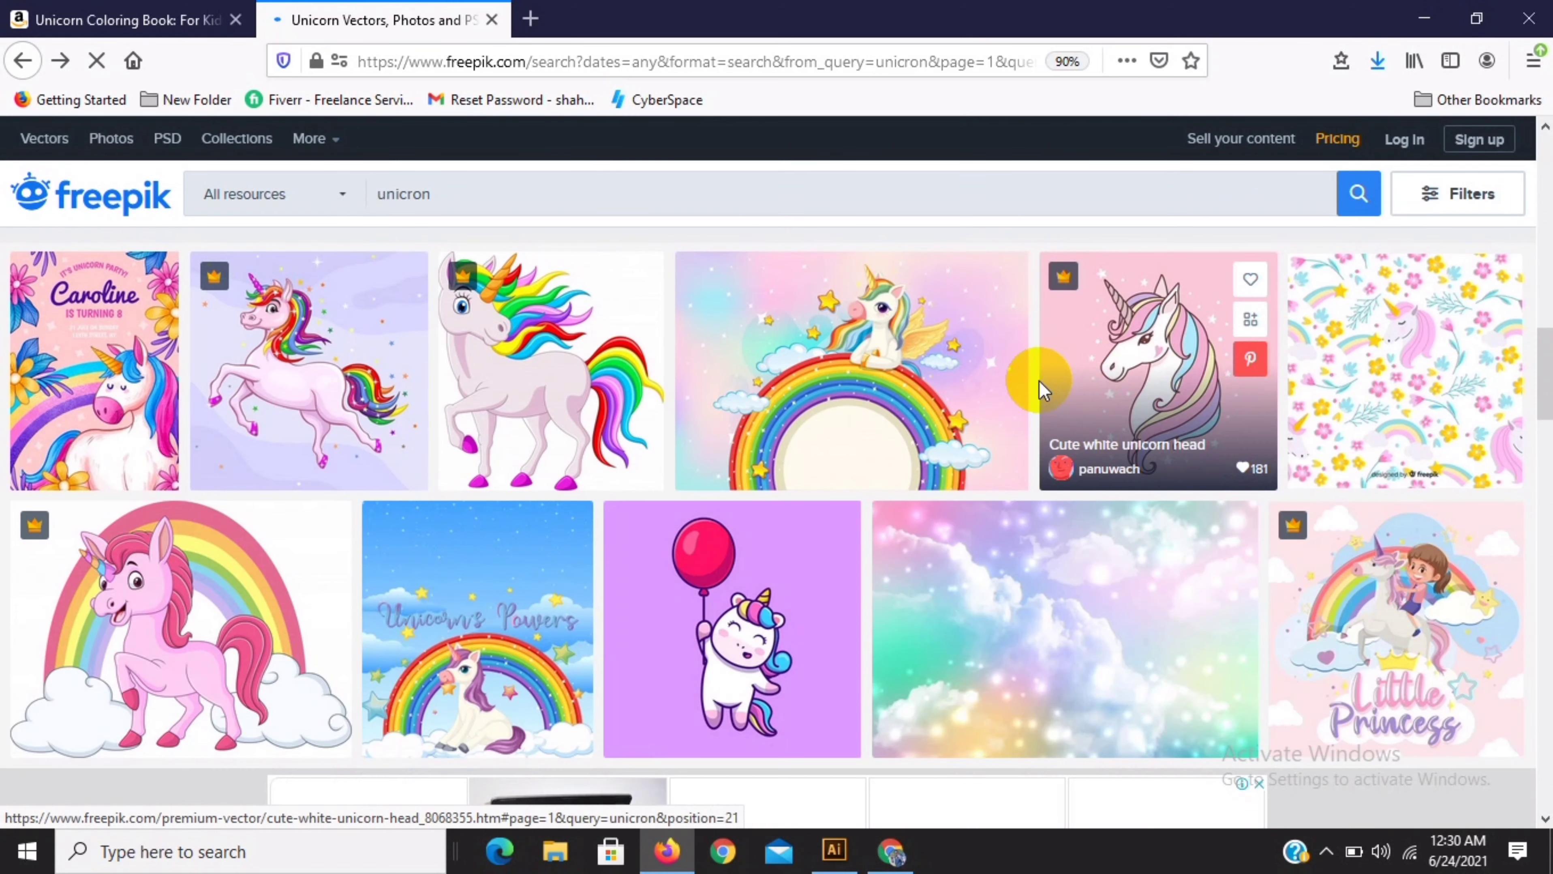
pyautogui.click(973, 387)
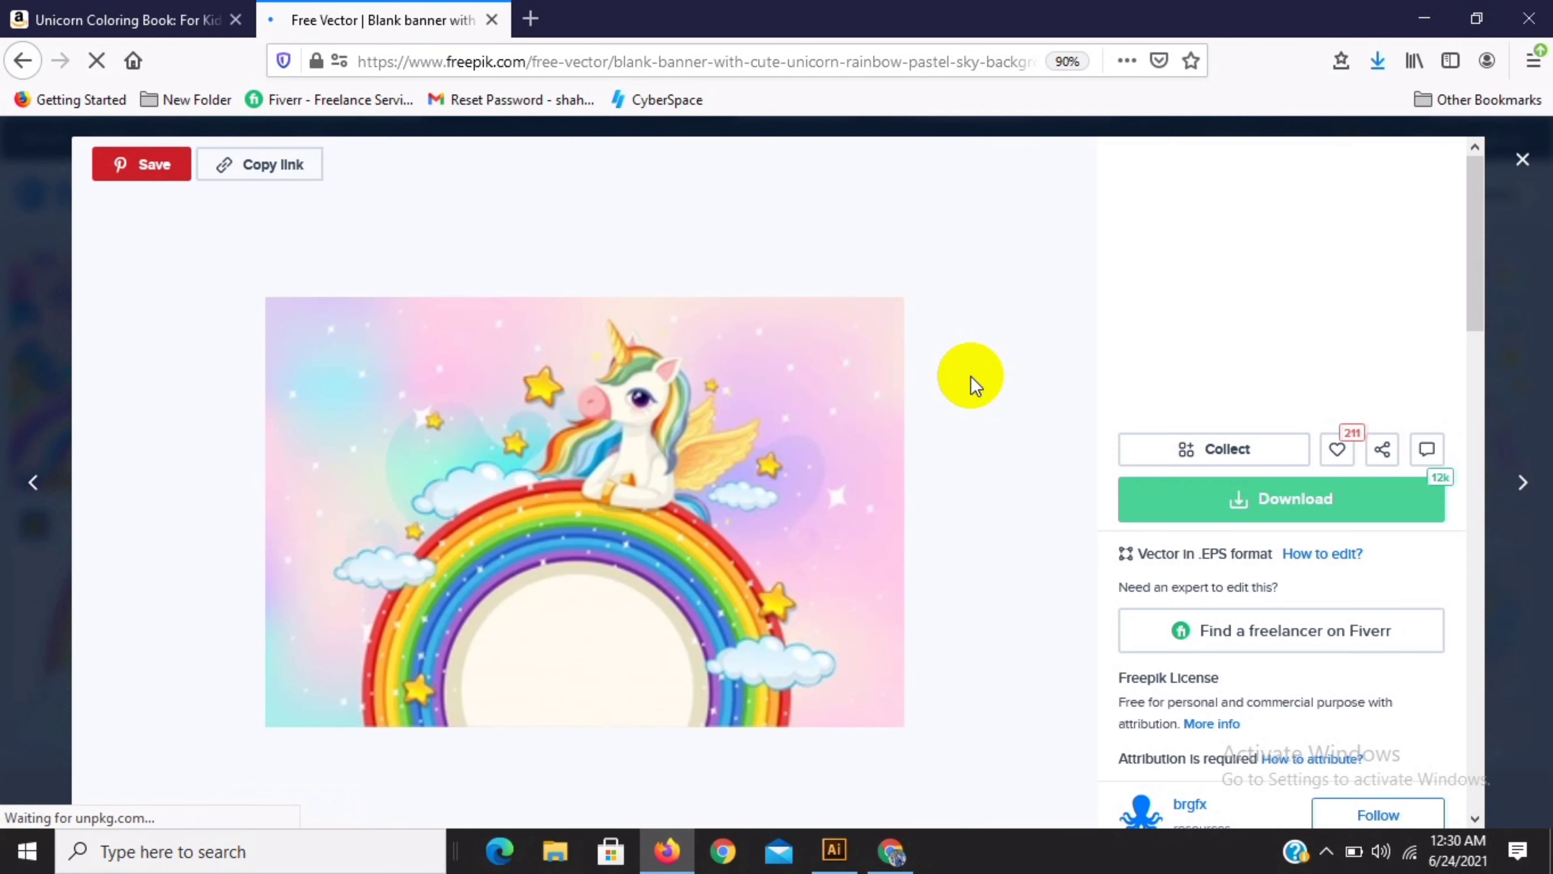
pyautogui.moveTo(1473, 197)
pyautogui.mouseDown()
pyautogui.moveTo(1481, 227)
pyautogui.moveTo(1477, 184)
pyautogui.mouseUp()
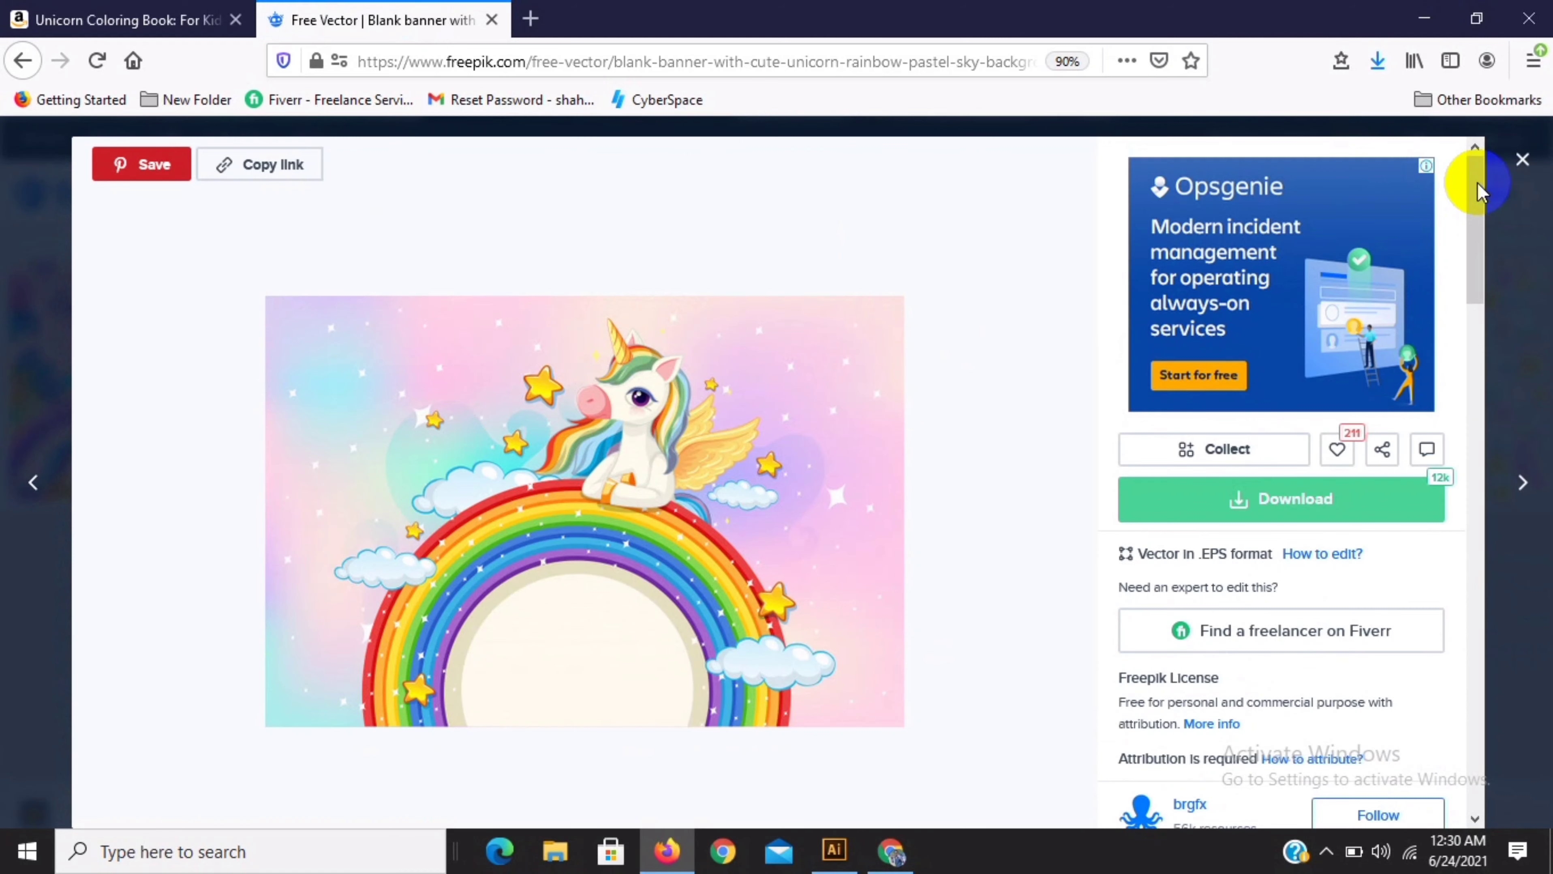
pyautogui.moveTo(1478, 182)
pyautogui.mouseDown()
pyautogui.moveTo(1482, 198)
pyautogui.moveTo(1464, 169)
pyautogui.mouseUp()
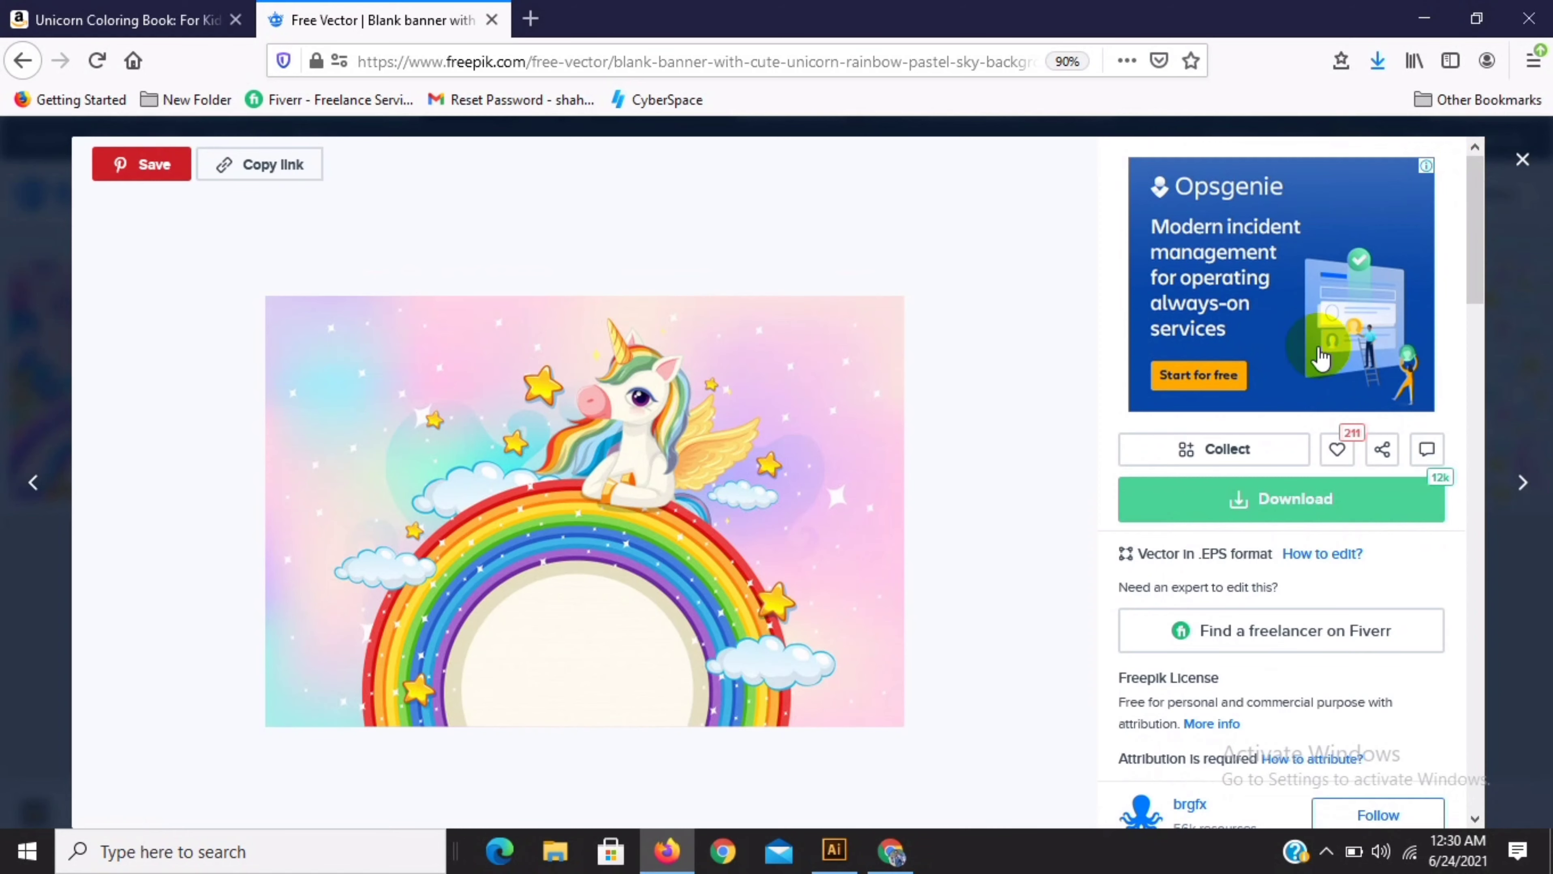
pyautogui.moveTo(1471, 181)
pyautogui.mouseDown()
pyautogui.moveTo(1467, 201)
pyautogui.moveTo(1468, 181)
pyautogui.mouseUp()
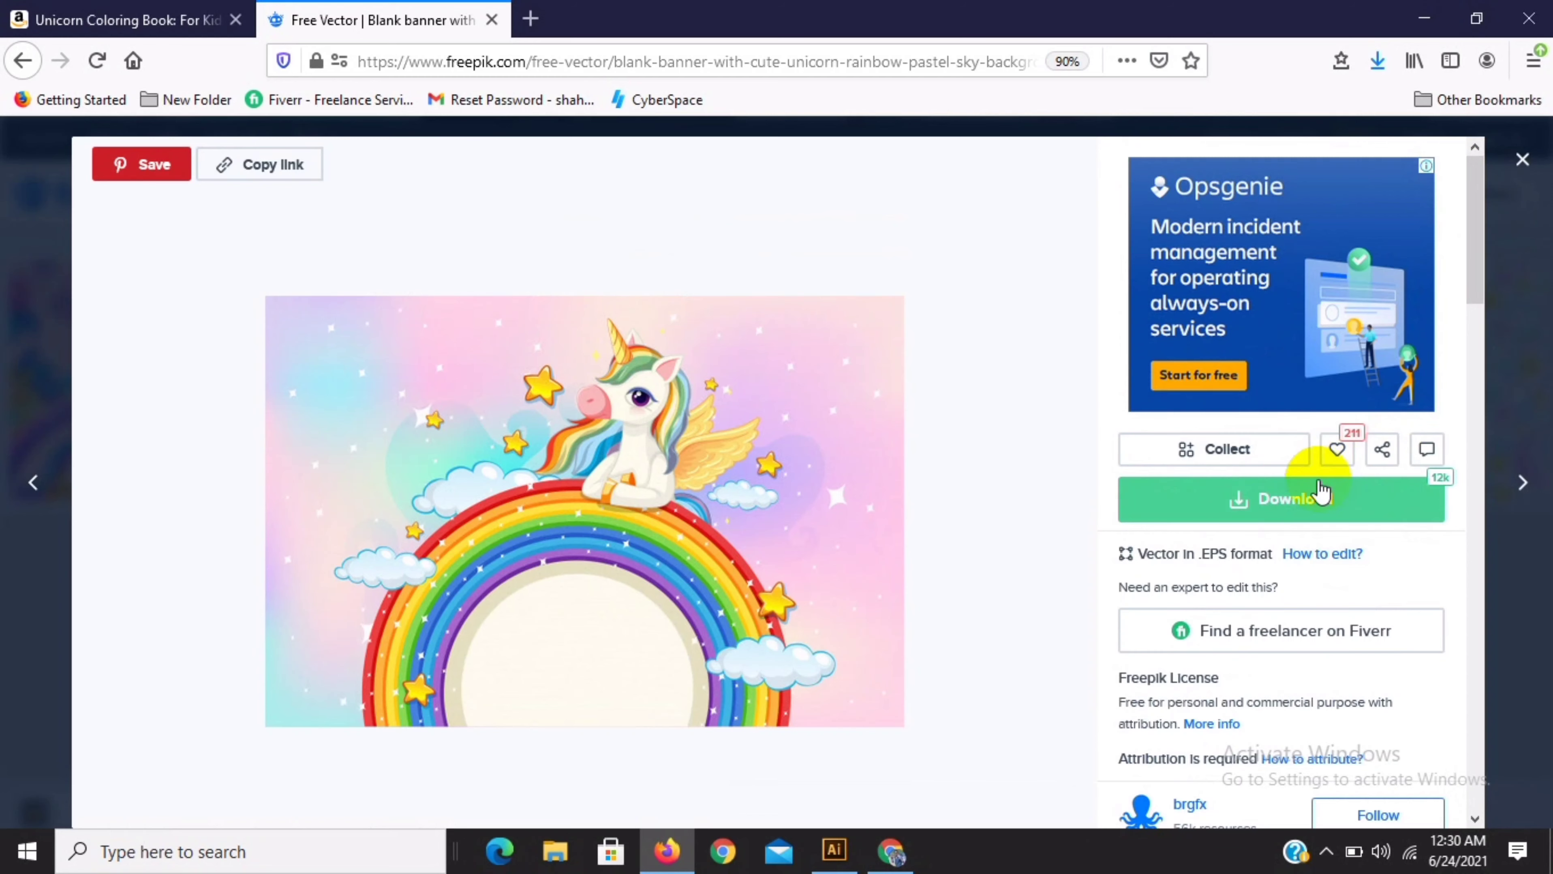
pyautogui.click(1319, 494)
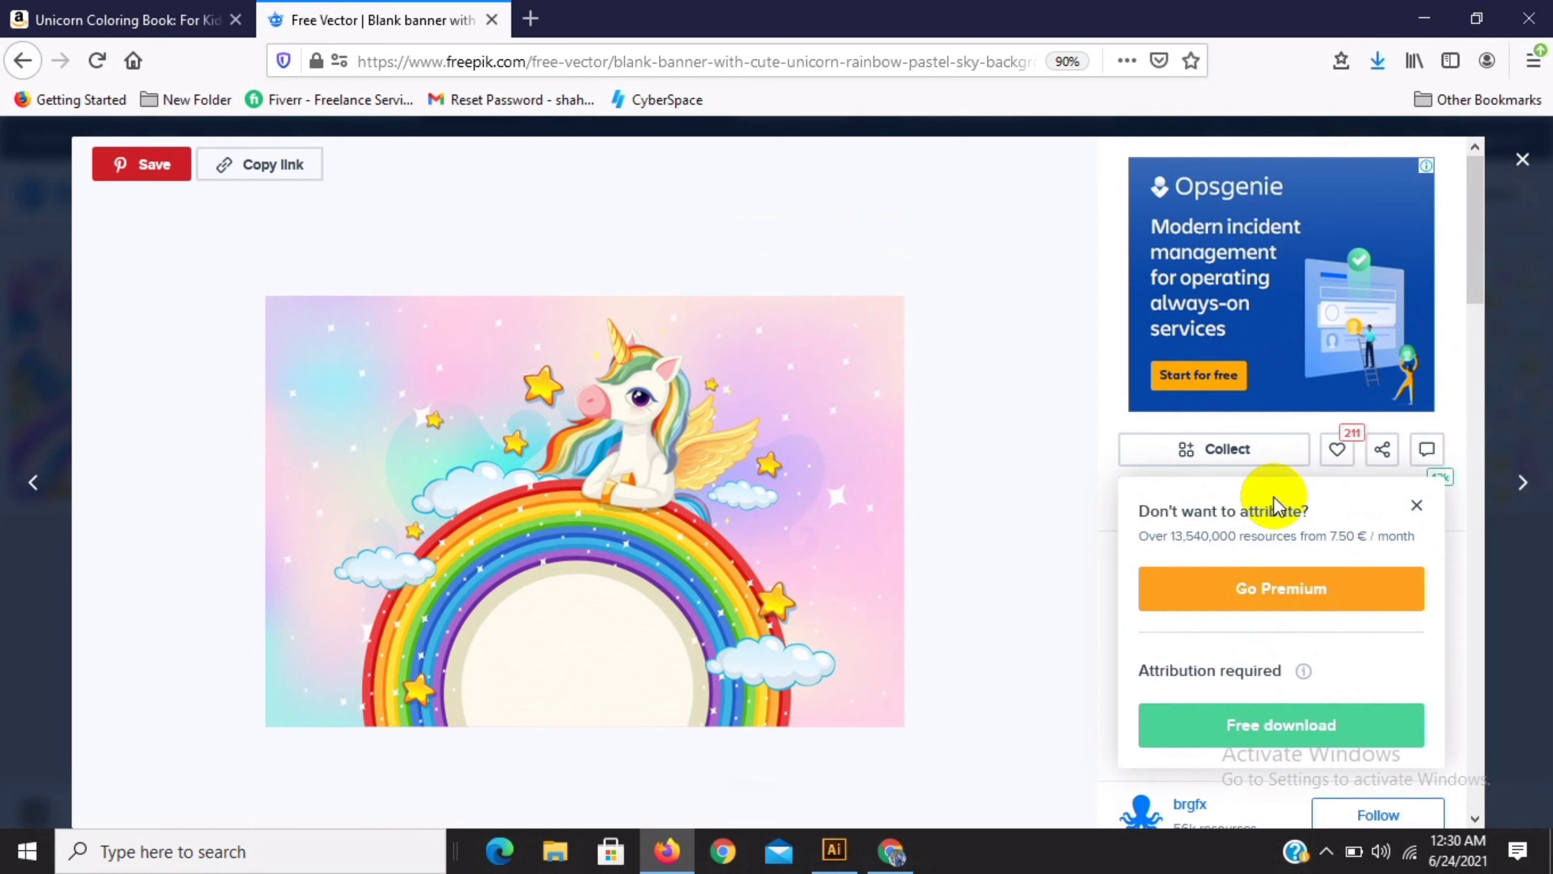
pyautogui.click(1287, 730)
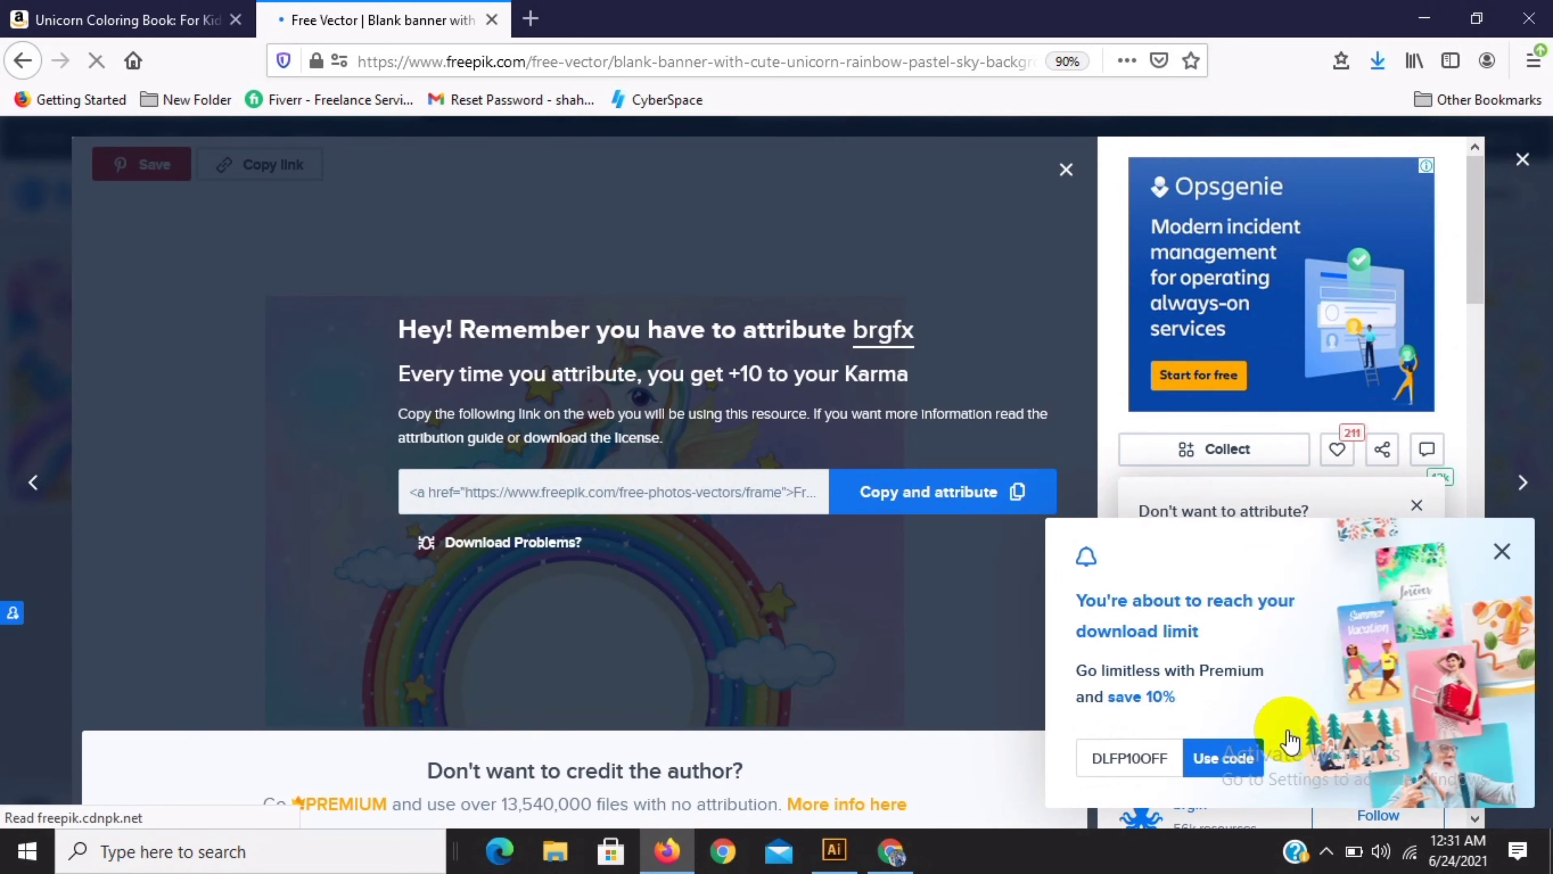
pyautogui.click(1500, 552)
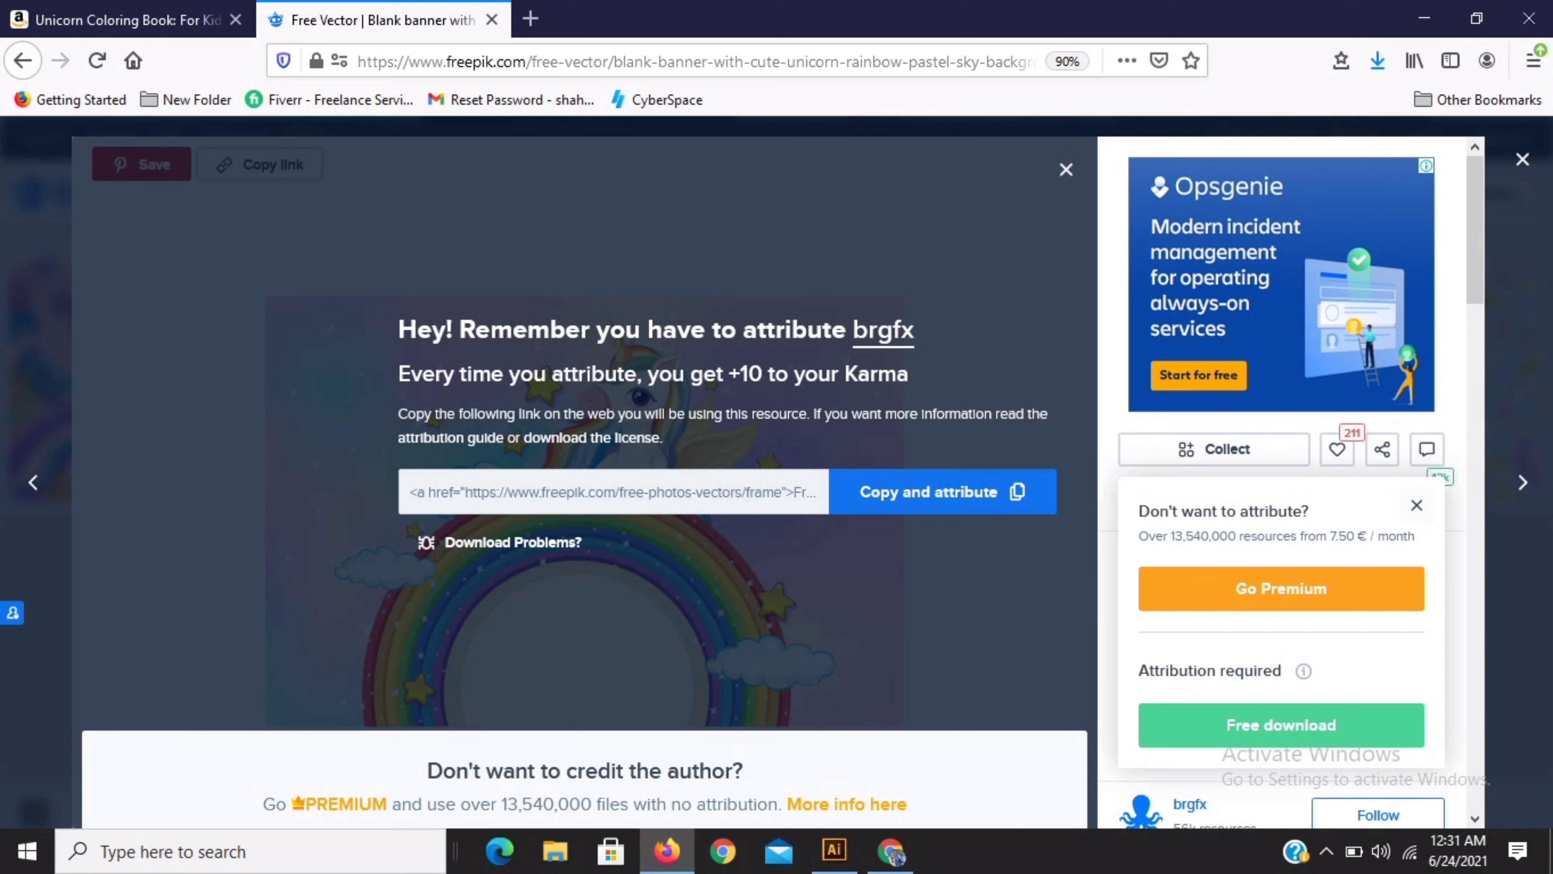
# Show the finished downloads in their folder, cut both unicorn ZIP archives, and close the folder window
pyautogui.click(1377, 62)
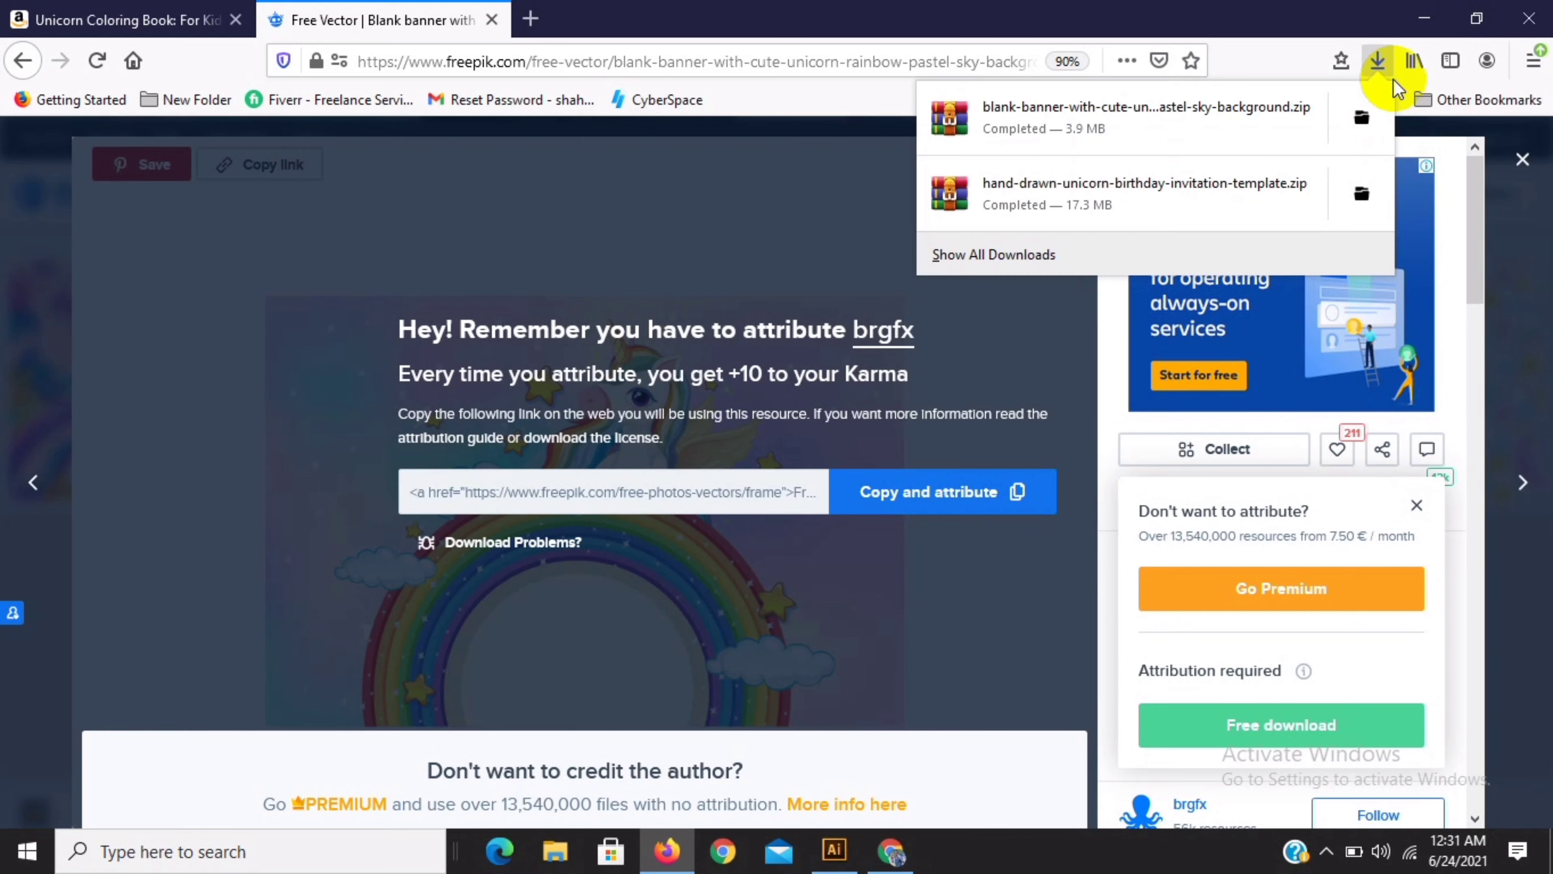
pyautogui.click(1360, 118)
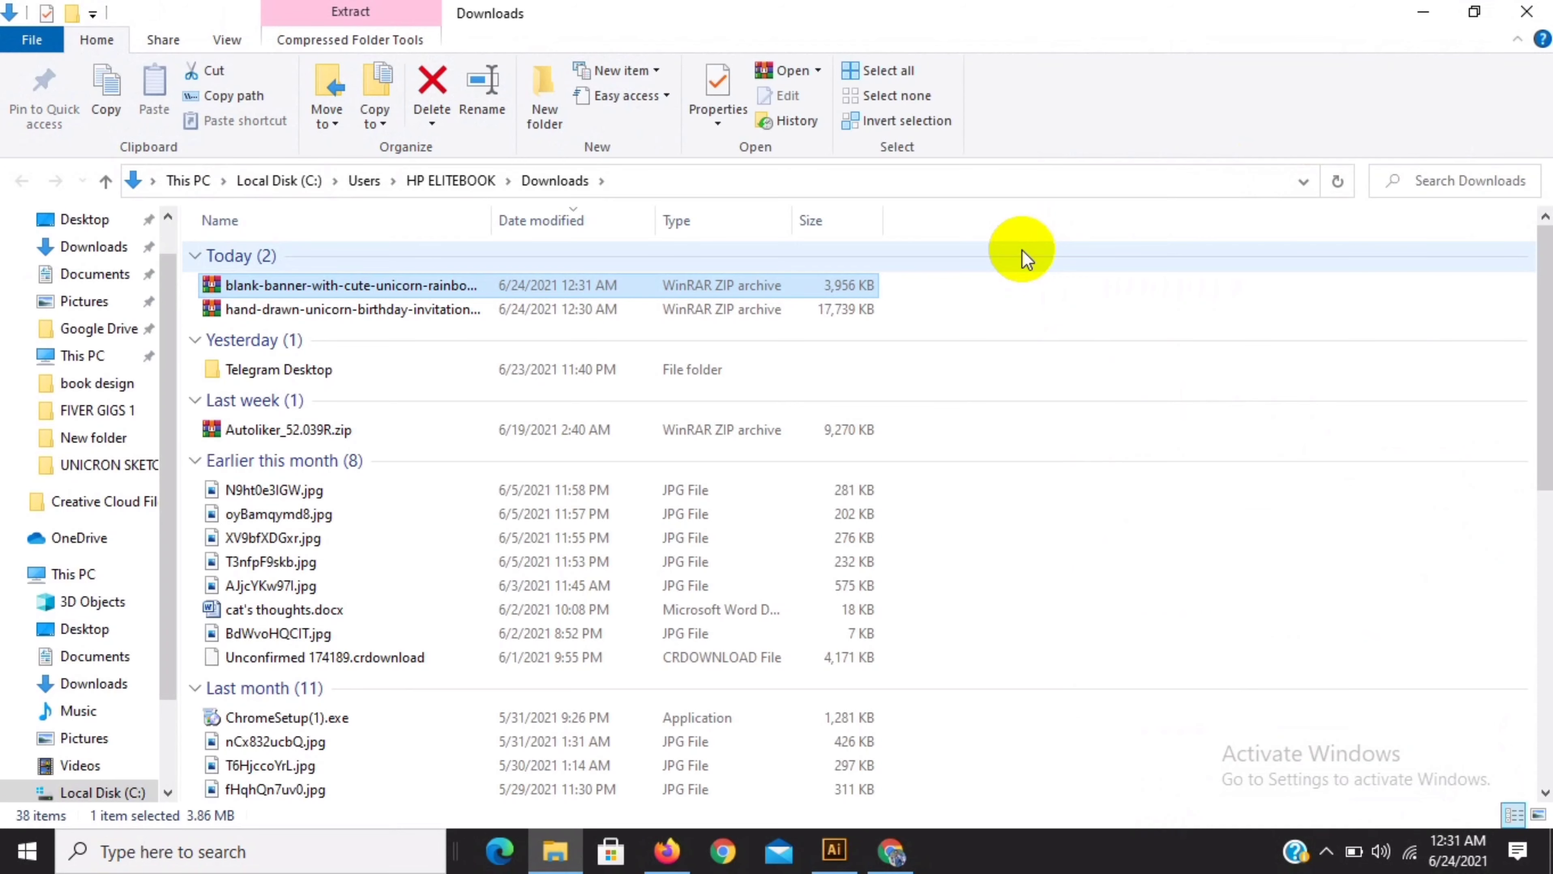
pyautogui.keyDown('ctrl'); pyautogui.click(385, 310); pyautogui.keyUp('ctrl')
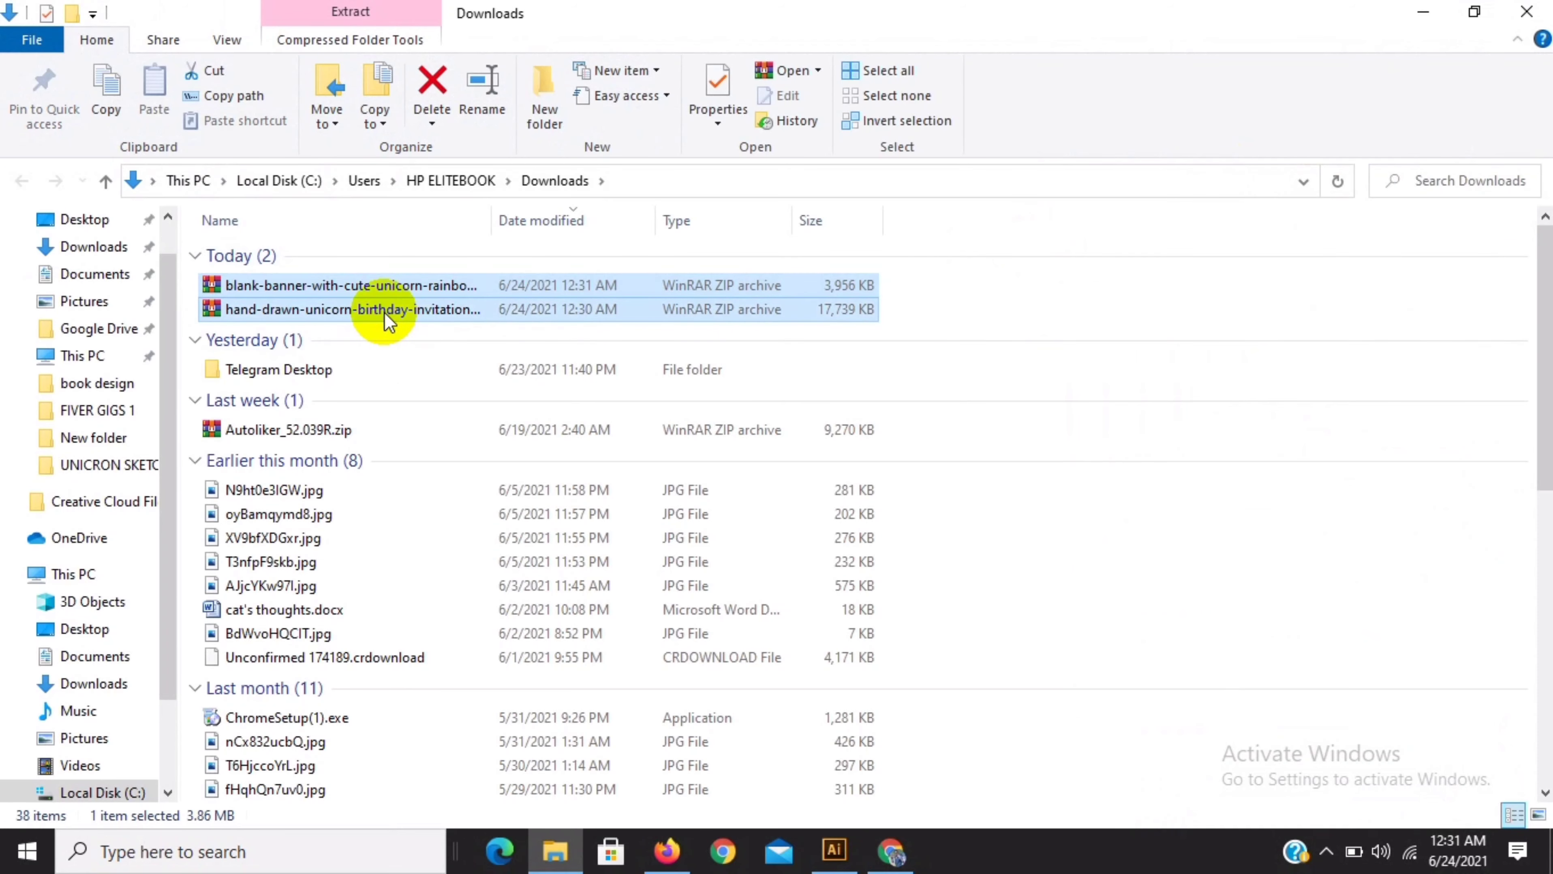
pyautogui.rightClick(384, 300)
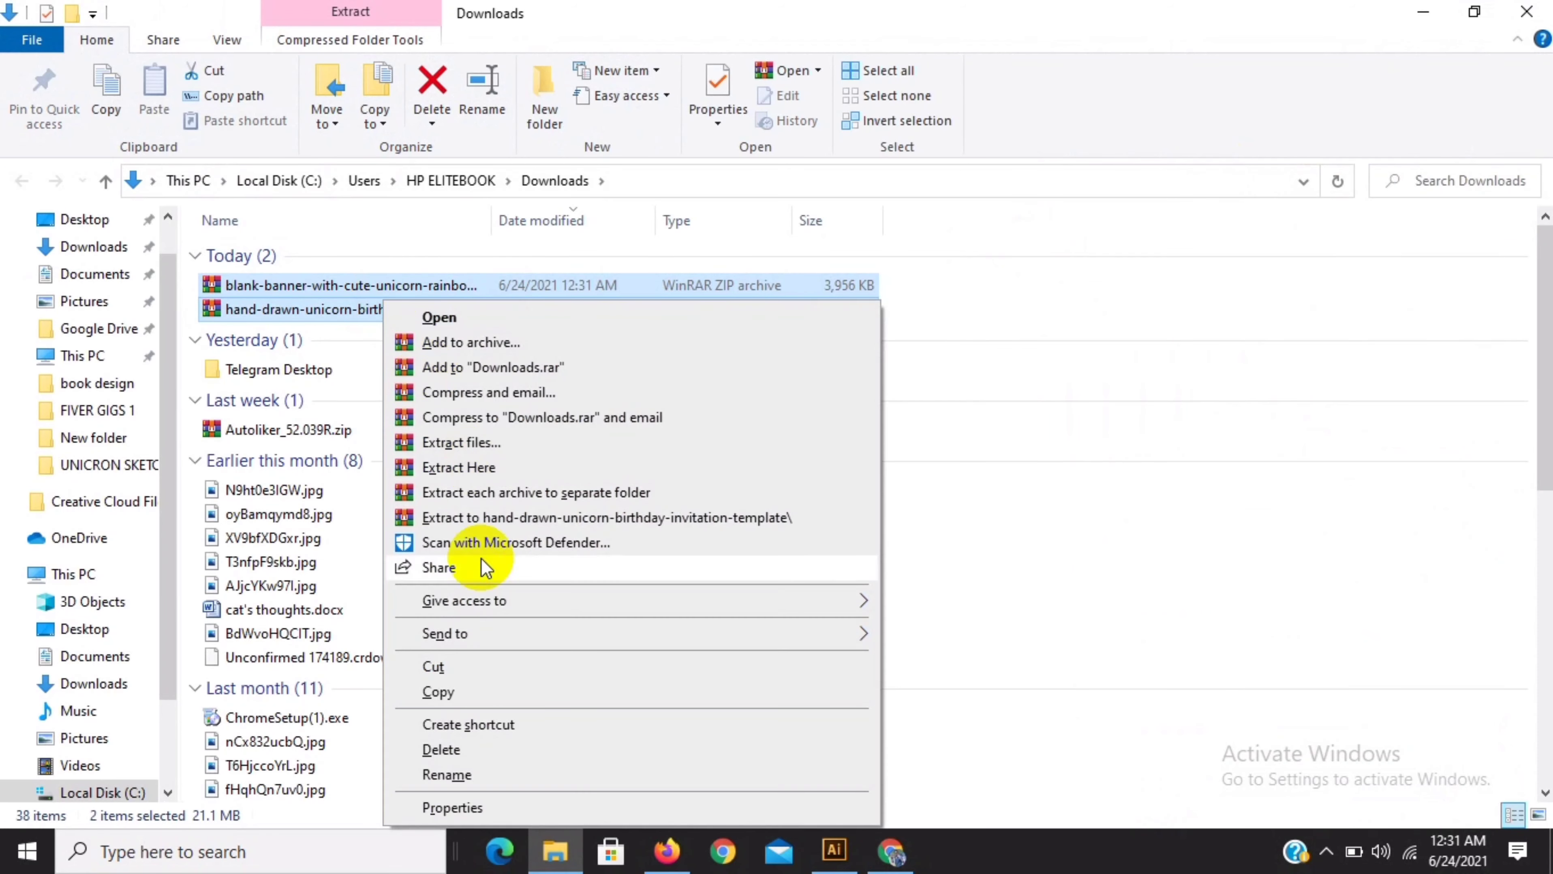
pyautogui.click(472, 666)
pyautogui.click(1527, 11)
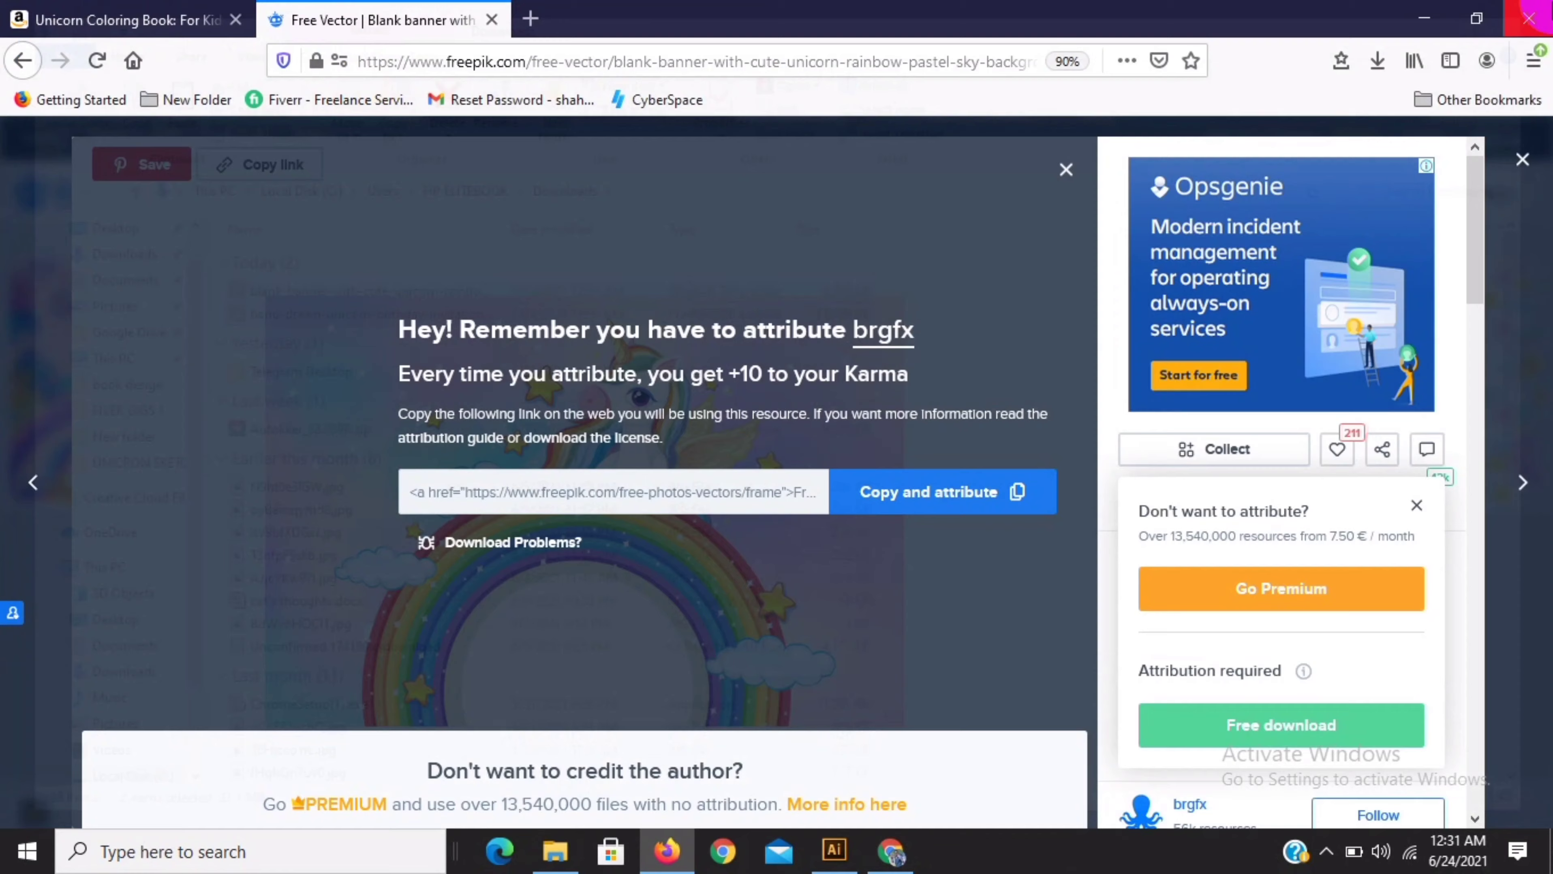
# Open the "book design" folder on Local Disk (E:)
pyautogui.click(1424, 19)
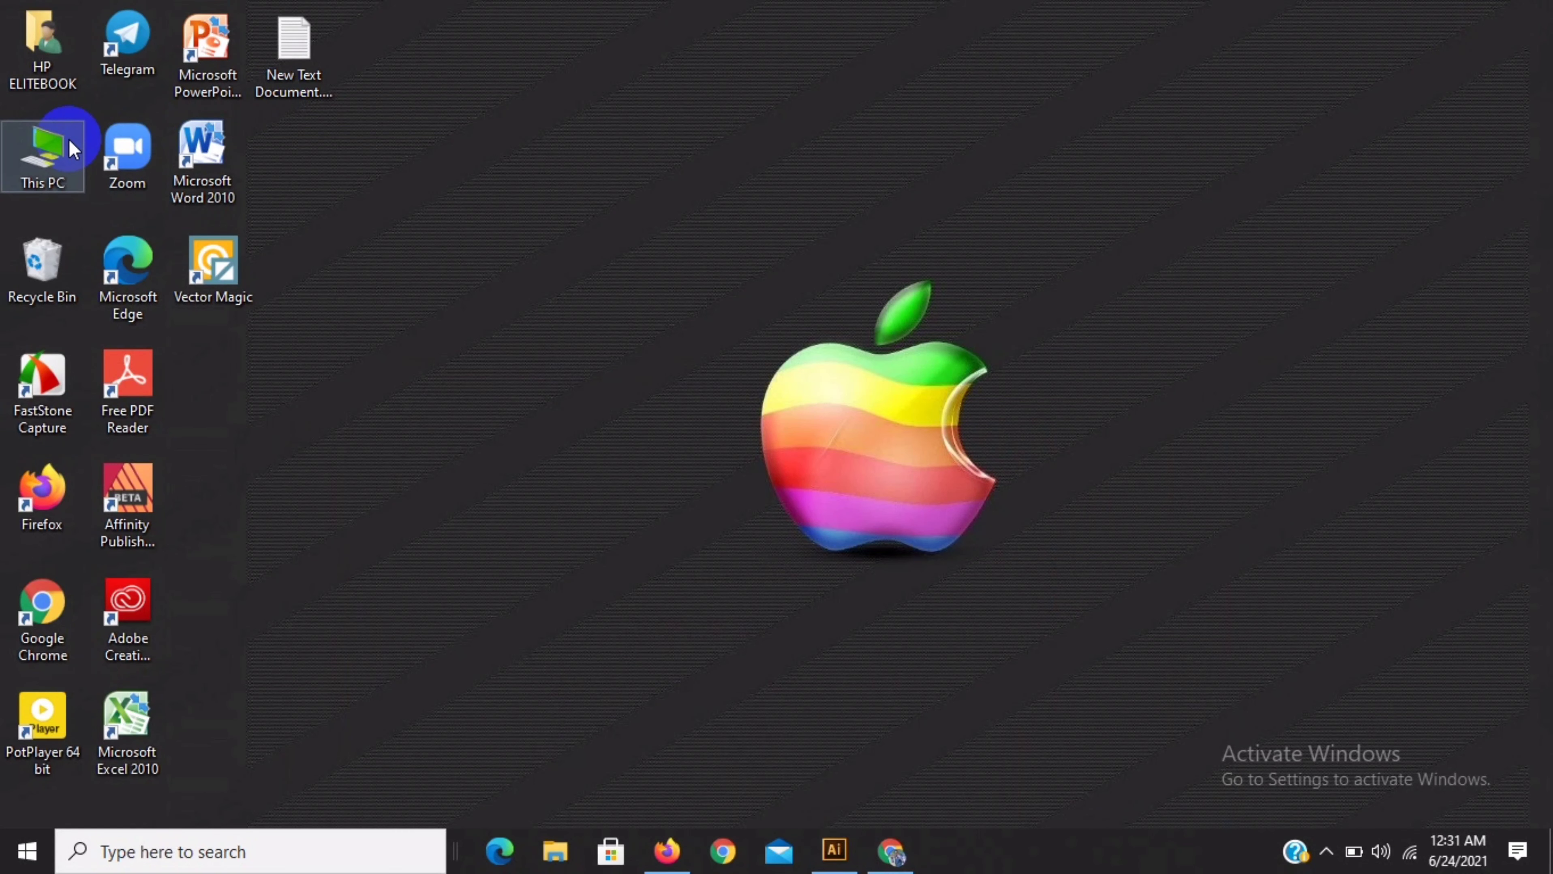
pyautogui.doubleClick(41, 155)
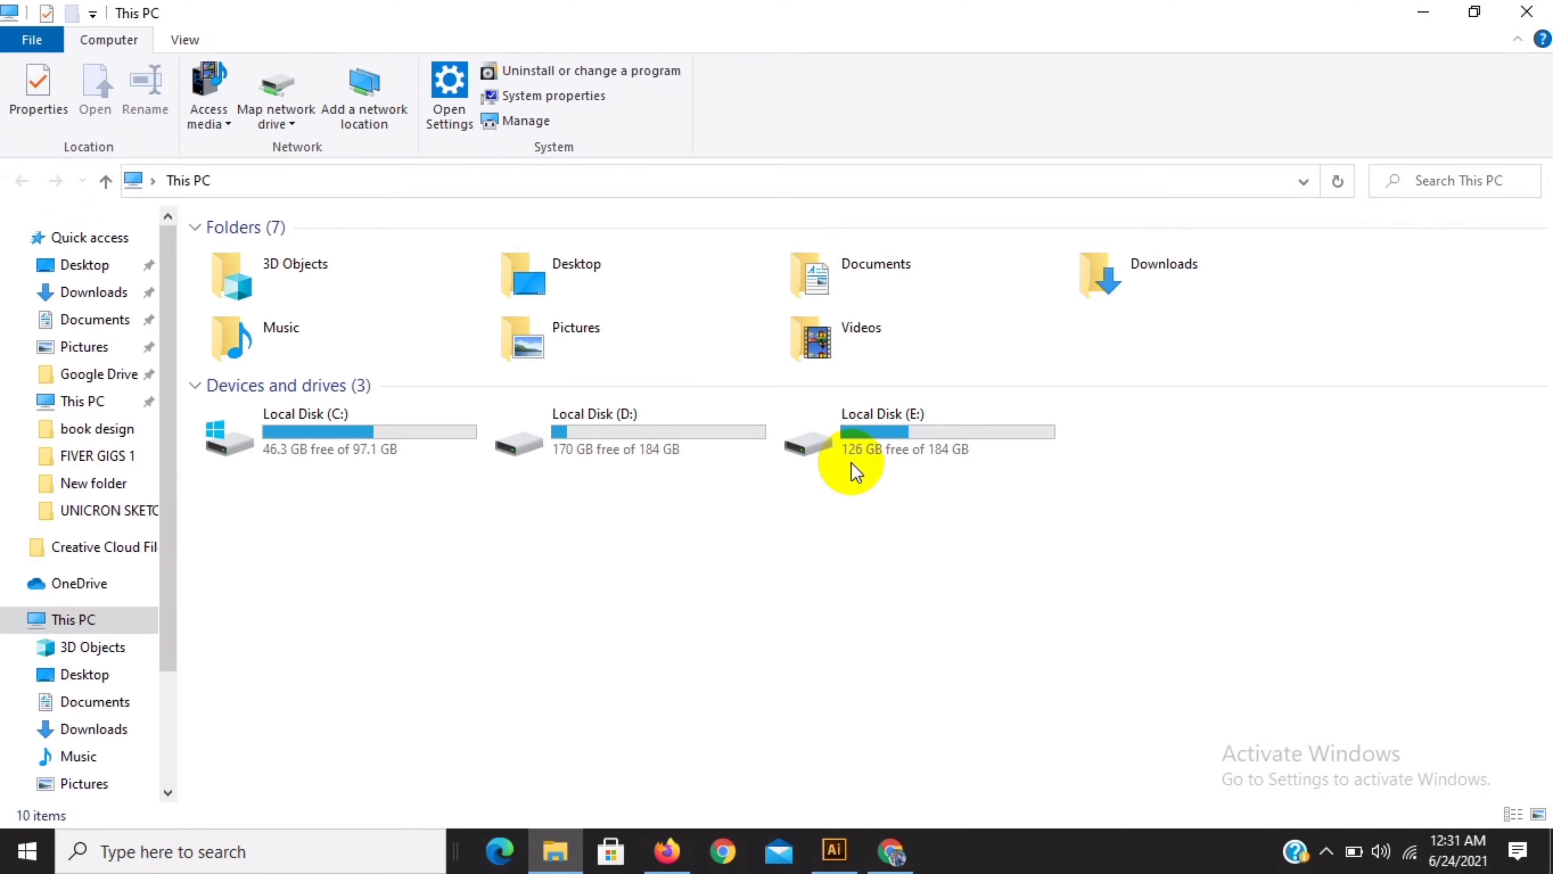
pyautogui.doubleClick(934, 451)
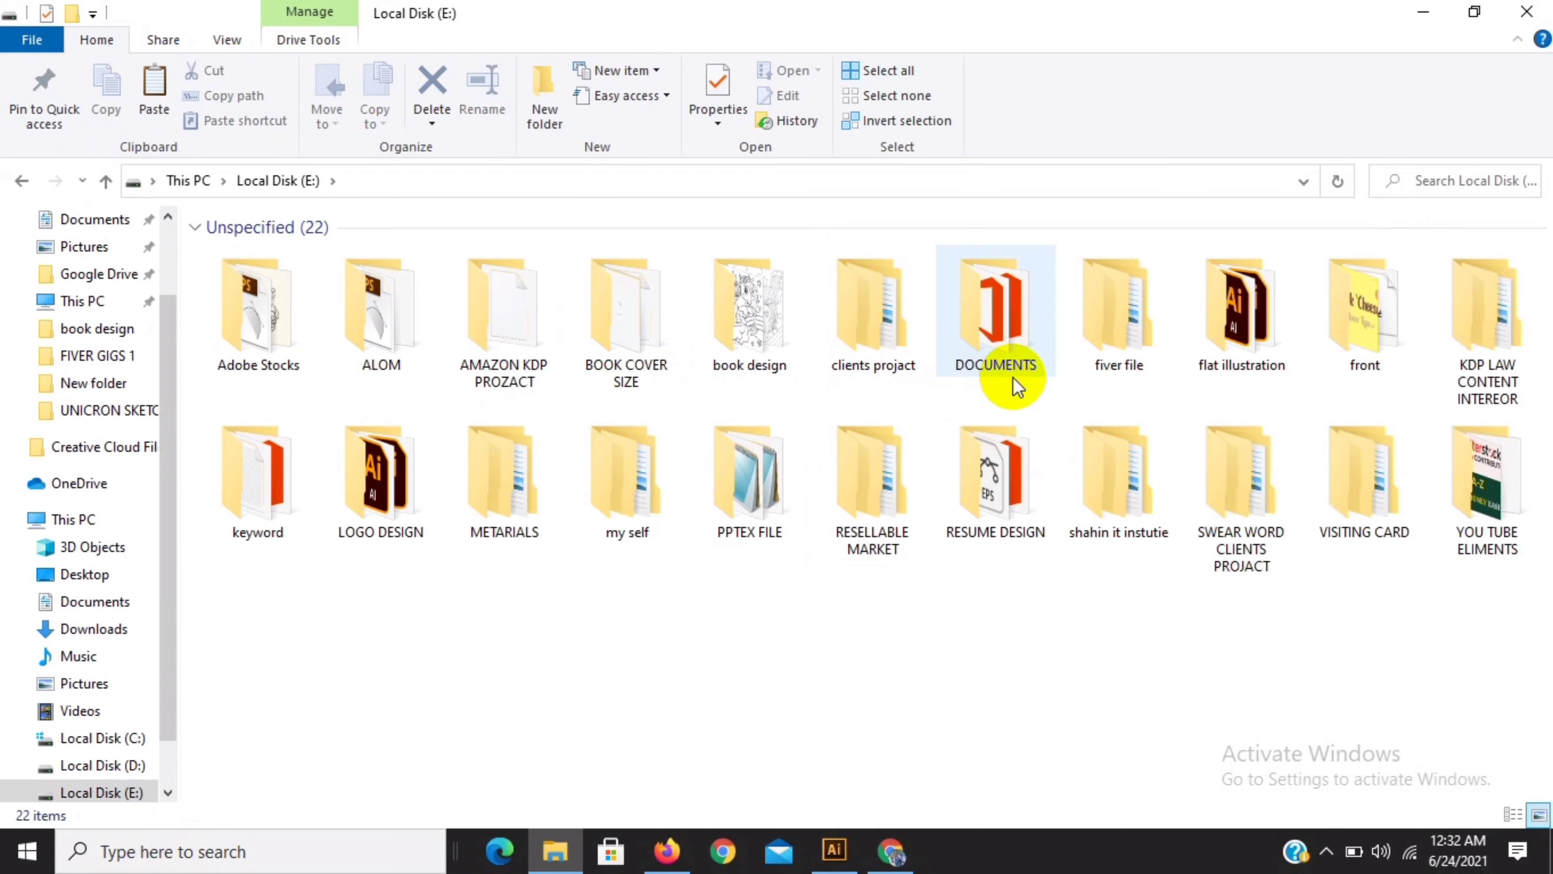
pyautogui.doubleClick(754, 318)
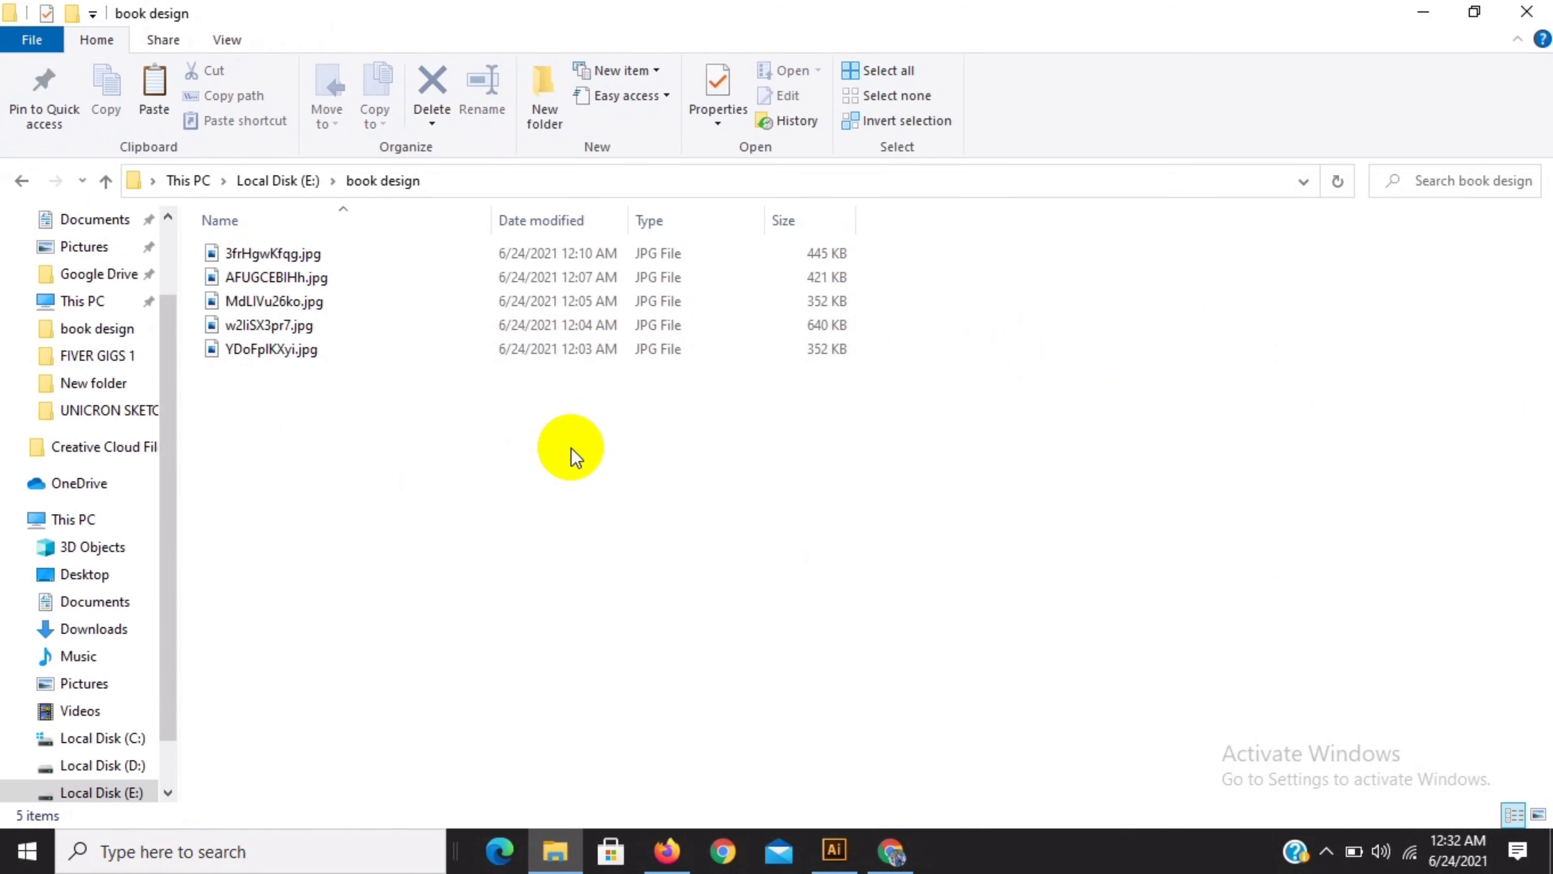
# Create a new folder with the default name "New folder" inside "book design" and open it
pyautogui.rightClick(498, 471)
pyautogui.moveTo(624, 767)
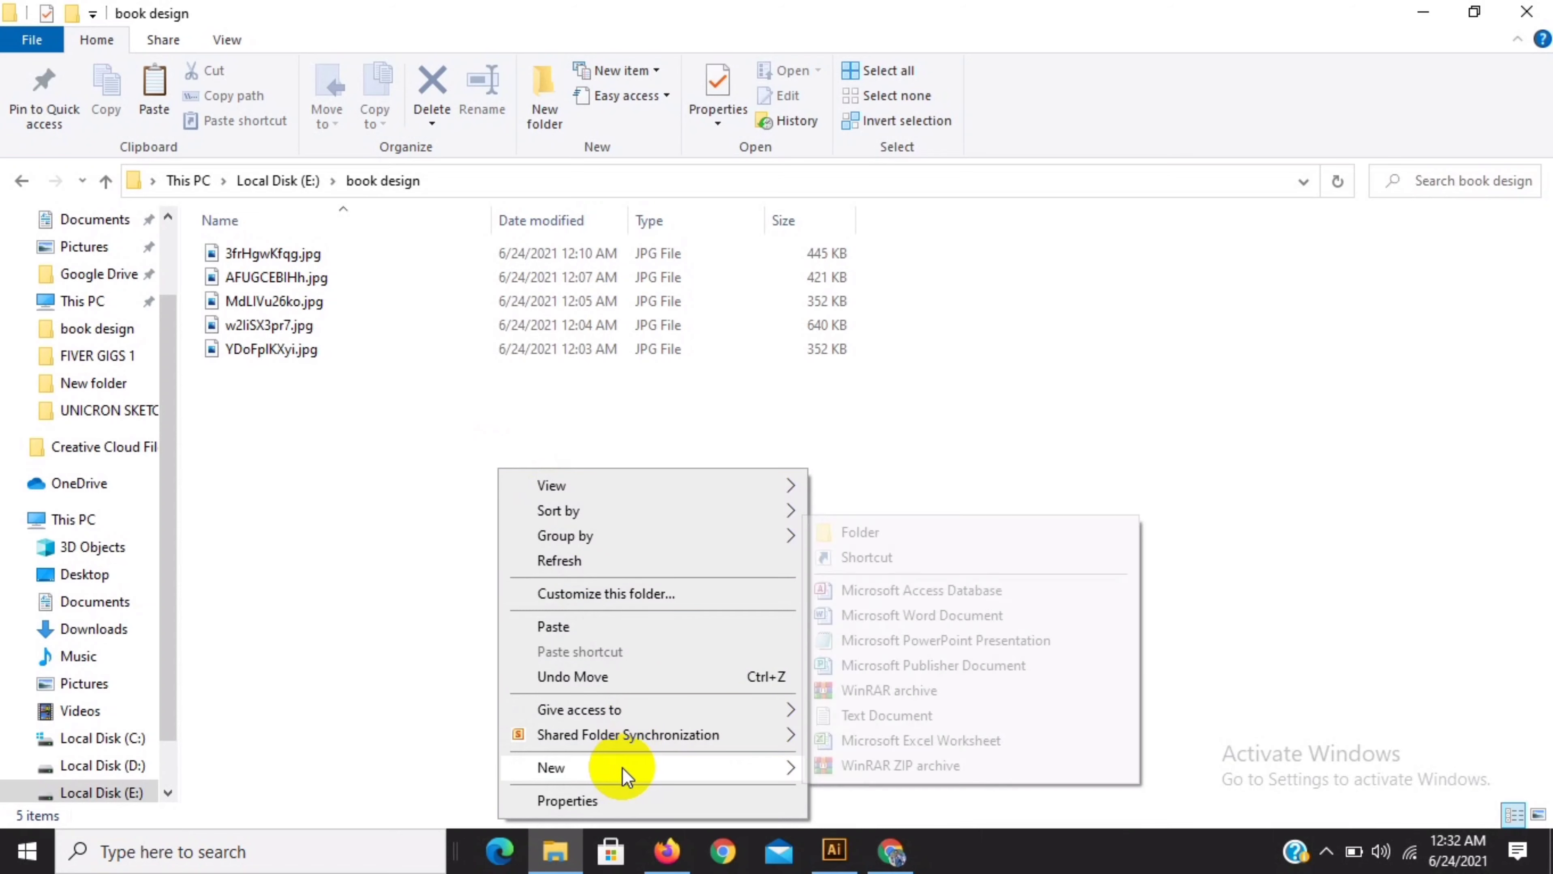
pyautogui.click(861, 532)
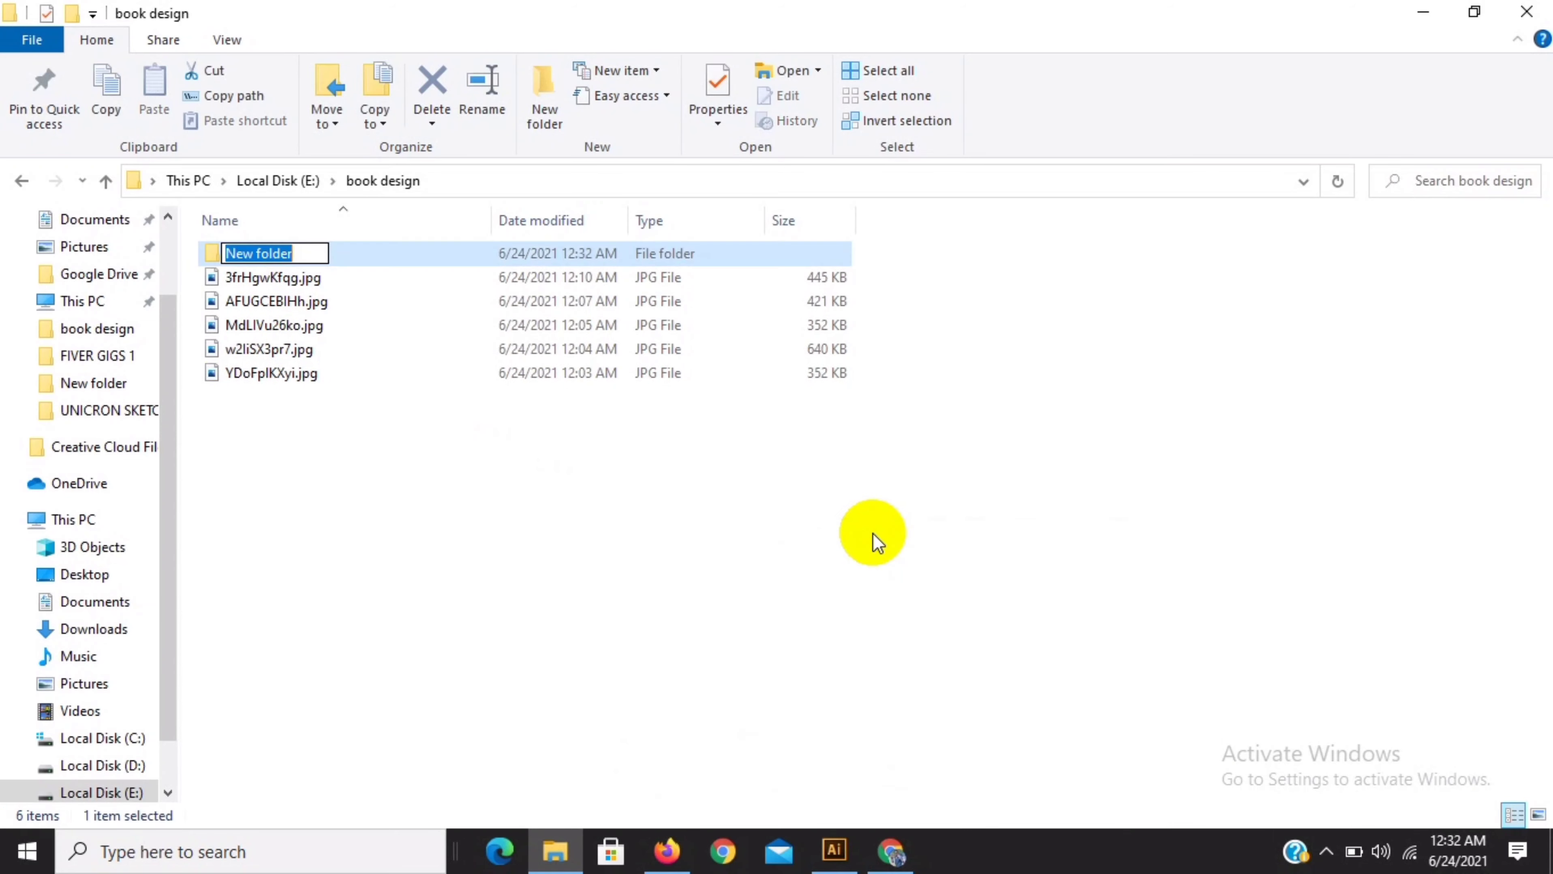
pyautogui.click(460, 409)
pyautogui.doubleClick(319, 253)
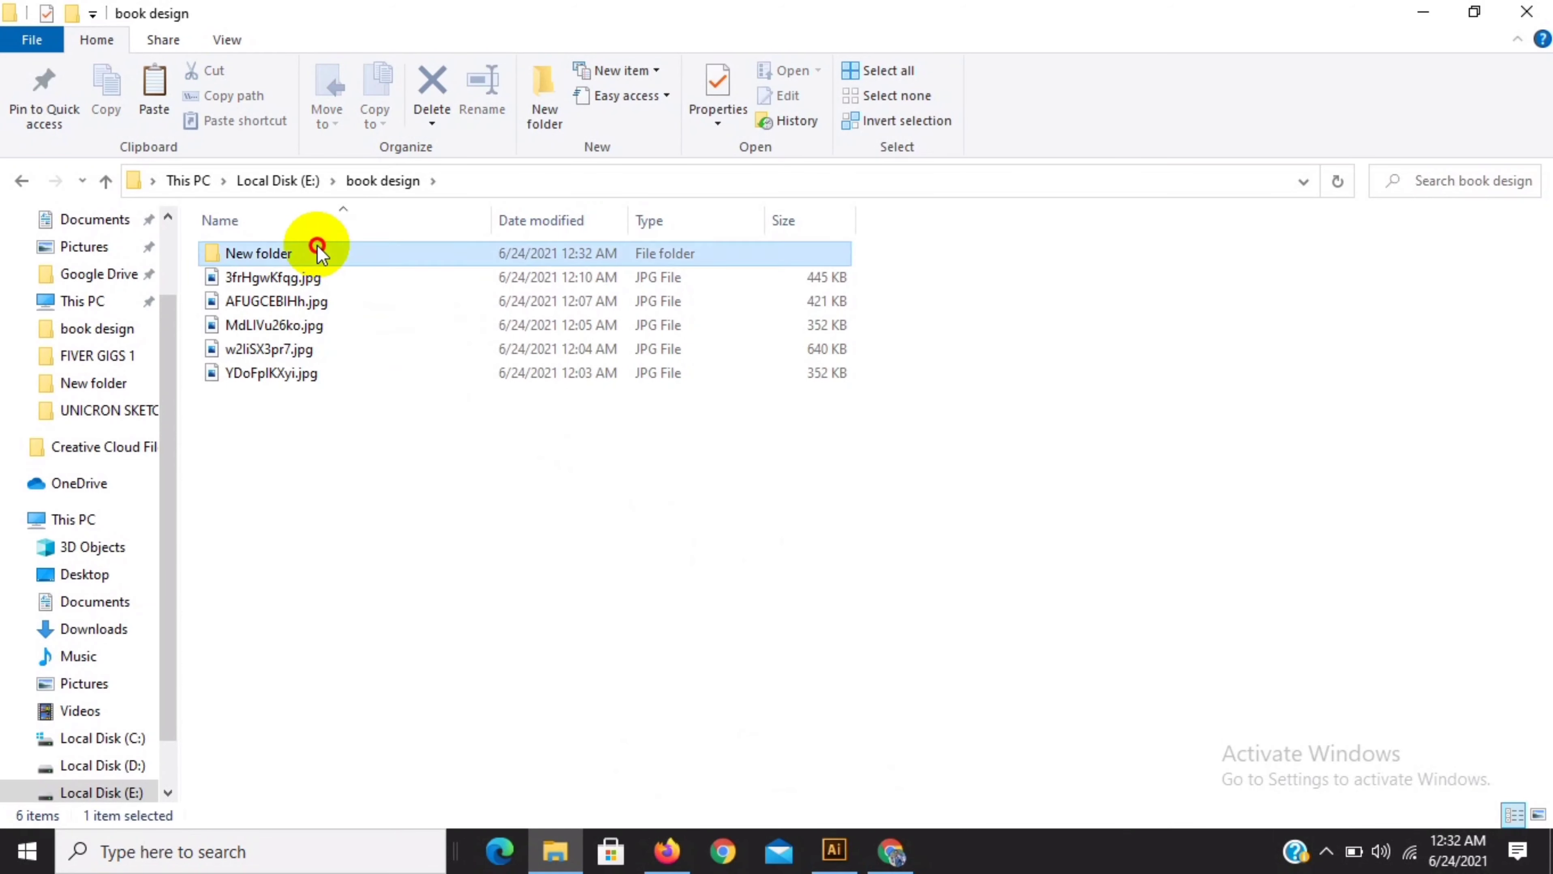
# Paste the two cut unicorn ZIP archives into the new folder and extract both of them there
pyautogui.rightClick(318, 246)
pyautogui.click(417, 404)
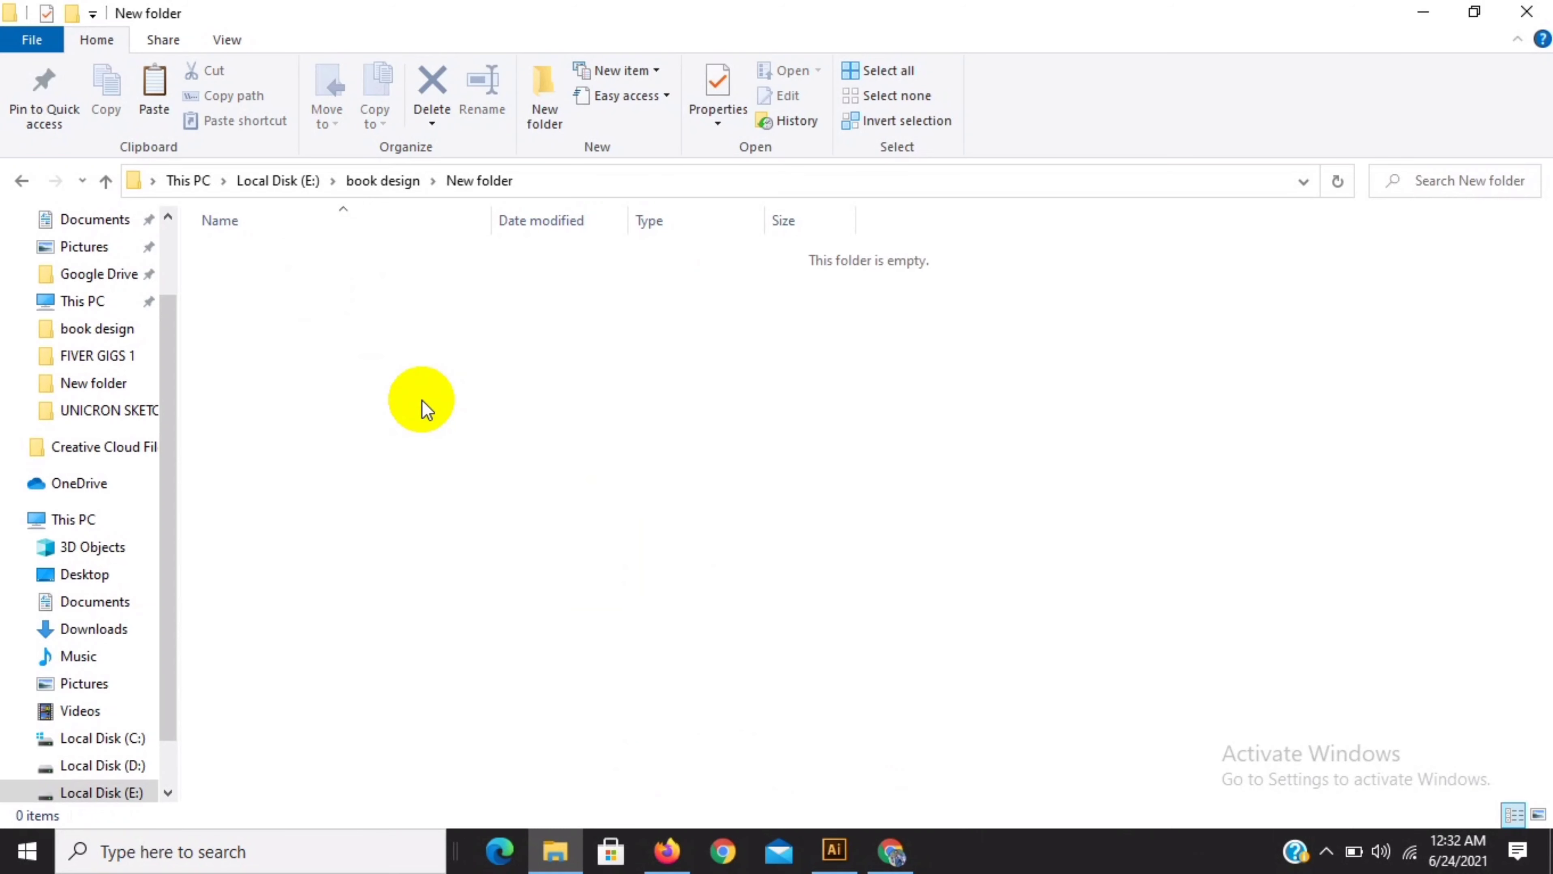
pyautogui.rightClick(316, 255)
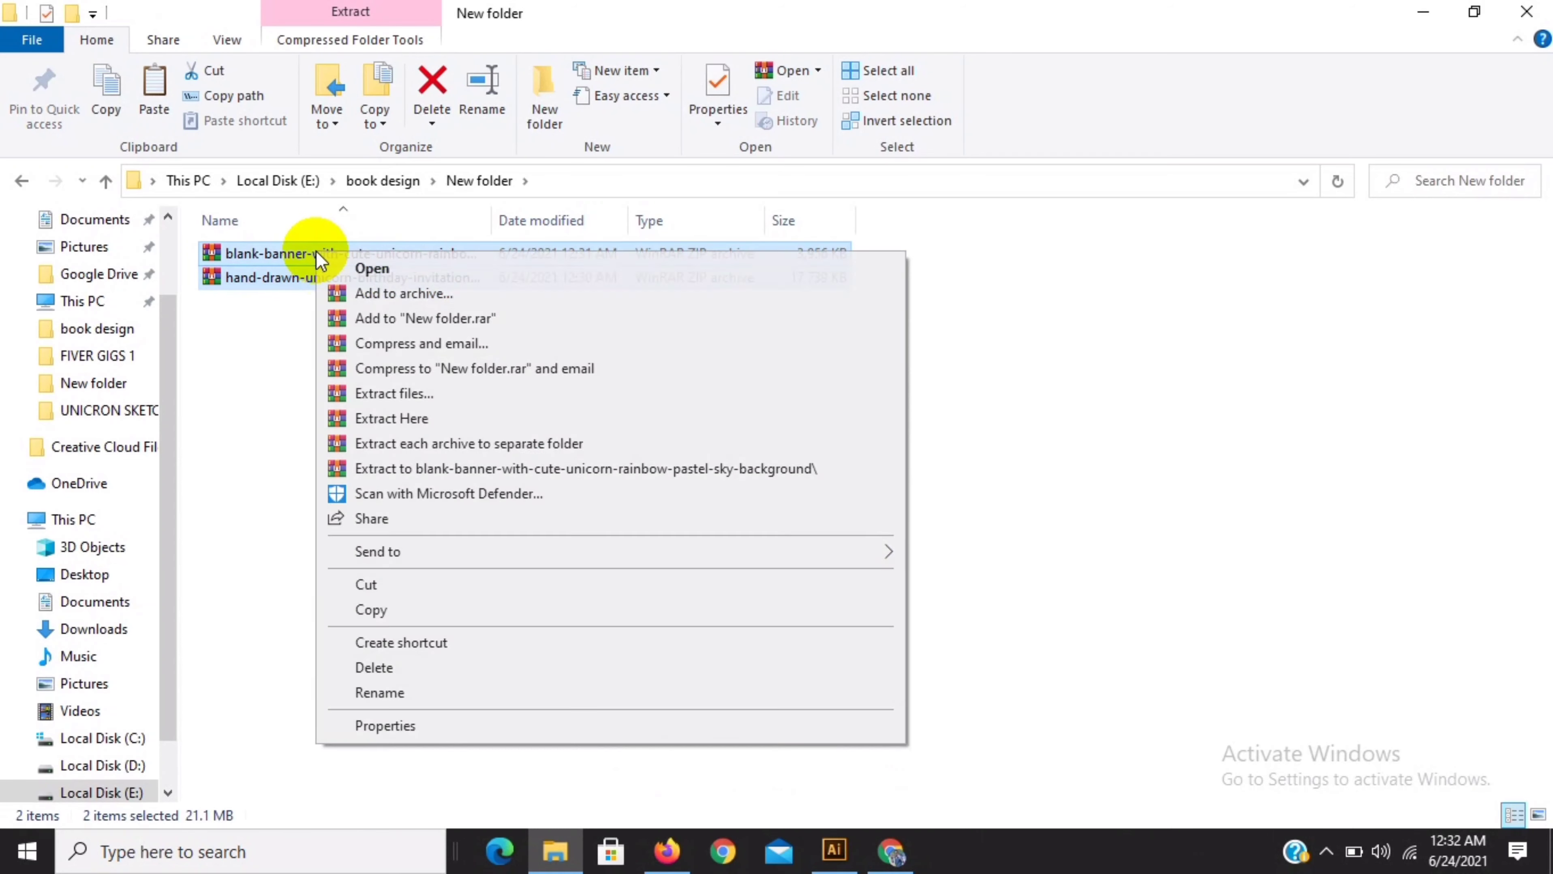
pyautogui.click(409, 421)
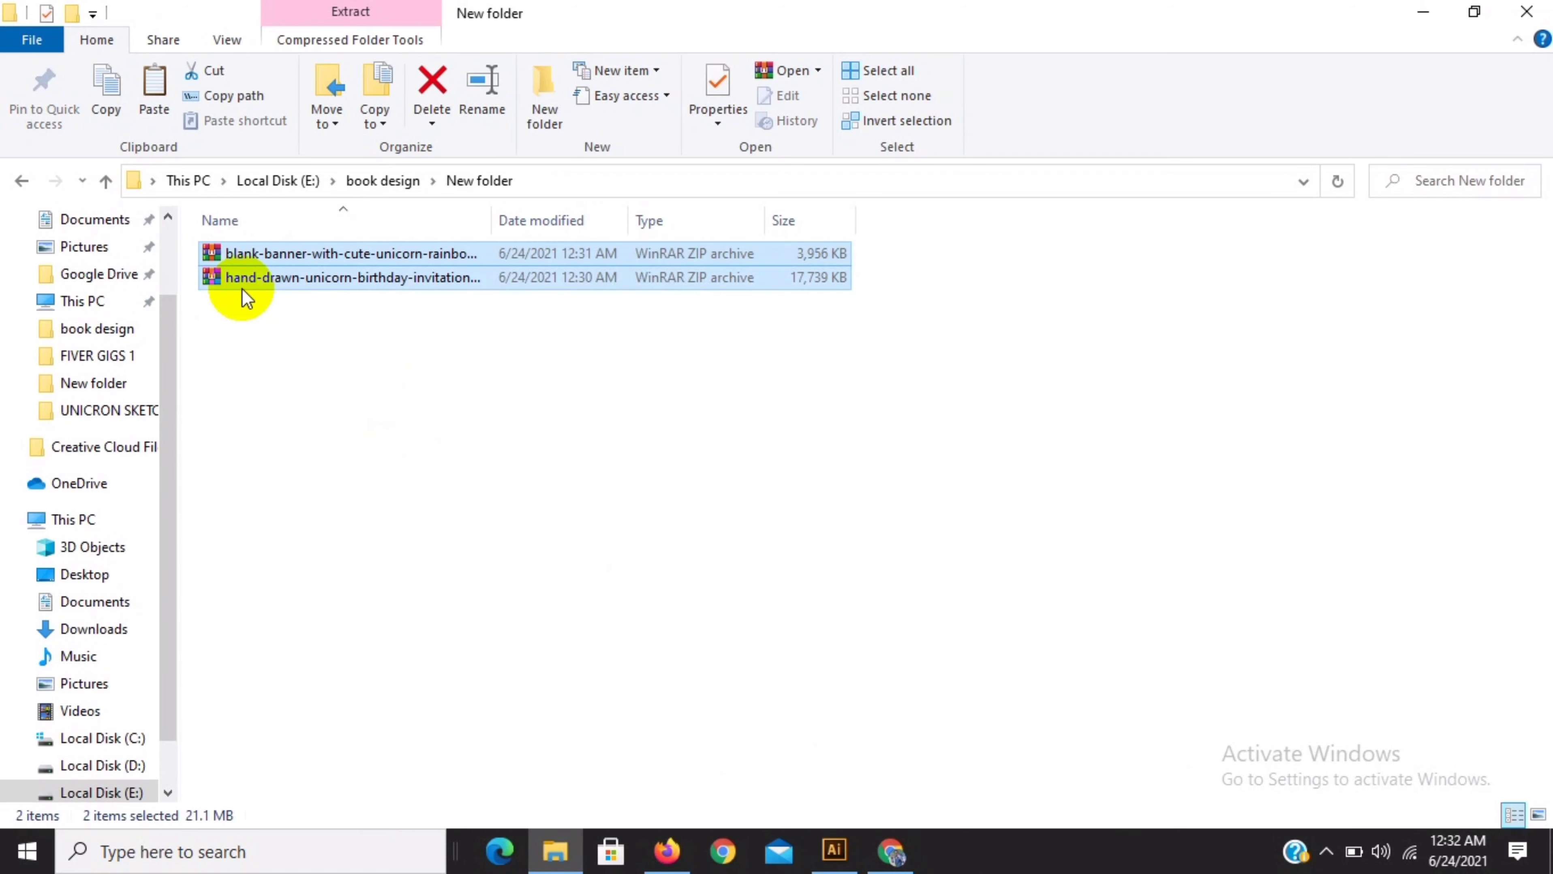
# Extract the hand-drawn unicorn birthday invitation archive into the same folder, replacing all existing files, and close the folder window
pyautogui.click(290, 420)
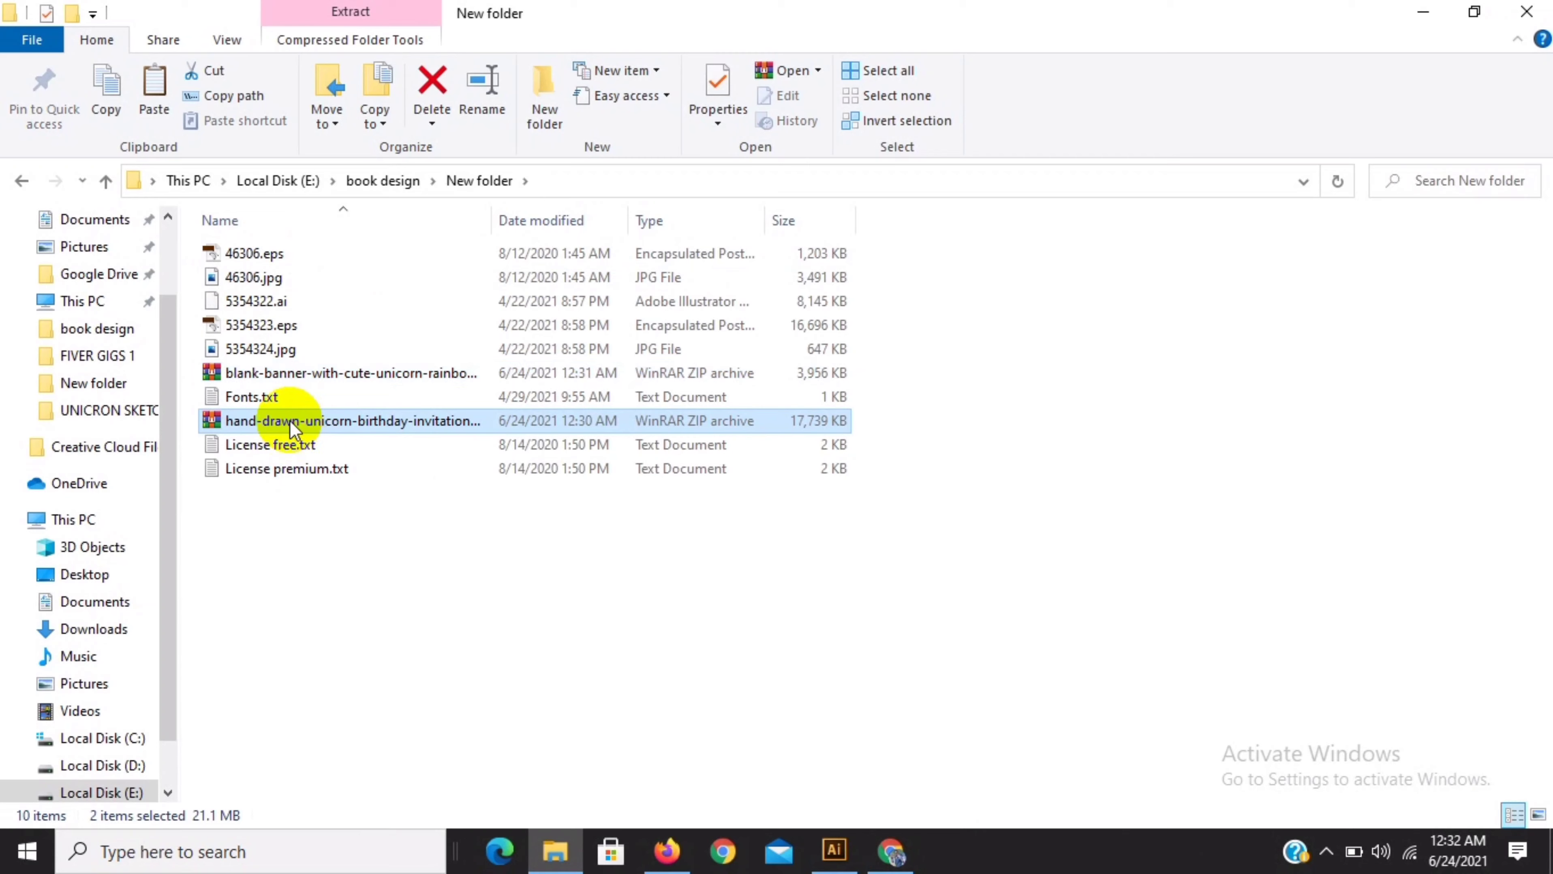
pyautogui.rightClick(290, 420)
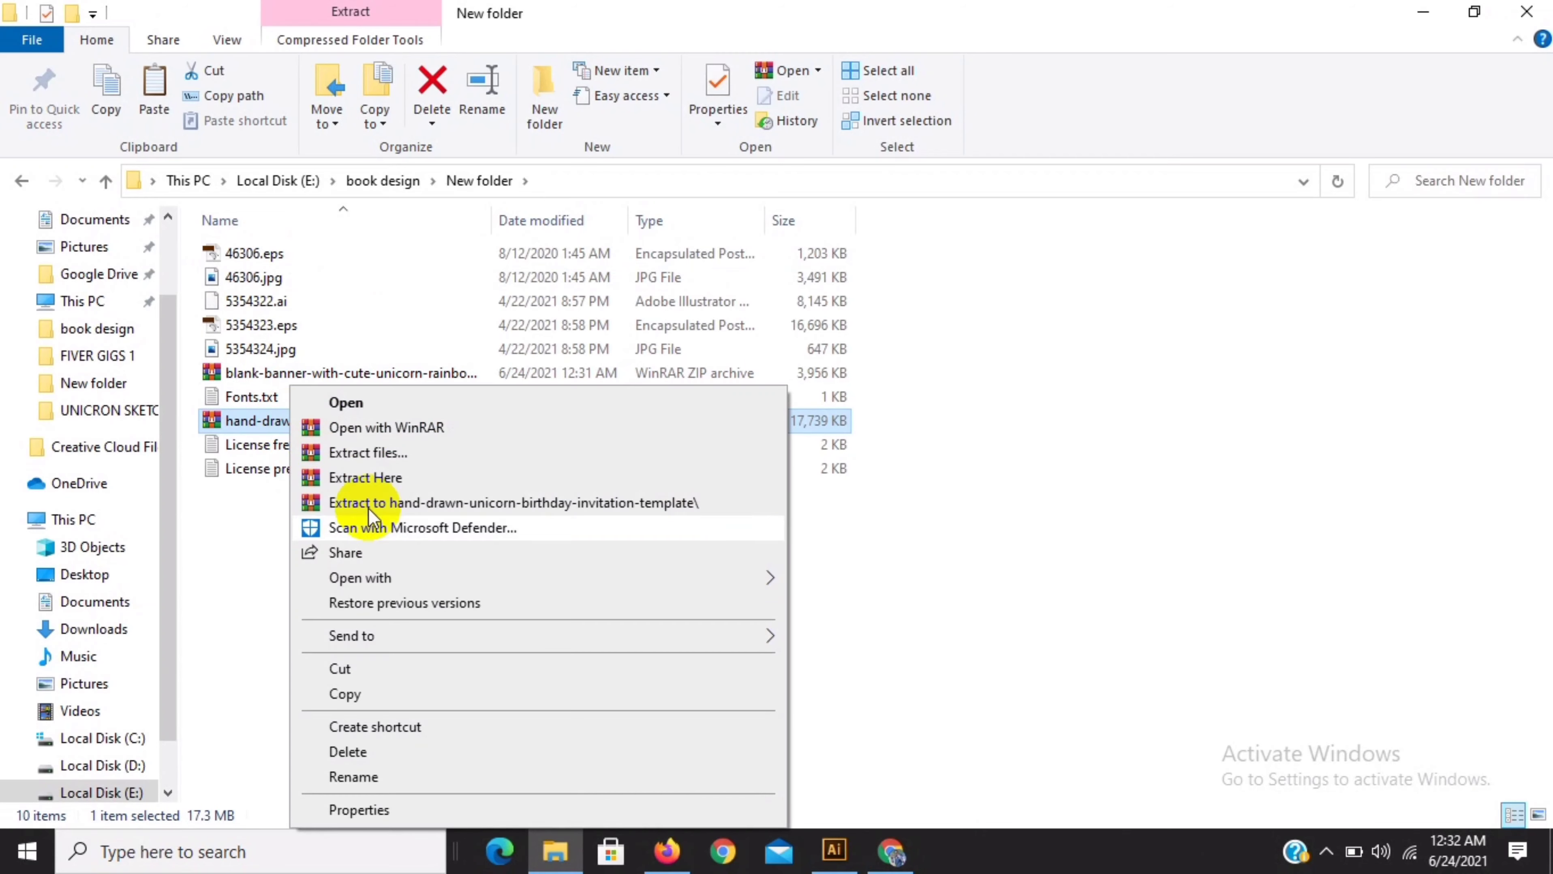
pyautogui.click(383, 483)
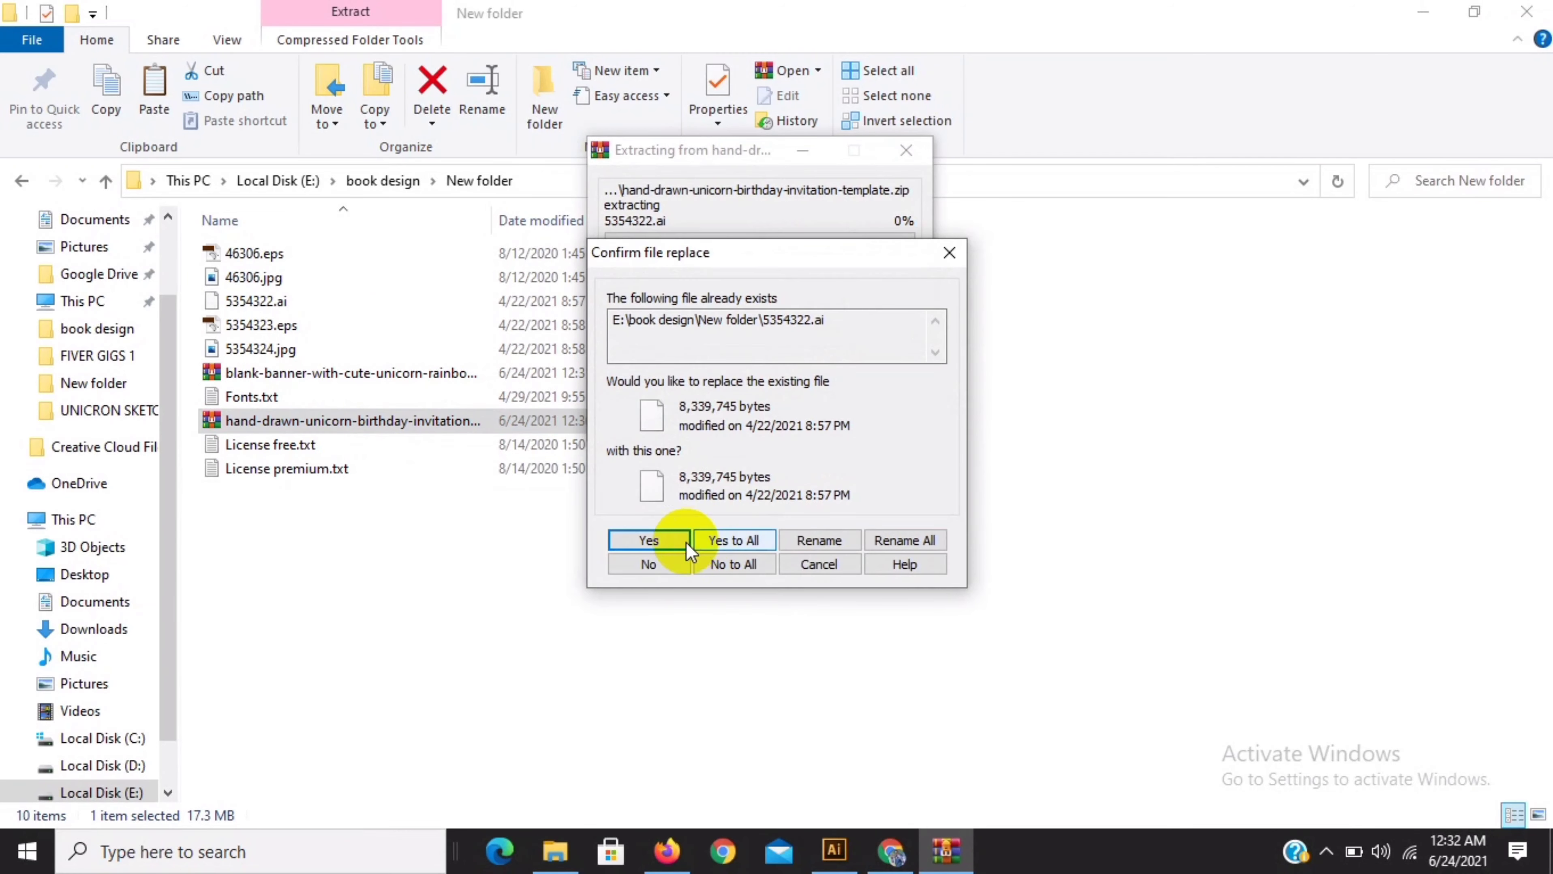
pyautogui.click(677, 538)
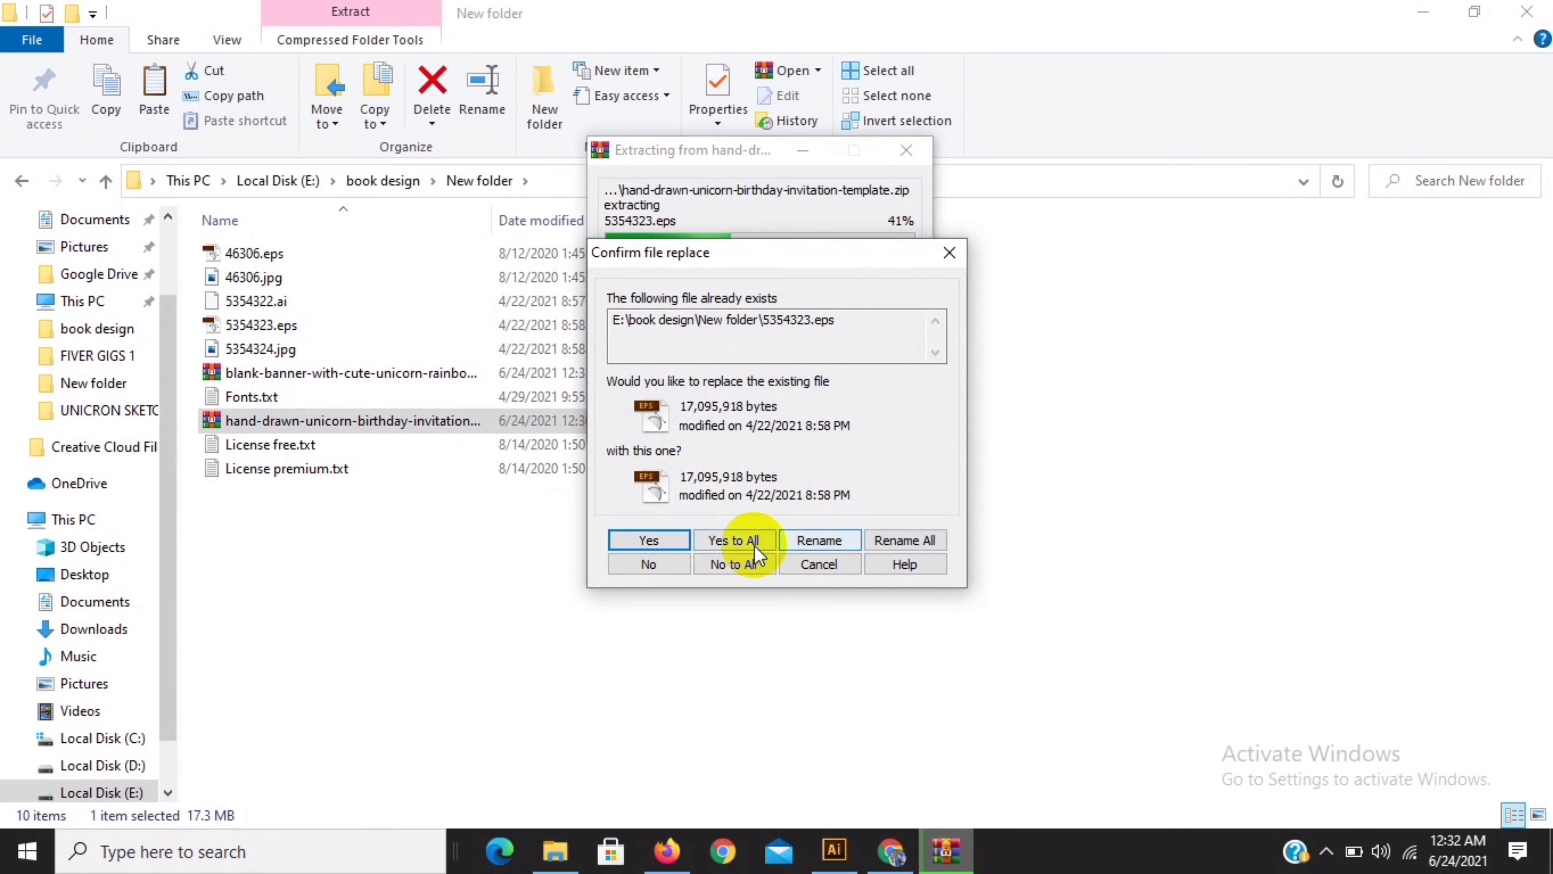
pyautogui.click(745, 546)
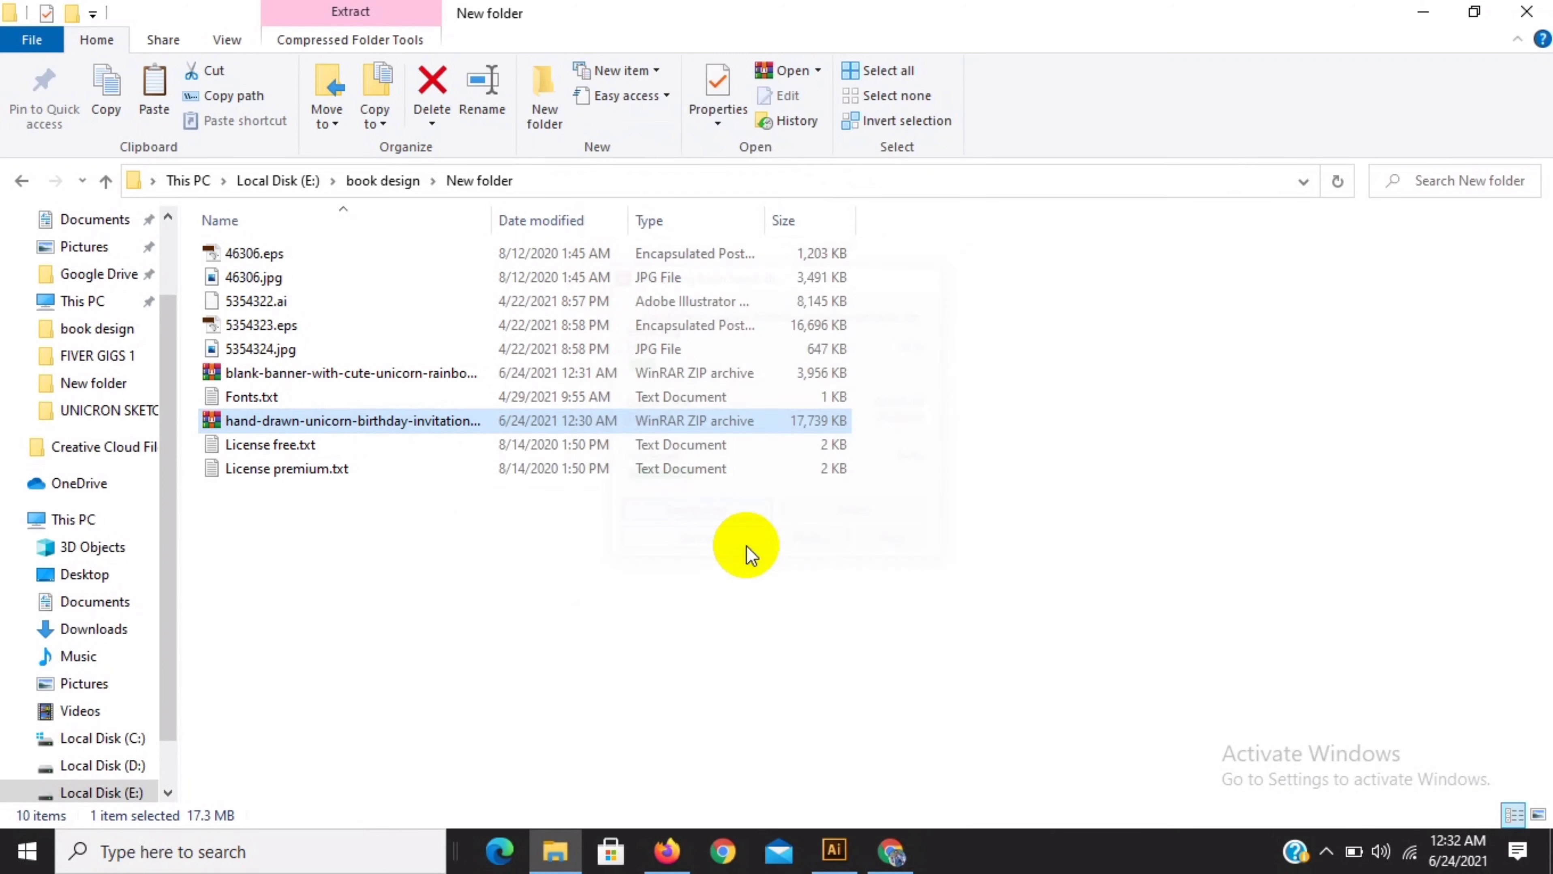
pyautogui.click(828, 579)
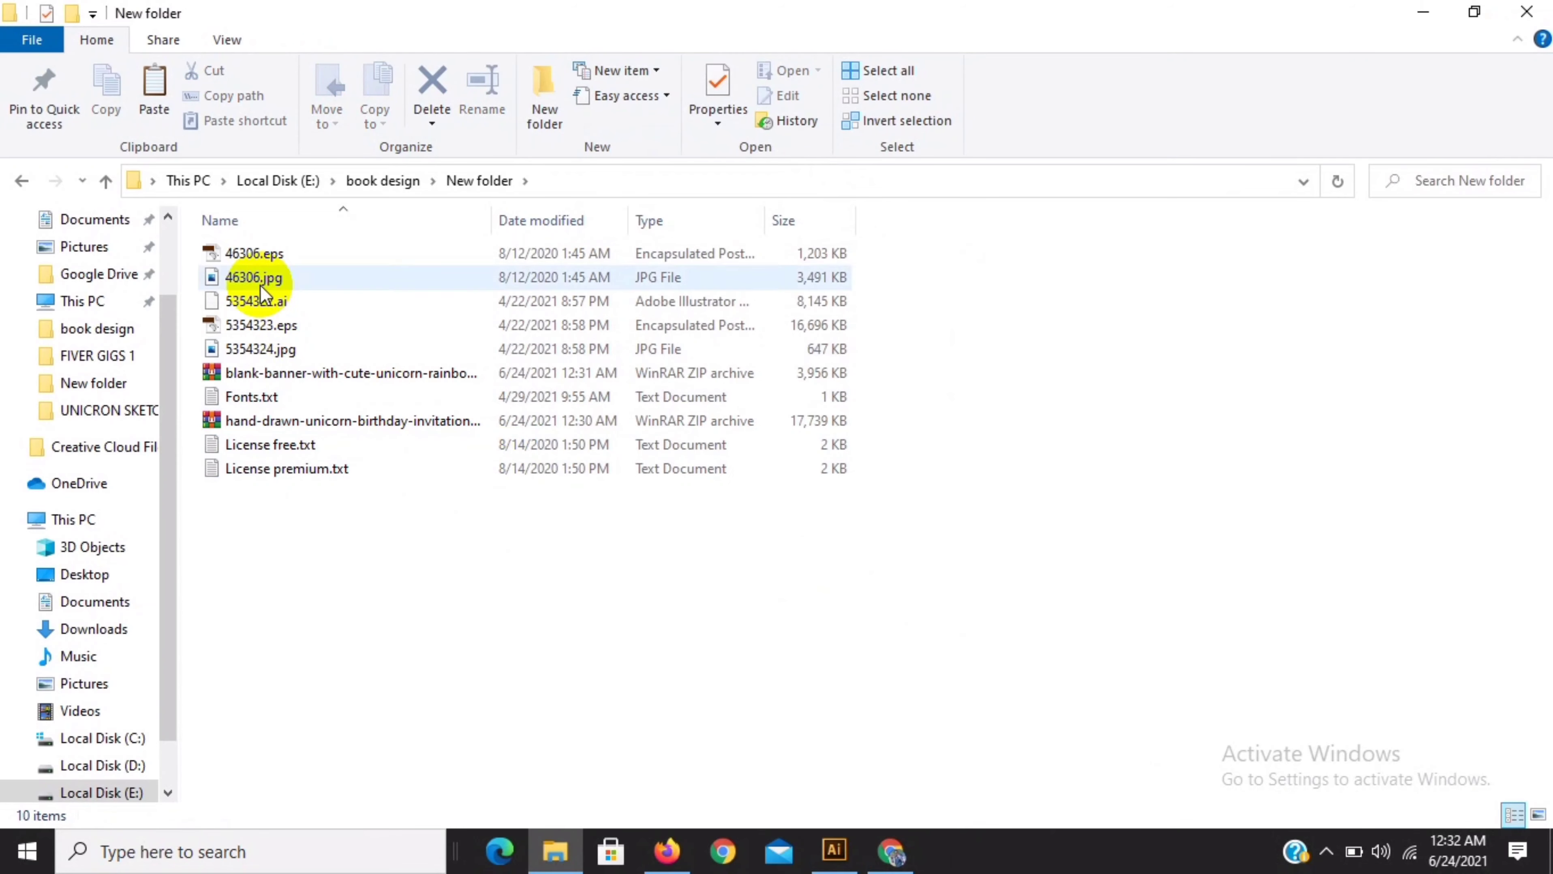
pyautogui.click(1527, 13)
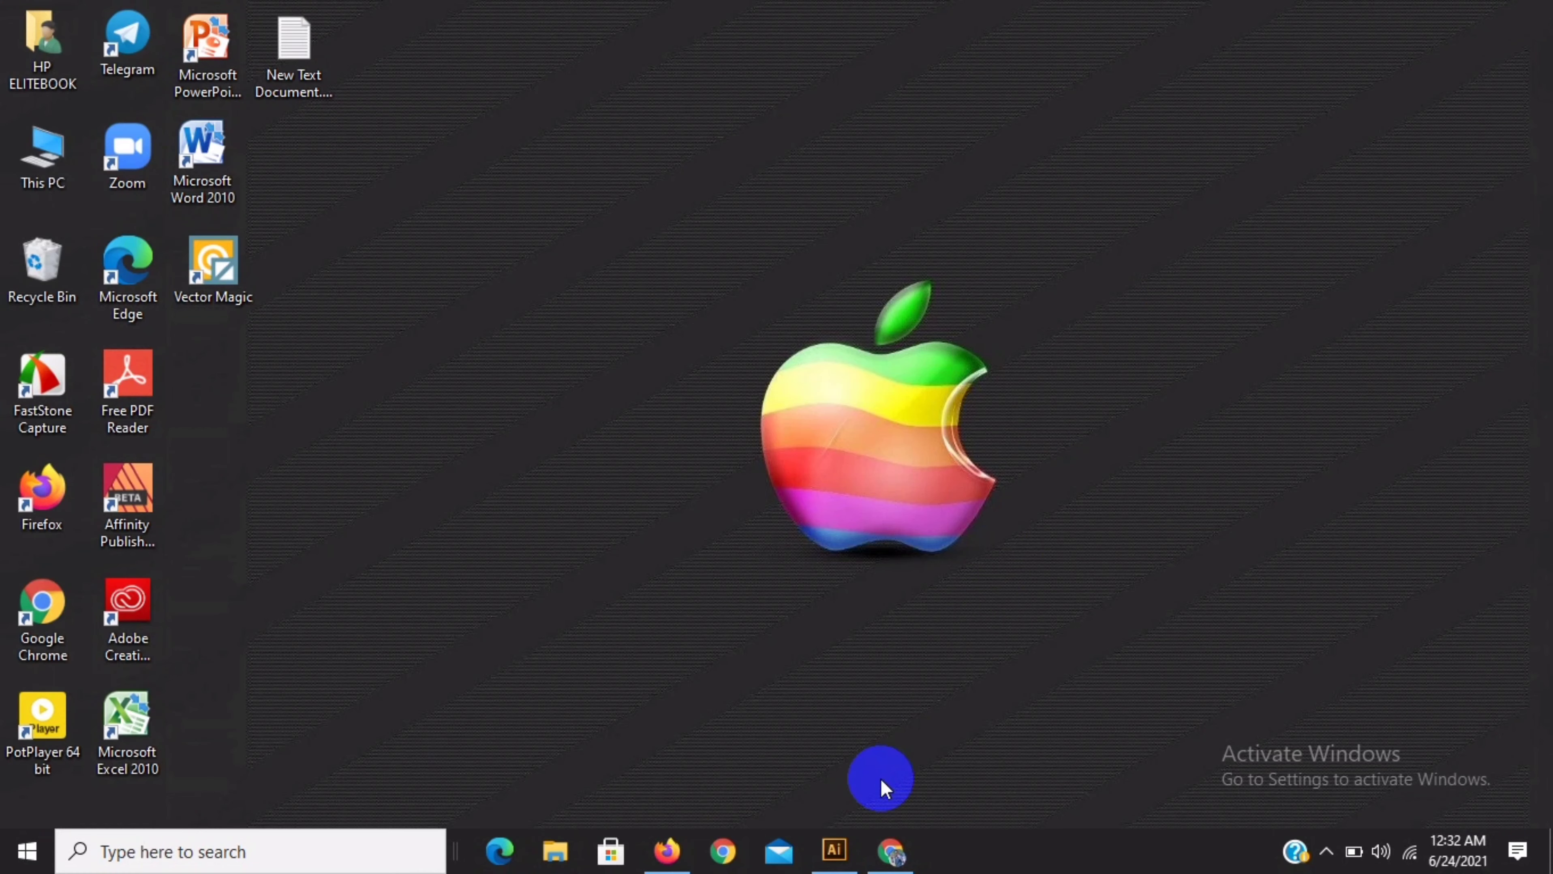
# Switch to Illustrator, start opening a file, and browse to the "book design" folder on Local Disk (E:)
pyautogui.click(849, 857)
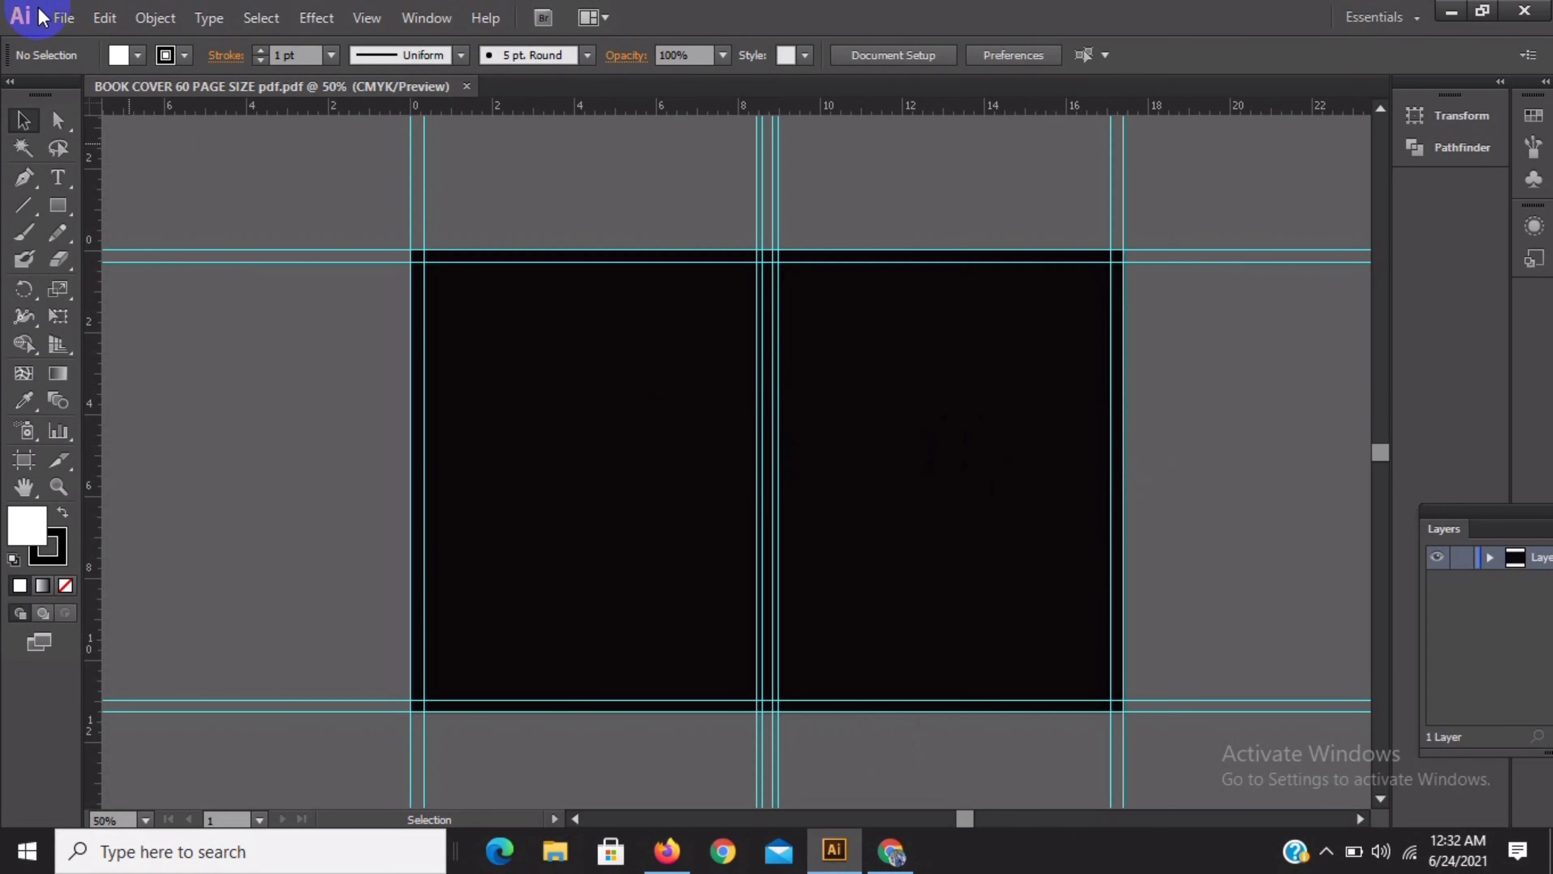
pyautogui.click(63, 18)
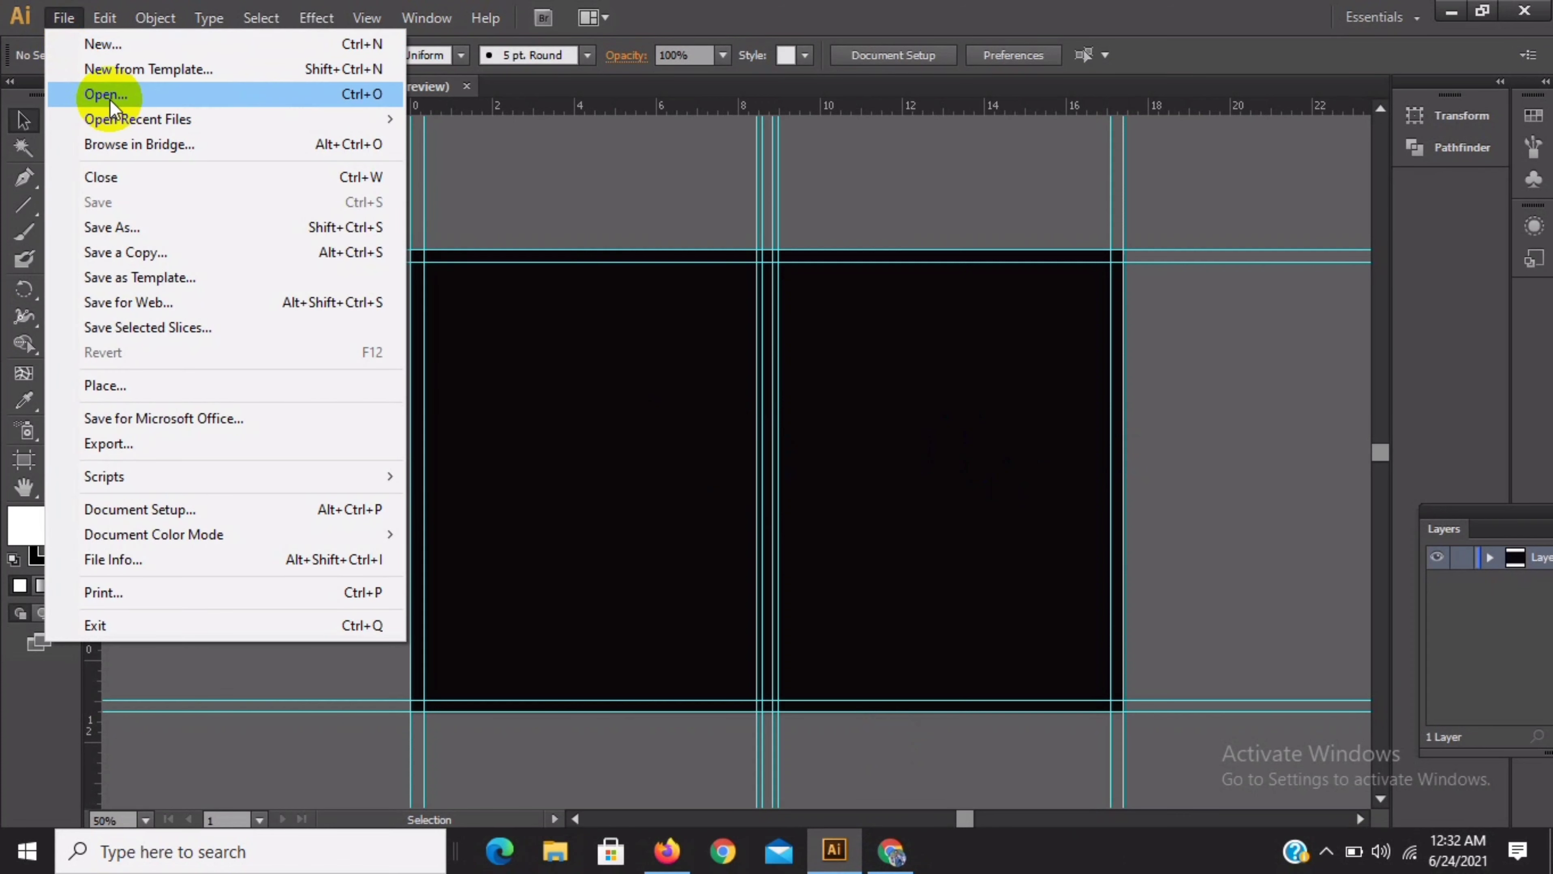
pyautogui.click(110, 99)
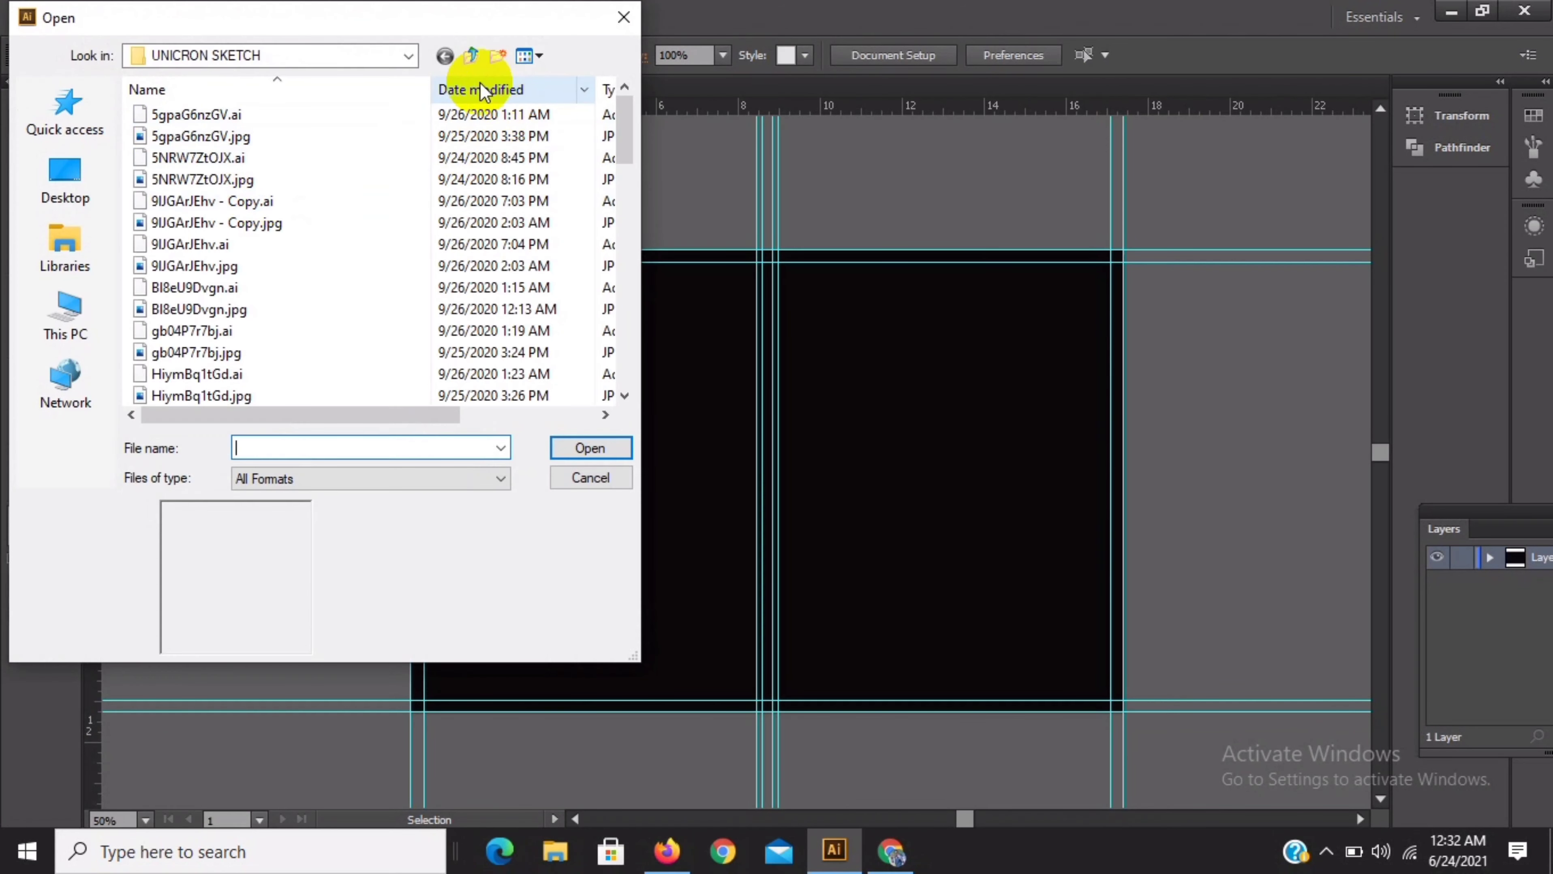
pyautogui.click(473, 54)
pyautogui.click(473, 54)
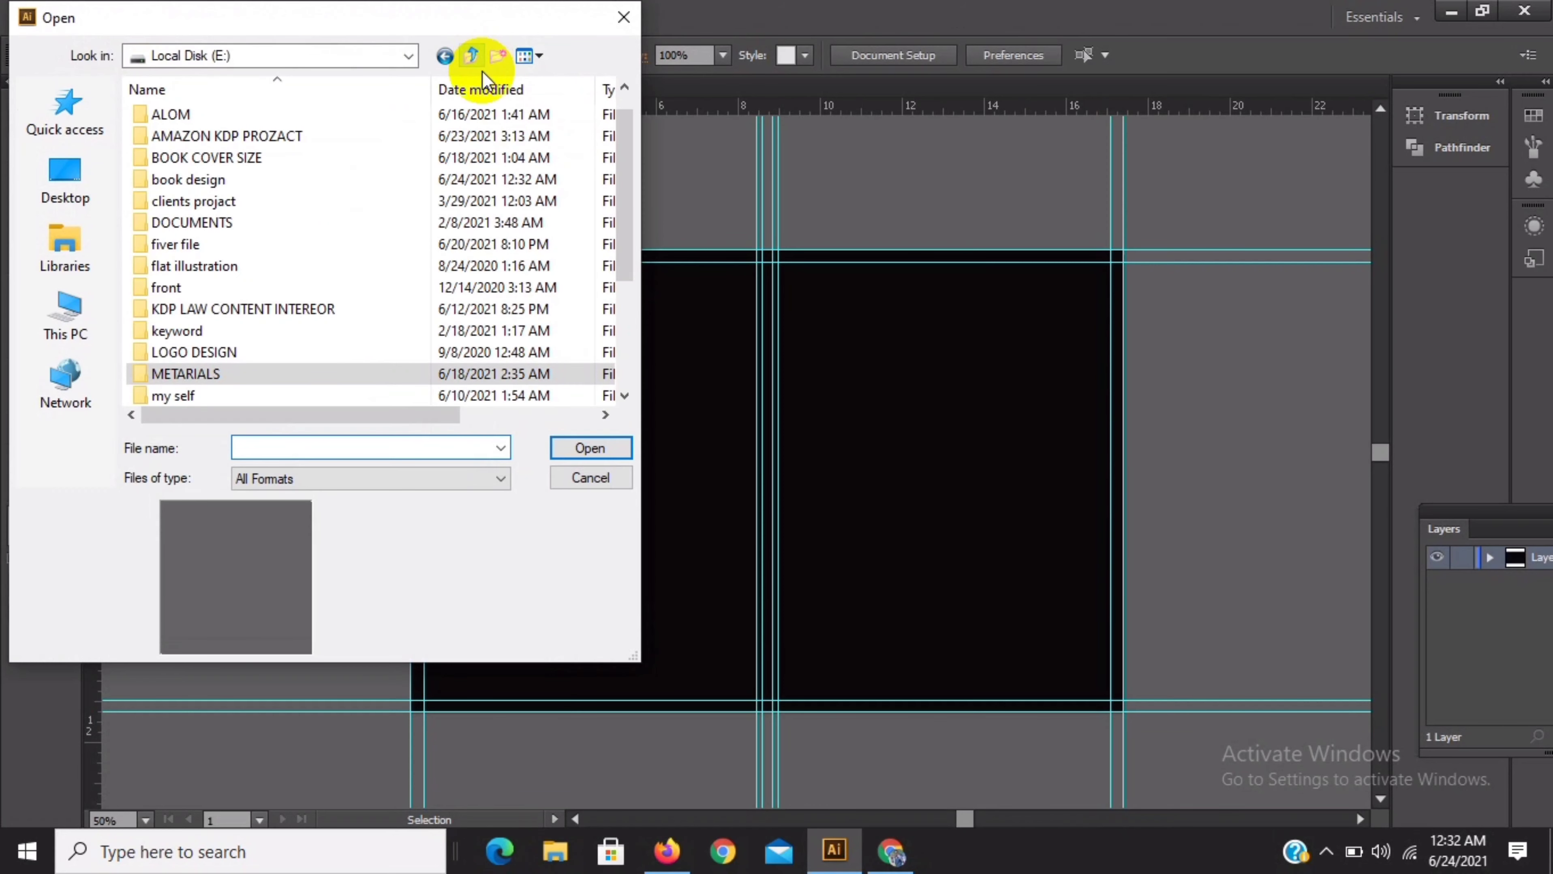
pyautogui.moveTo(625, 199); pyautogui.dragTo(597, 173)
pyautogui.click(270, 204)
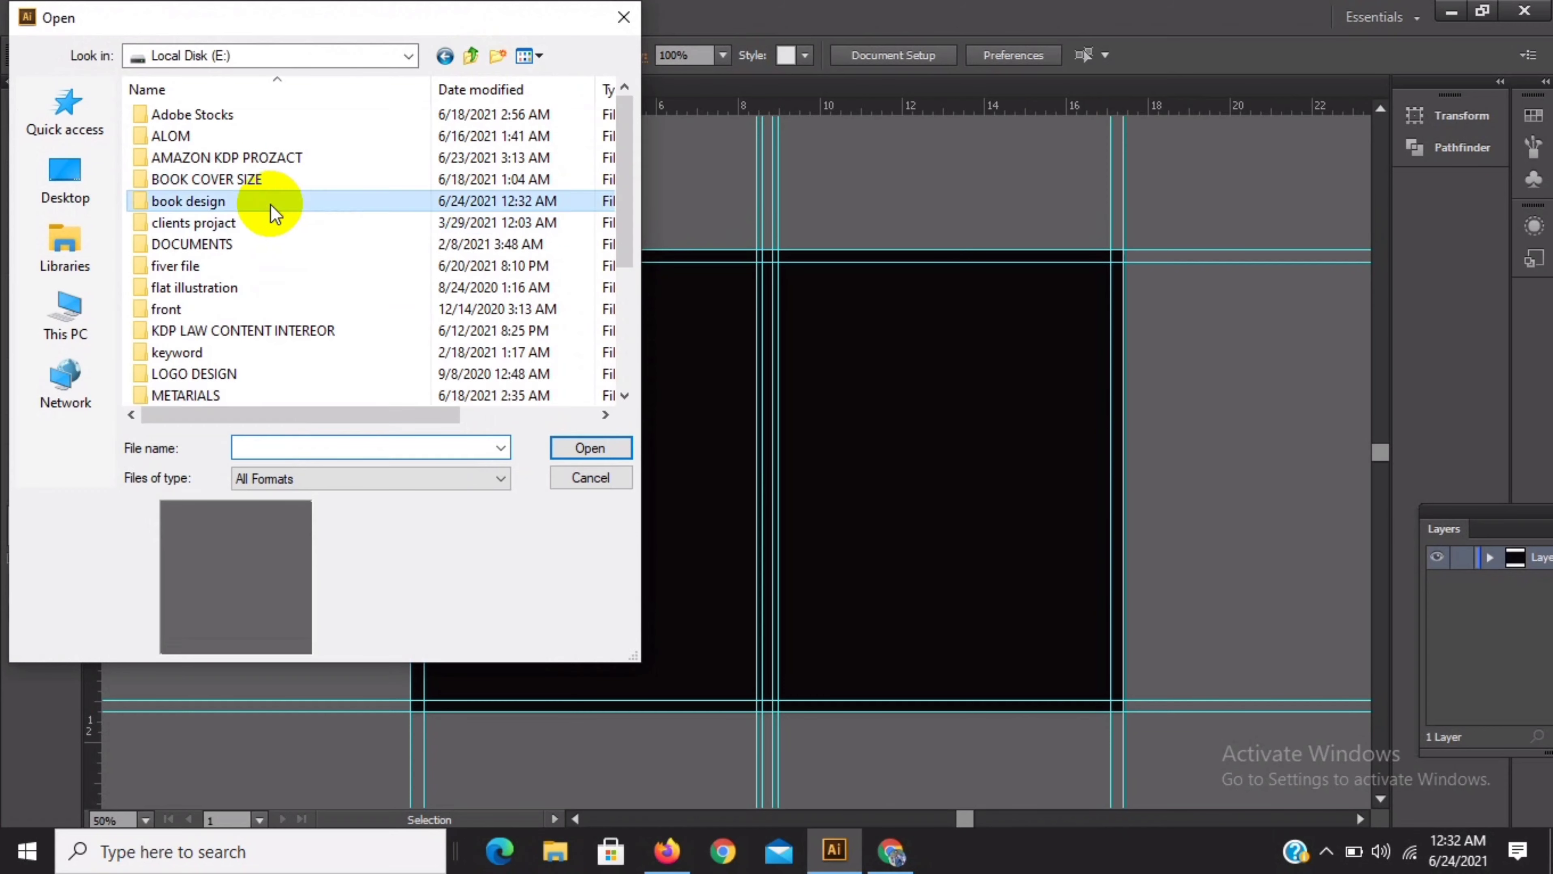
pyautogui.doubleClick(270, 204)
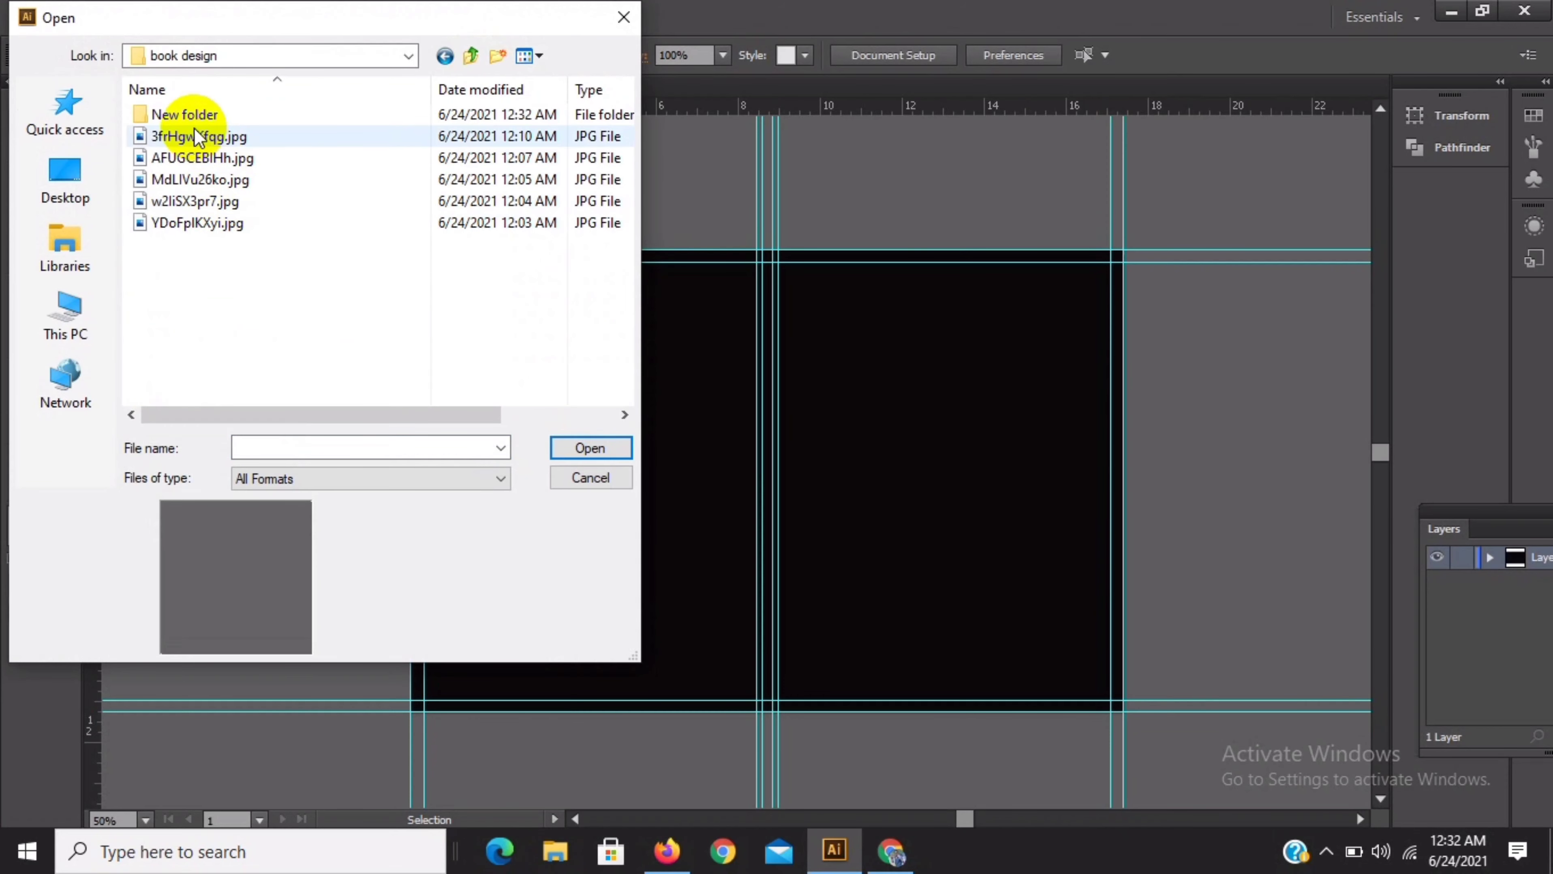
# Open 46306.eps from "New folder", retaining the 9-slice scaling option for symbols, and bring its document to the front
pyautogui.doubleClick(187, 115)
pyautogui.doubleClick(188, 115)
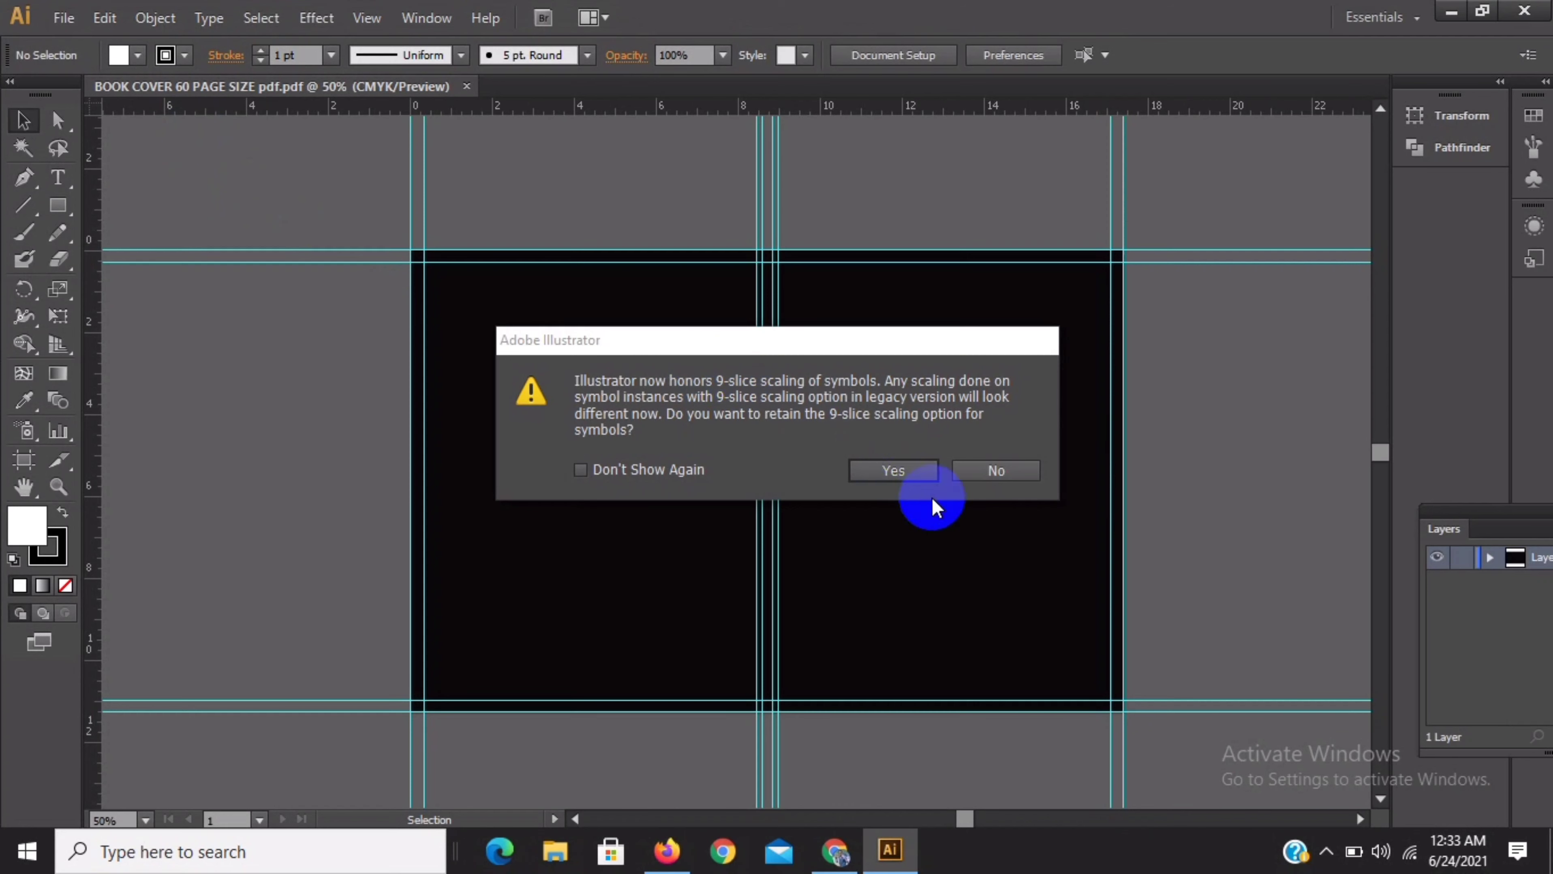
pyautogui.click(906, 478)
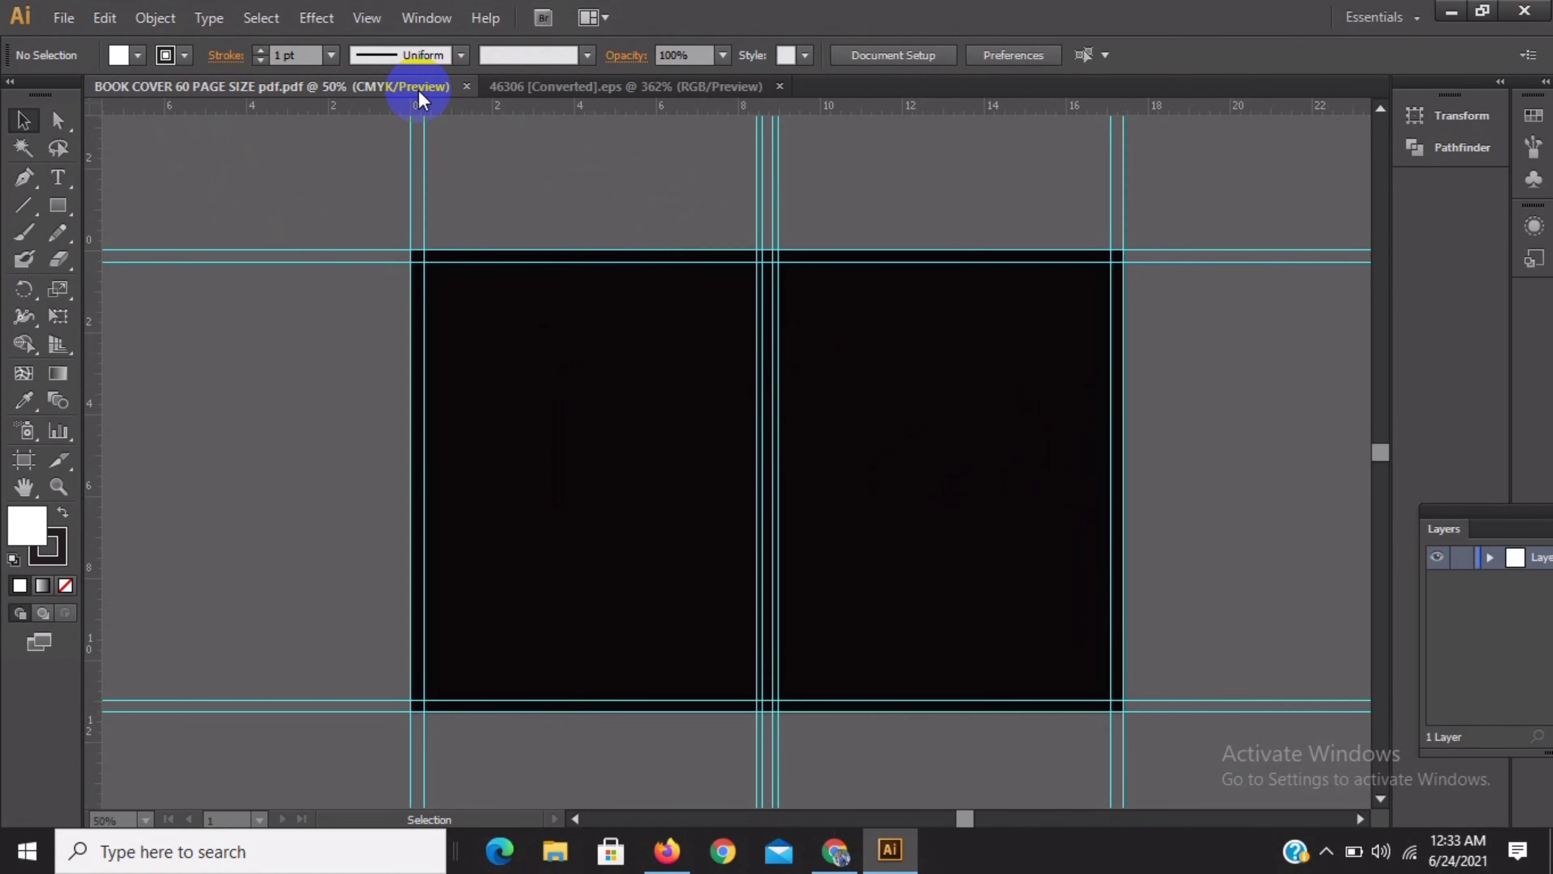
pyautogui.click(585, 90)
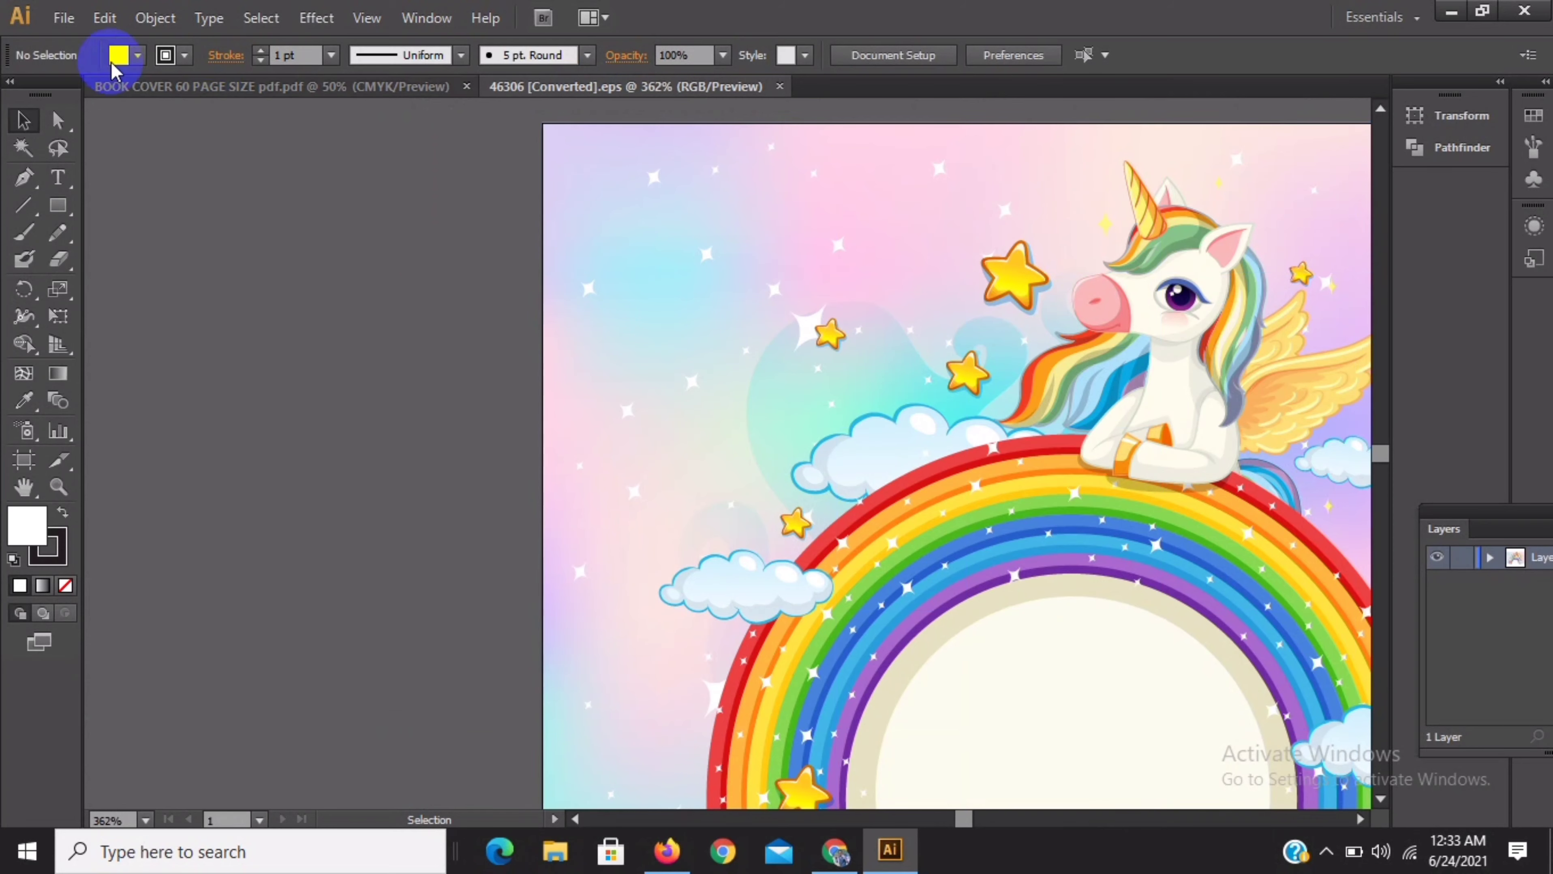
# Open 5354323.eps from the same folder, accepting the substitution of its missing fonts
pyautogui.click(71, 29)
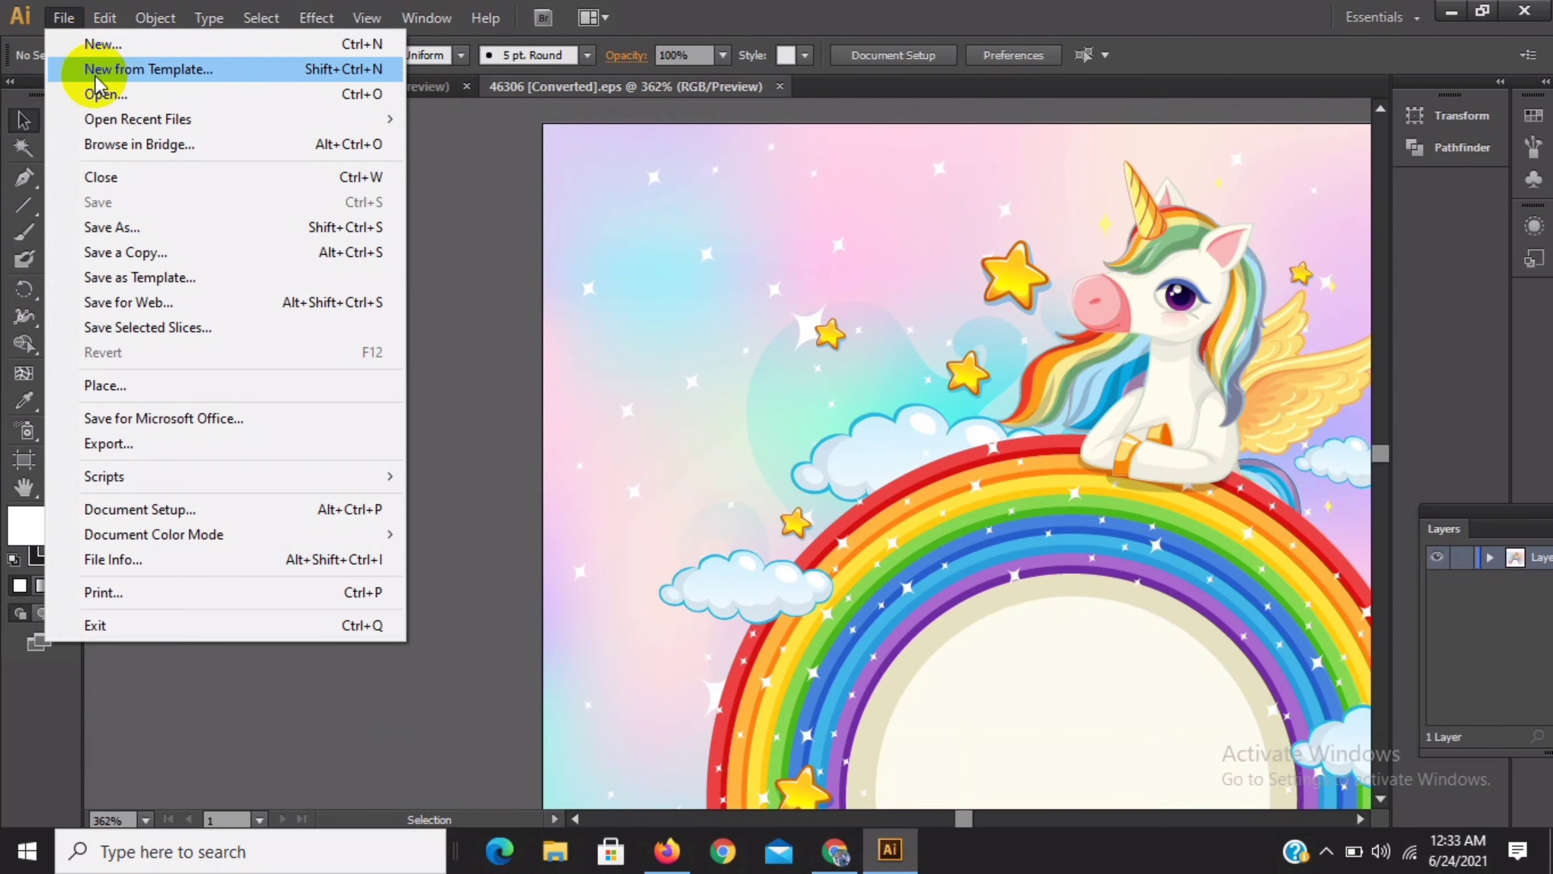
pyautogui.click(104, 96)
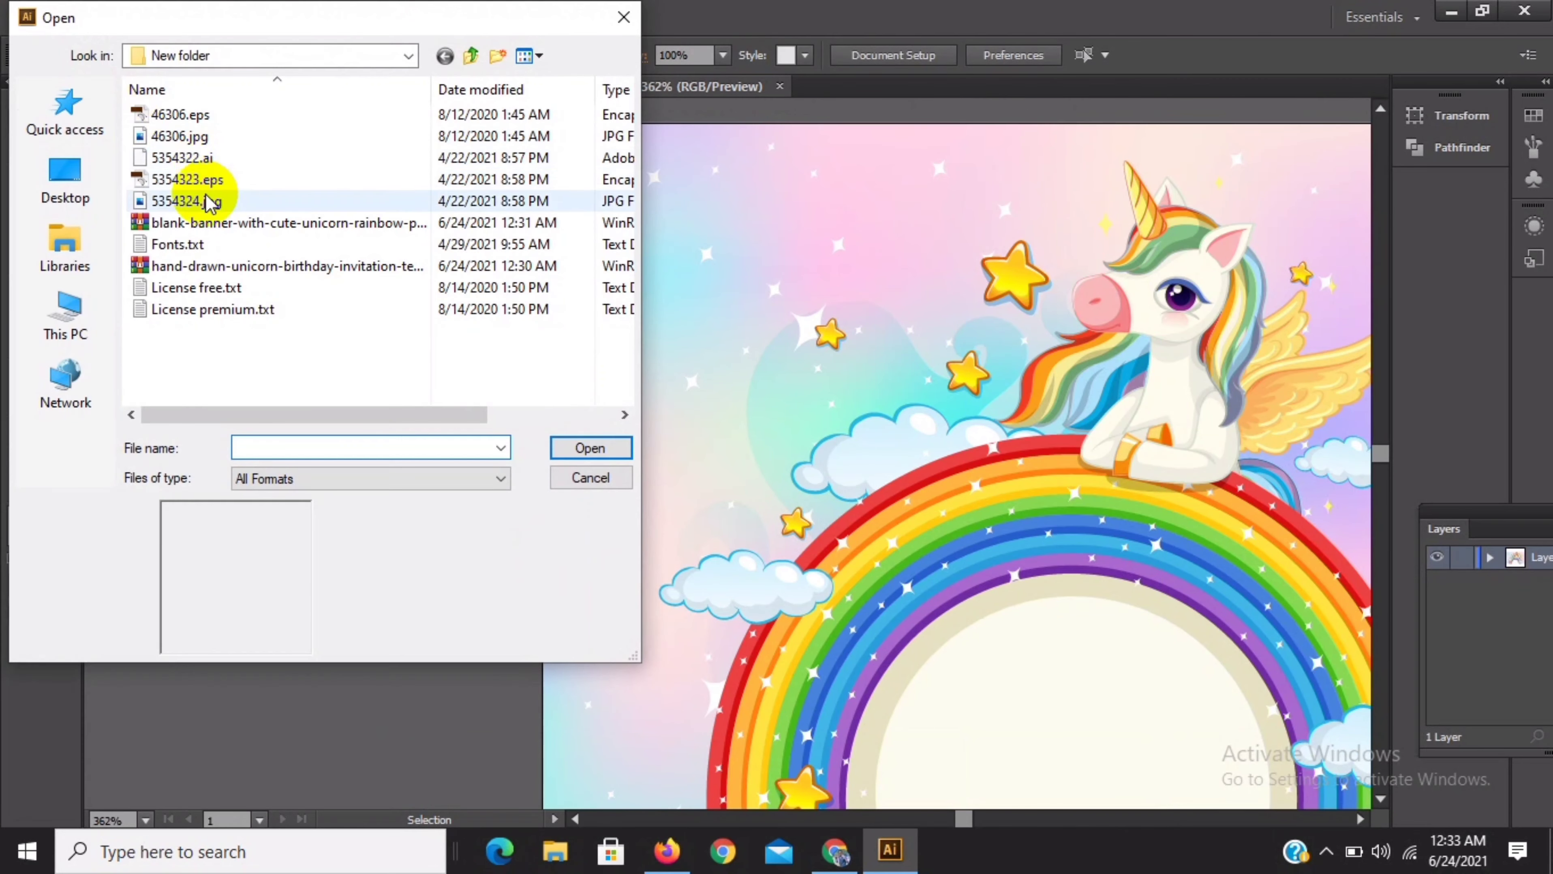
pyautogui.click(184, 179)
pyautogui.doubleClick(183, 178)
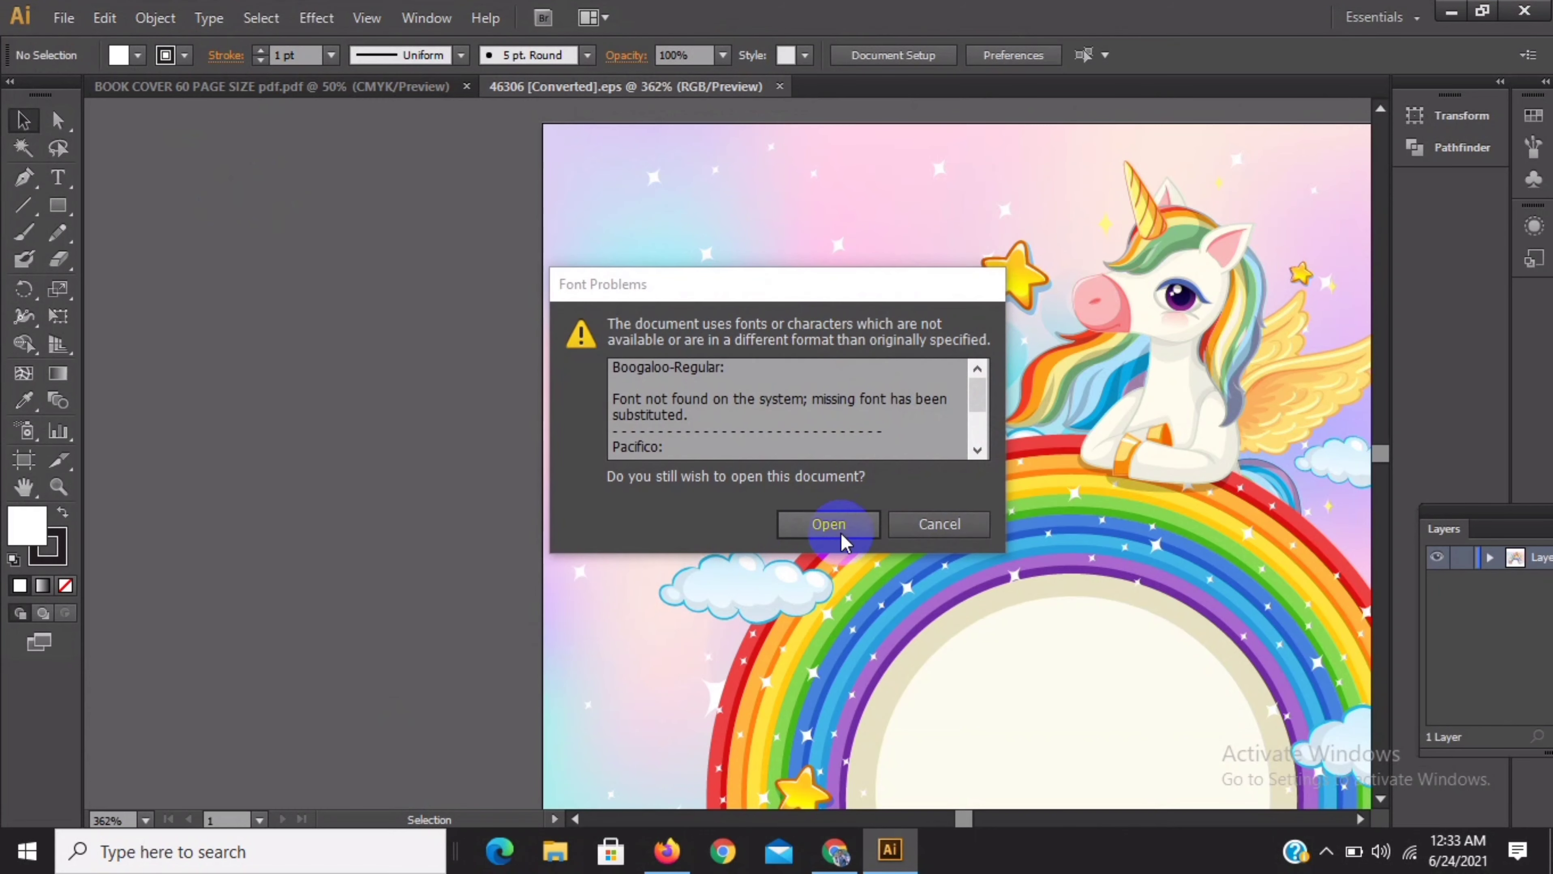
pyautogui.click(842, 535)
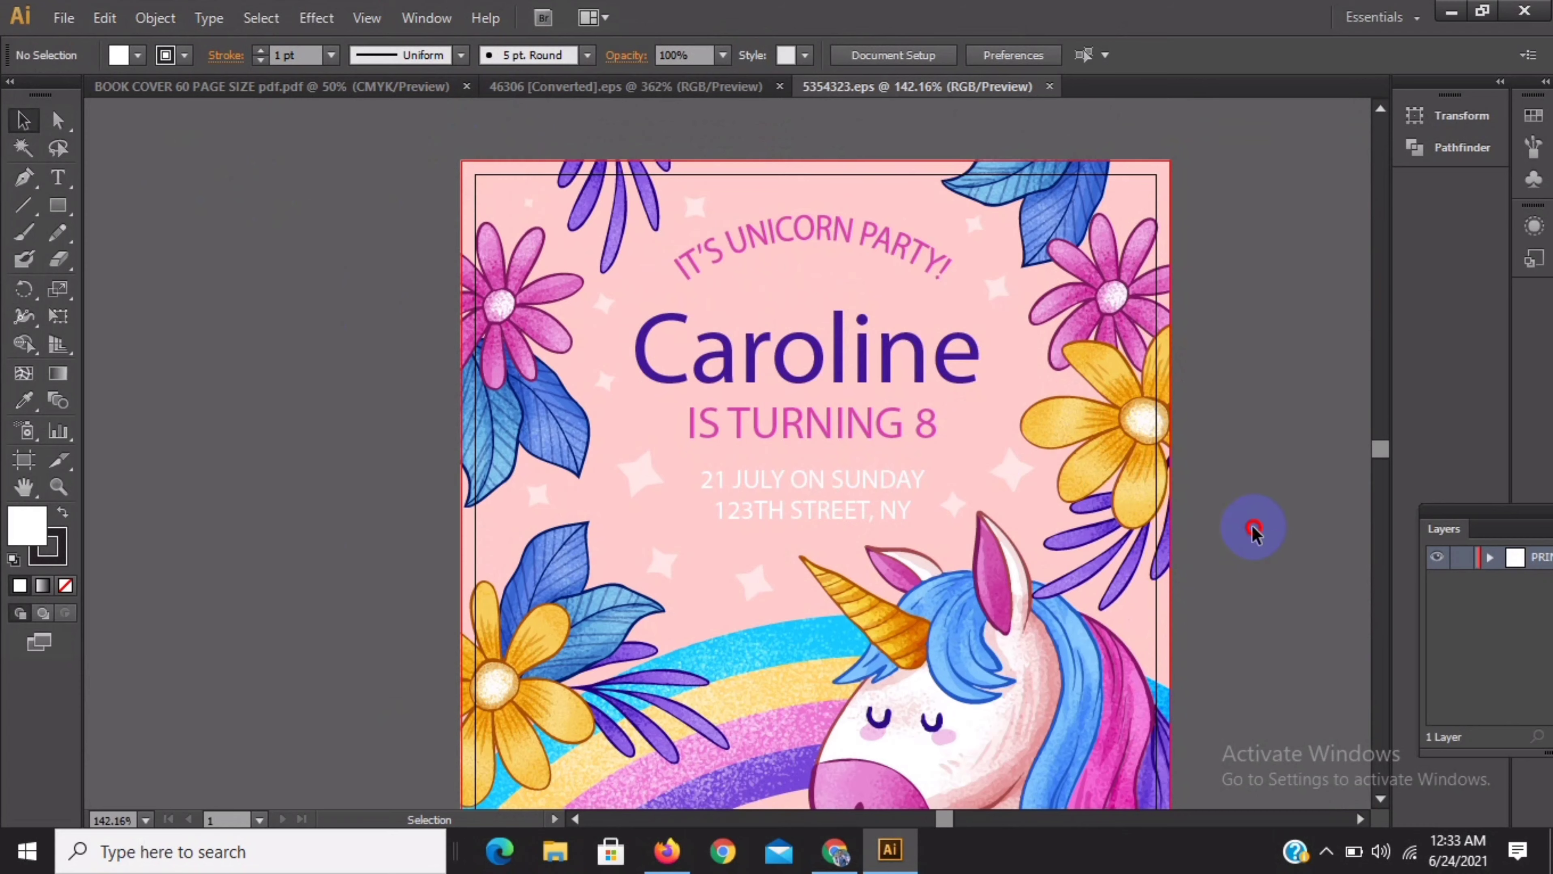
# Return to the 46306 rainbow unicorn document and release the clipping mask of the whole artwork
pyautogui.click(694, 89)
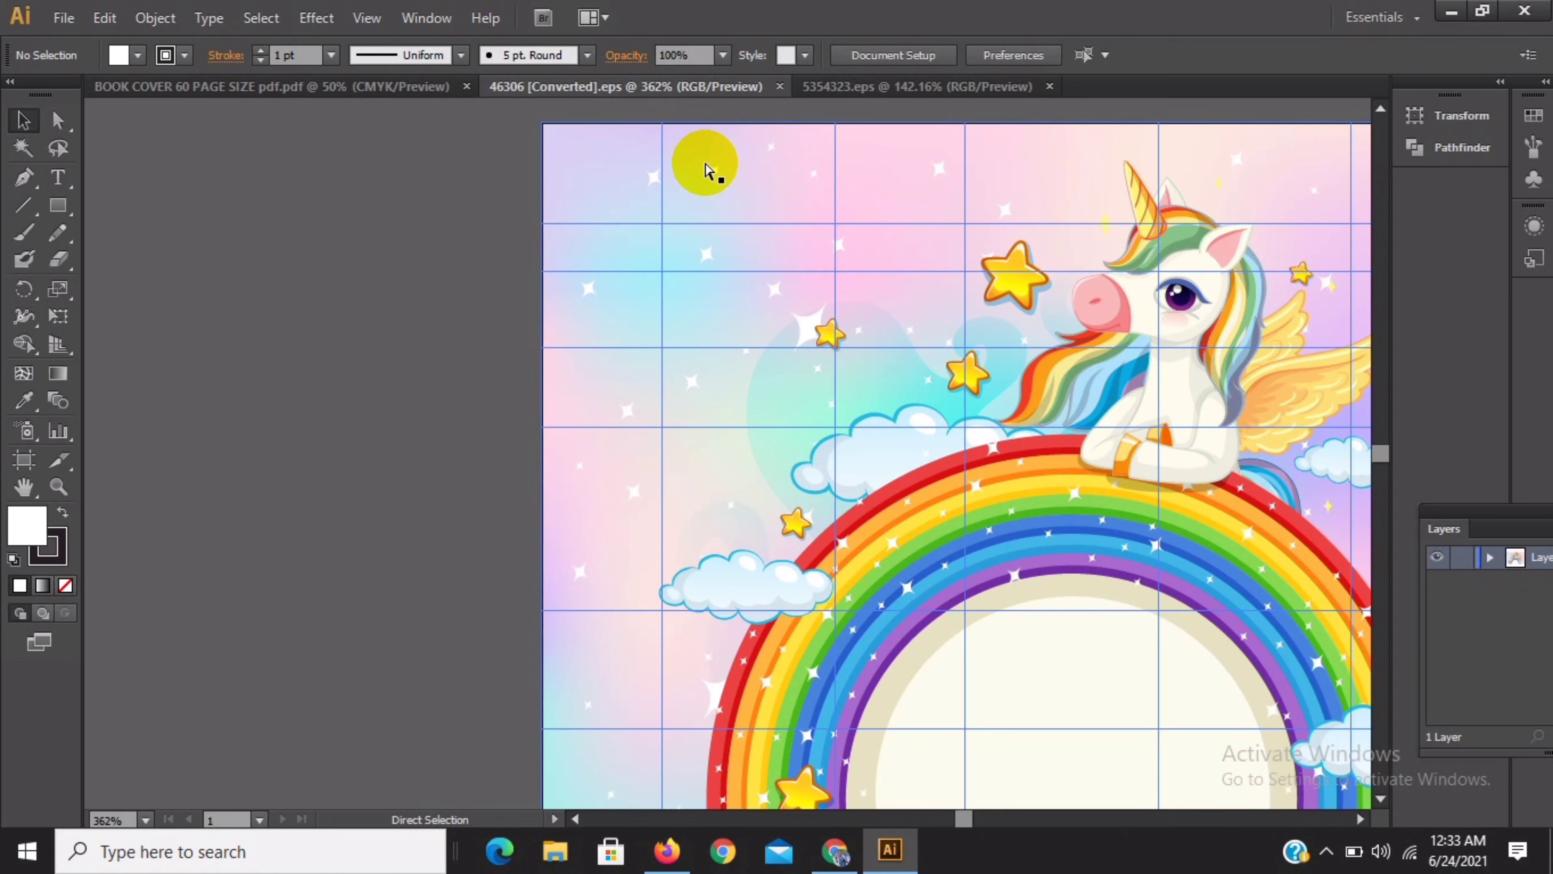
pyautogui.hotkey('ctrl', '-')
pyautogui.hotkey('ctrl', '-')
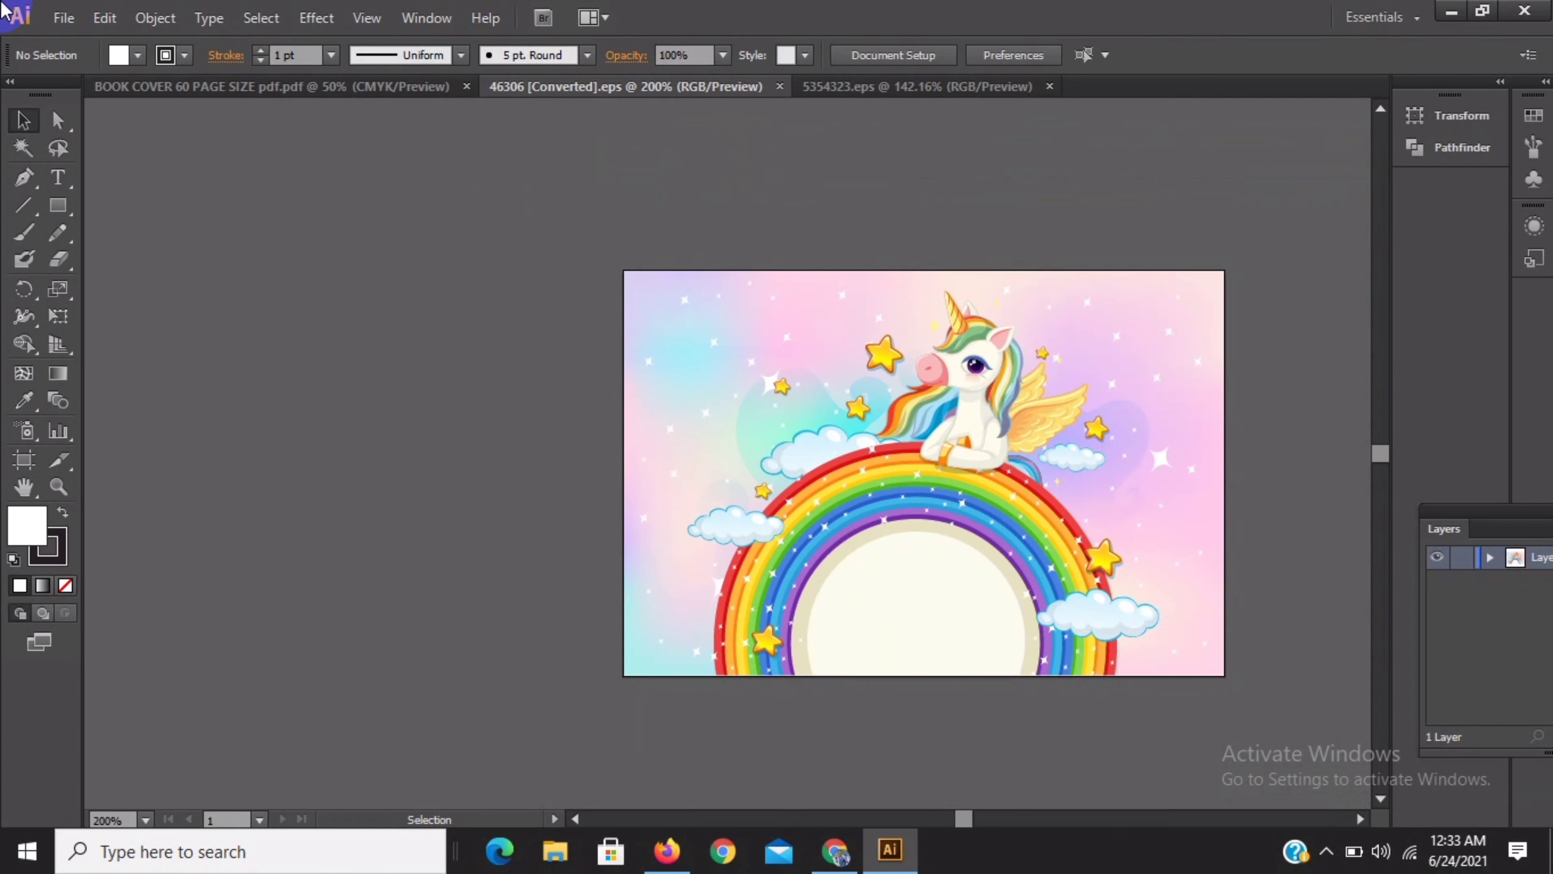
pyautogui.click(1016, 500)
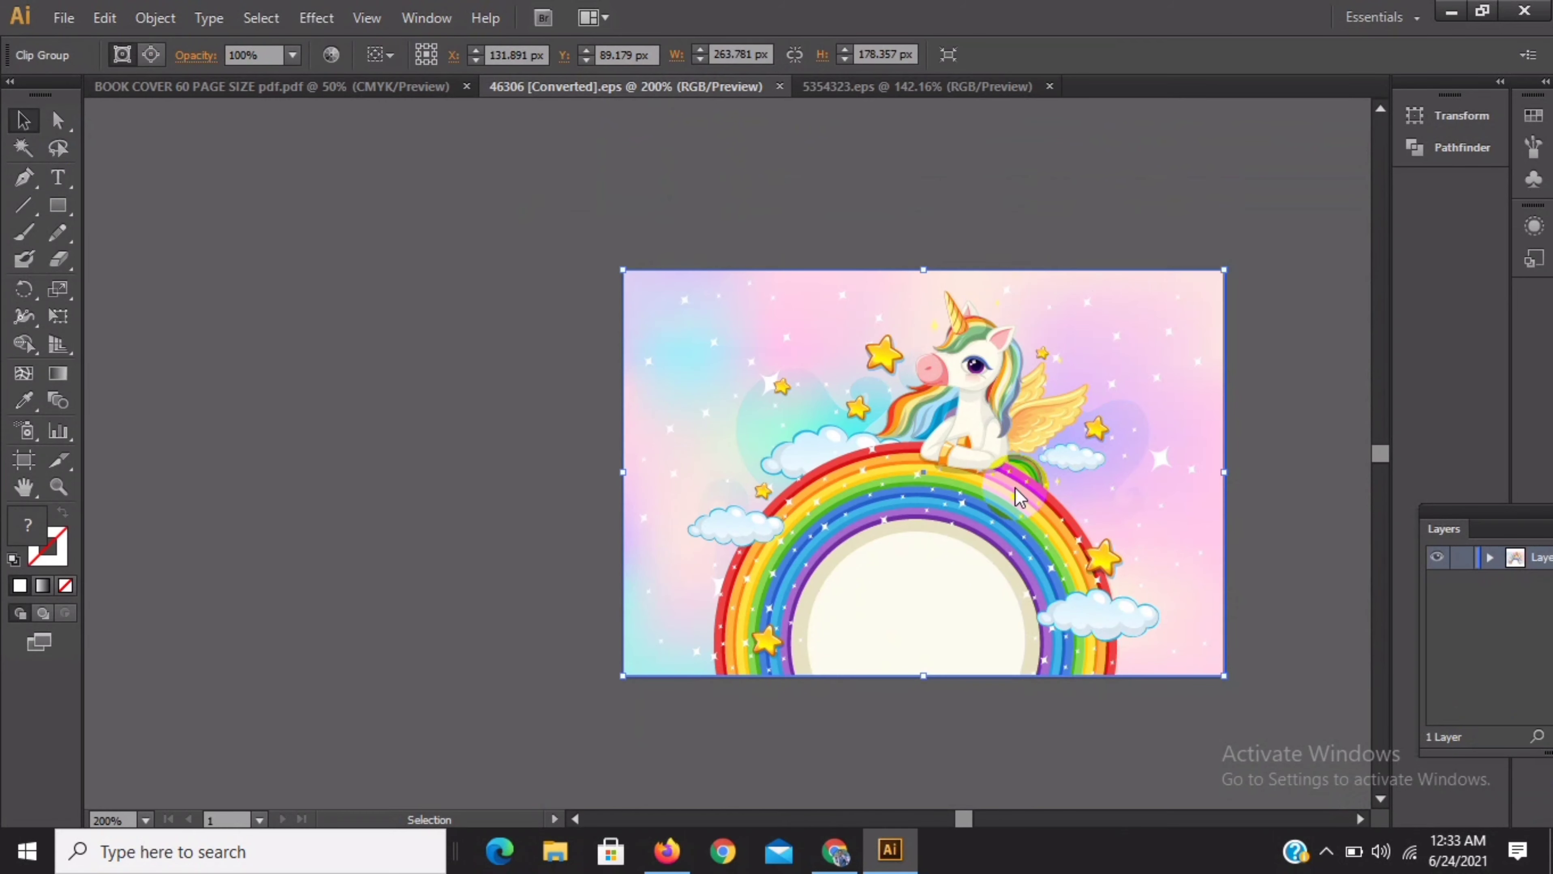
pyautogui.rightClick(1016, 499)
pyautogui.click(1065, 619)
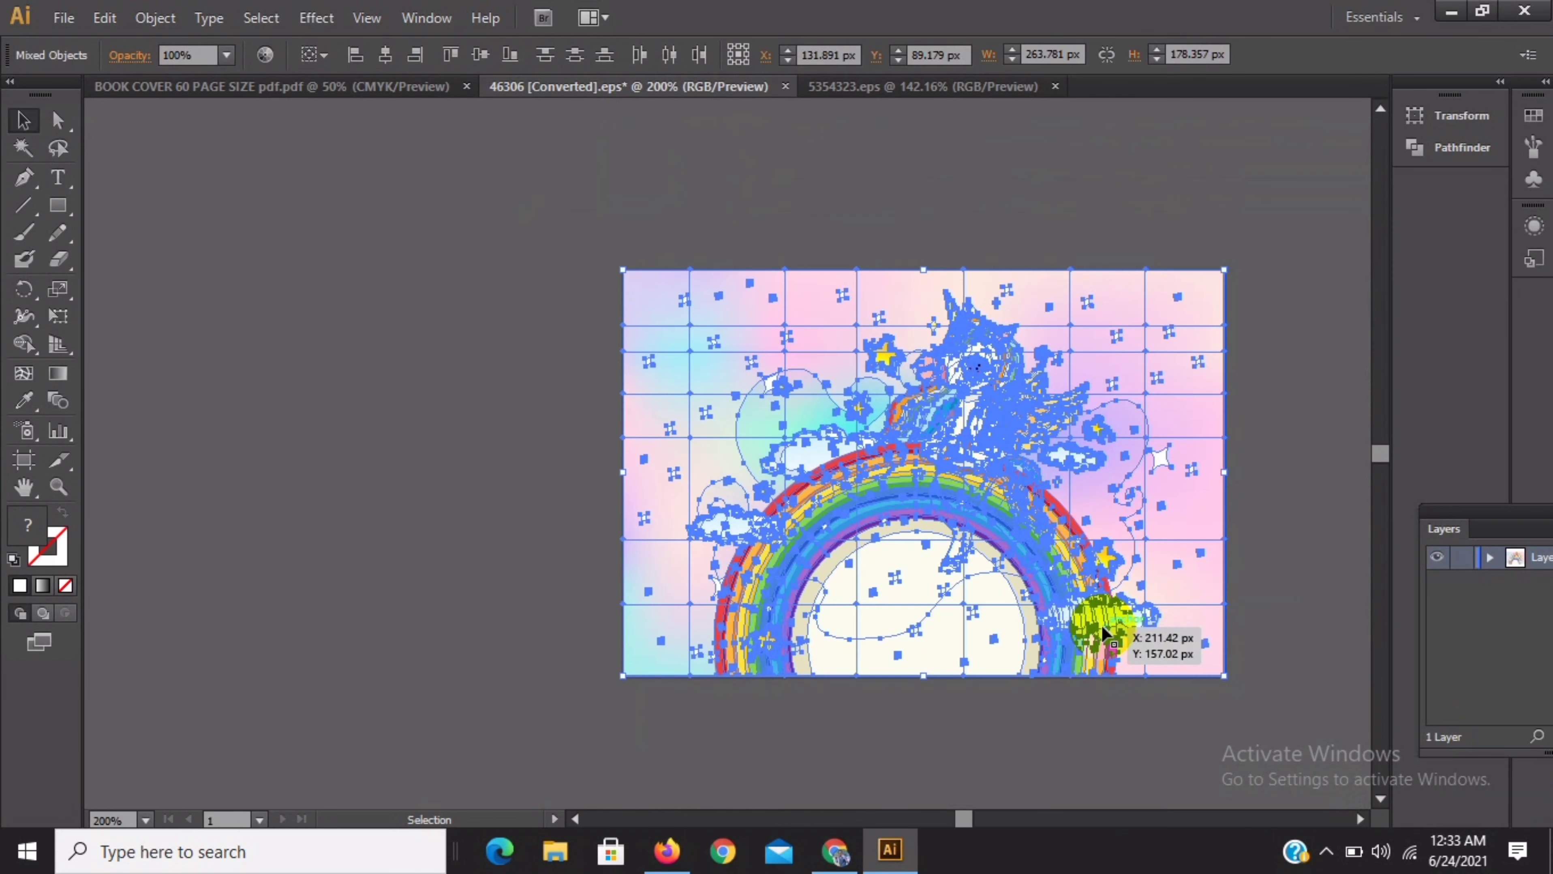
# Separate the starry pastel background from the rainbow unicorn artwork and place it at the upper-left corner of the book cover document
pyautogui.click(238, 550)
pyautogui.moveTo(879, 503); pyautogui.dragTo(182, 524)
pyautogui.click(909, 530)
pyautogui.moveTo(933, 482); pyautogui.dragTo(517, 319)
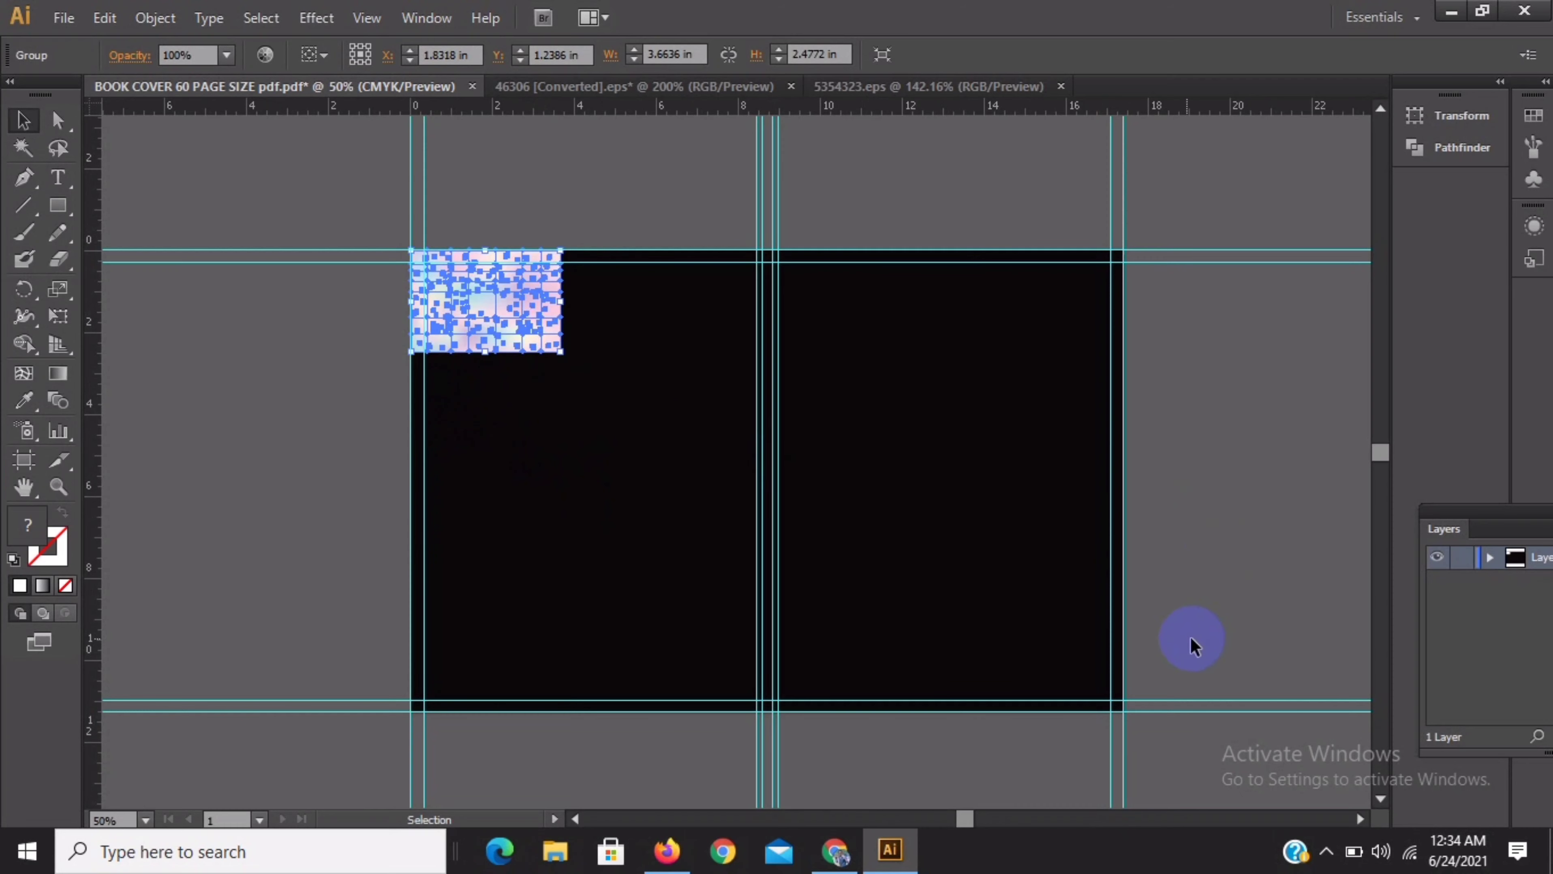
# Enlarge the starry background group to about 17.6 × 11.9 in so it covers the whole book cover, and nudge it slightly upward
pyautogui.moveTo(560, 352); pyautogui.dragTo(1231, 731)
pyautogui.click(228, 419)
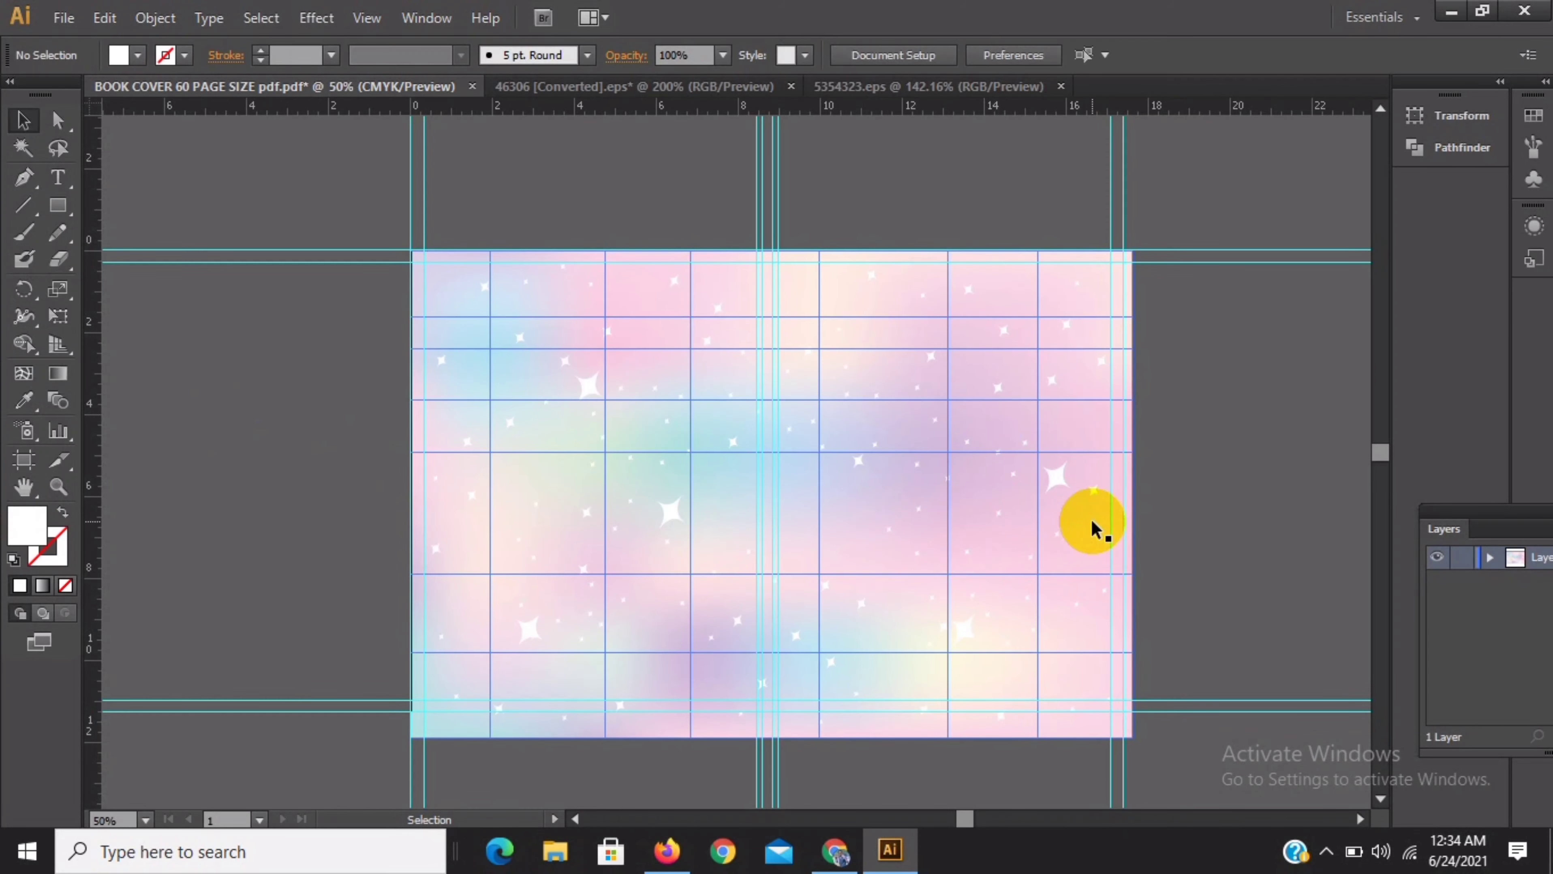
pyautogui.click(1017, 541)
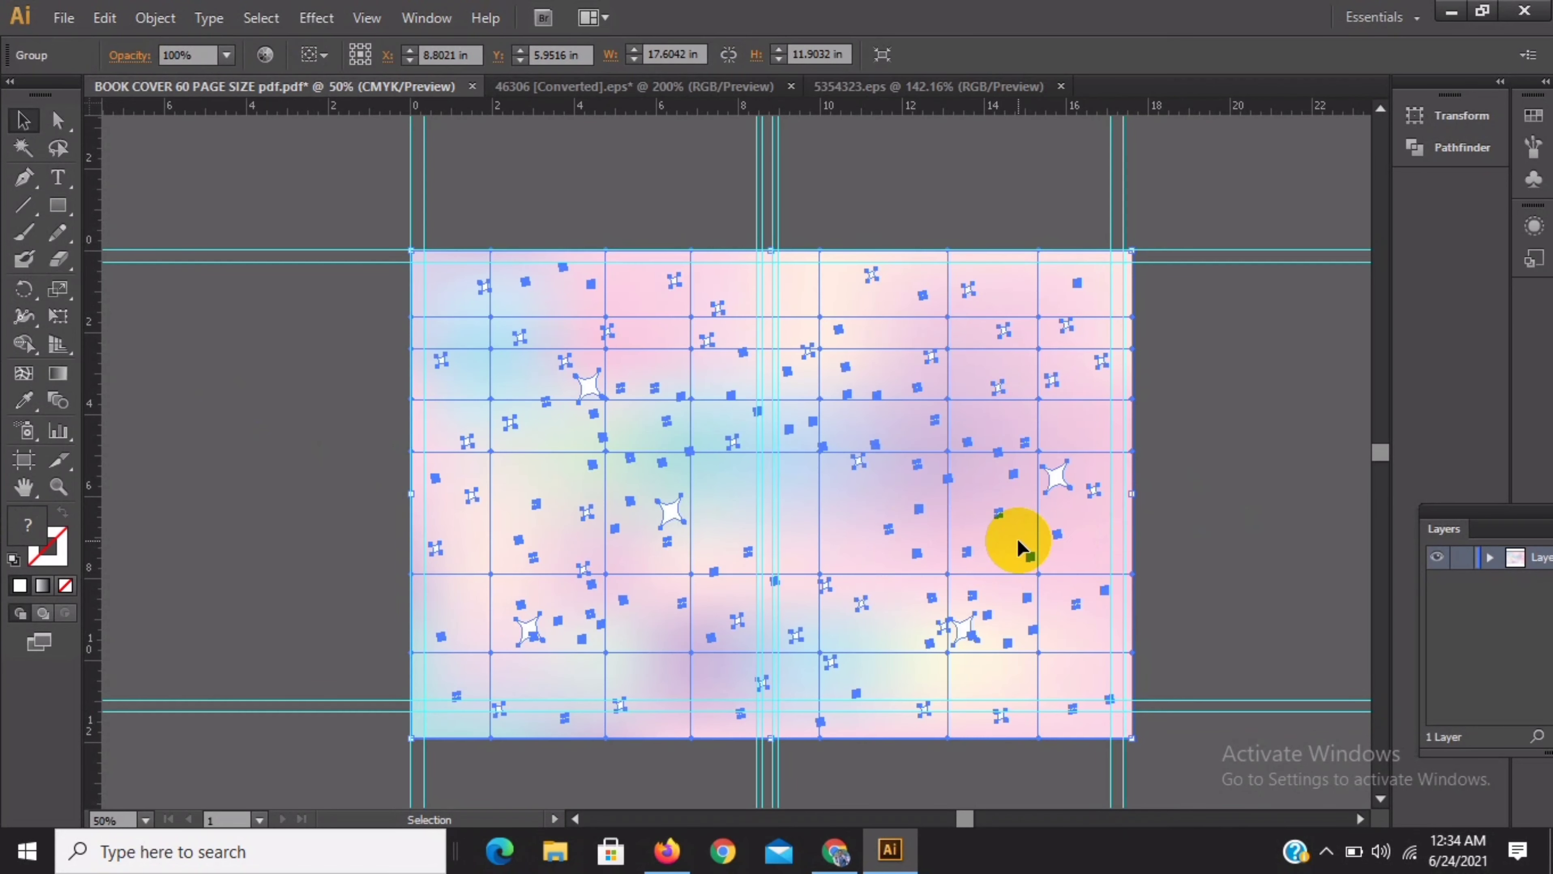
pyautogui.press('Up')
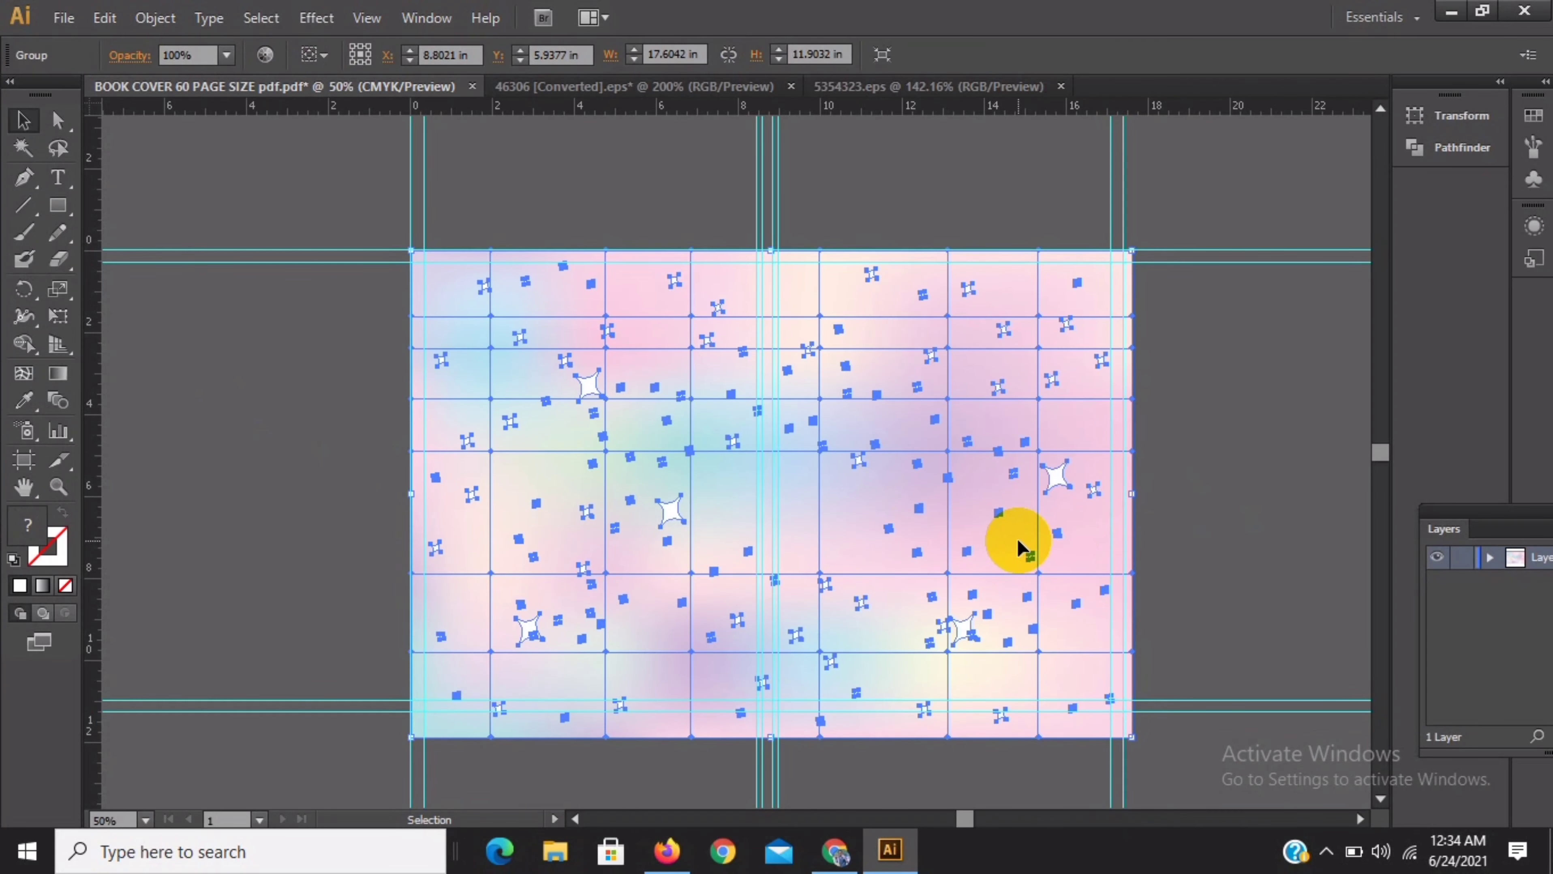
pyautogui.click(279, 497)
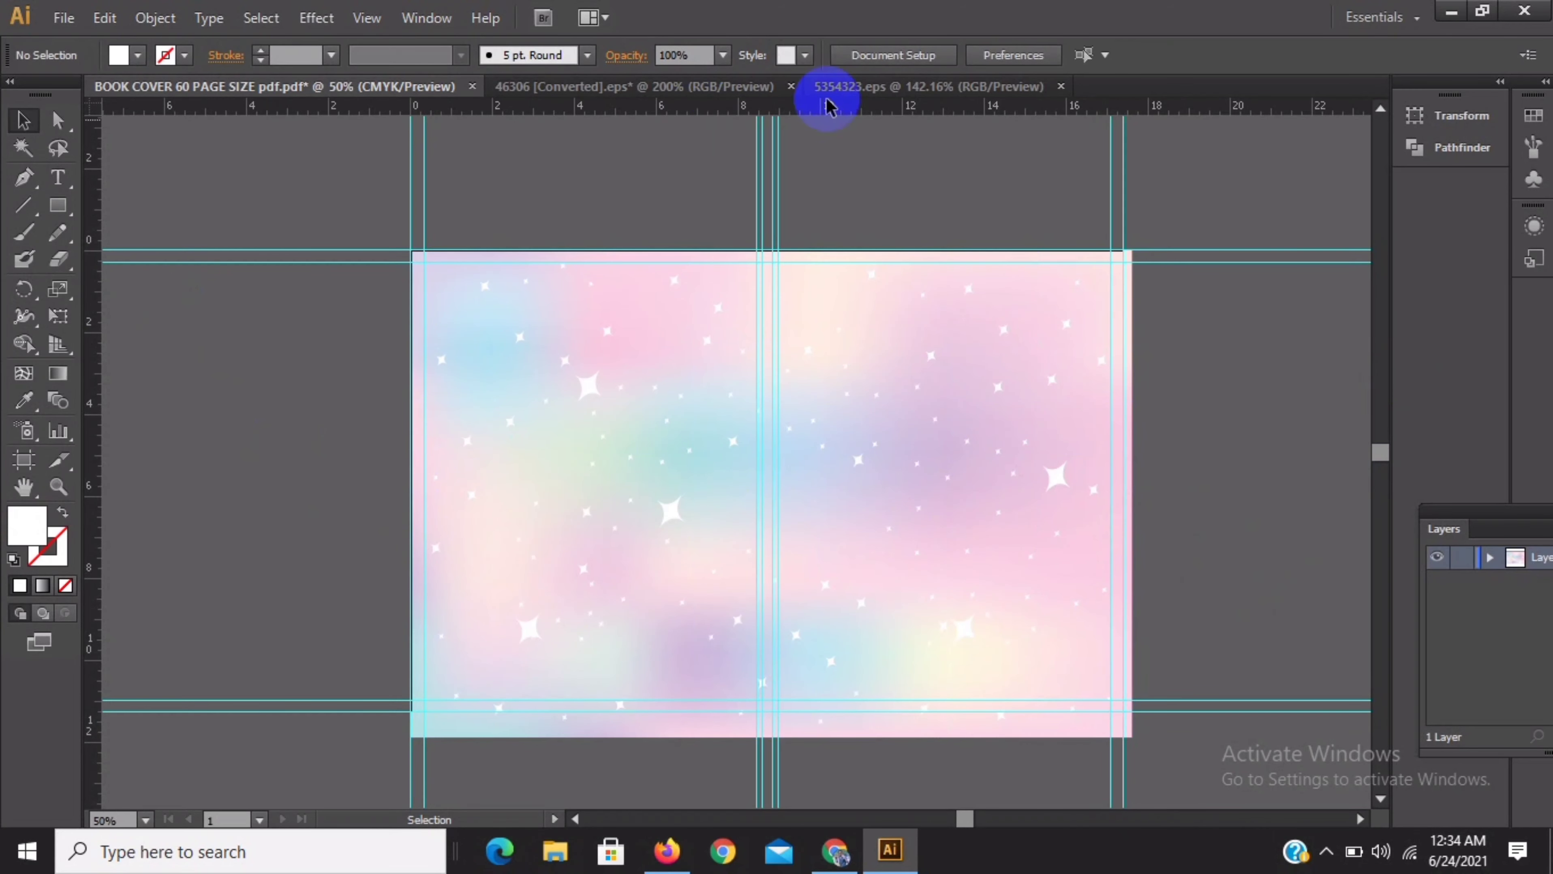
# Copy the whole unicorn party artwork from 5354323.eps into the book cover document and position it on the front cover
pyautogui.click(925, 93)
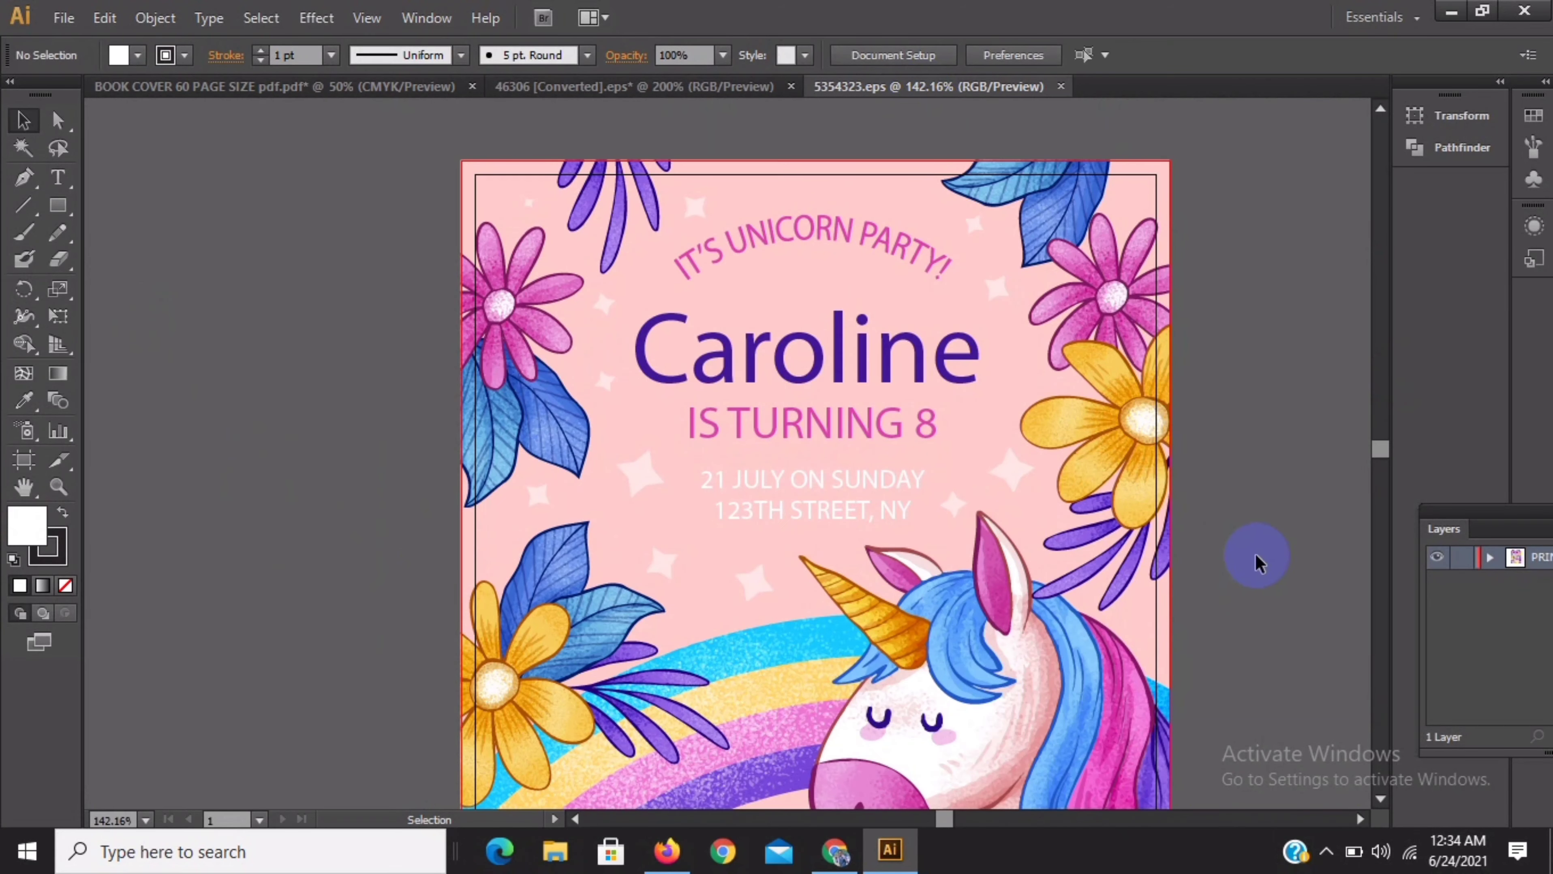
pyautogui.moveTo(962, 466); pyautogui.dragTo(649, 404)
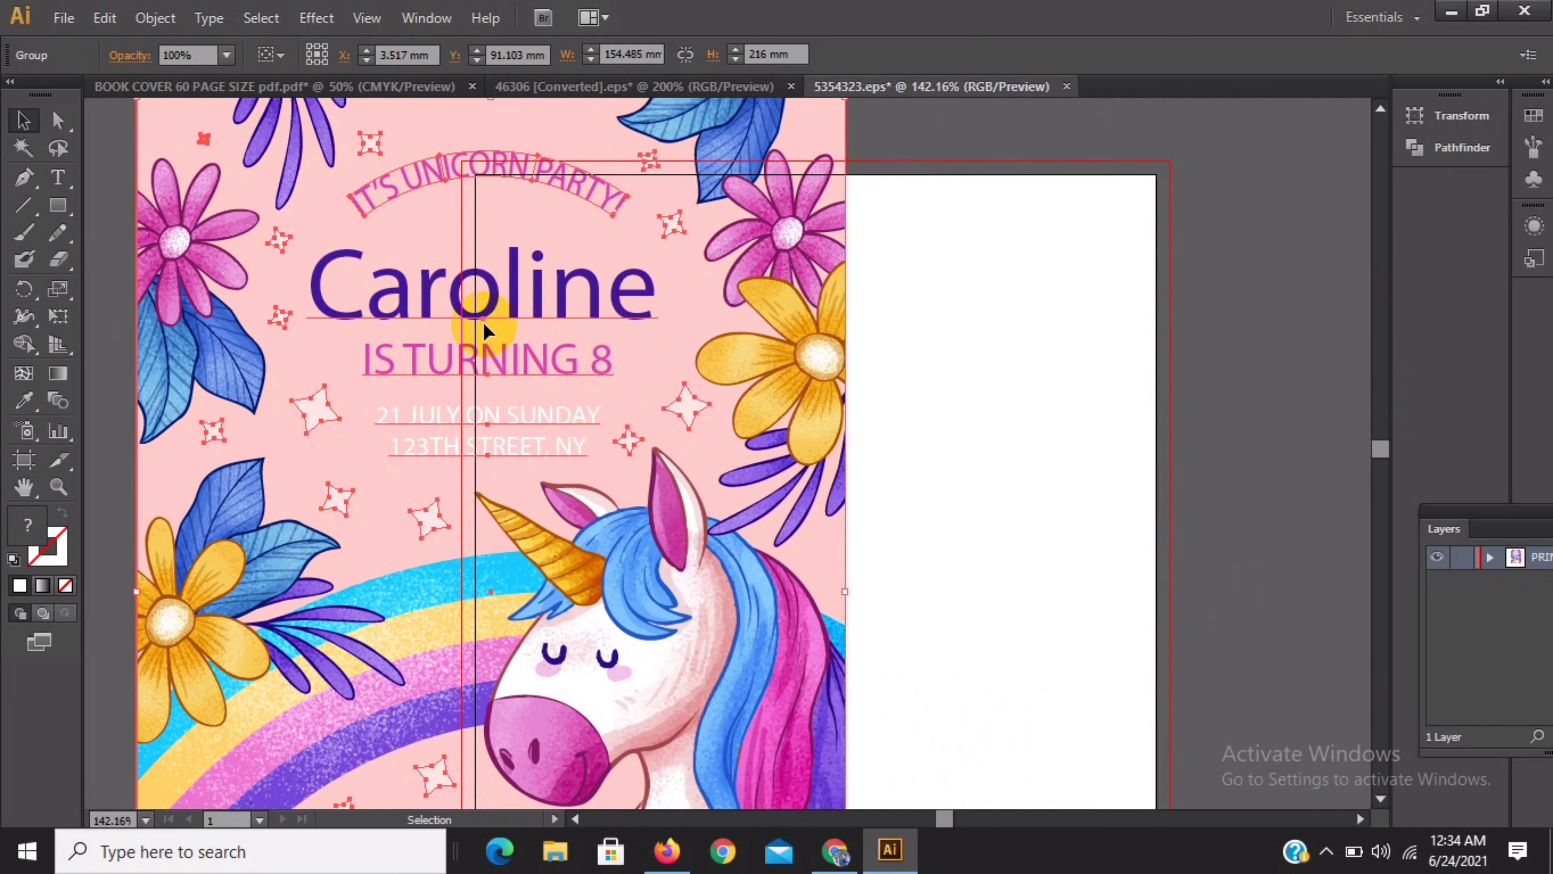
pyautogui.click(1179, 416)
pyautogui.moveTo(562, 286); pyautogui.dragTo(810, 499)
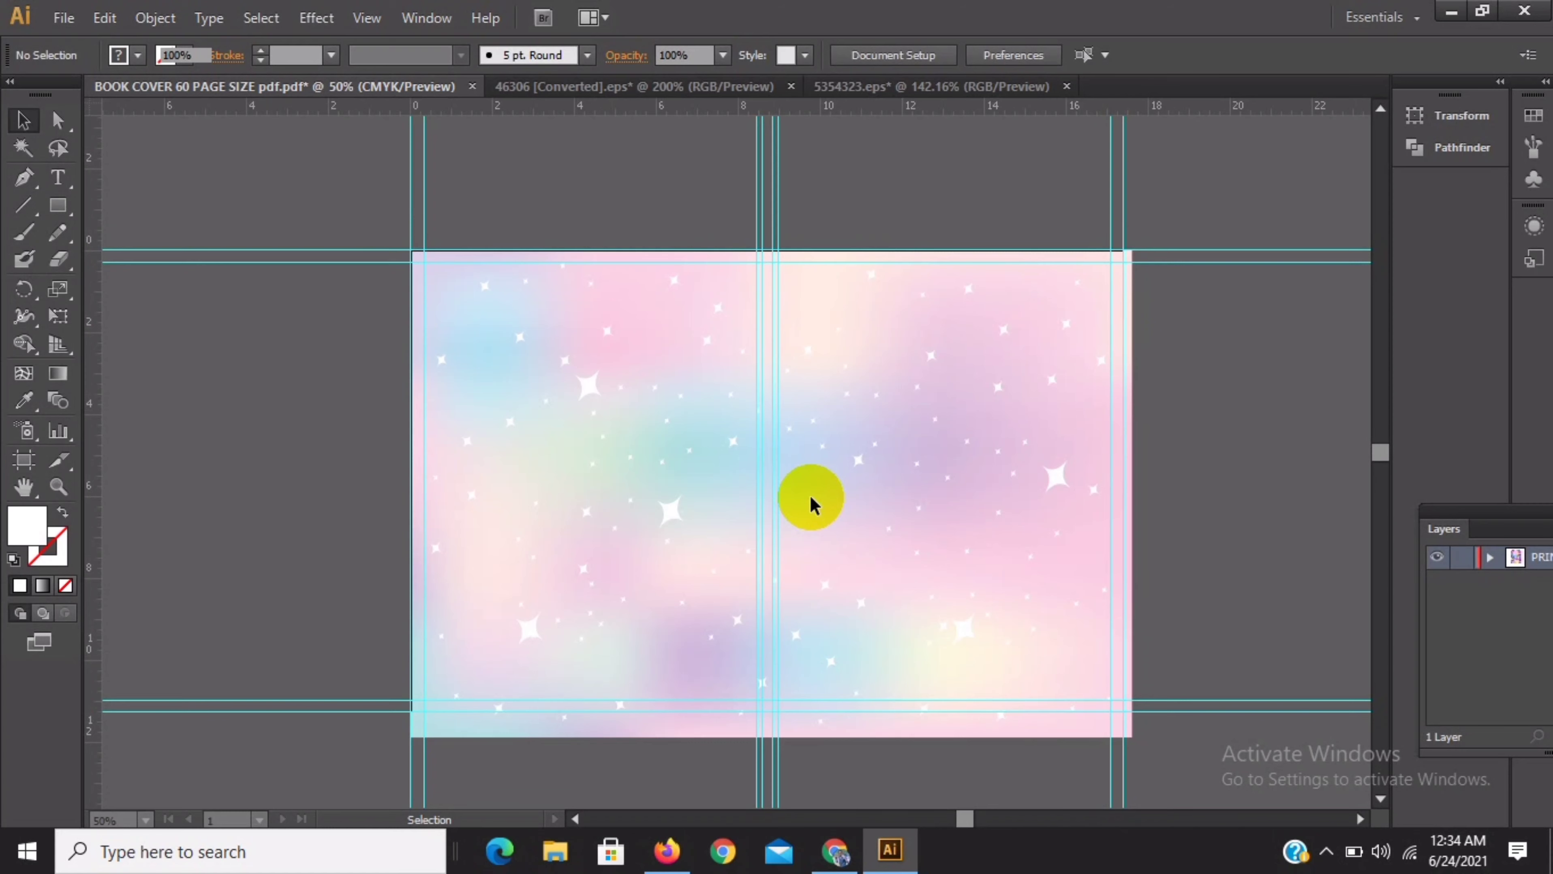
pyautogui.hotkey('ctrl', 'v')
pyautogui.moveTo(823, 543); pyautogui.dragTo(993, 453)
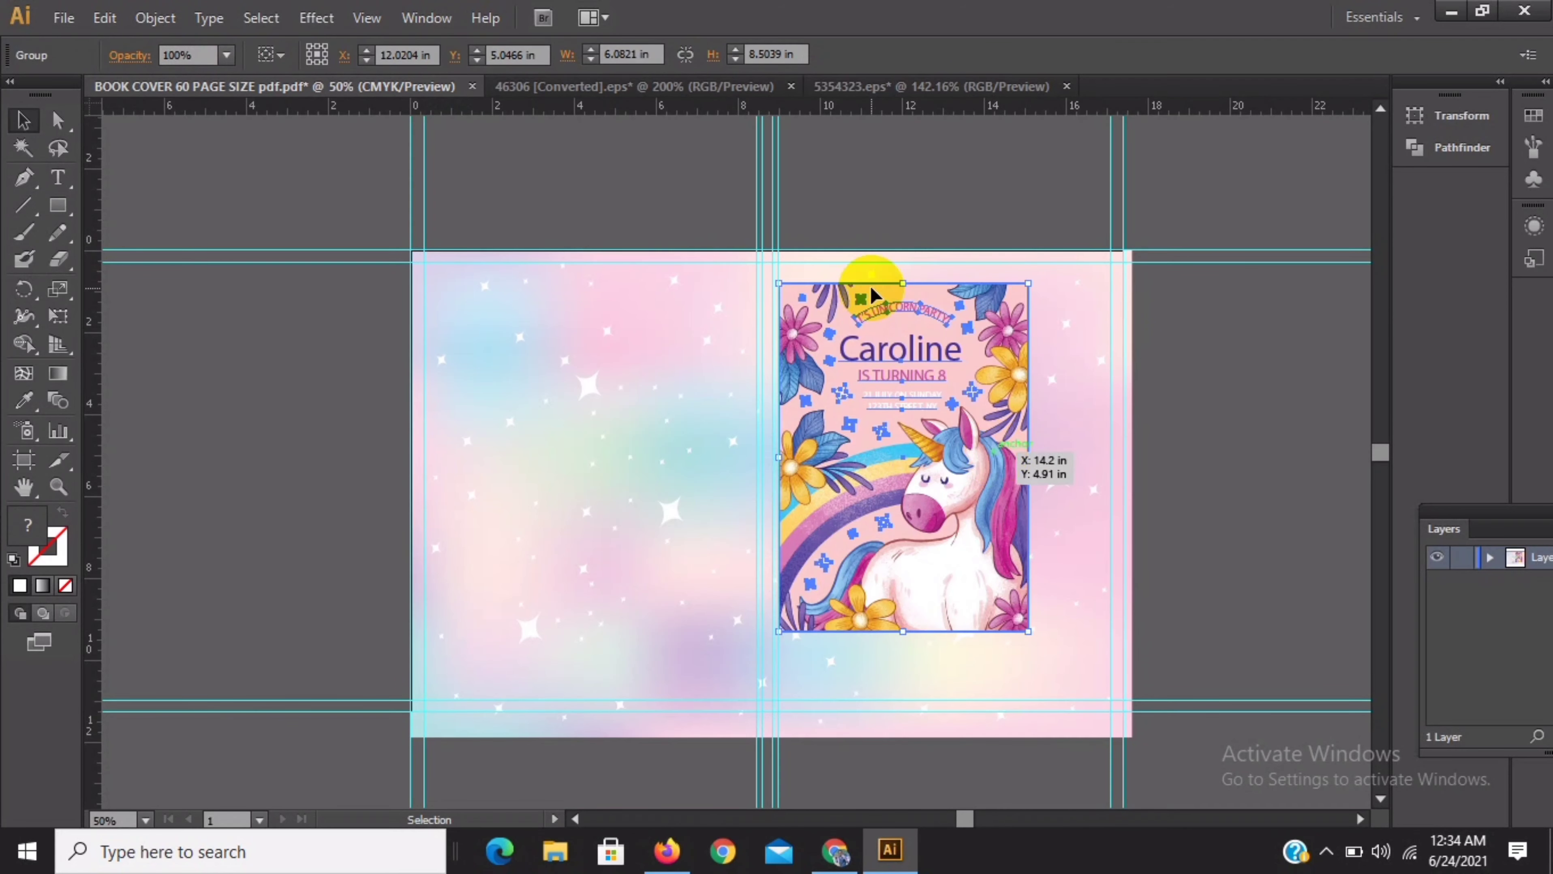
pyautogui.moveTo(893, 419); pyautogui.dragTo(933, 424)
# Ungroup the pasted unicorn artwork and delete its group of party invitation text
pyautogui.rightClick(933, 419)
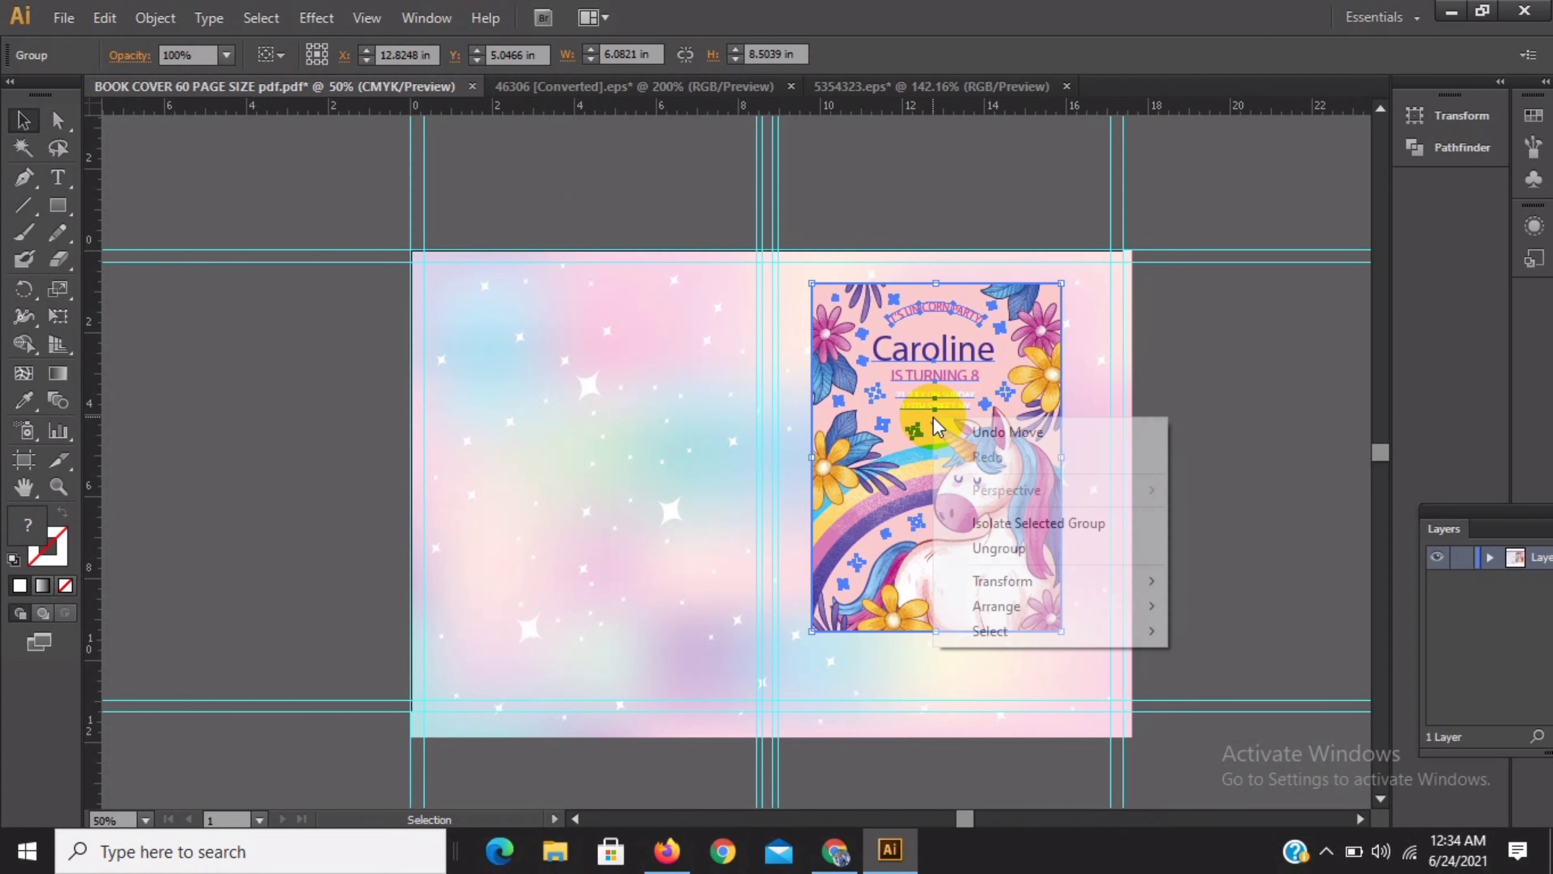
pyautogui.click(1017, 548)
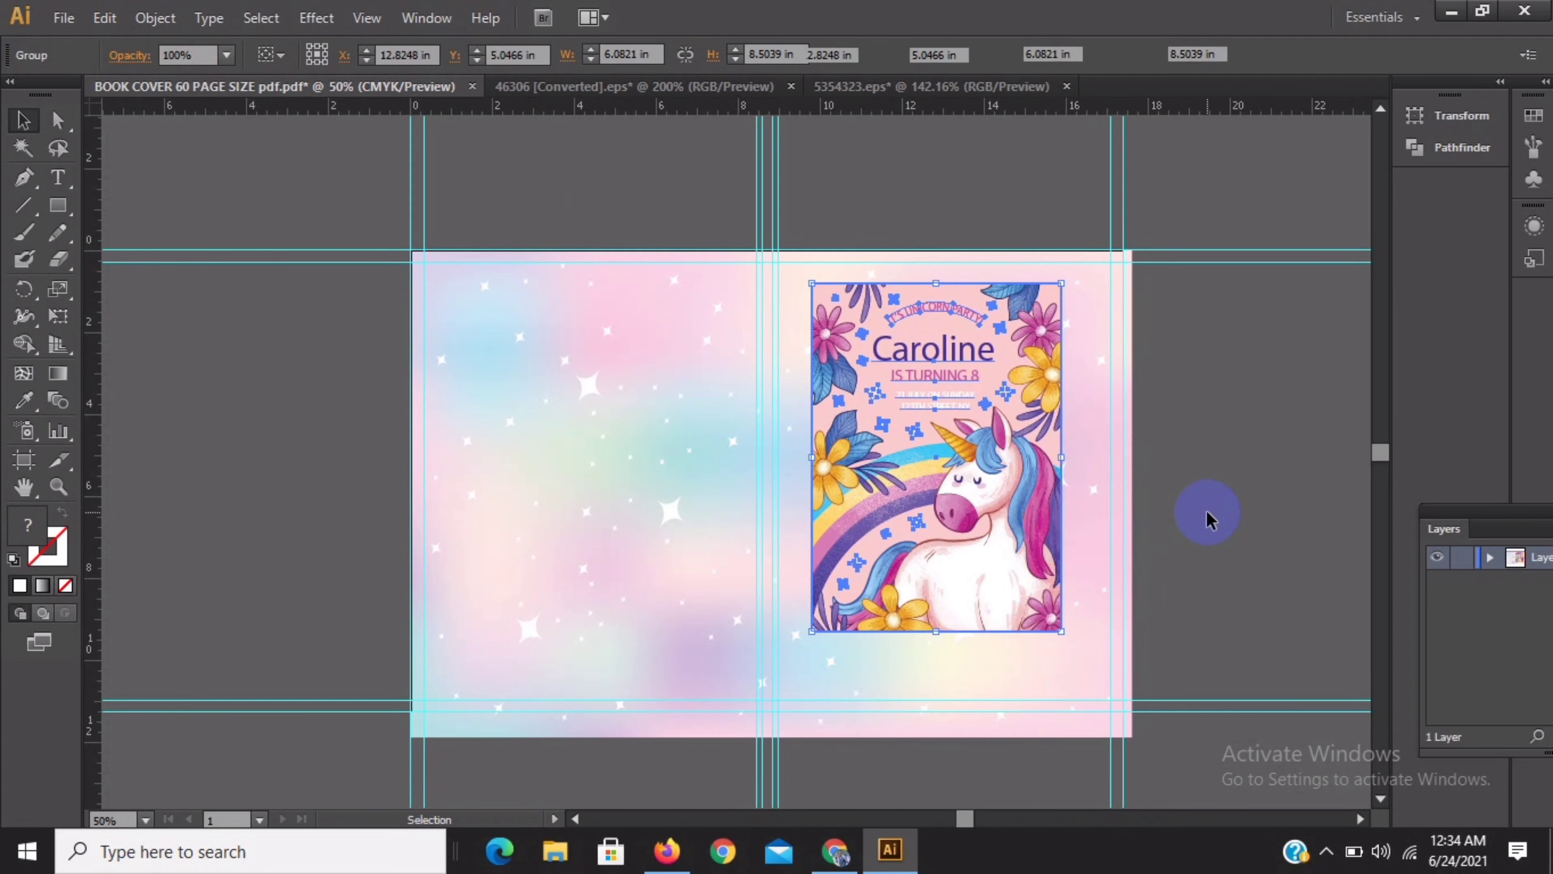
pyautogui.click(1229, 523)
pyautogui.click(956, 365)
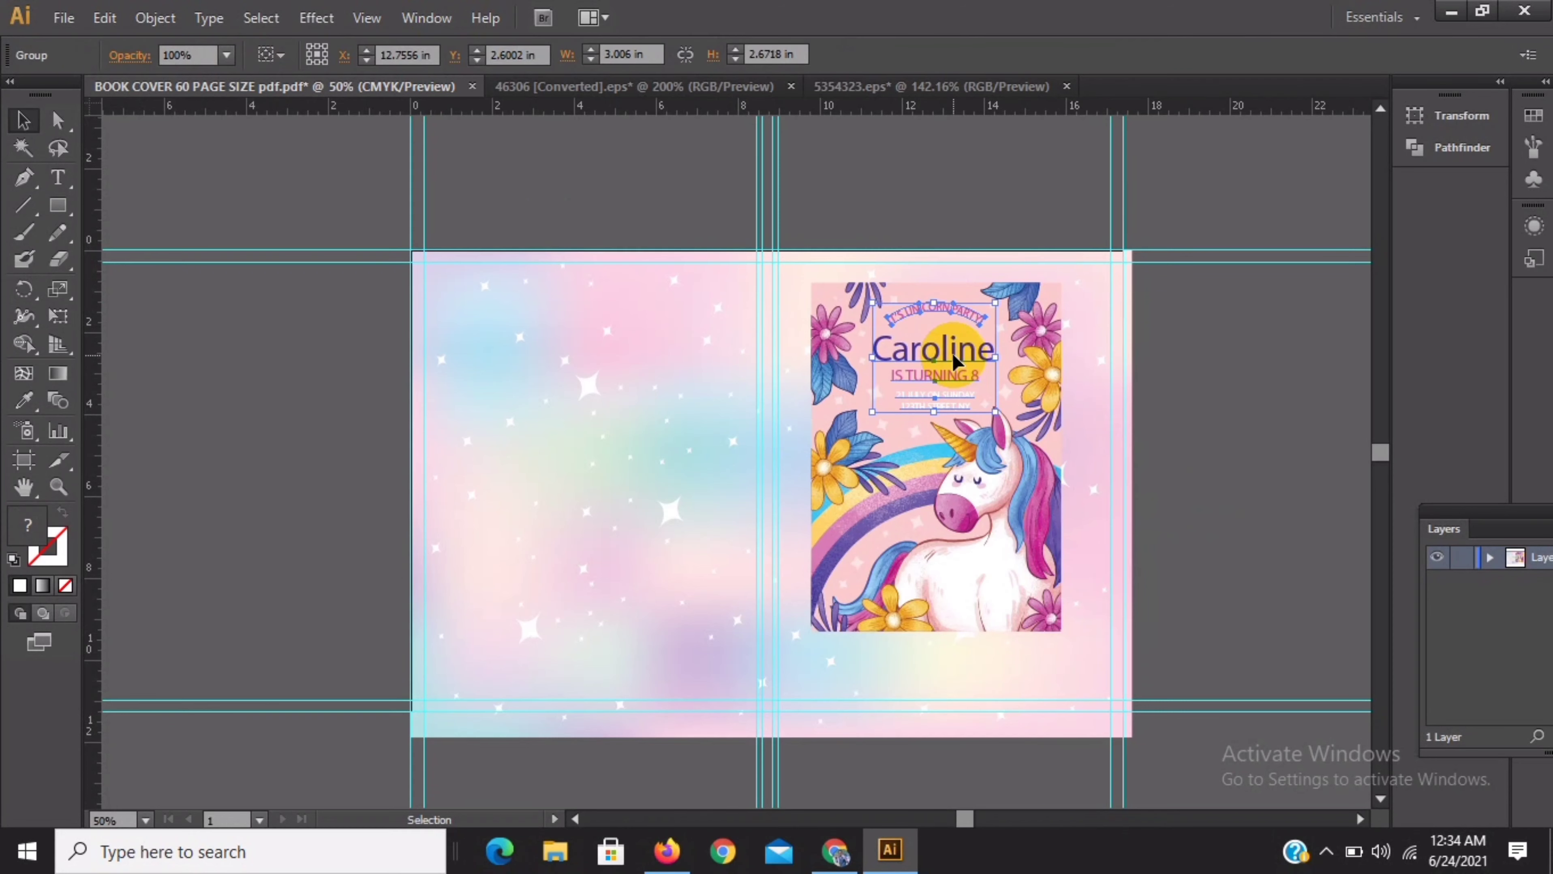
pyautogui.press('Delete')
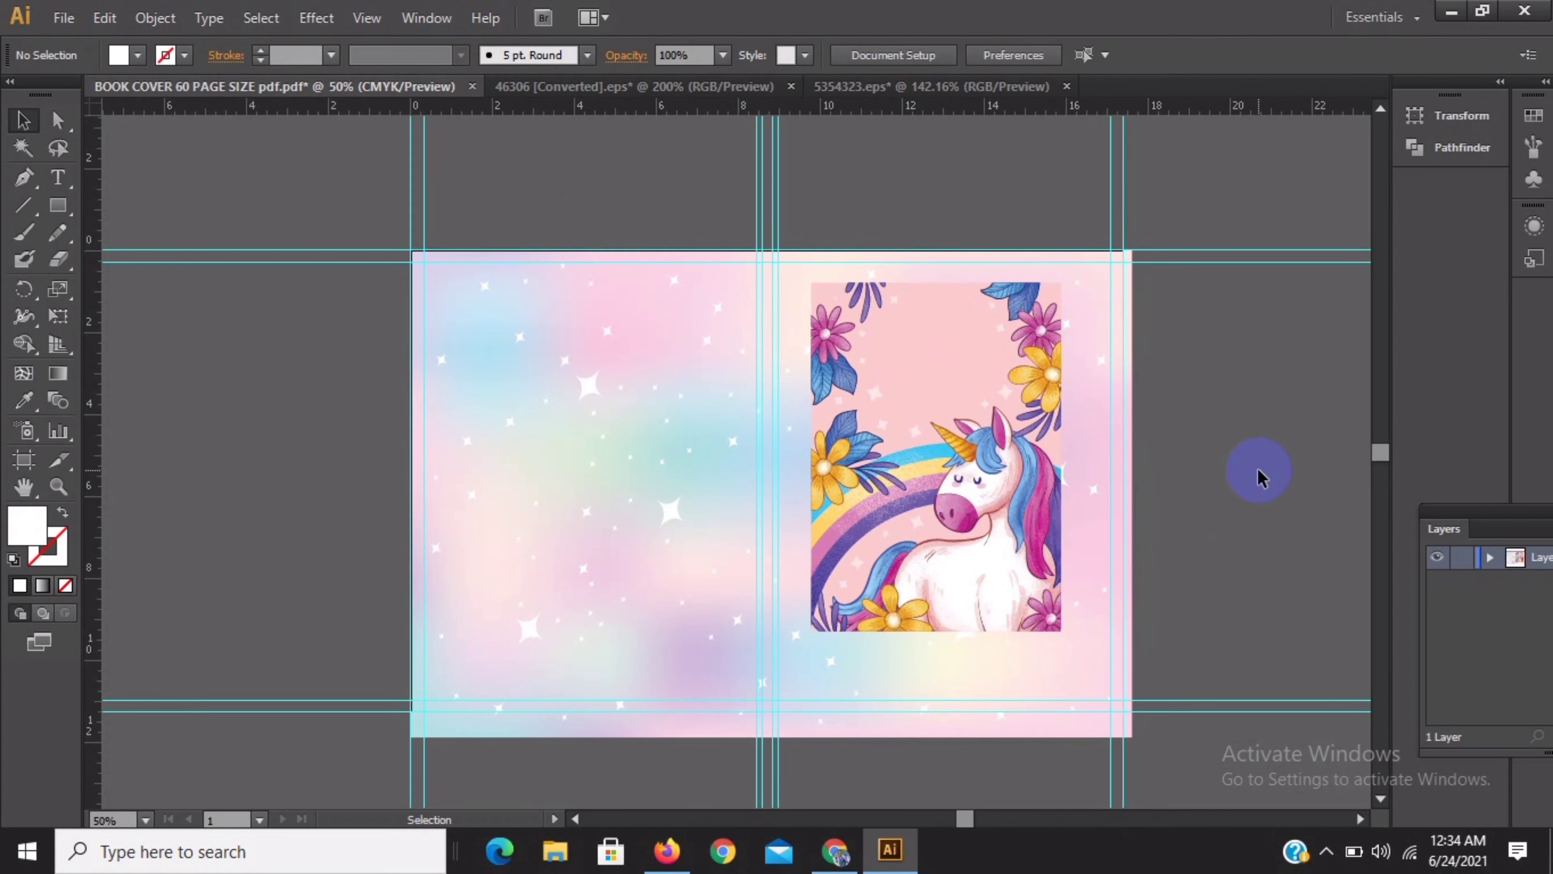
# Delete the plain pink background rectangle behind the unicorn and flowers
pyautogui.click(967, 383)
pyautogui.rightClick(967, 383)
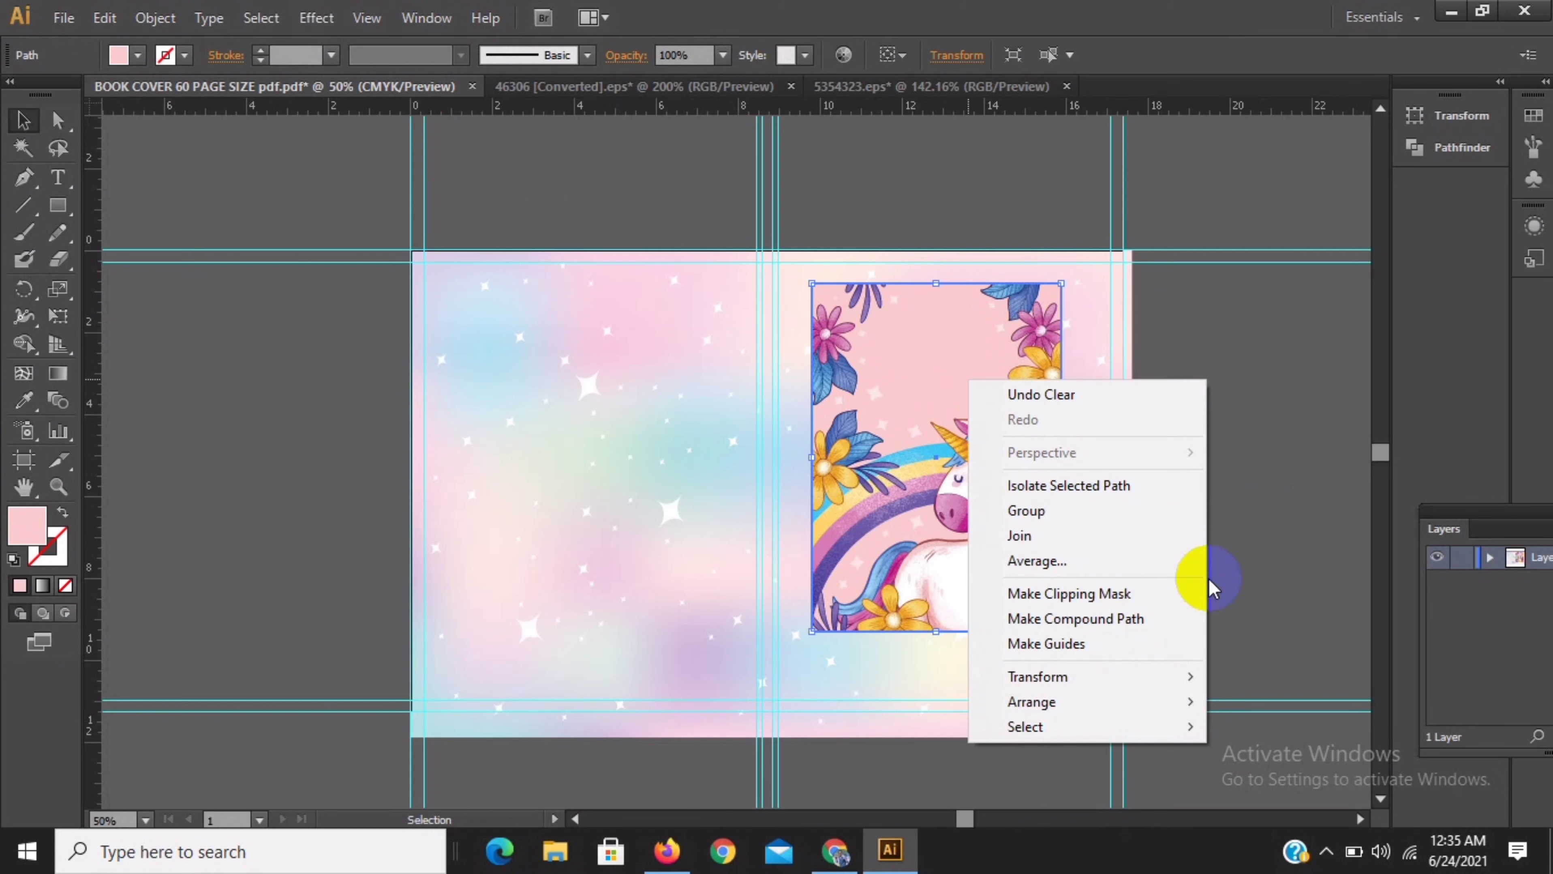
pyautogui.click(1261, 502)
pyautogui.moveTo(963, 373); pyautogui.dragTo(1212, 368)
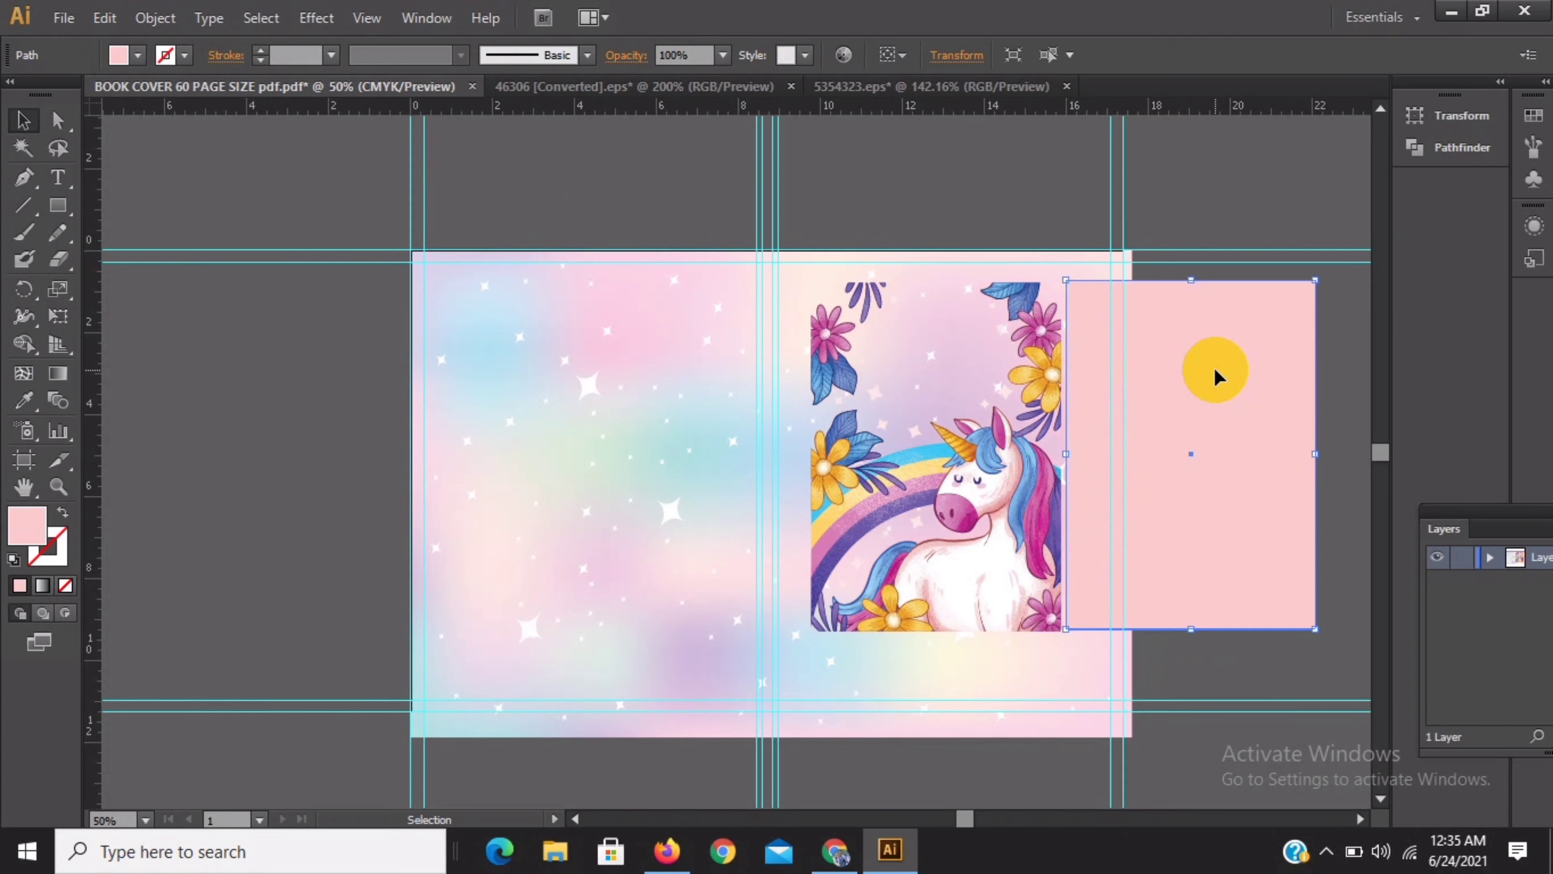
pyautogui.press('Delete')
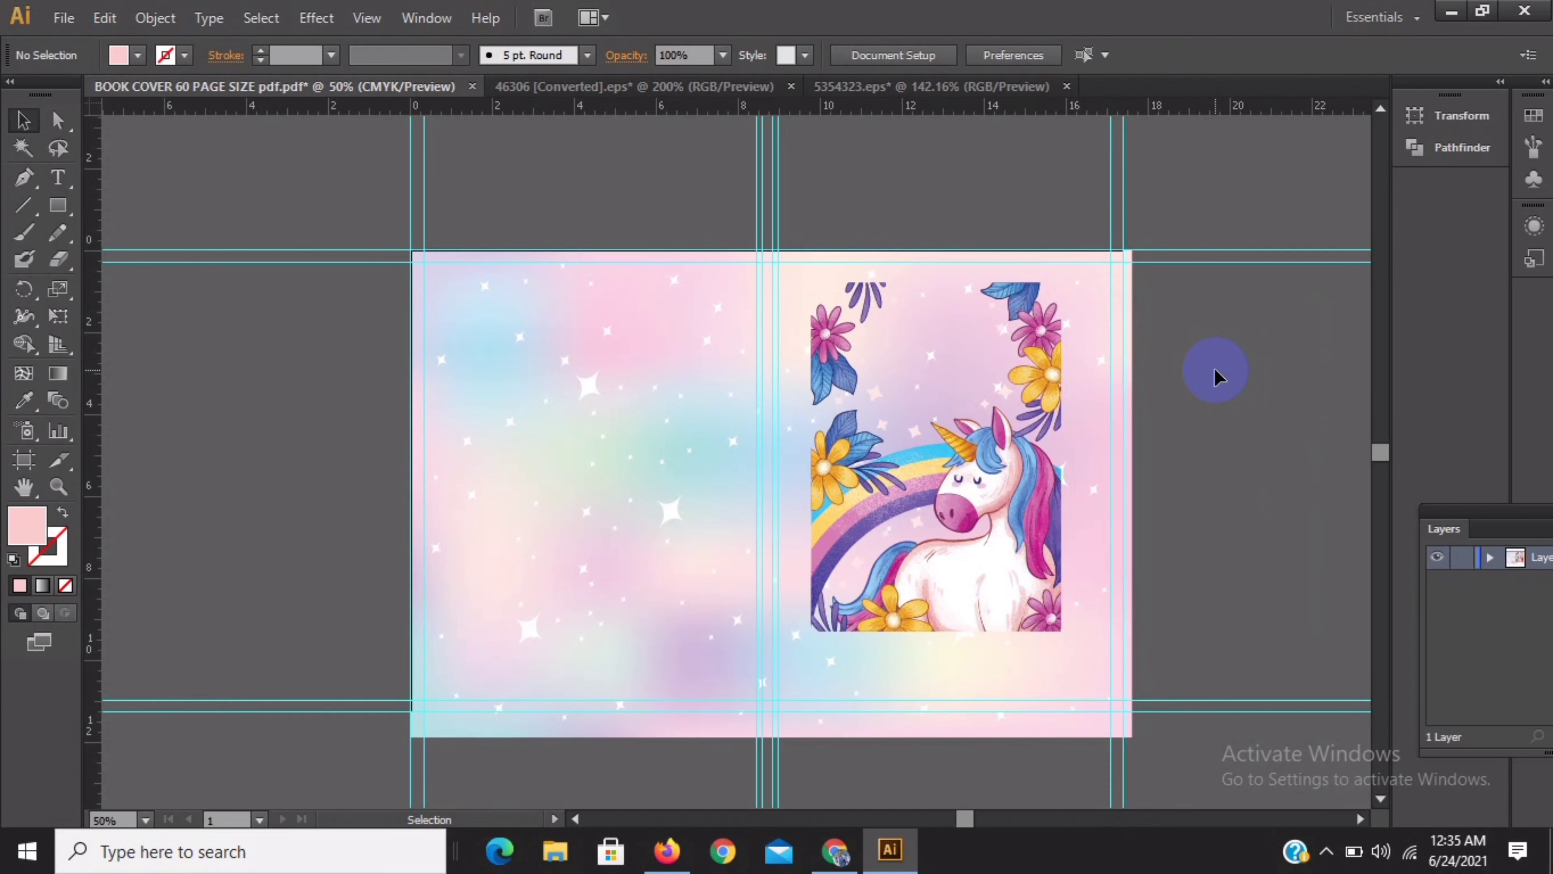
# Enlarge the unicorn artwork so it spans the front cover's width from the spine guide to the outermost guide
pyautogui.click(886, 501)
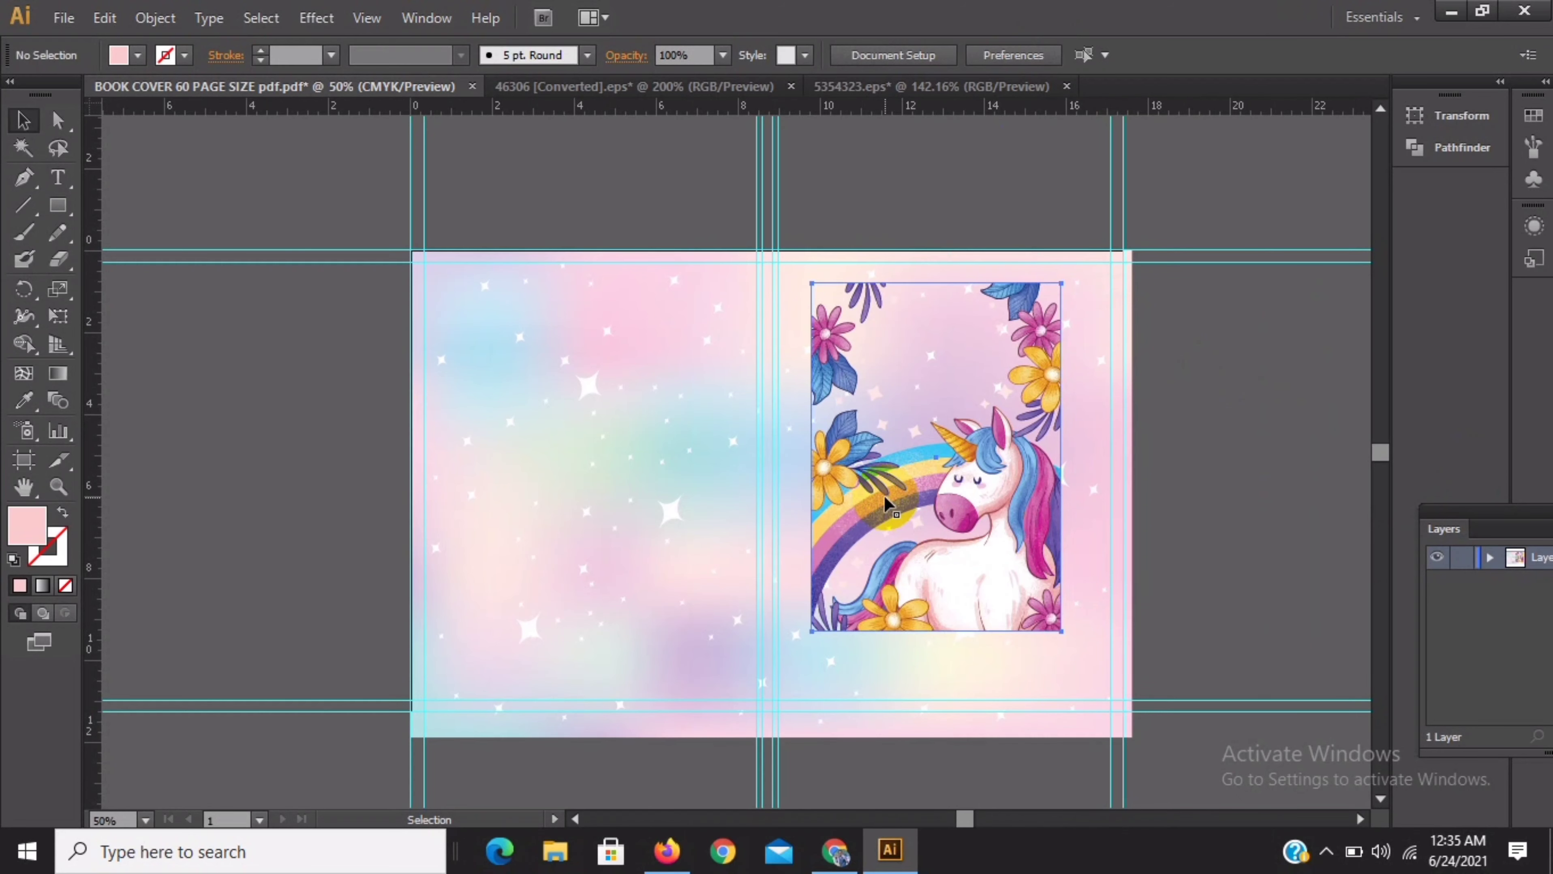
pyautogui.moveTo(812, 284); pyautogui.dragTo(779, 268)
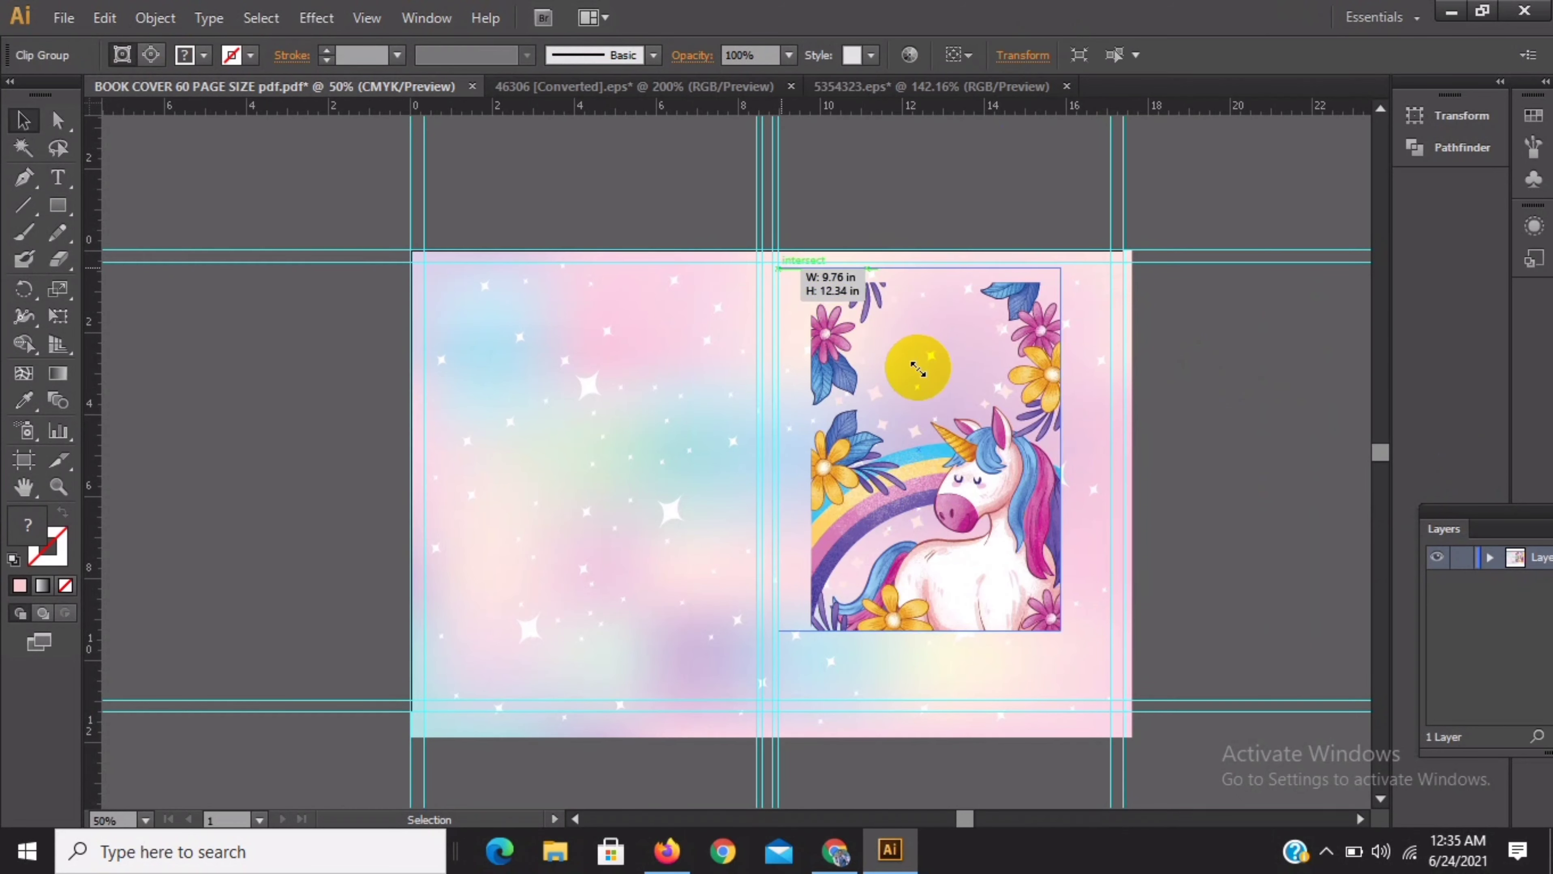
pyautogui.click(1248, 494)
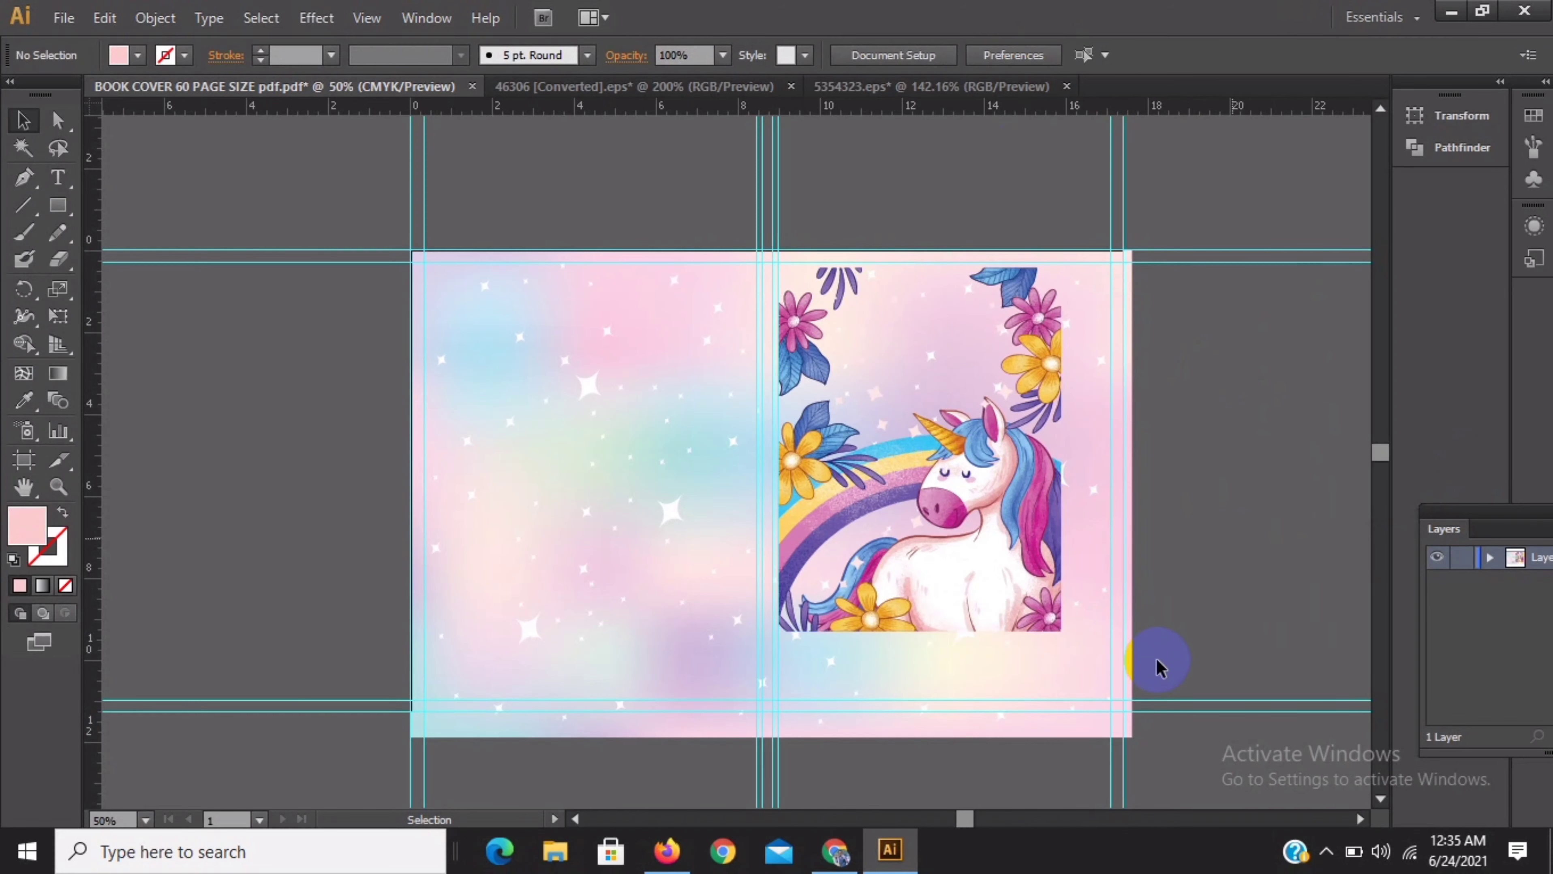
pyautogui.click(1054, 631)
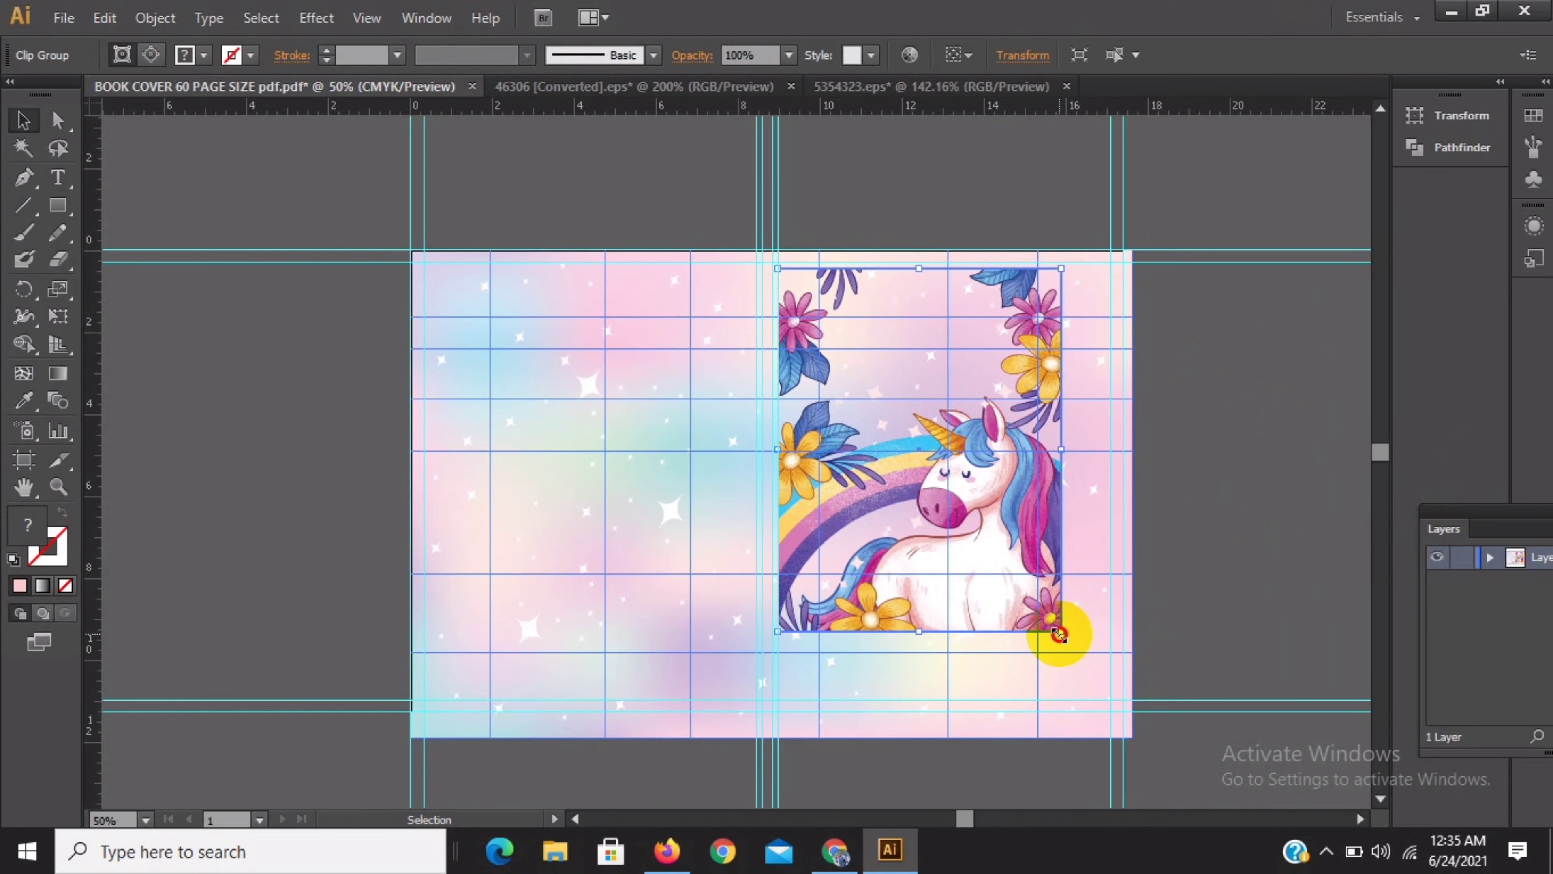
pyautogui.moveTo(1059, 635); pyautogui.dragTo(1130, 713)
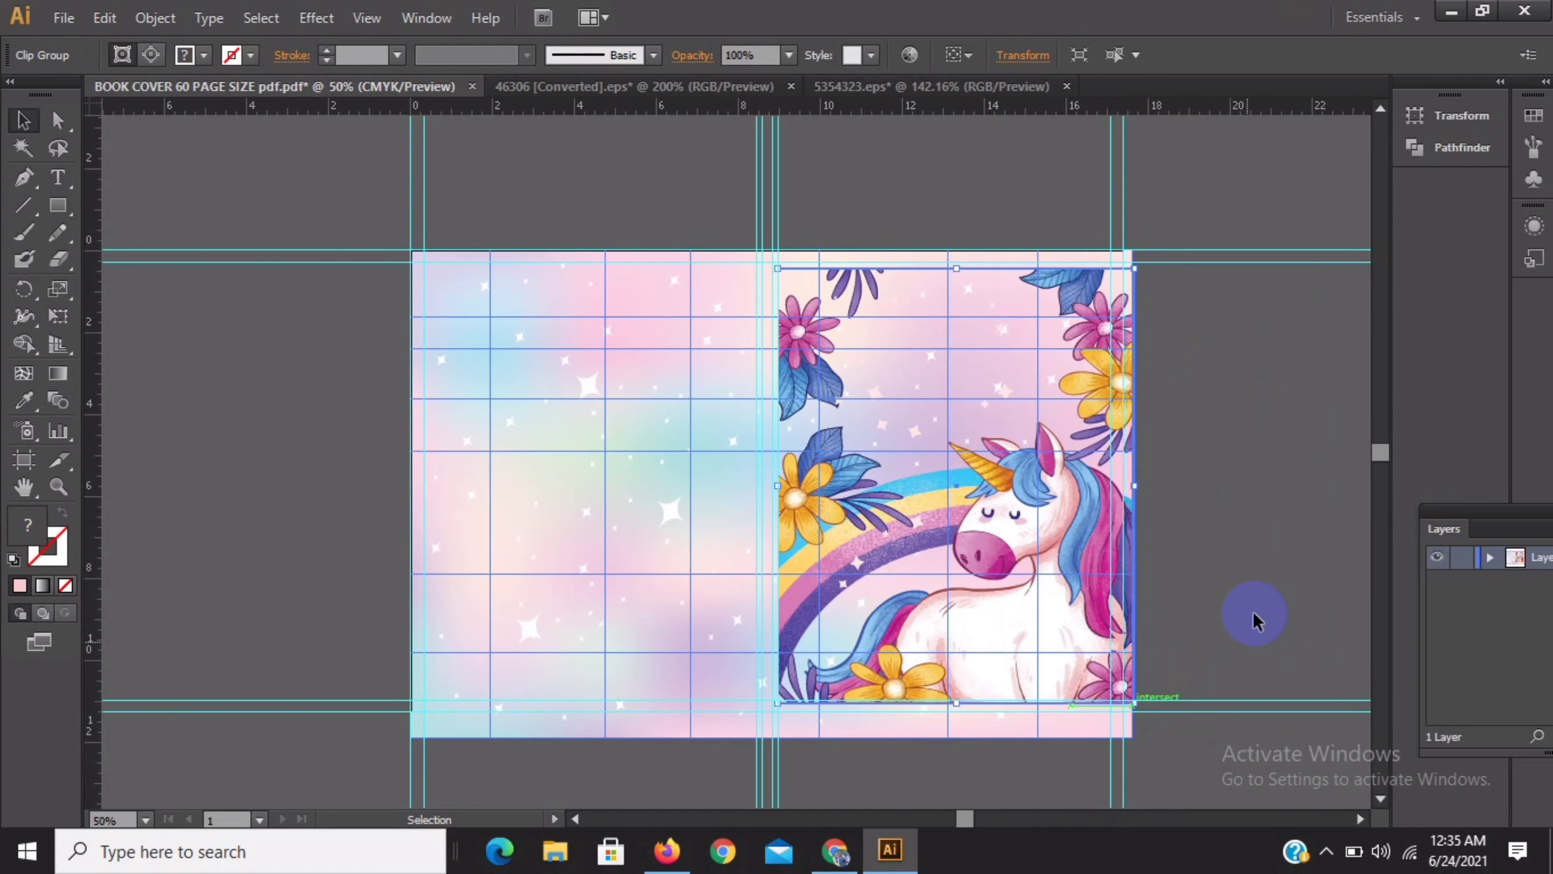
pyautogui.click(1251, 613)
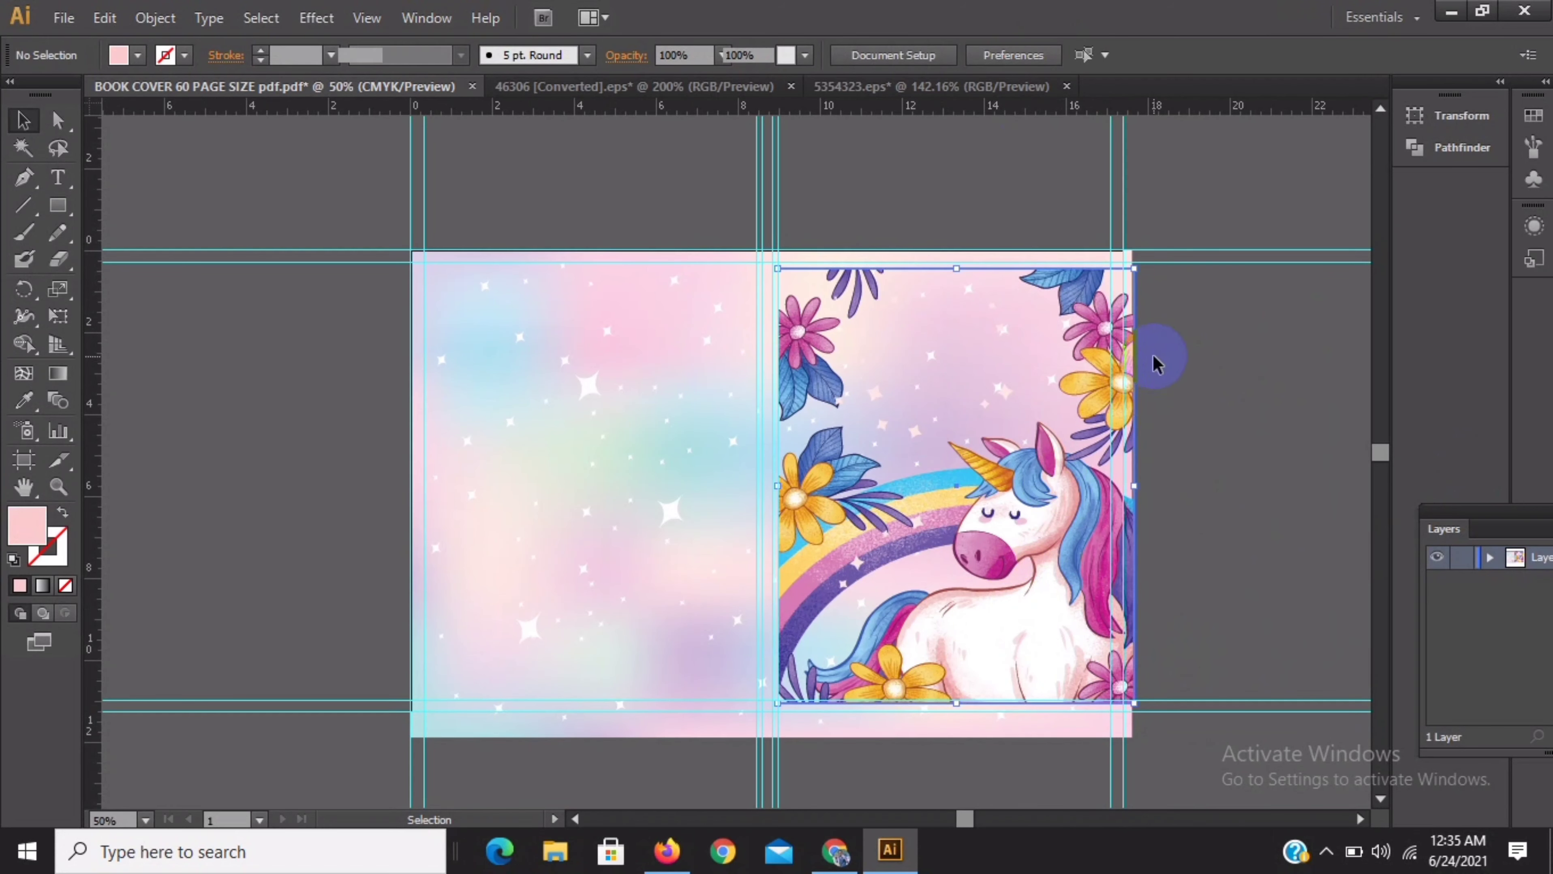
pyautogui.click(1130, 478)
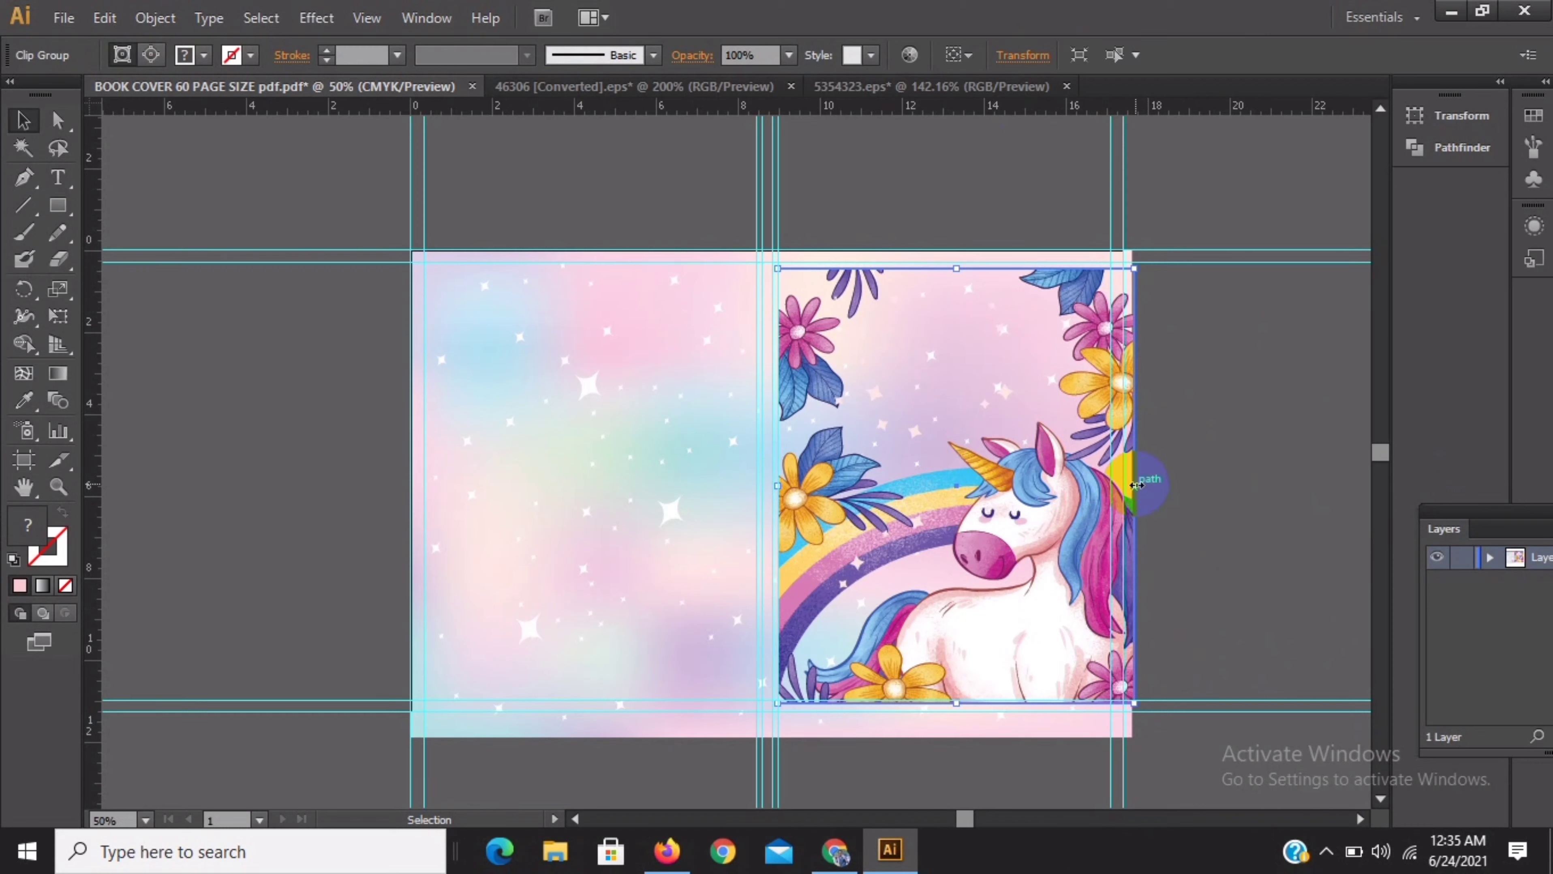
pyautogui.moveTo(1136, 485); pyautogui.dragTo(1132, 485)
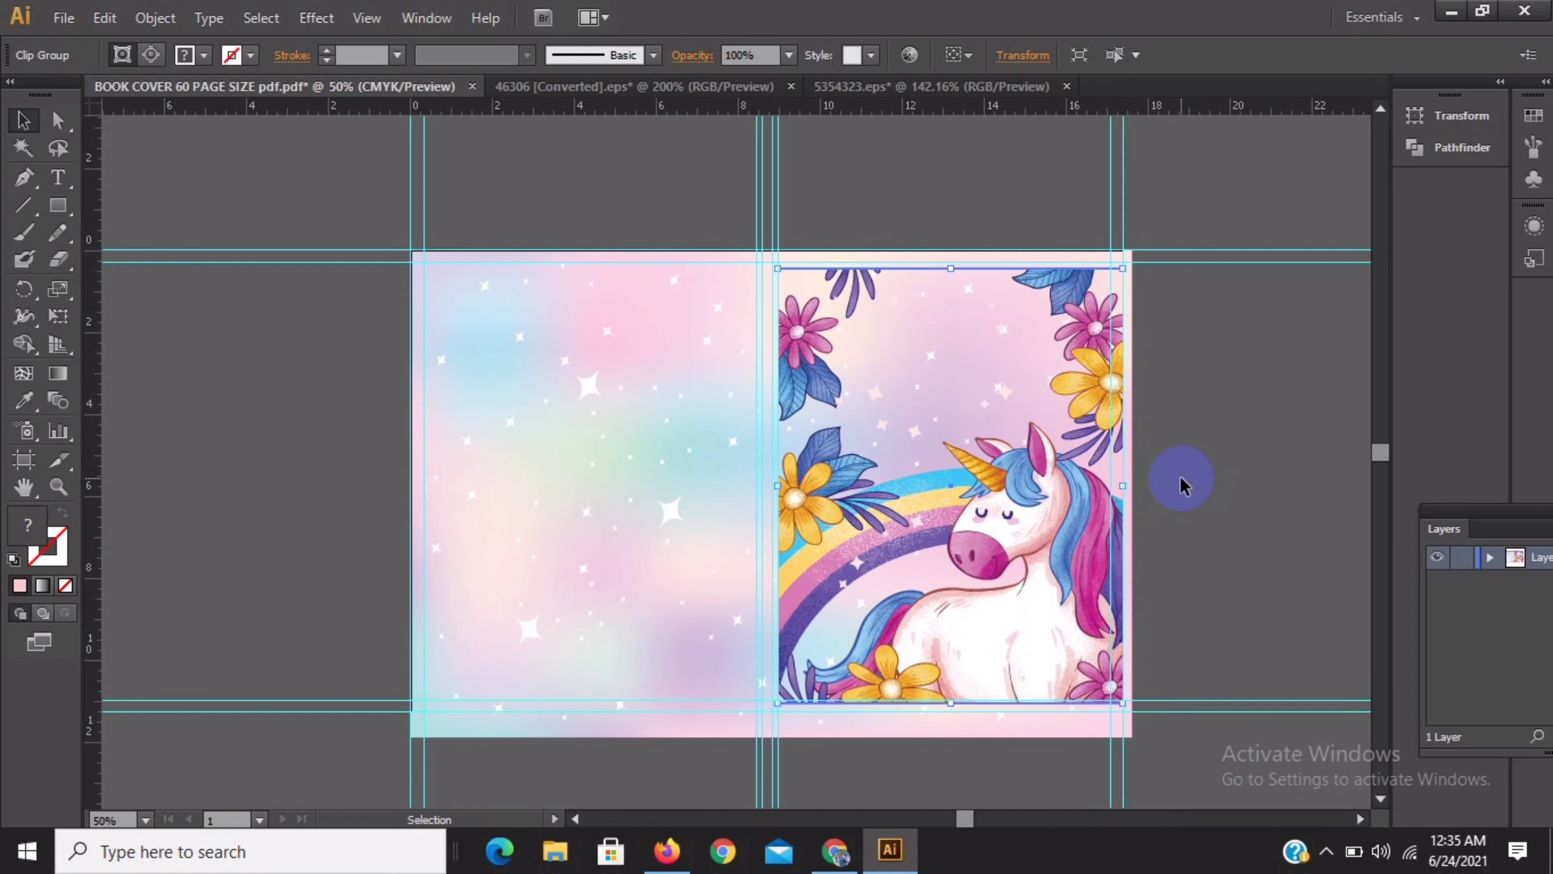
pyautogui.click(1182, 485)
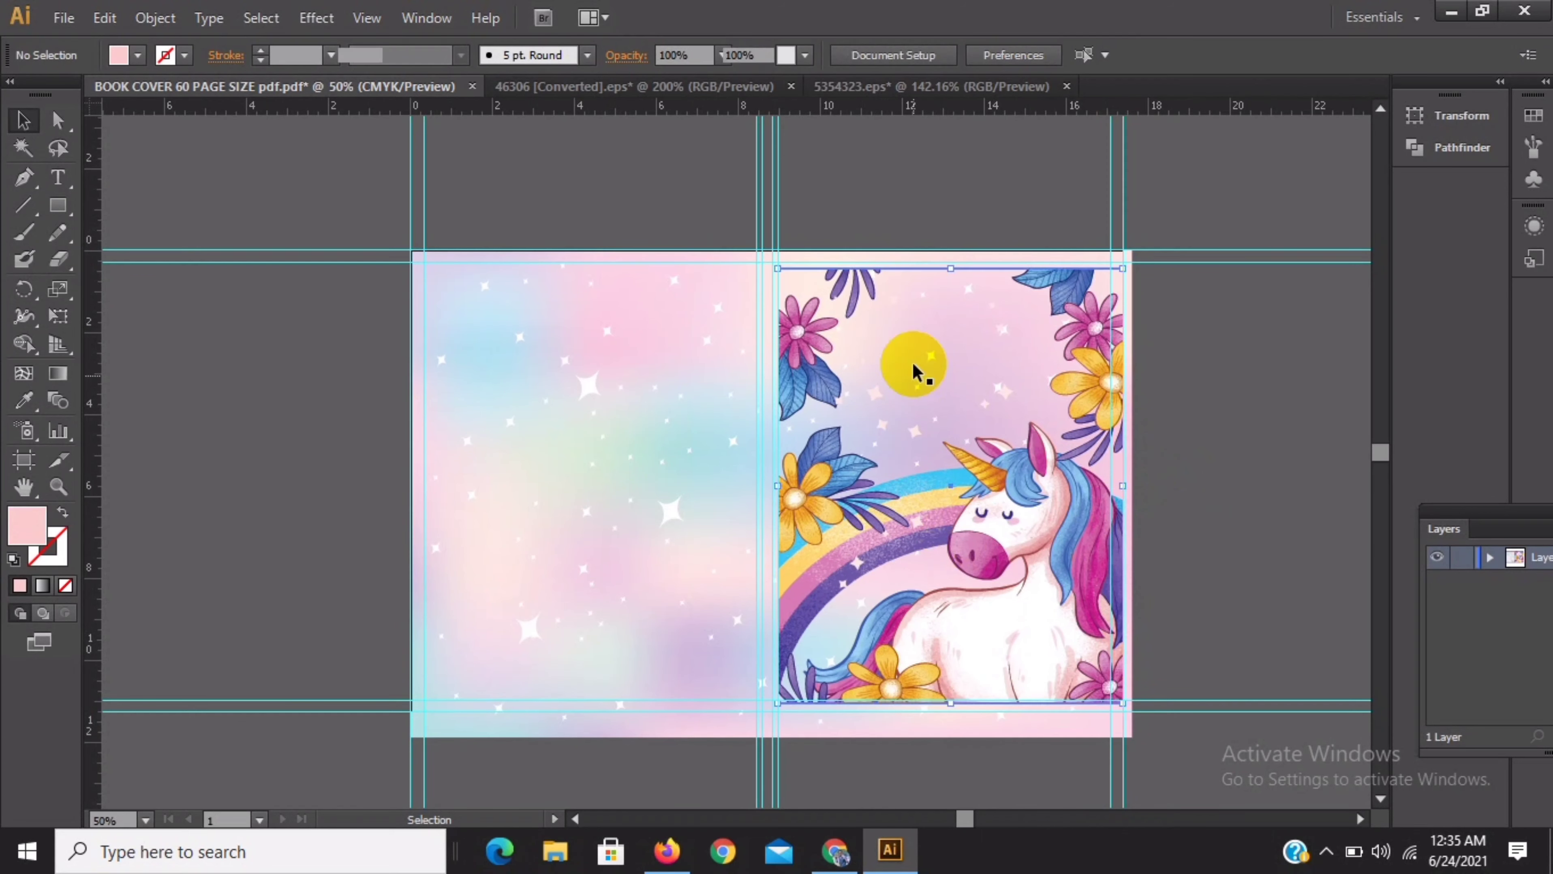
# Stretch the unicorn artwork vertically, up to the cover's upper edge and slightly past its lower edge
pyautogui.click(946, 269)
pyautogui.moveTo(946, 270); pyautogui.dragTo(946, 252)
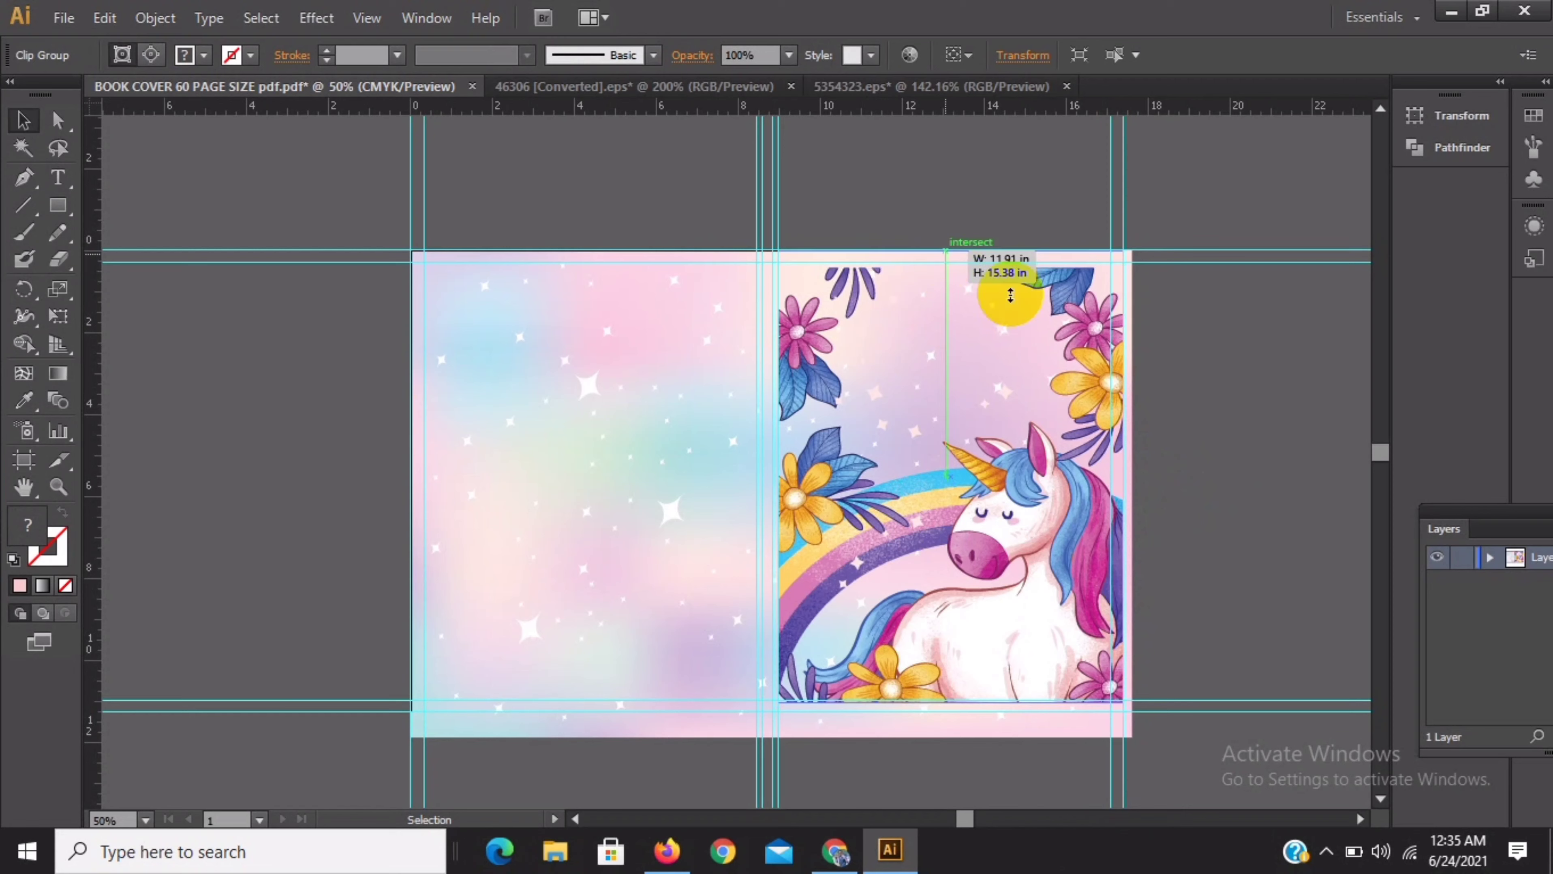
pyautogui.click(1208, 395)
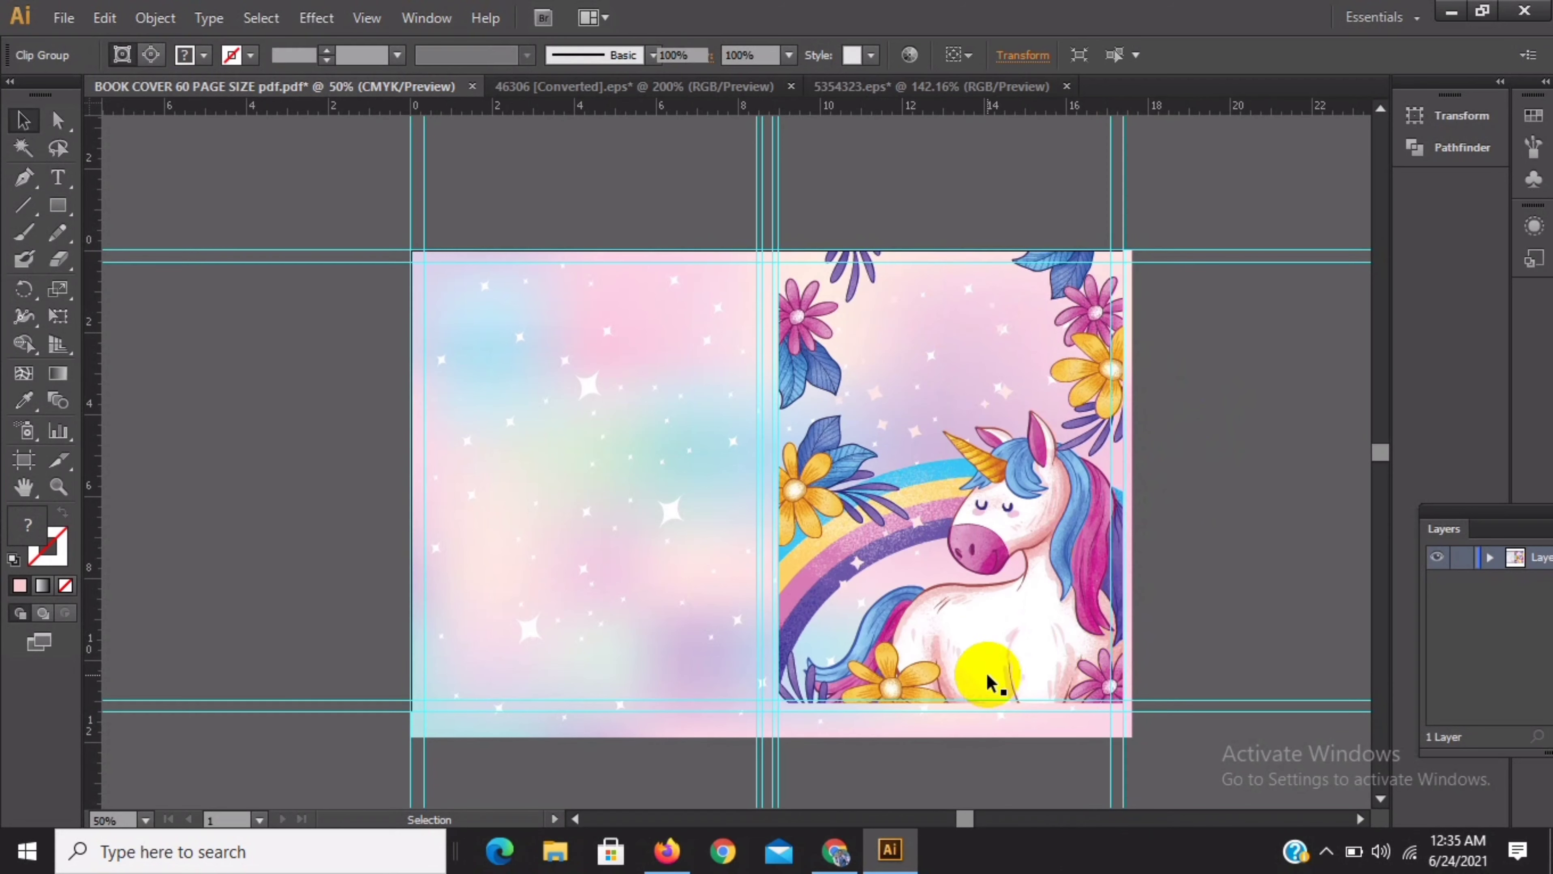
pyautogui.click(974, 692)
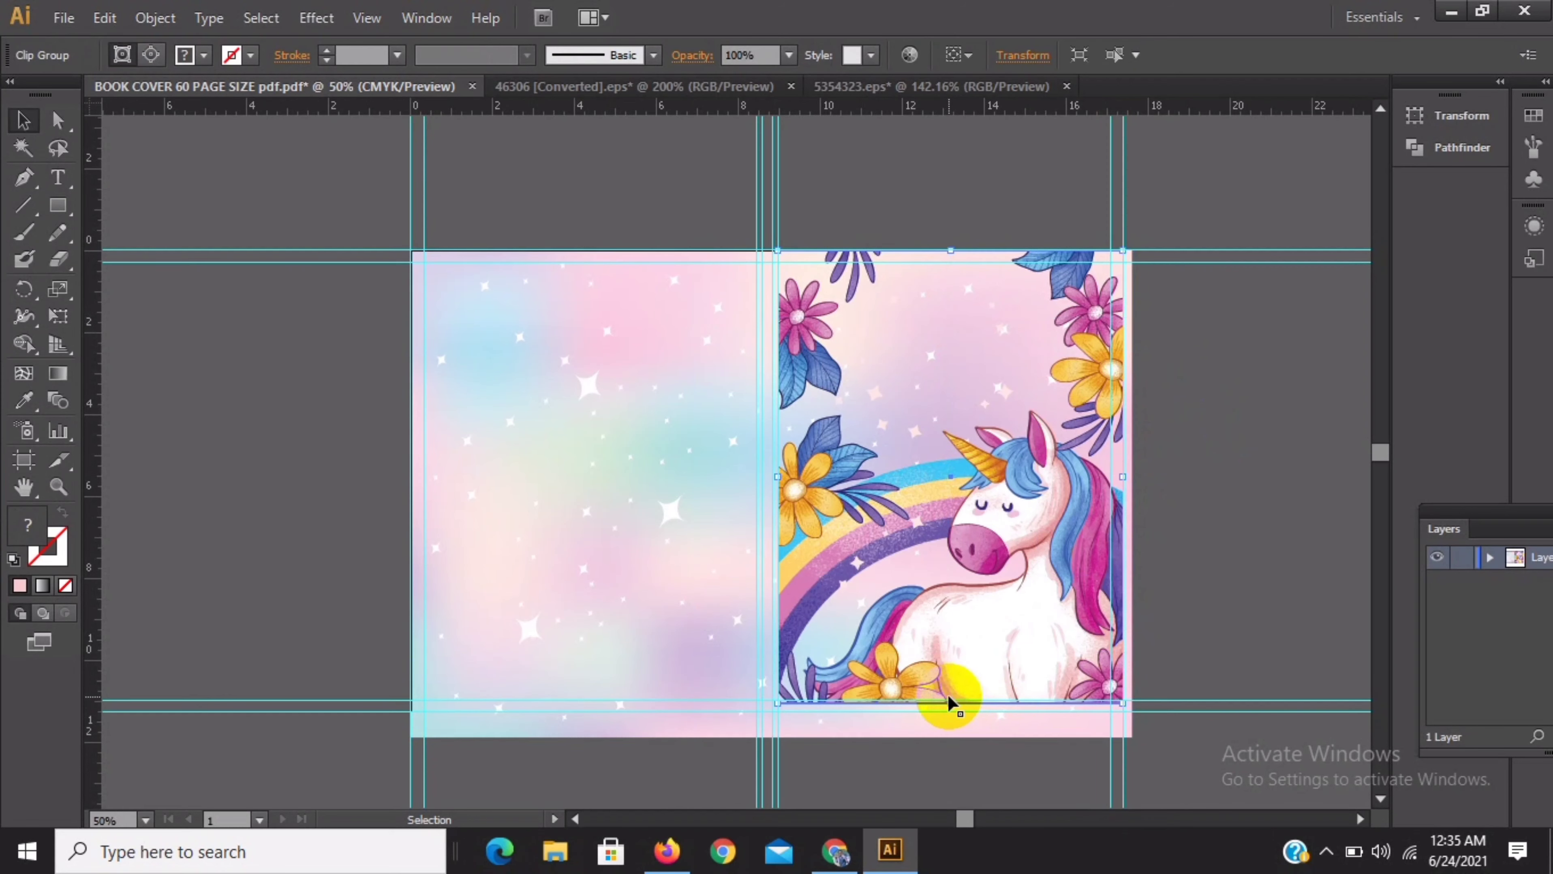
pyautogui.moveTo(948, 703); pyautogui.dragTo(951, 774)
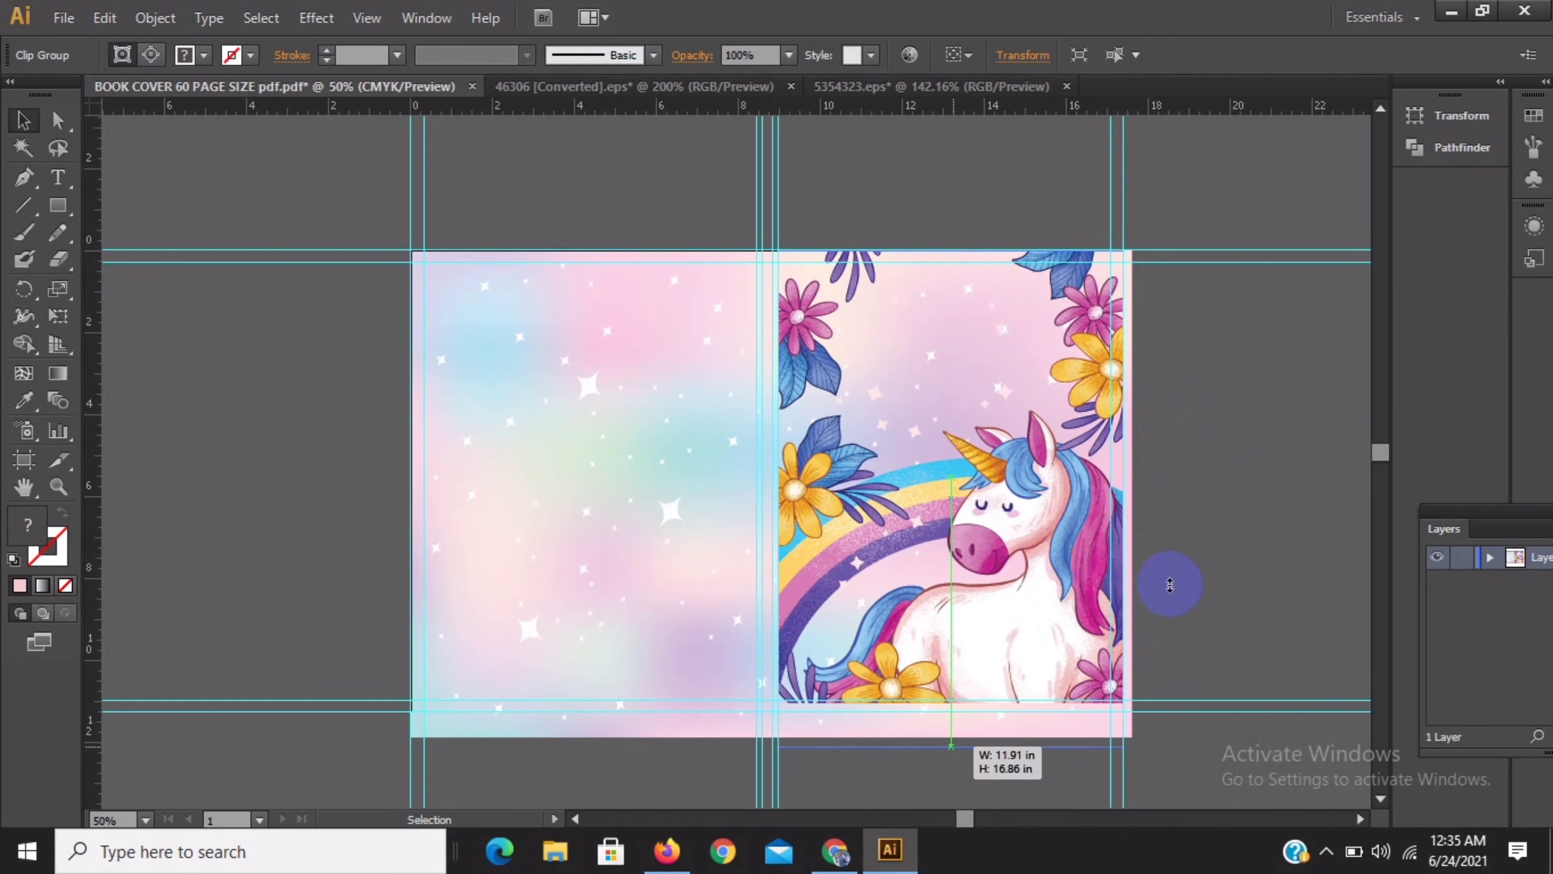
pyautogui.click(1171, 591)
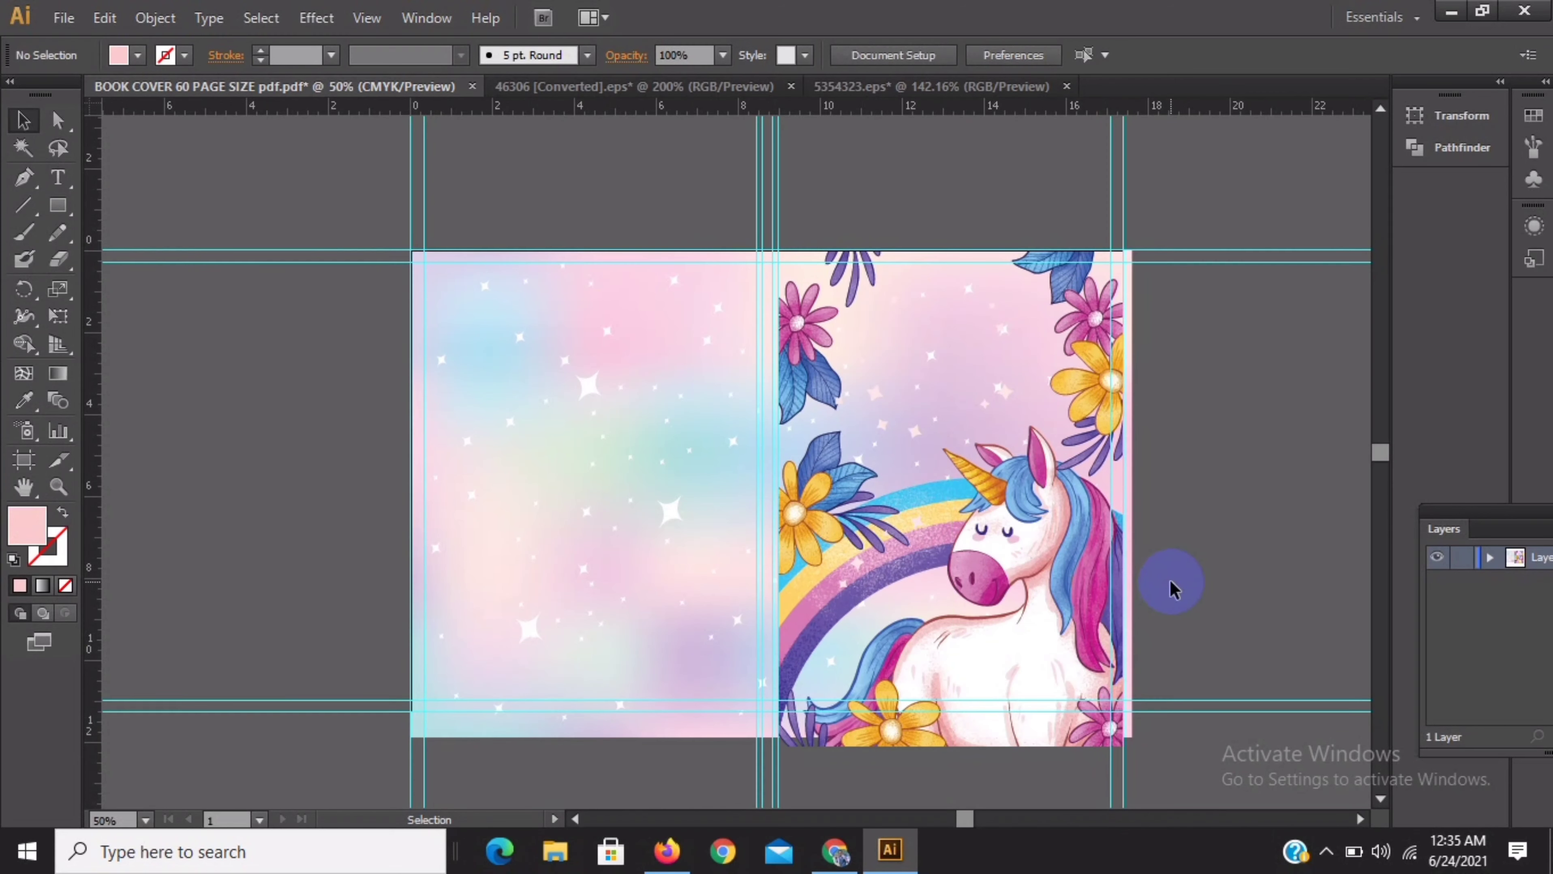
# Shorten the unicorn artwork to end between the two lower guides, and narrow it to the inner guide at the cover's outer edge
pyautogui.click(958, 738)
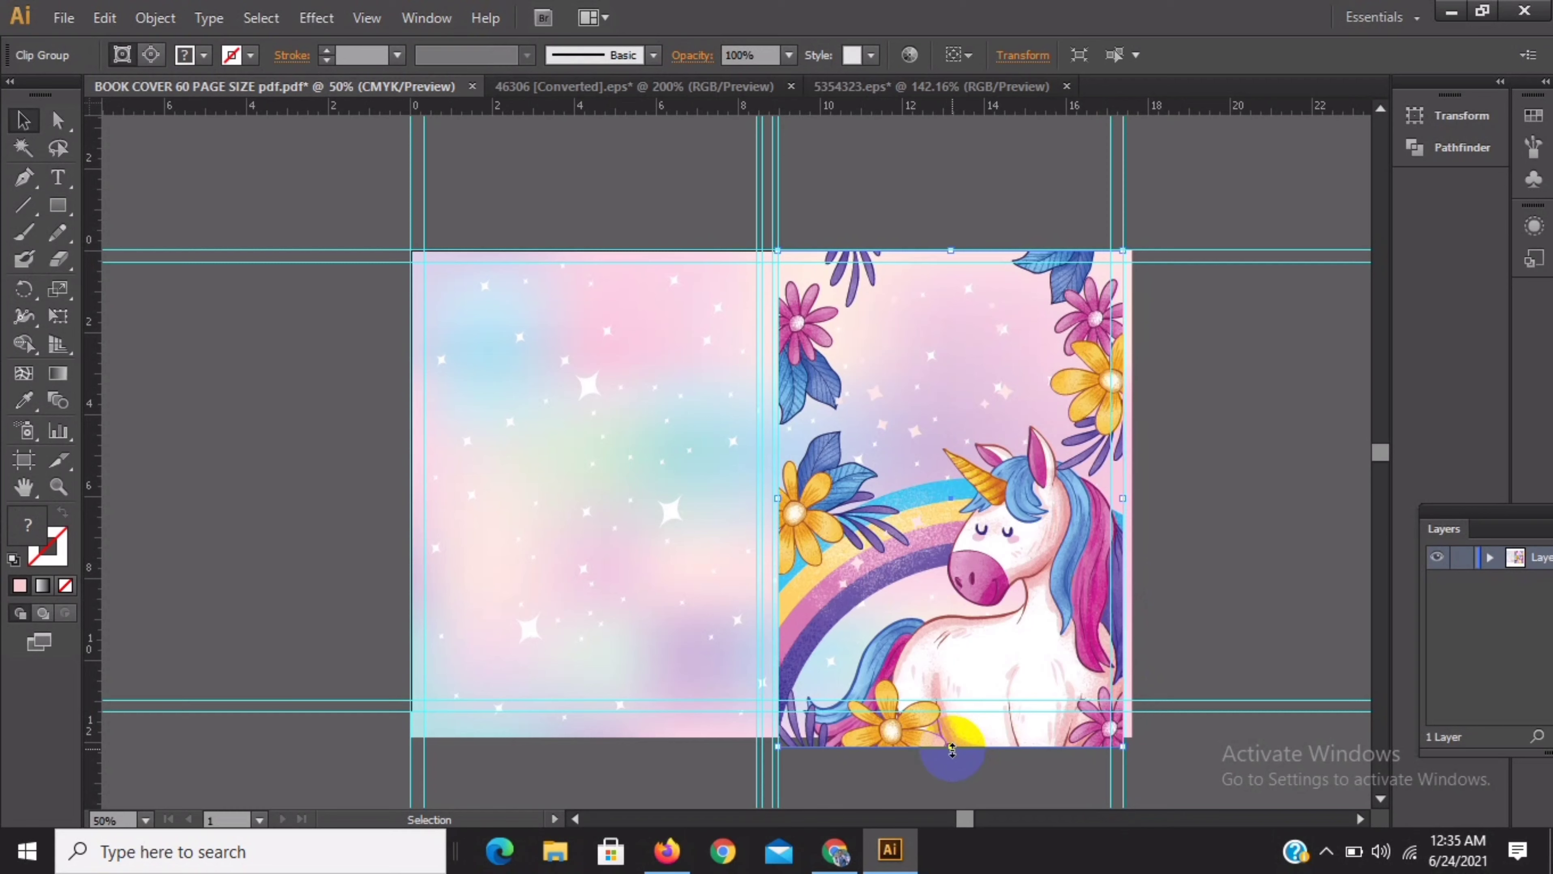
pyautogui.moveTo(952, 750); pyautogui.dragTo(936, 709)
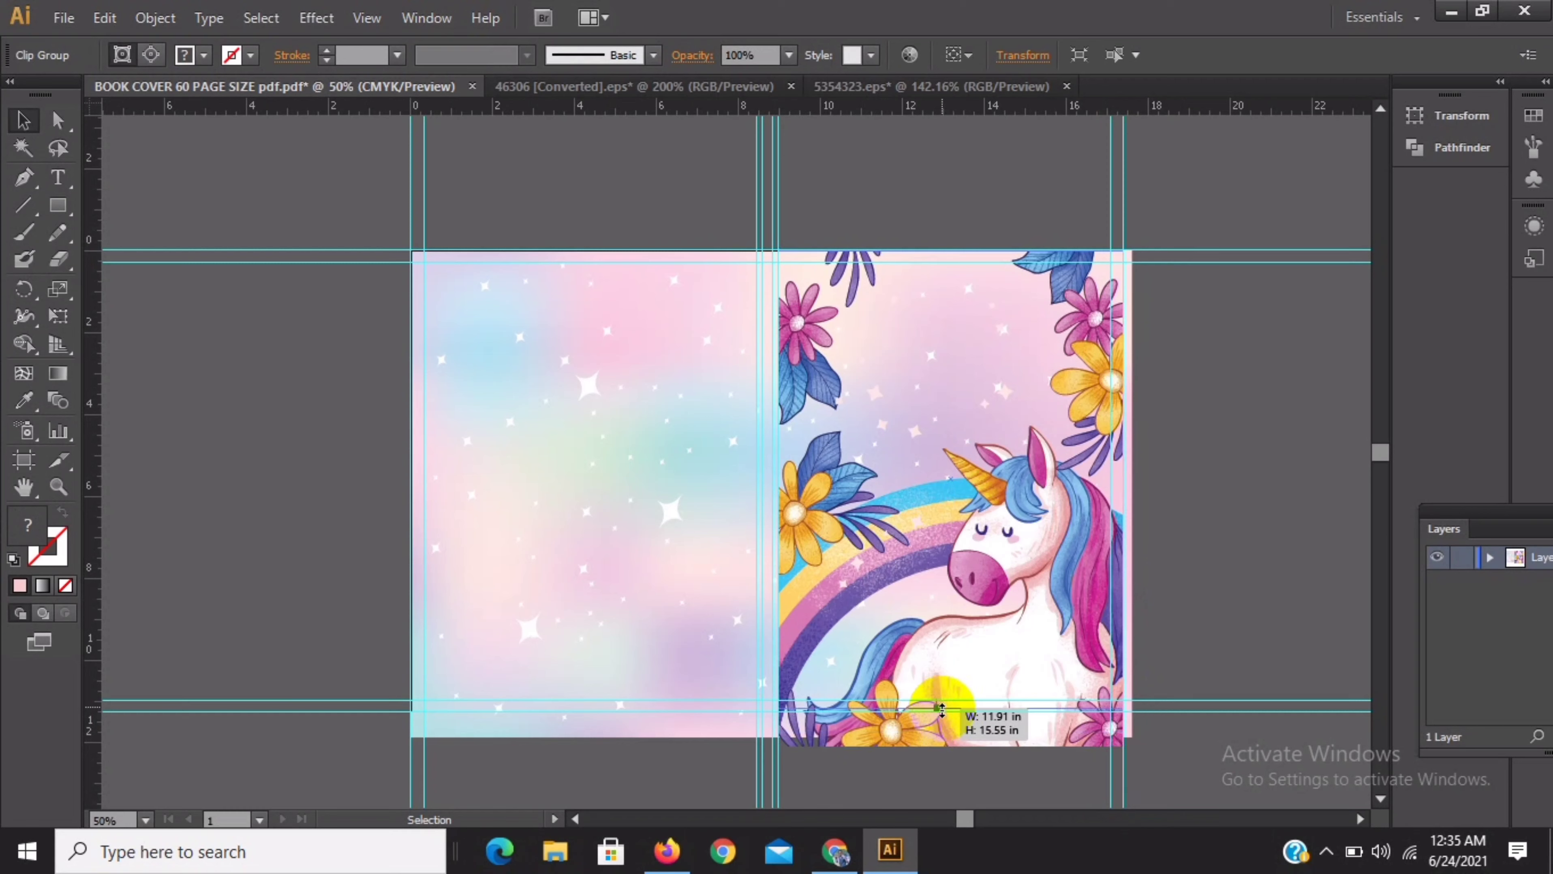
pyautogui.click(1170, 613)
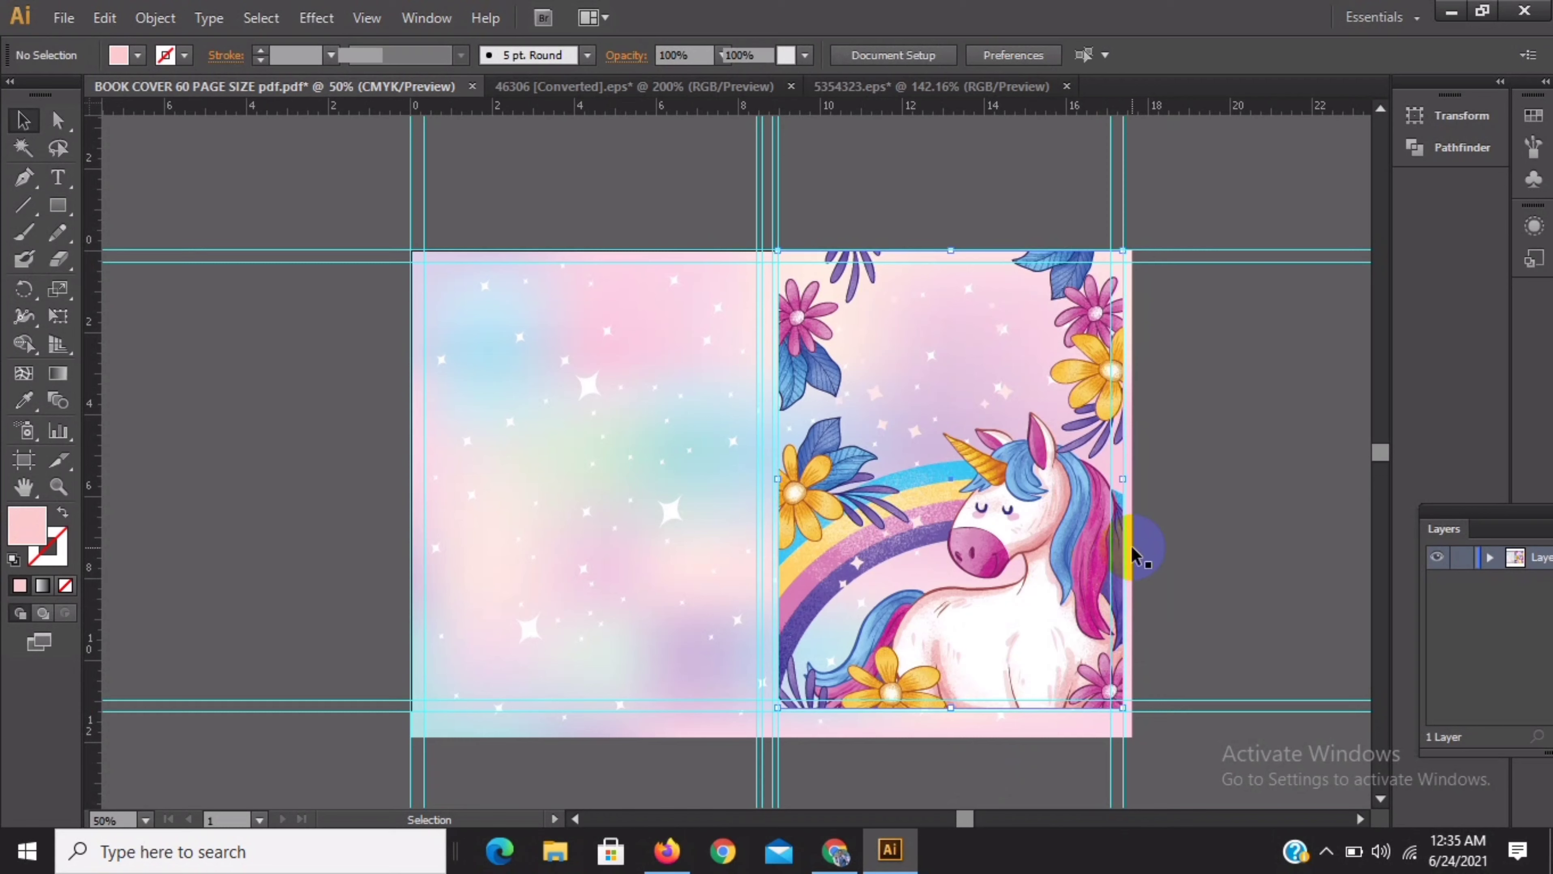
pyautogui.moveTo(1122, 479); pyautogui.dragTo(1193, 524)
pyautogui.click(1193, 524)
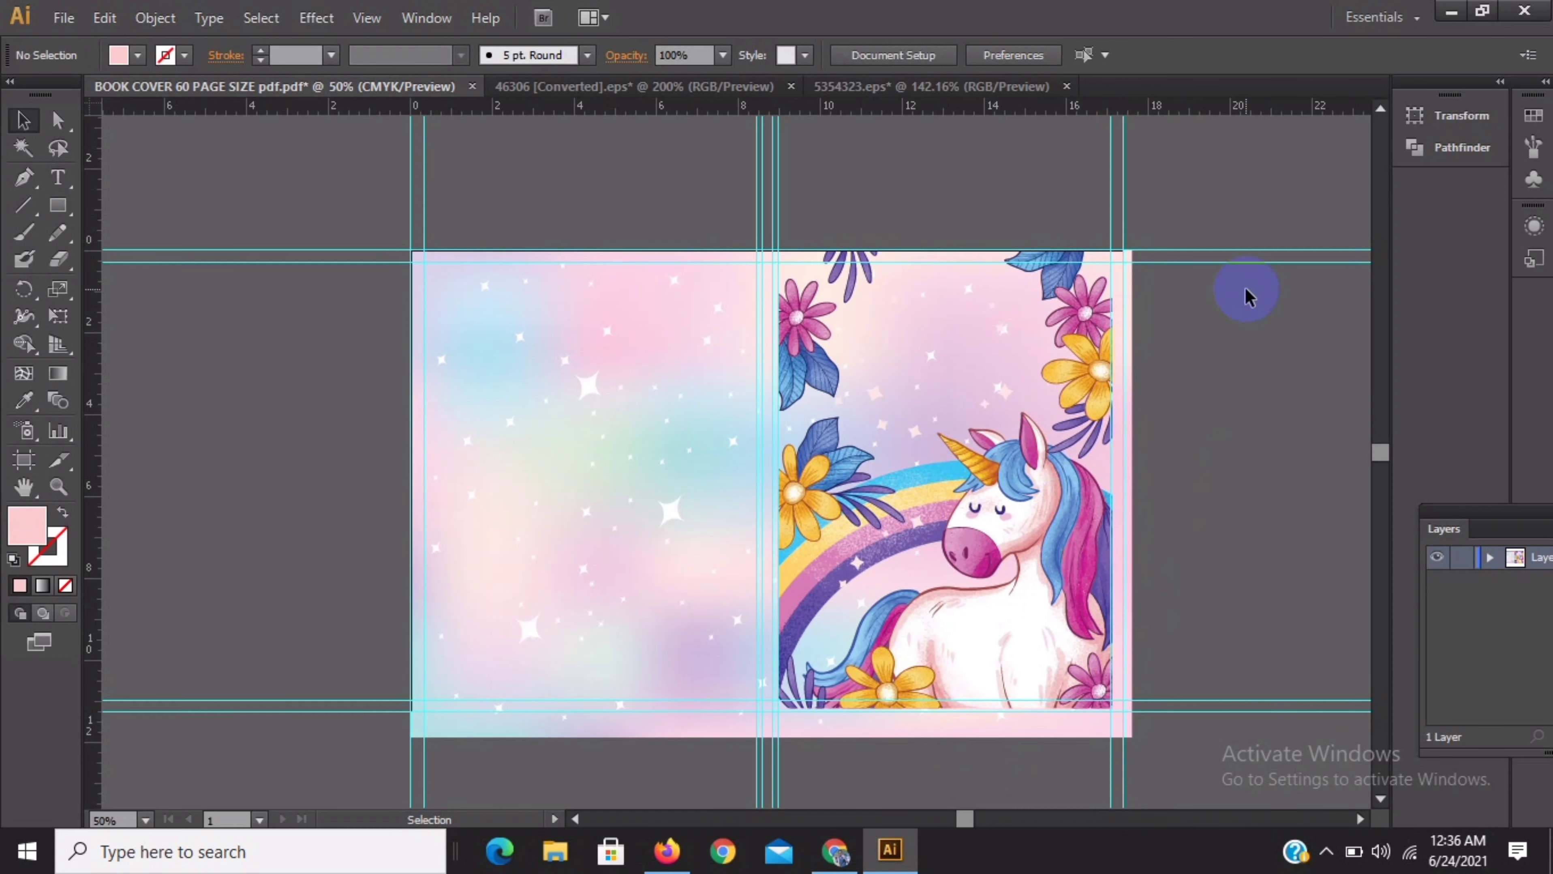
pyautogui.click(875, 504)
pyautogui.click(1257, 494)
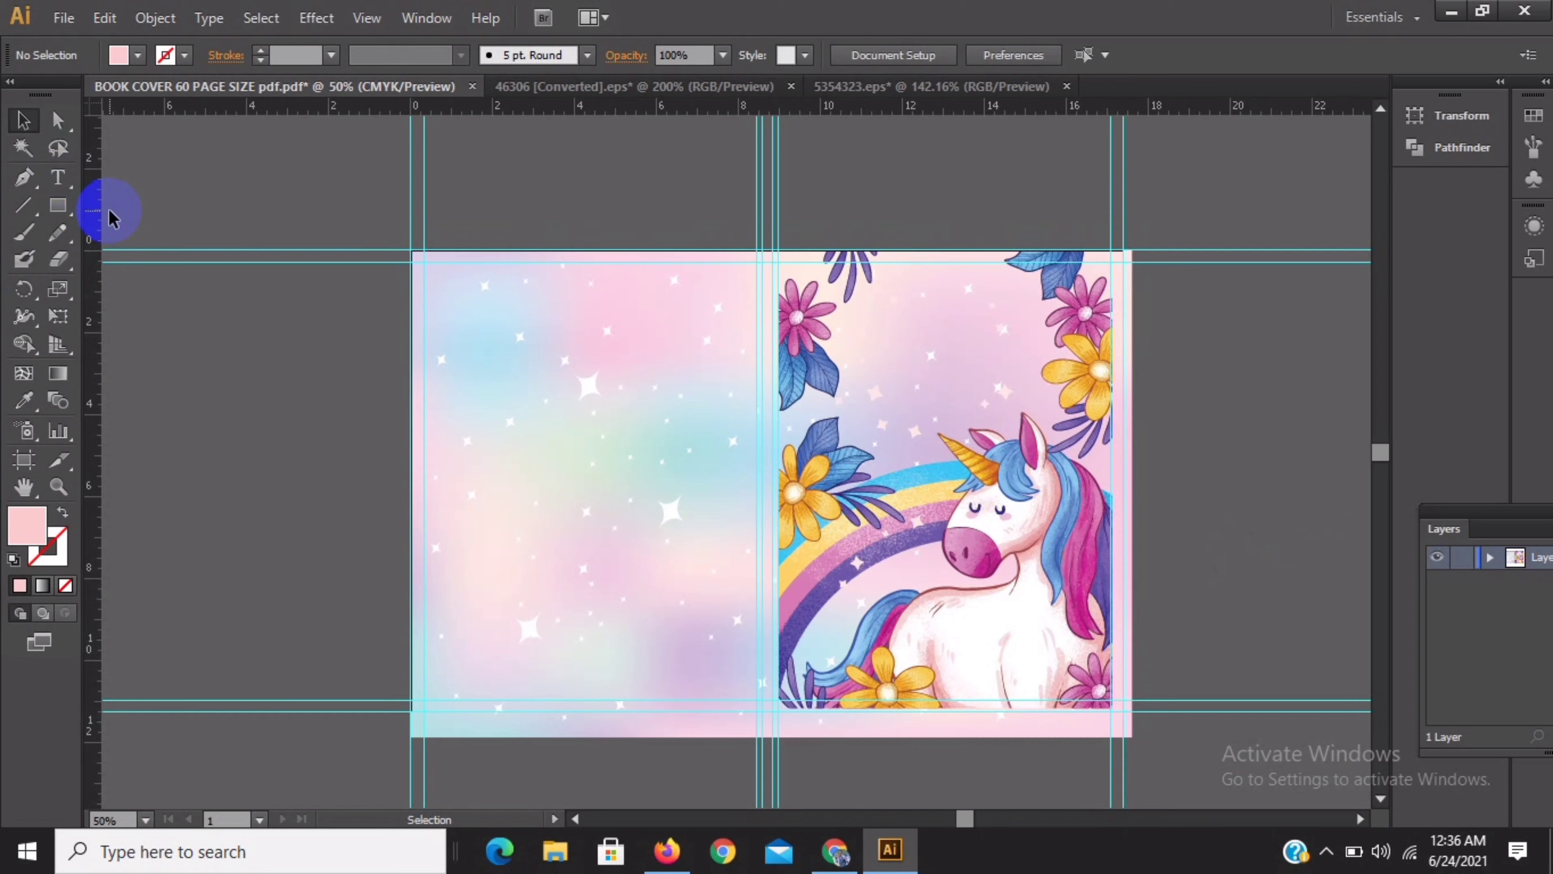
# Start a text line on the empty canvas beside the back cover, set to the Gigi font at 41 pt
pyautogui.click(59, 178)
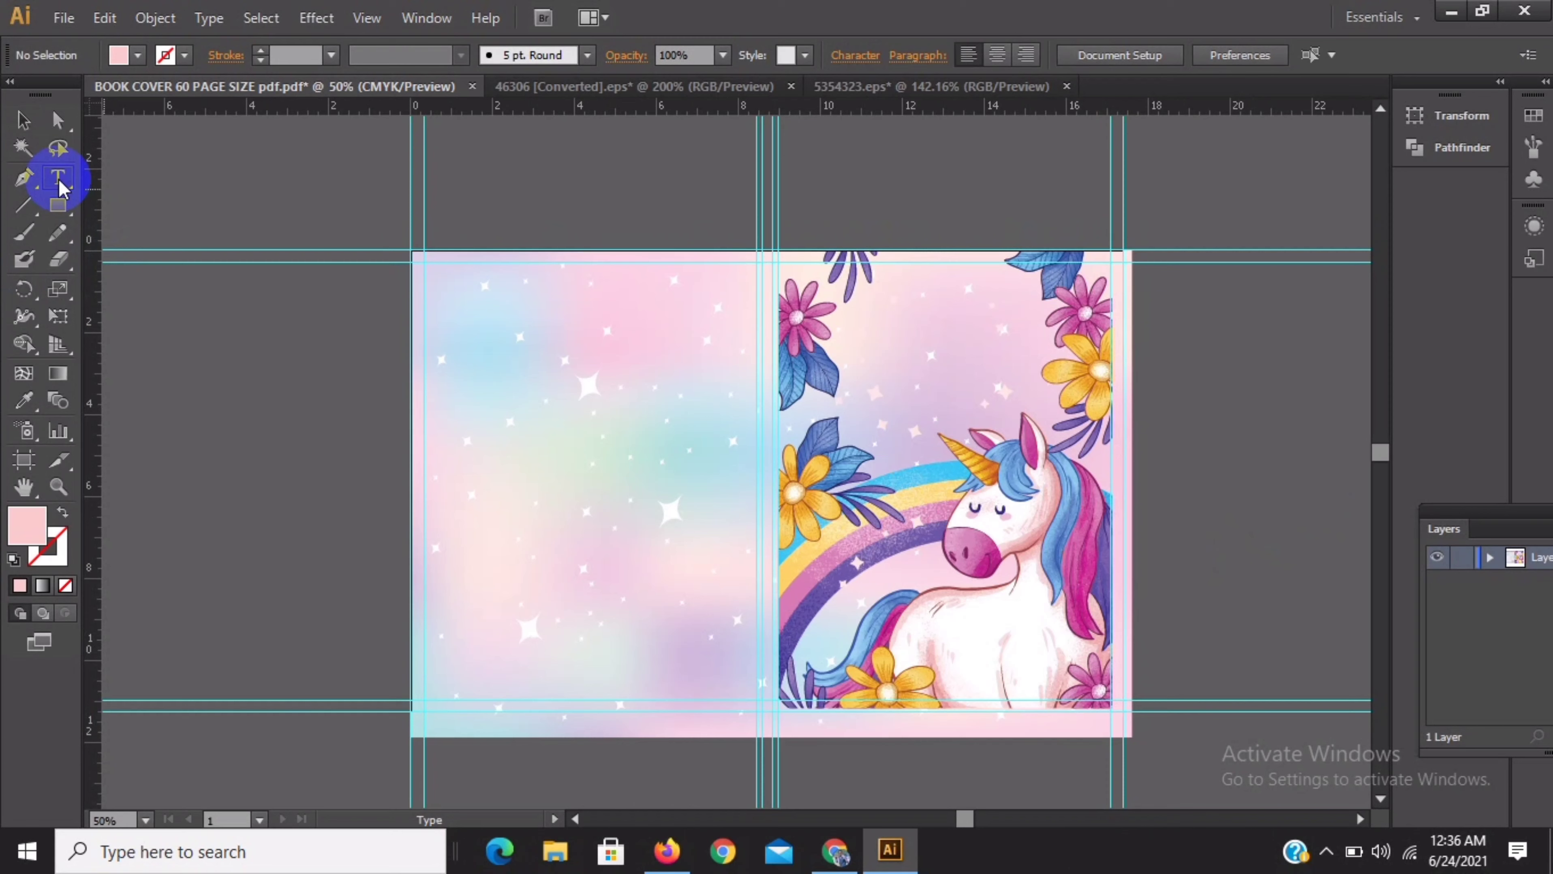
pyautogui.click(59, 179)
pyautogui.click(272, 346)
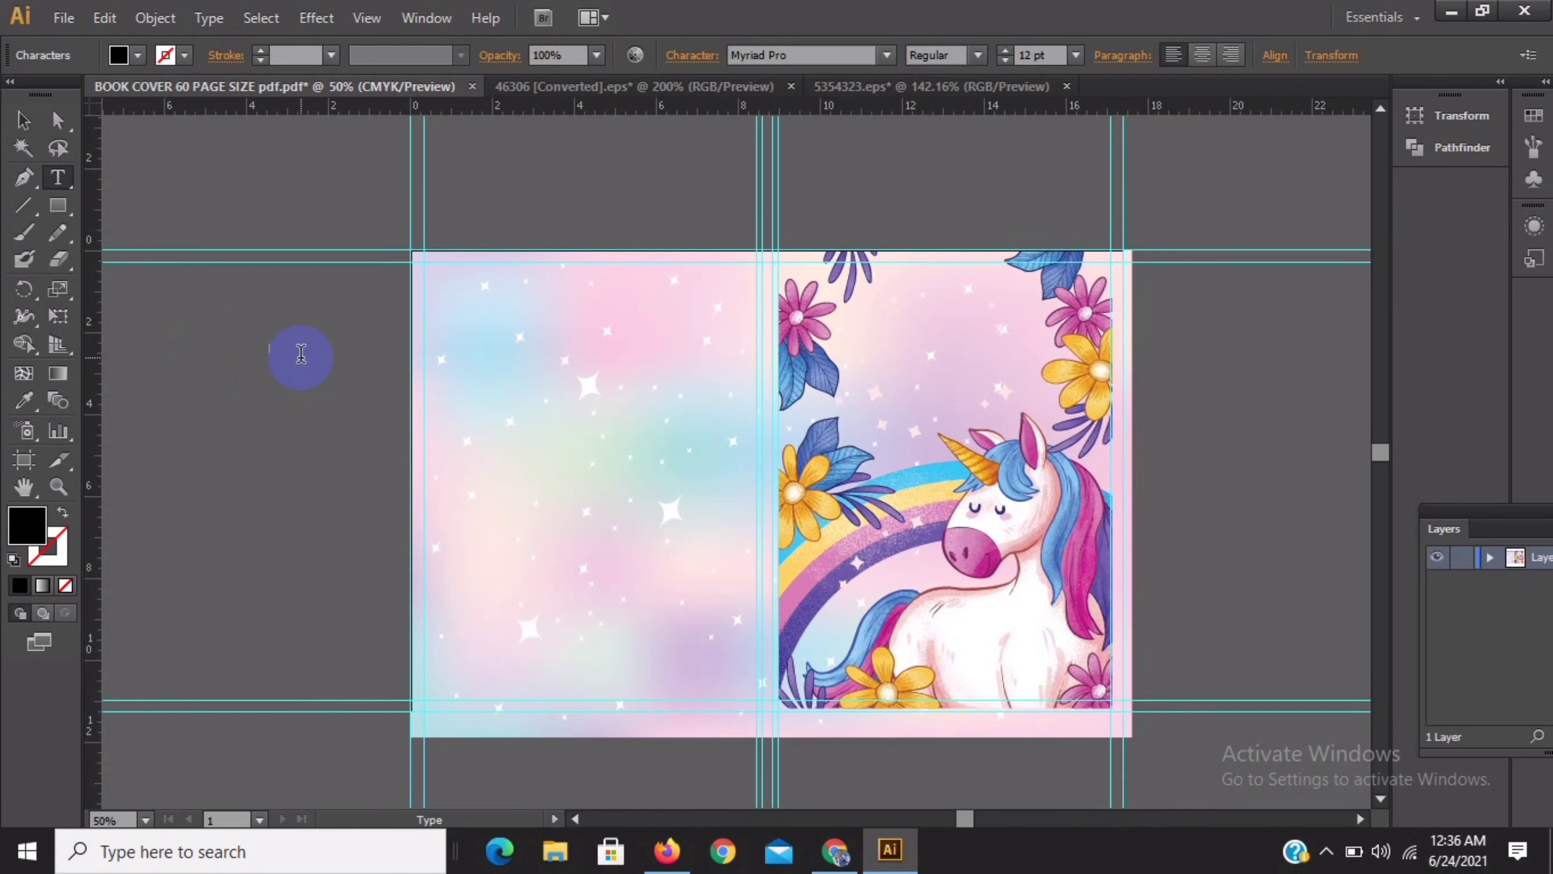
pyautogui.click(889, 55)
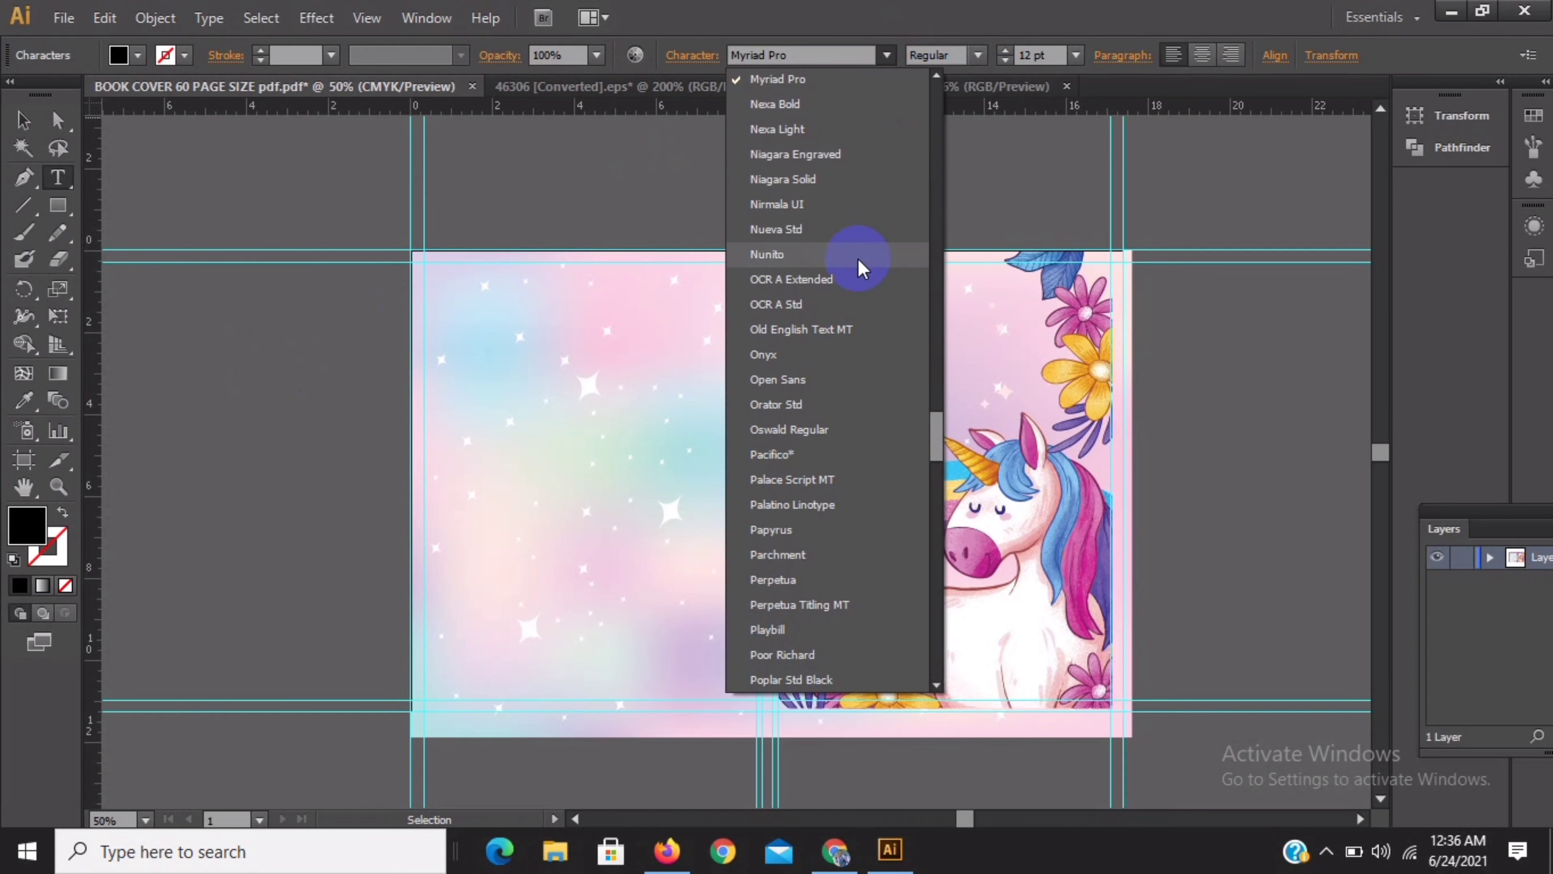
pyautogui.moveTo(936, 429); pyautogui.dragTo(932, 279)
pyautogui.click(835, 313)
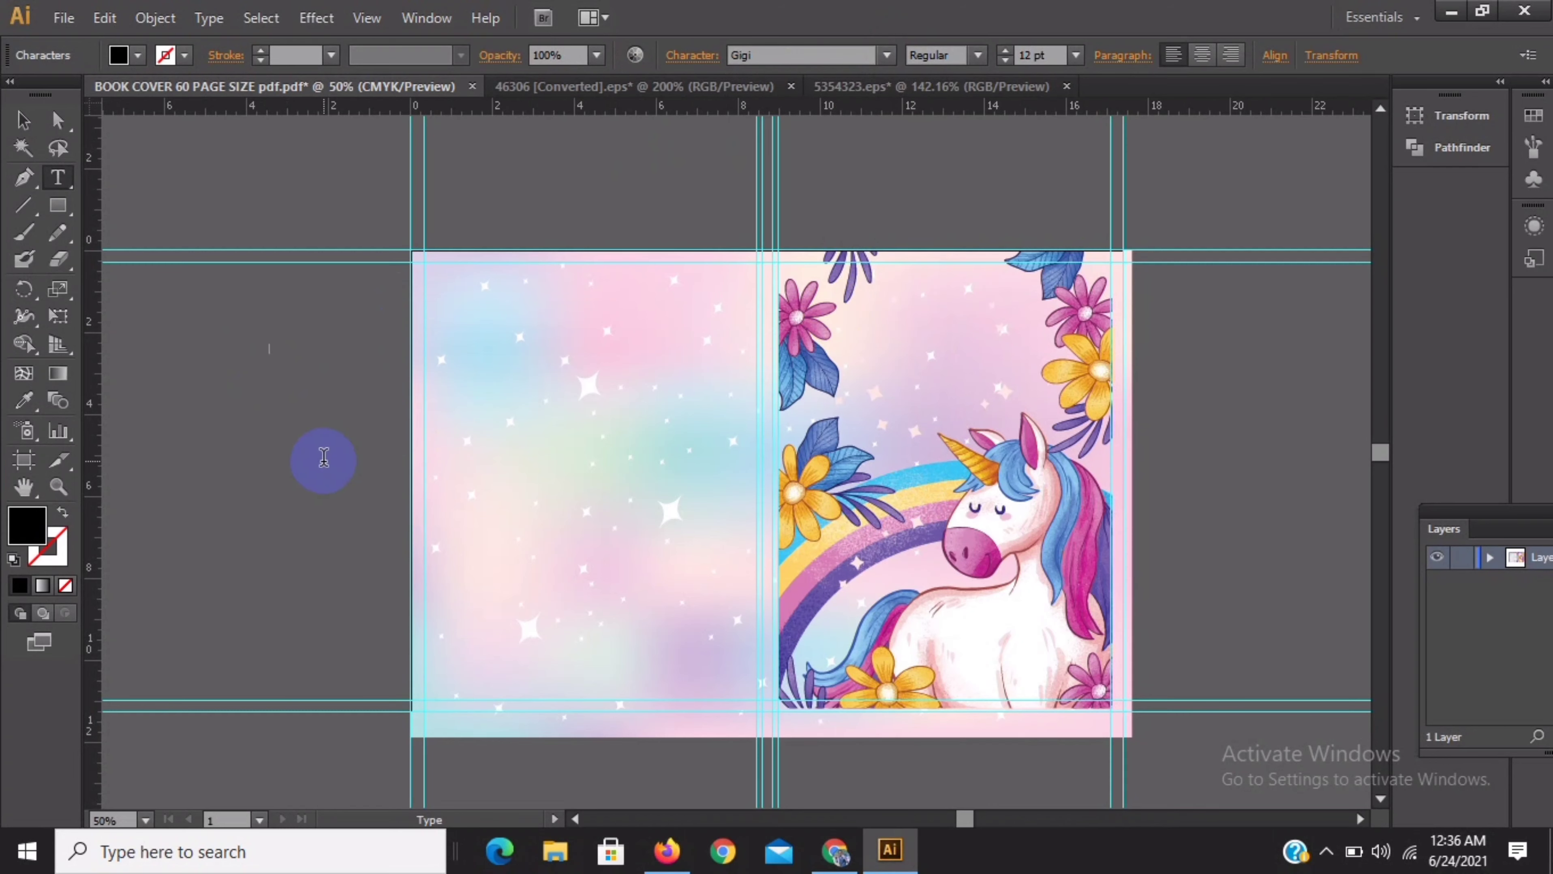
pyautogui.click(978, 57)
pyautogui.click(980, 54)
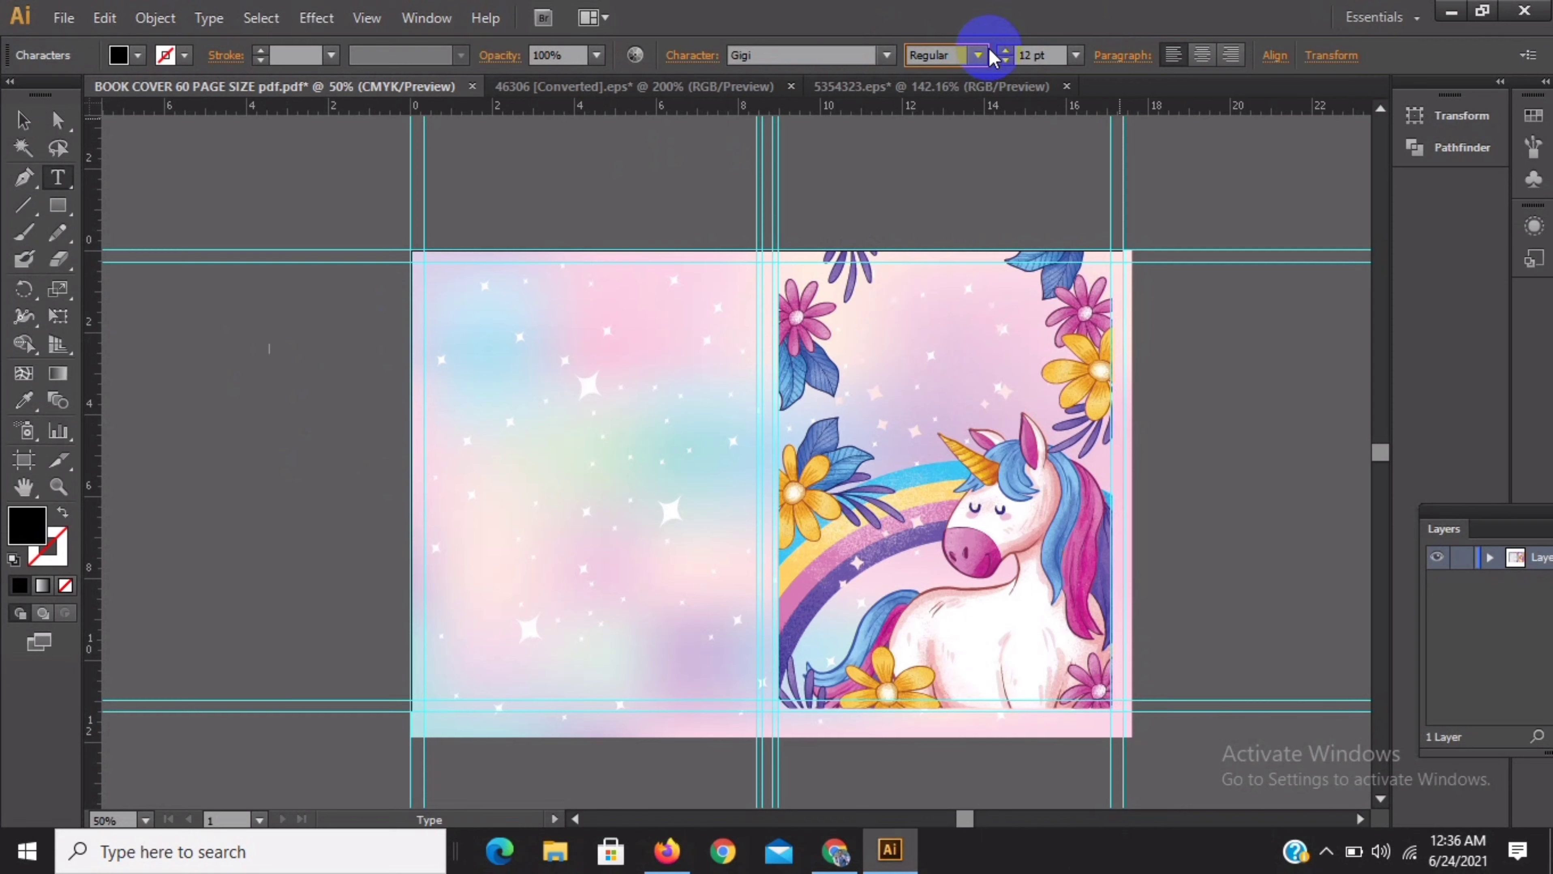
pyautogui.click(1007, 52)
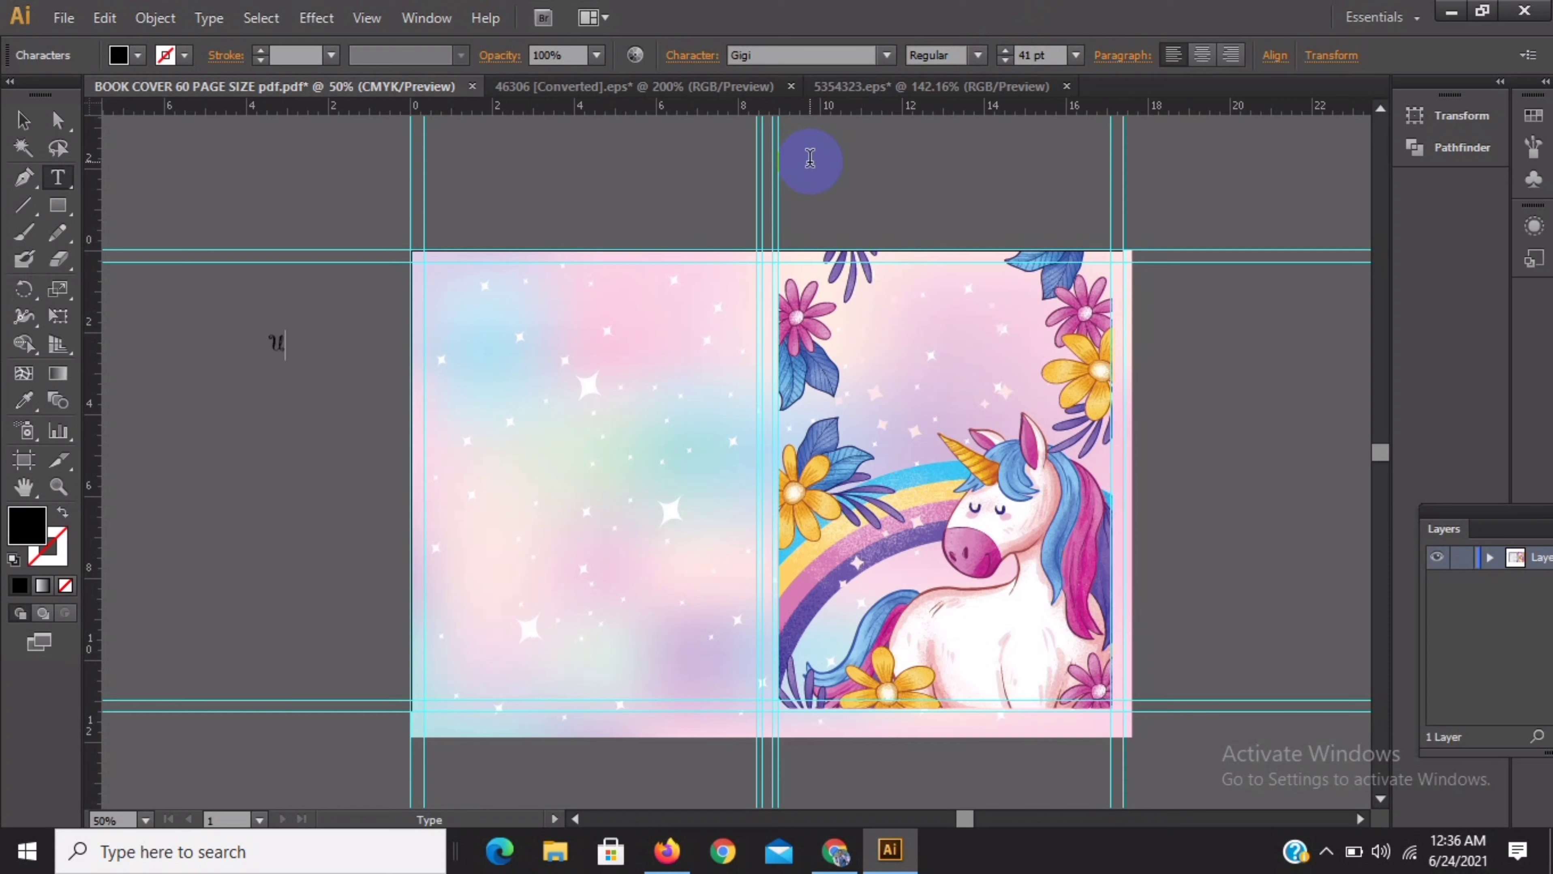
# Try the Gabriola font for the title text
pyautogui.click(887, 54)
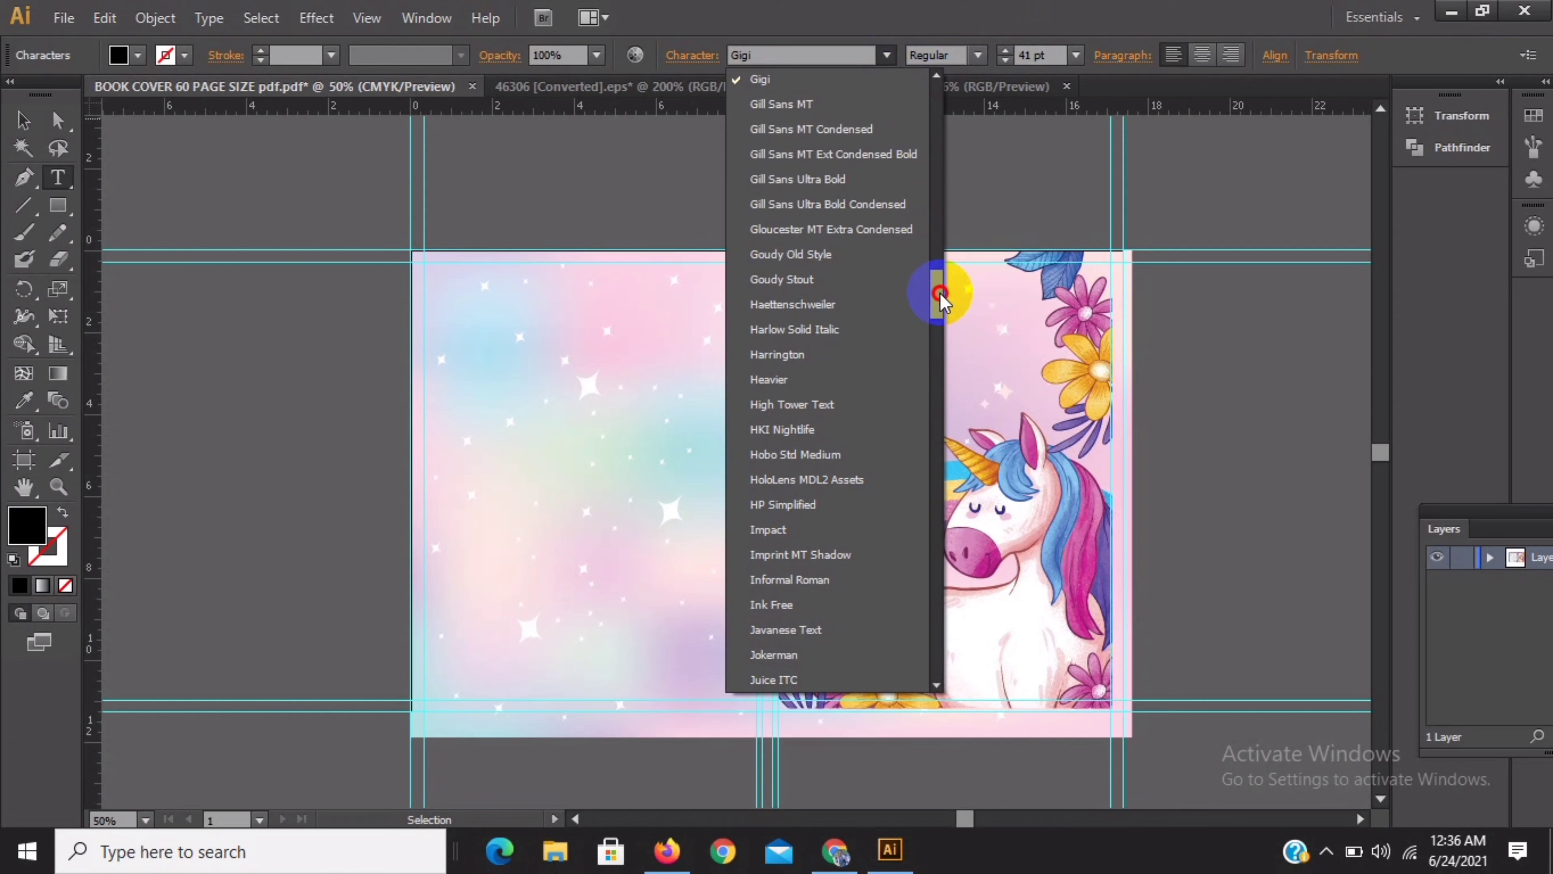
pyautogui.moveTo(931, 291); pyautogui.dragTo(919, 248)
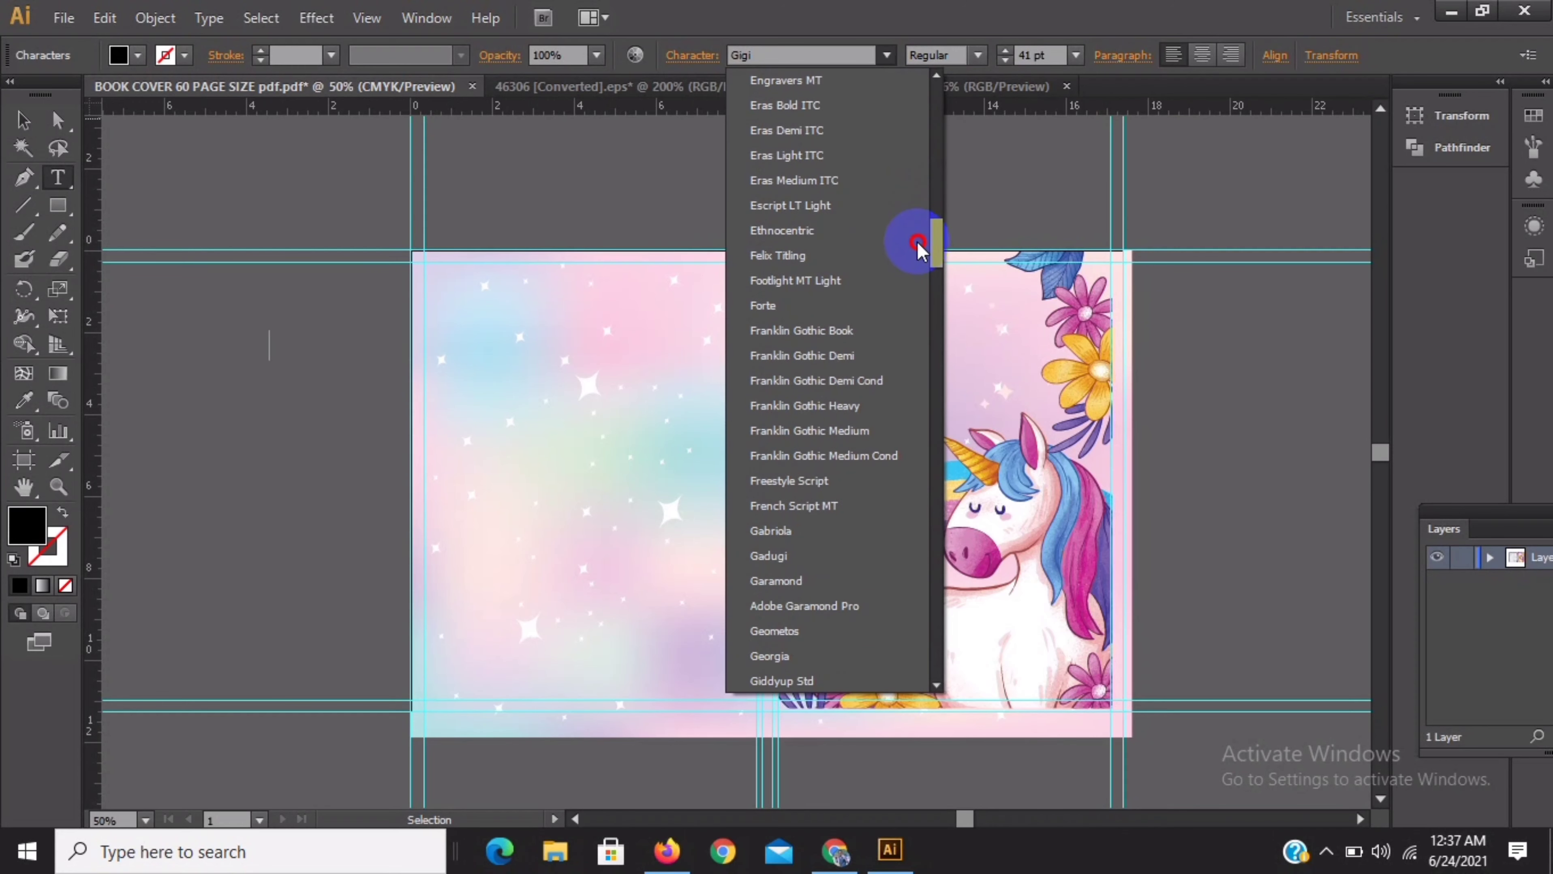
pyautogui.click(768, 531)
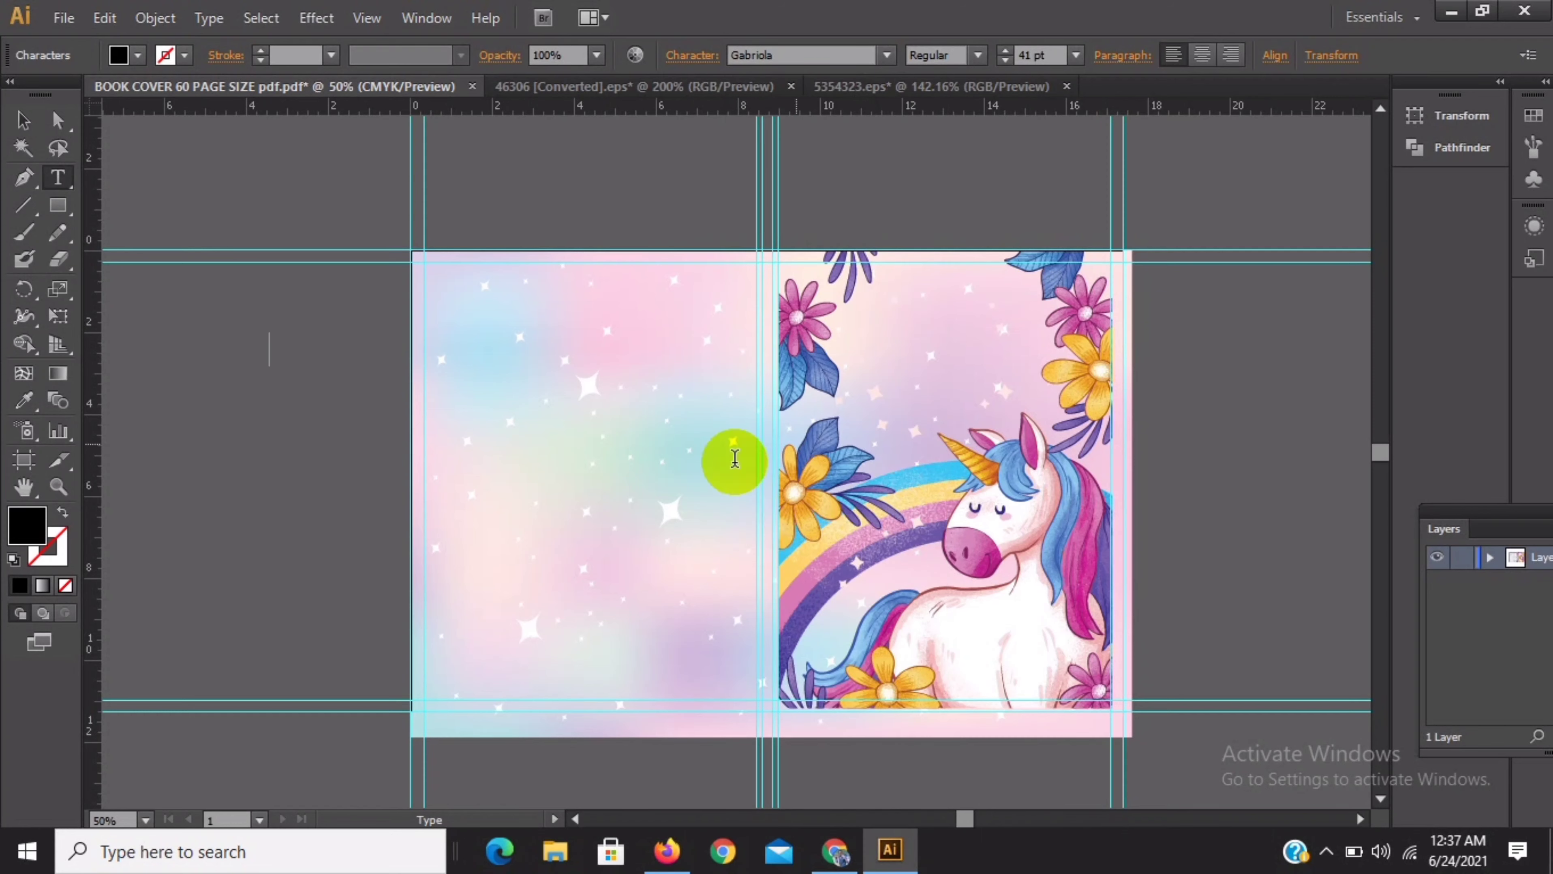
# Set the title font to Nexa Bold and enter the text UNICRON
pyautogui.click(887, 55)
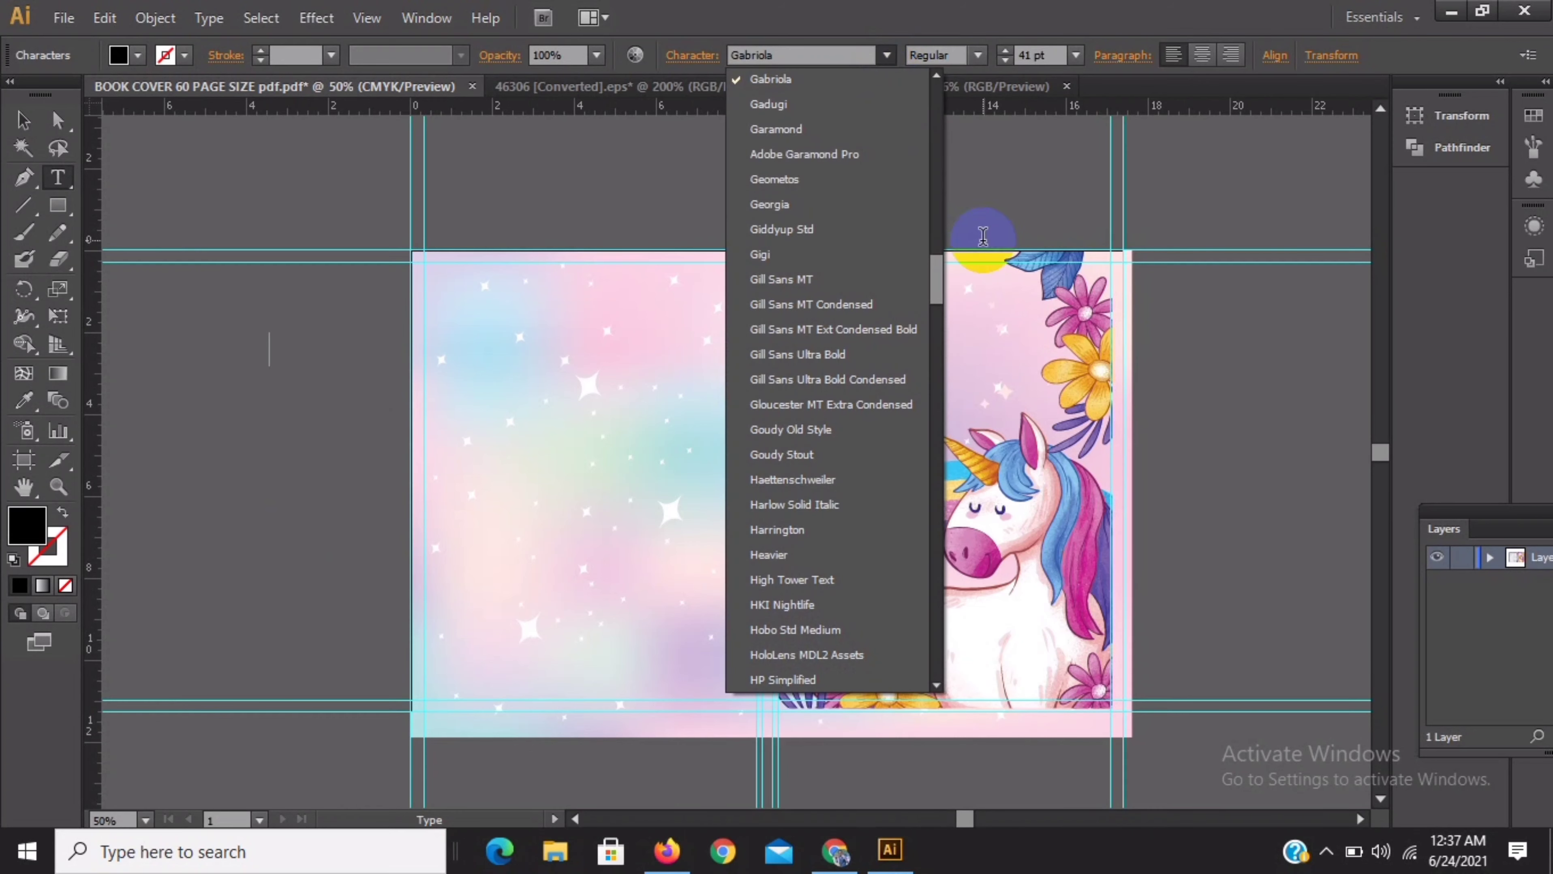
pyautogui.moveTo(936, 276); pyautogui.dragTo(959, 411)
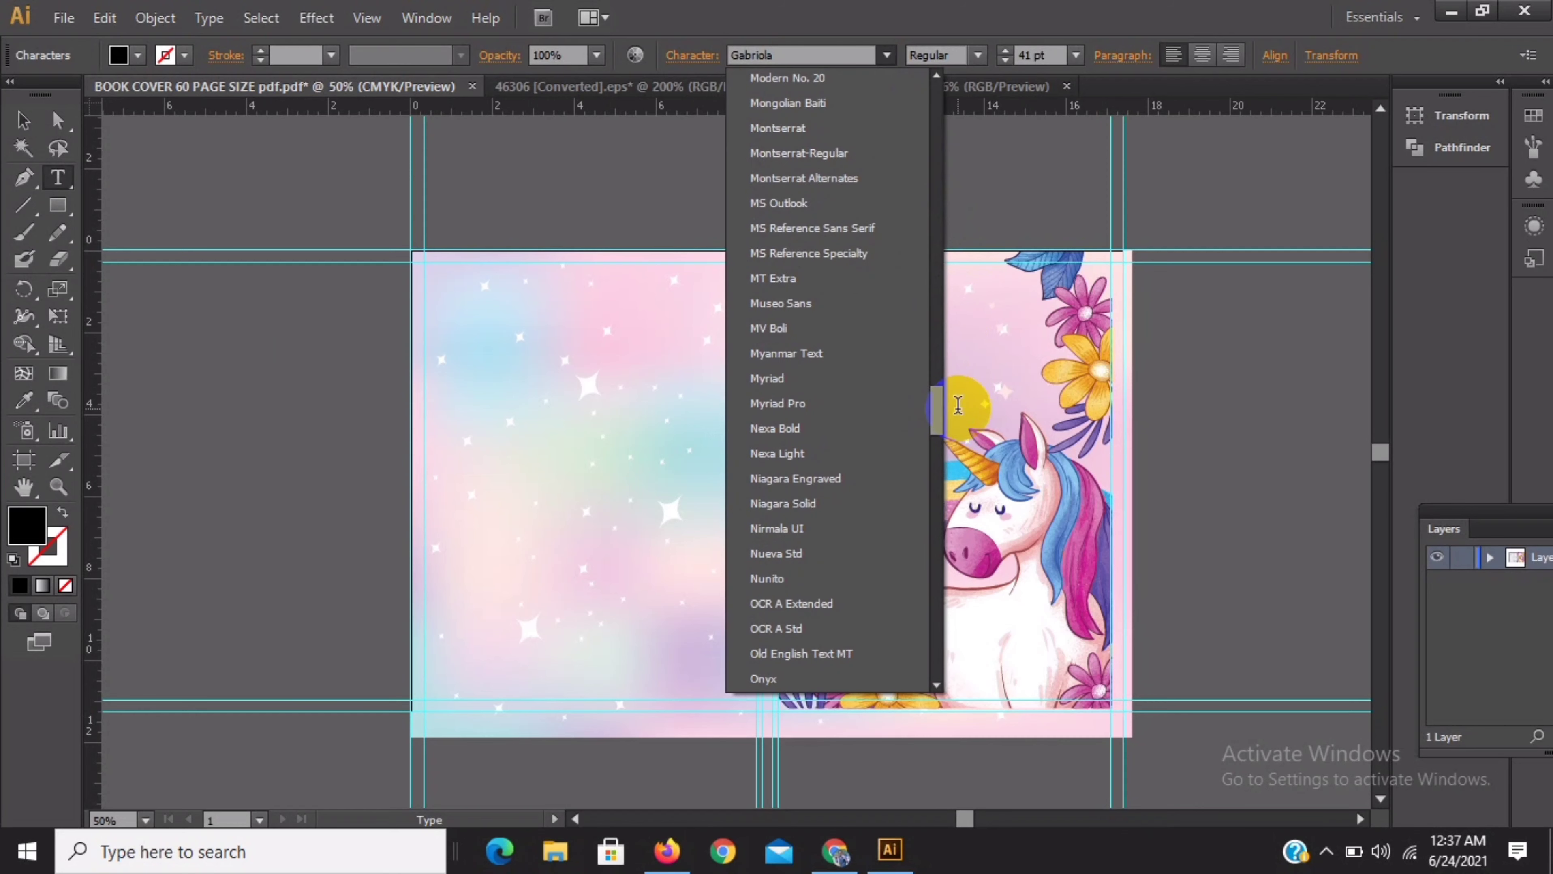
pyautogui.click(796, 436)
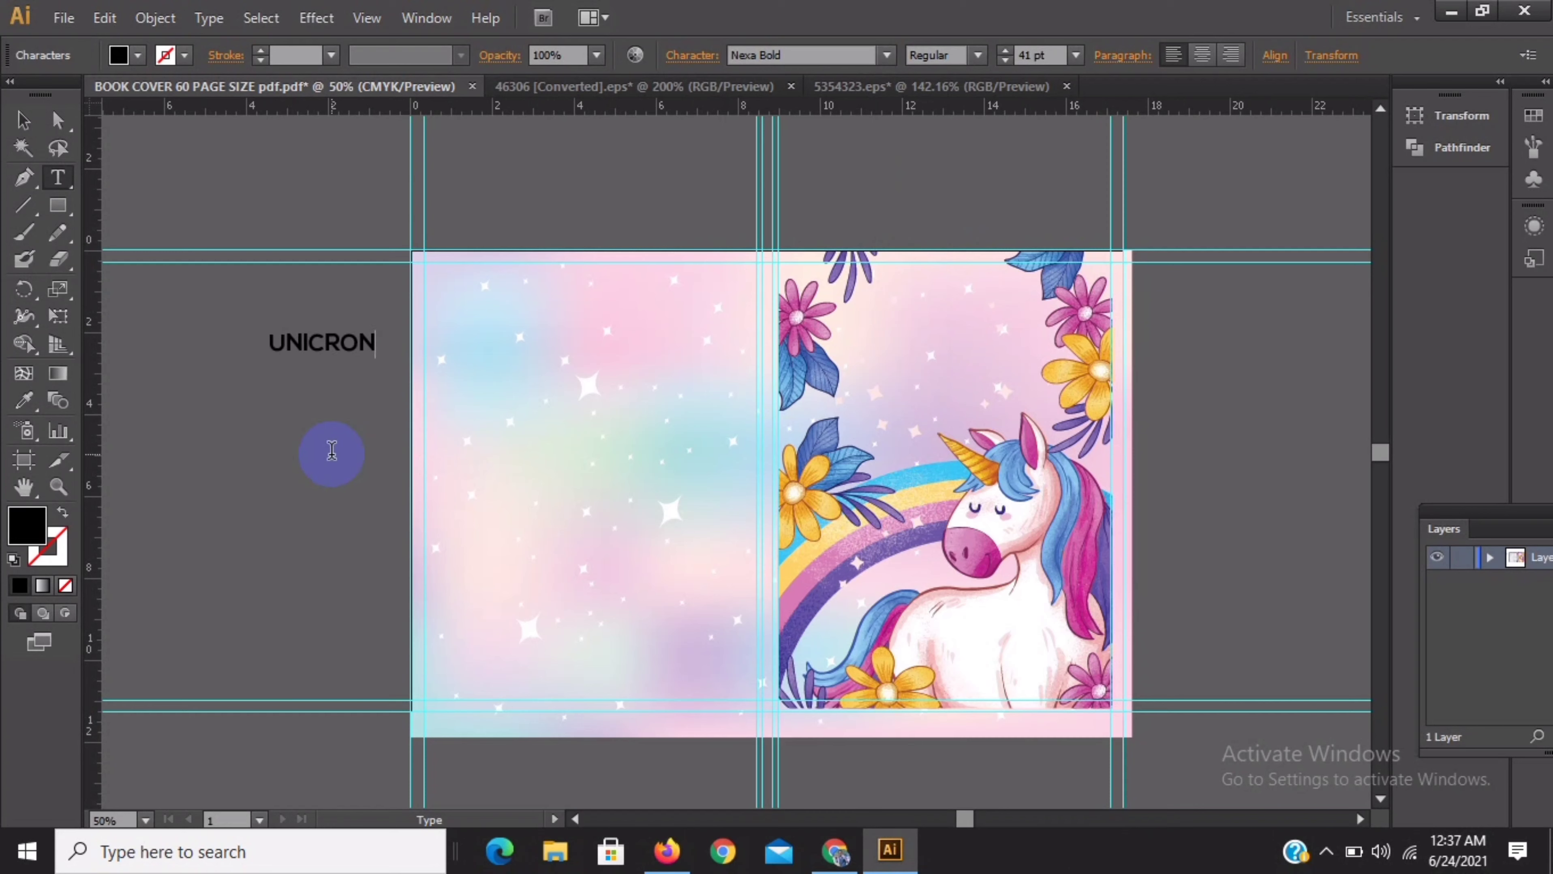
pyautogui.click(23, 120)
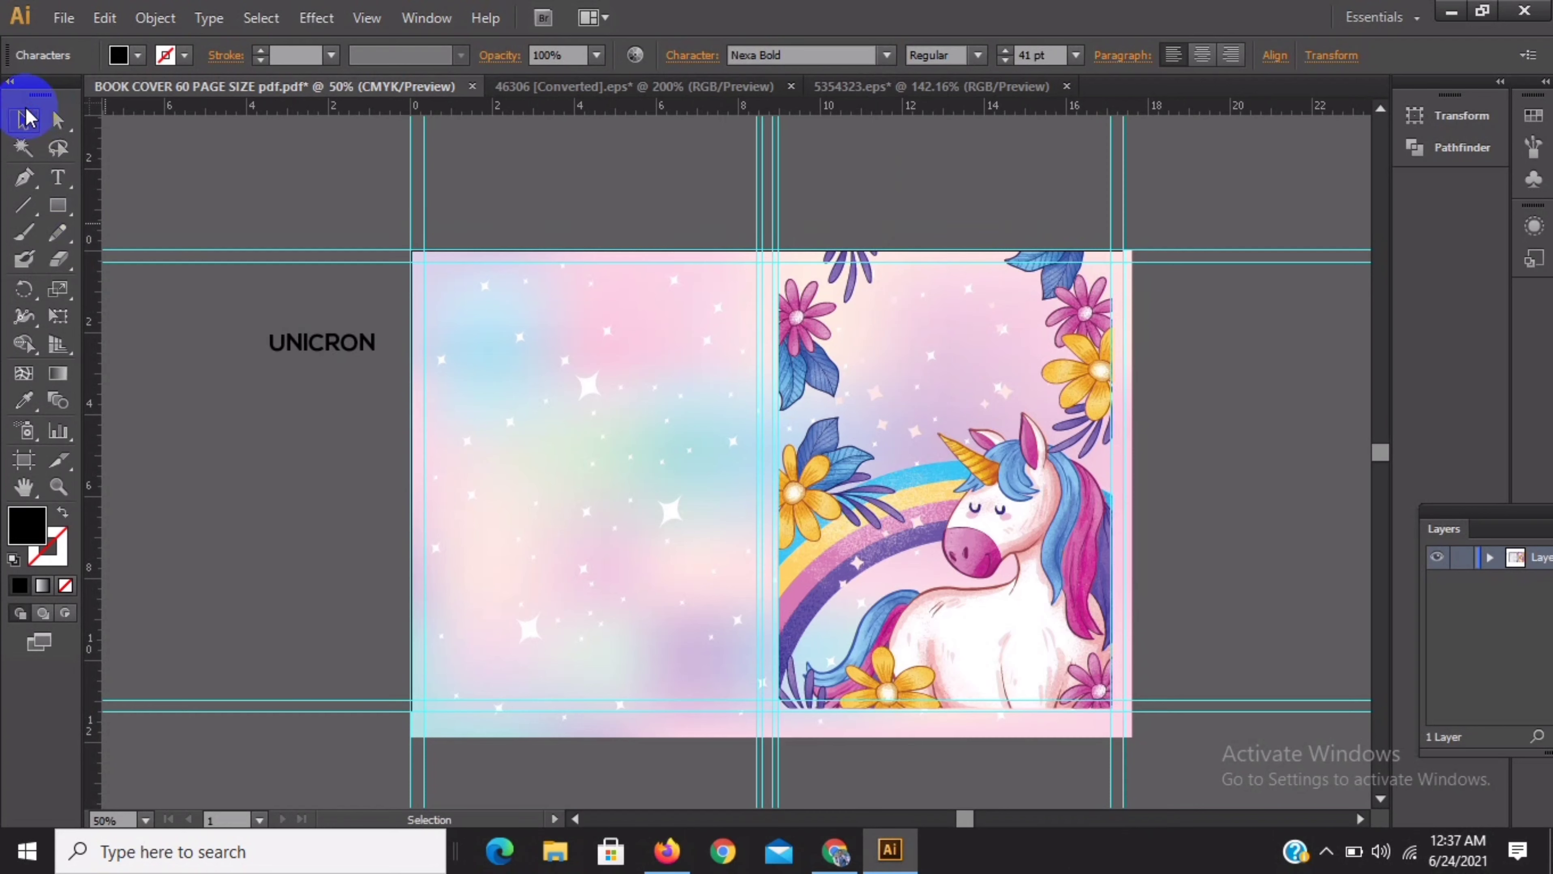
pyautogui.click(181, 419)
# Enlarge the UNICRON text to about 80 pt and place it between the flowers in the upper part of the front cover
pyautogui.click(340, 353)
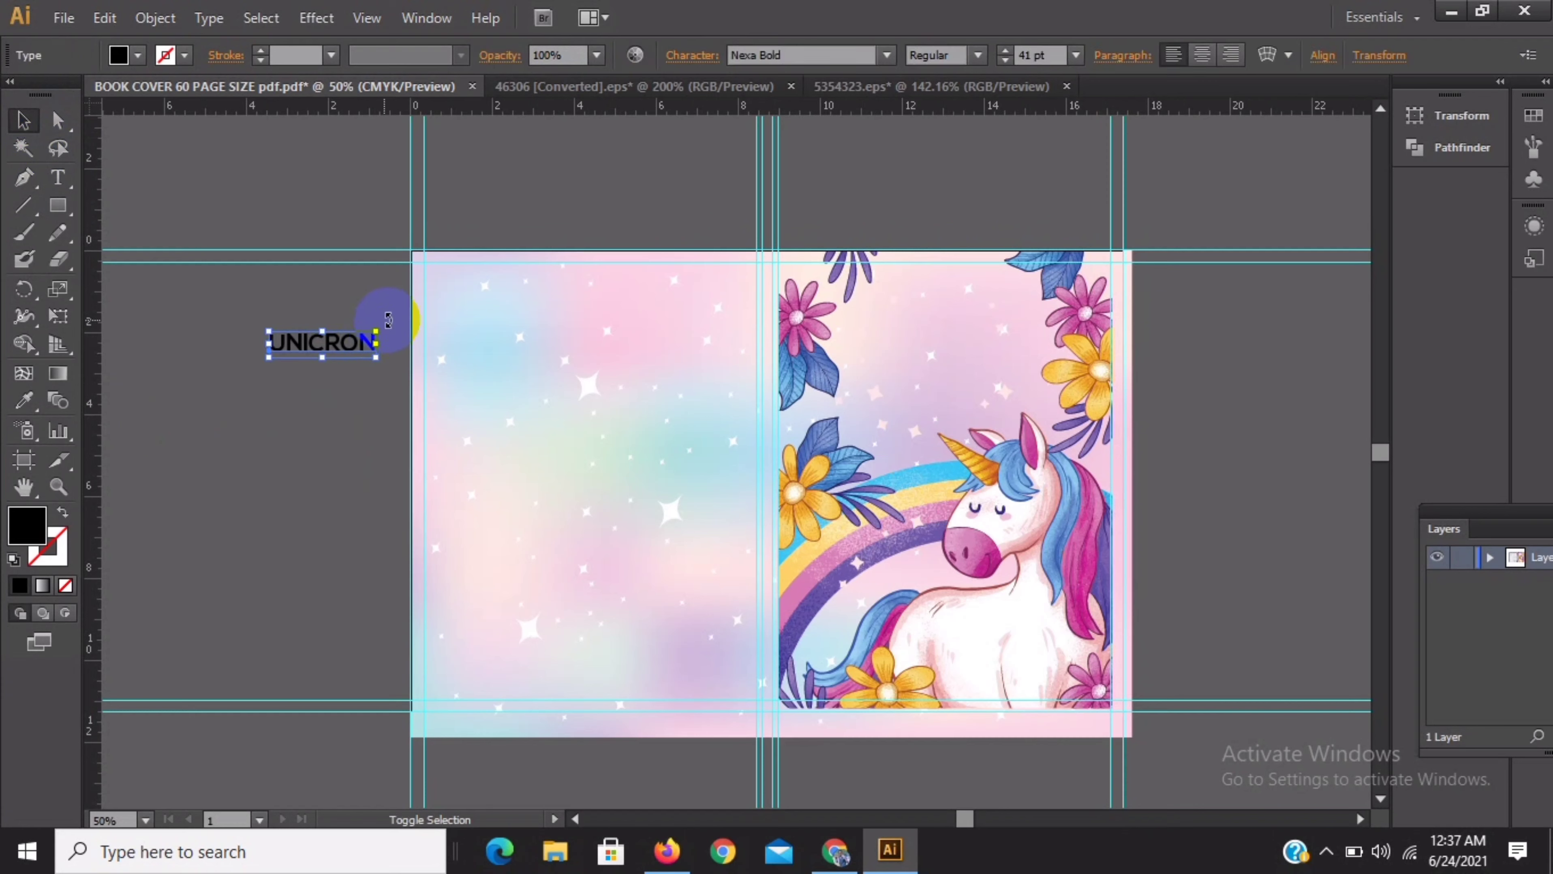
pyautogui.moveTo(375, 330); pyautogui.dragTo(527, 218)
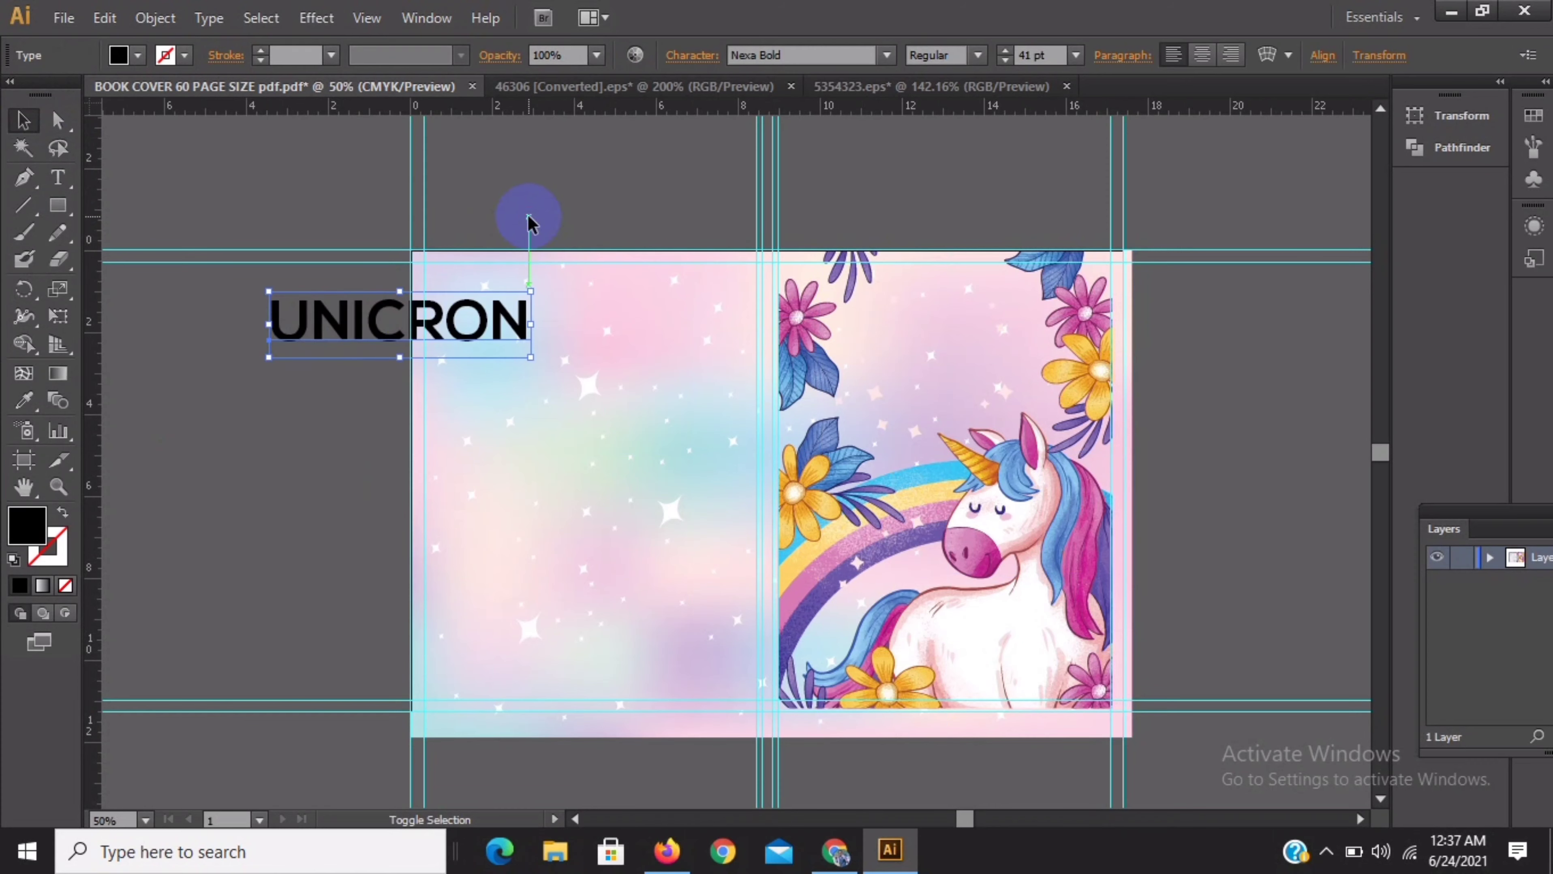
pyautogui.click(260, 444)
pyautogui.moveTo(366, 337); pyautogui.dragTo(941, 363)
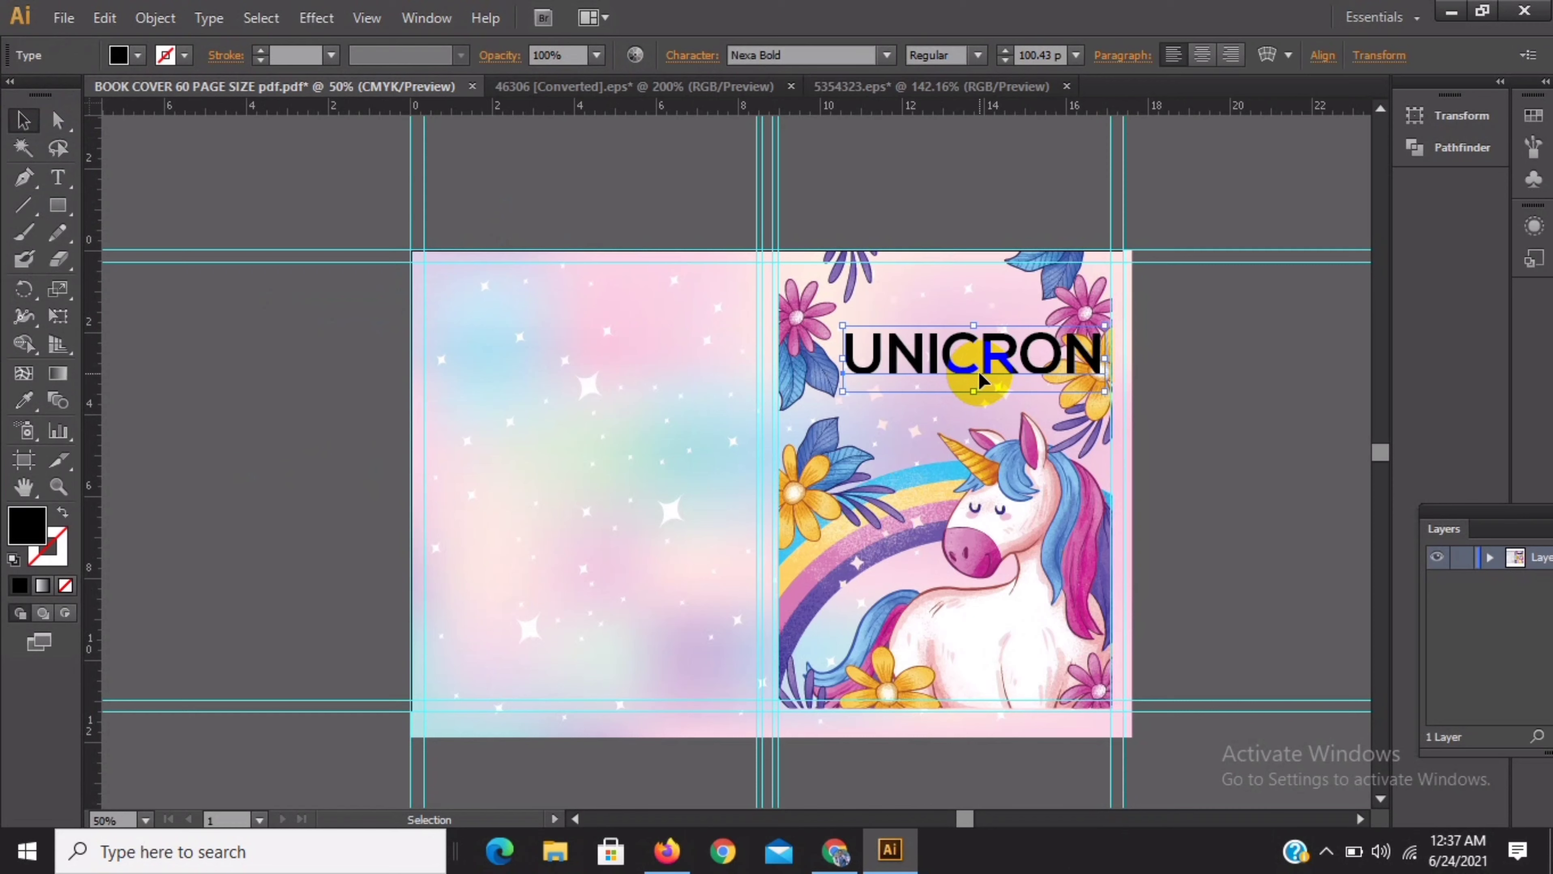
pyautogui.press('a')
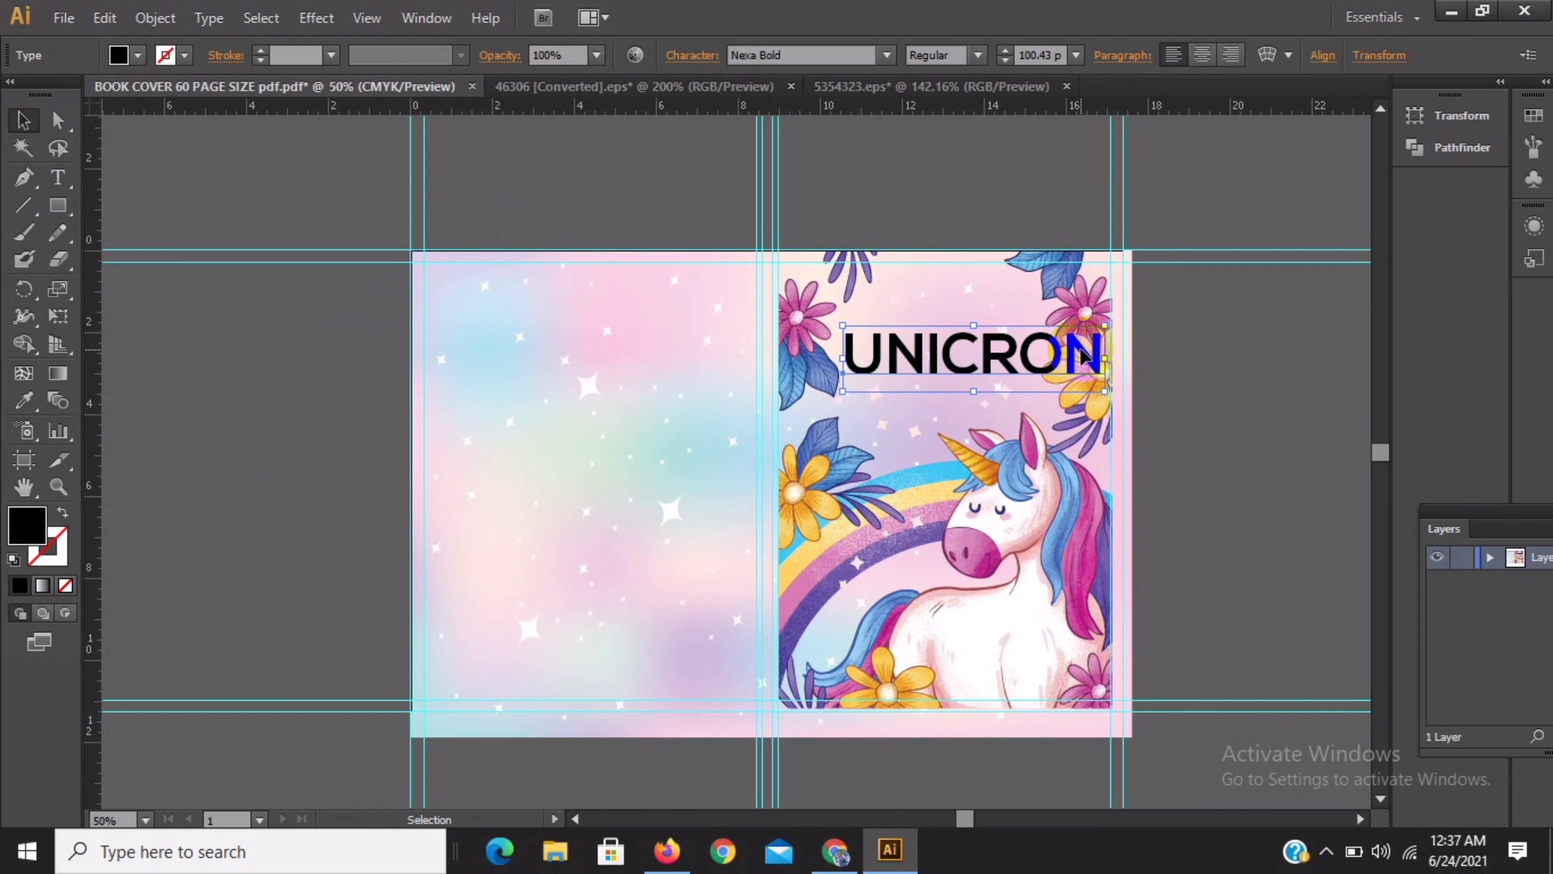
pyautogui.moveTo(1118, 325); pyautogui.dragTo(993, 346)
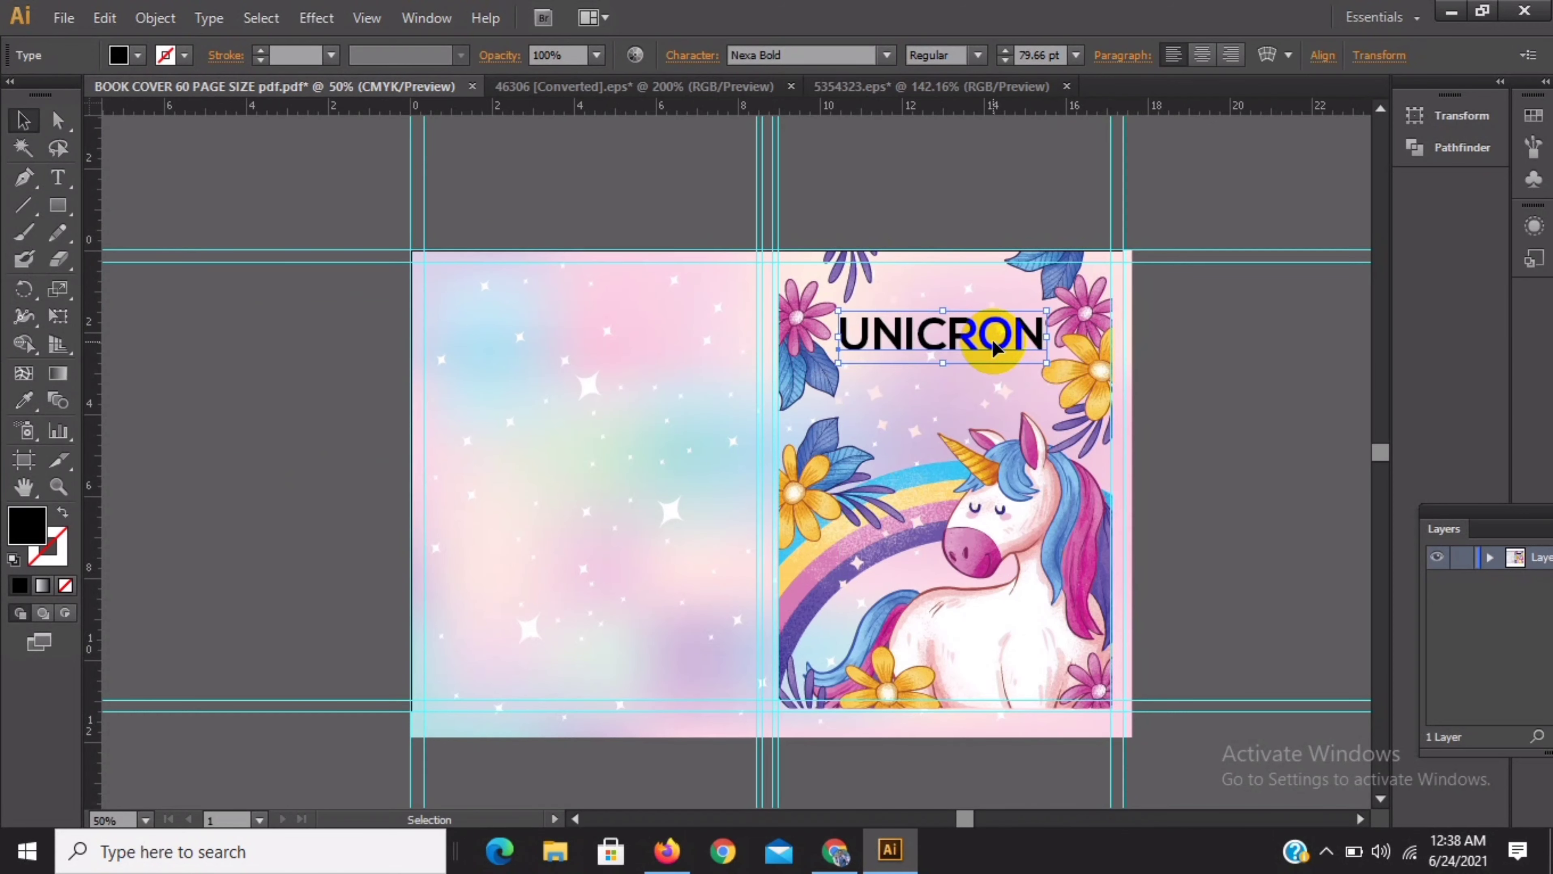
pyautogui.click(1204, 363)
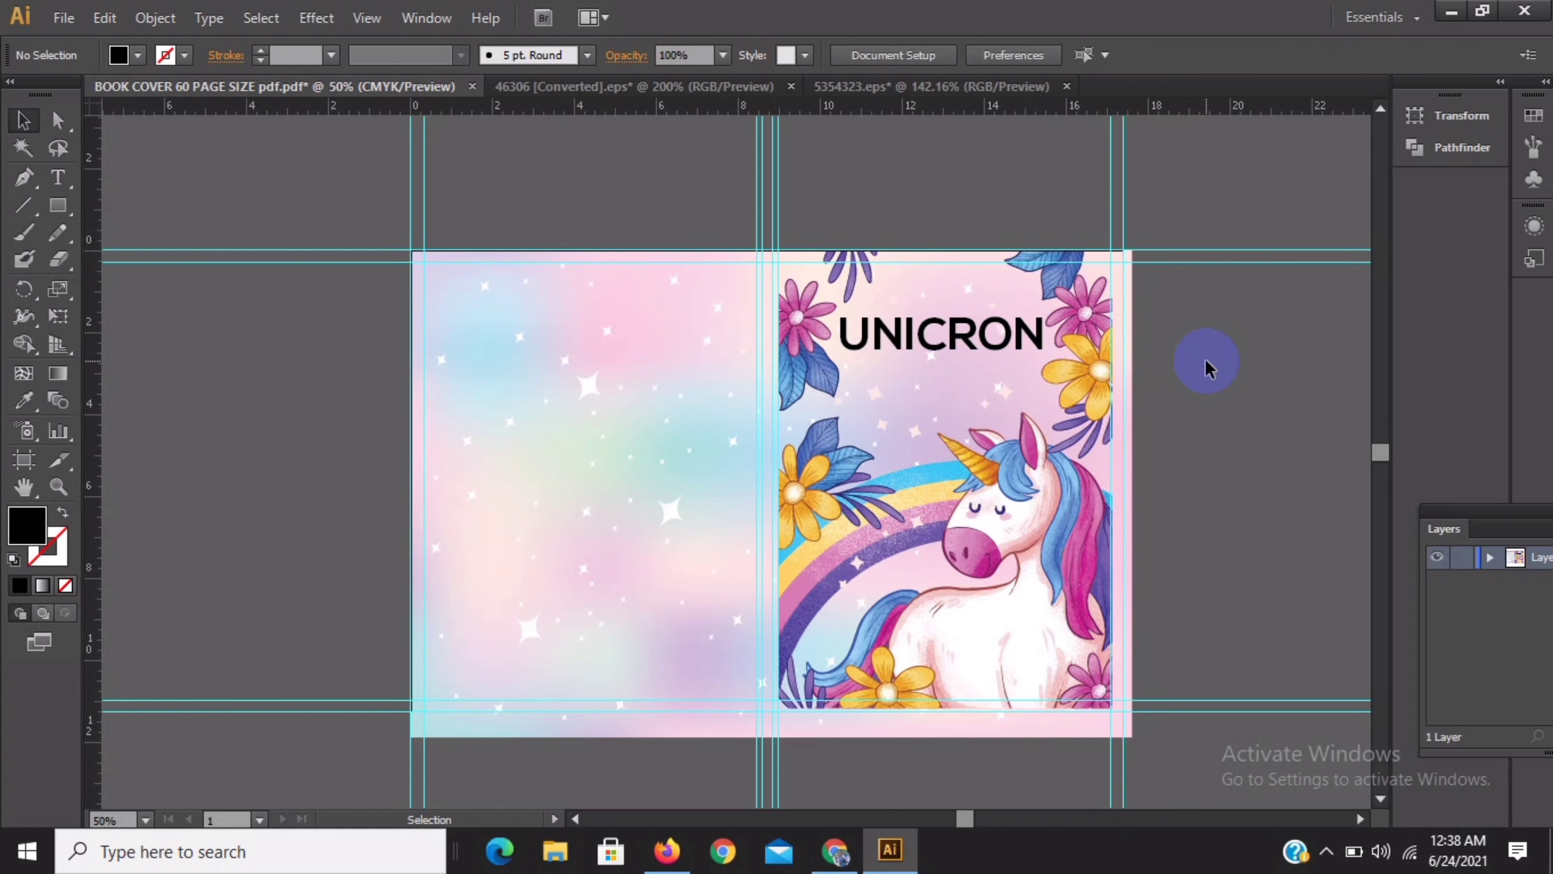
# Convert the UNICRON title text to outlines
pyautogui.click(1009, 350)
pyautogui.rightClick(1008, 350)
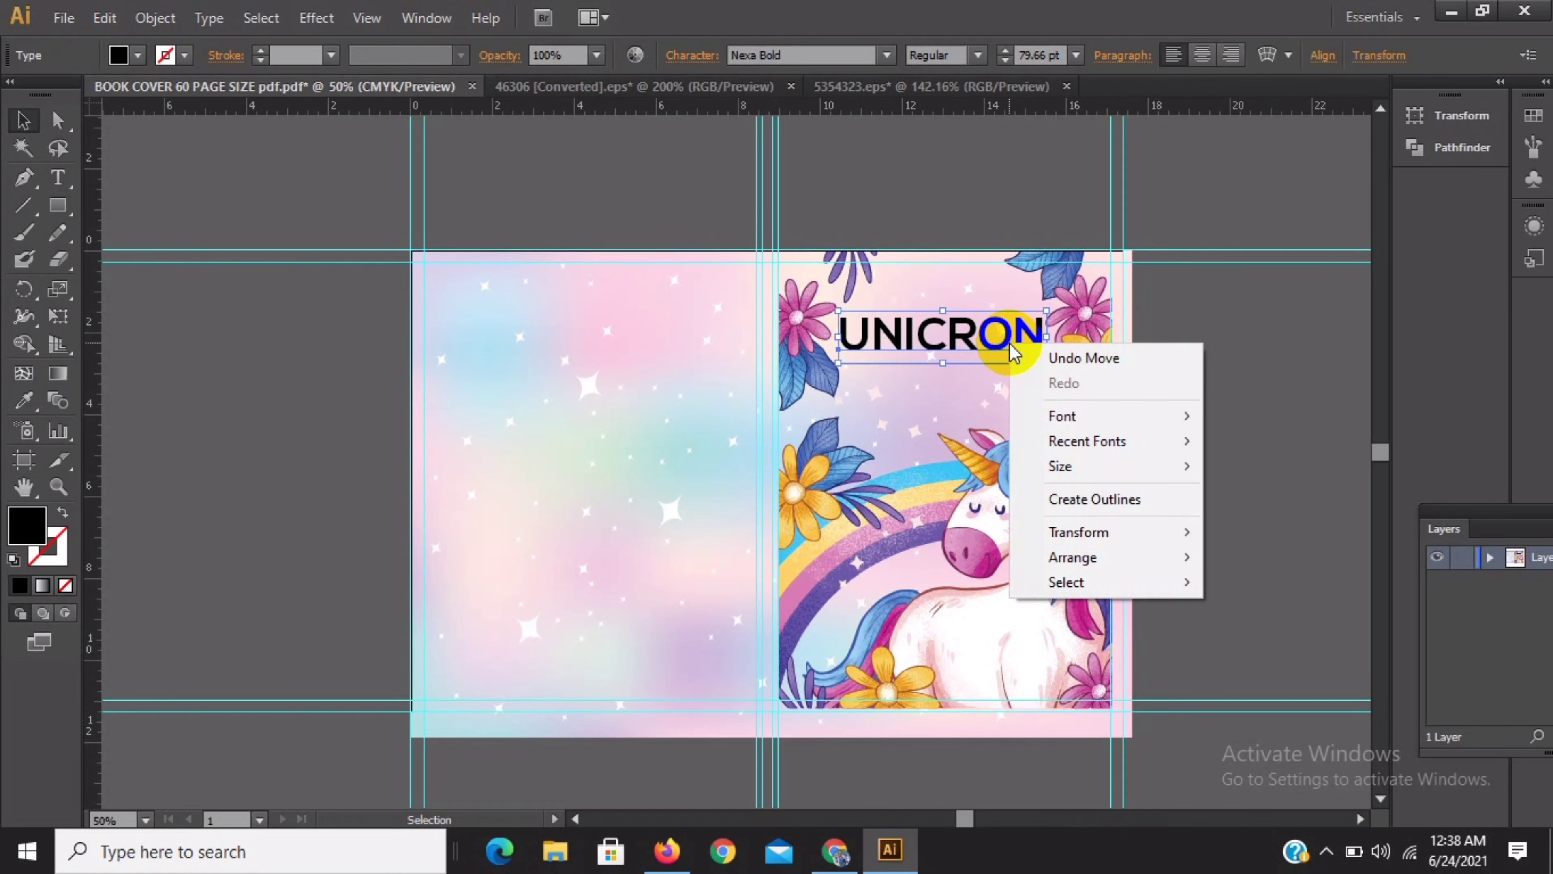
pyautogui.click(1119, 499)
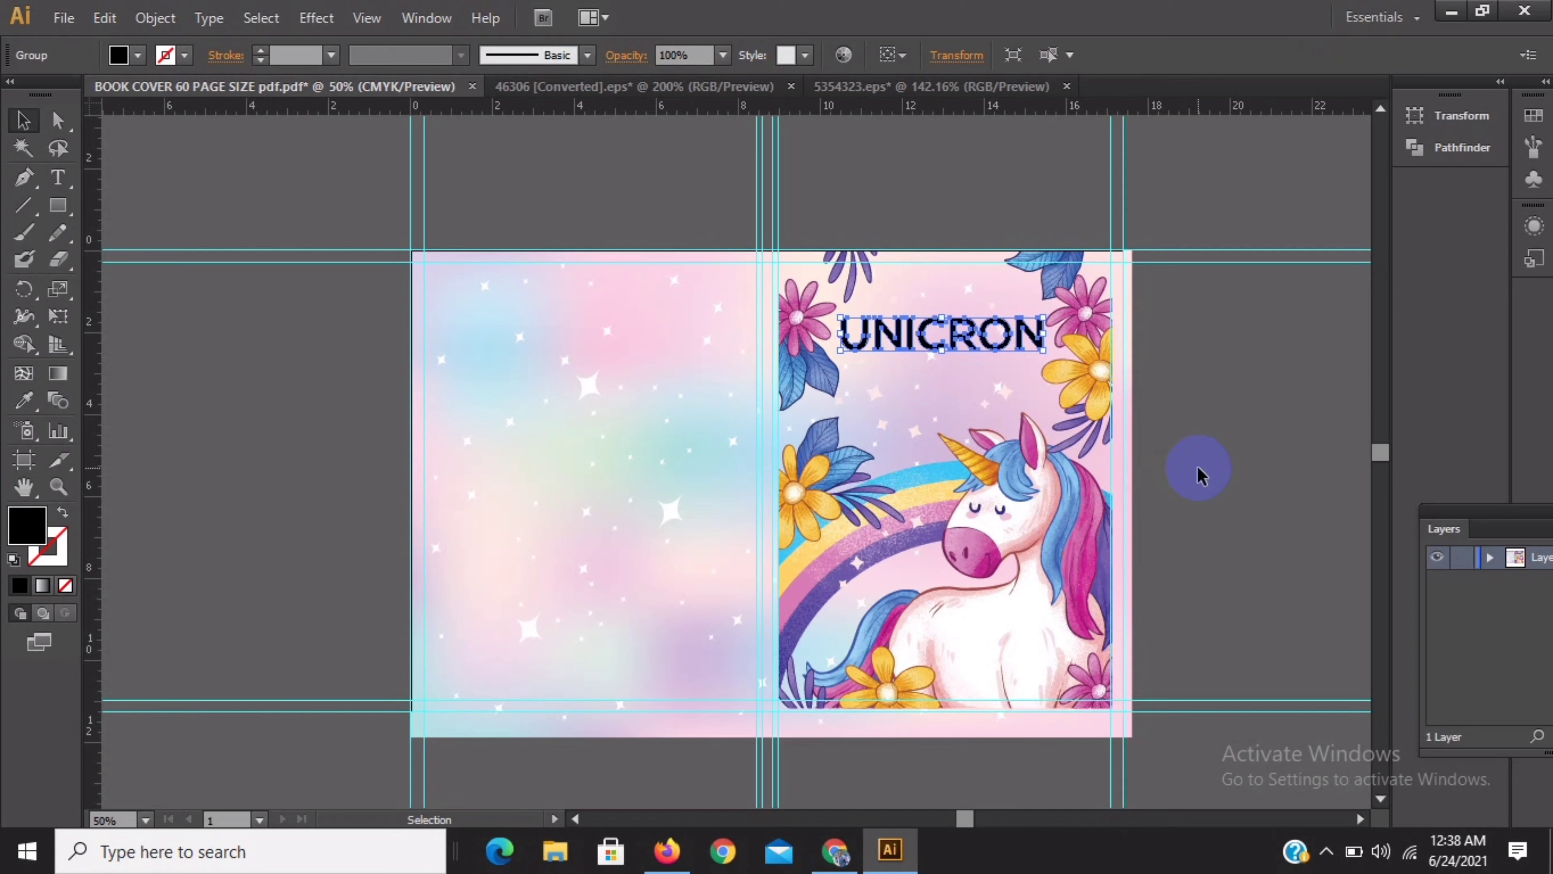
# Fill the outlined UNICRON title with the crimson color BC204D
pyautogui.click(34, 520)
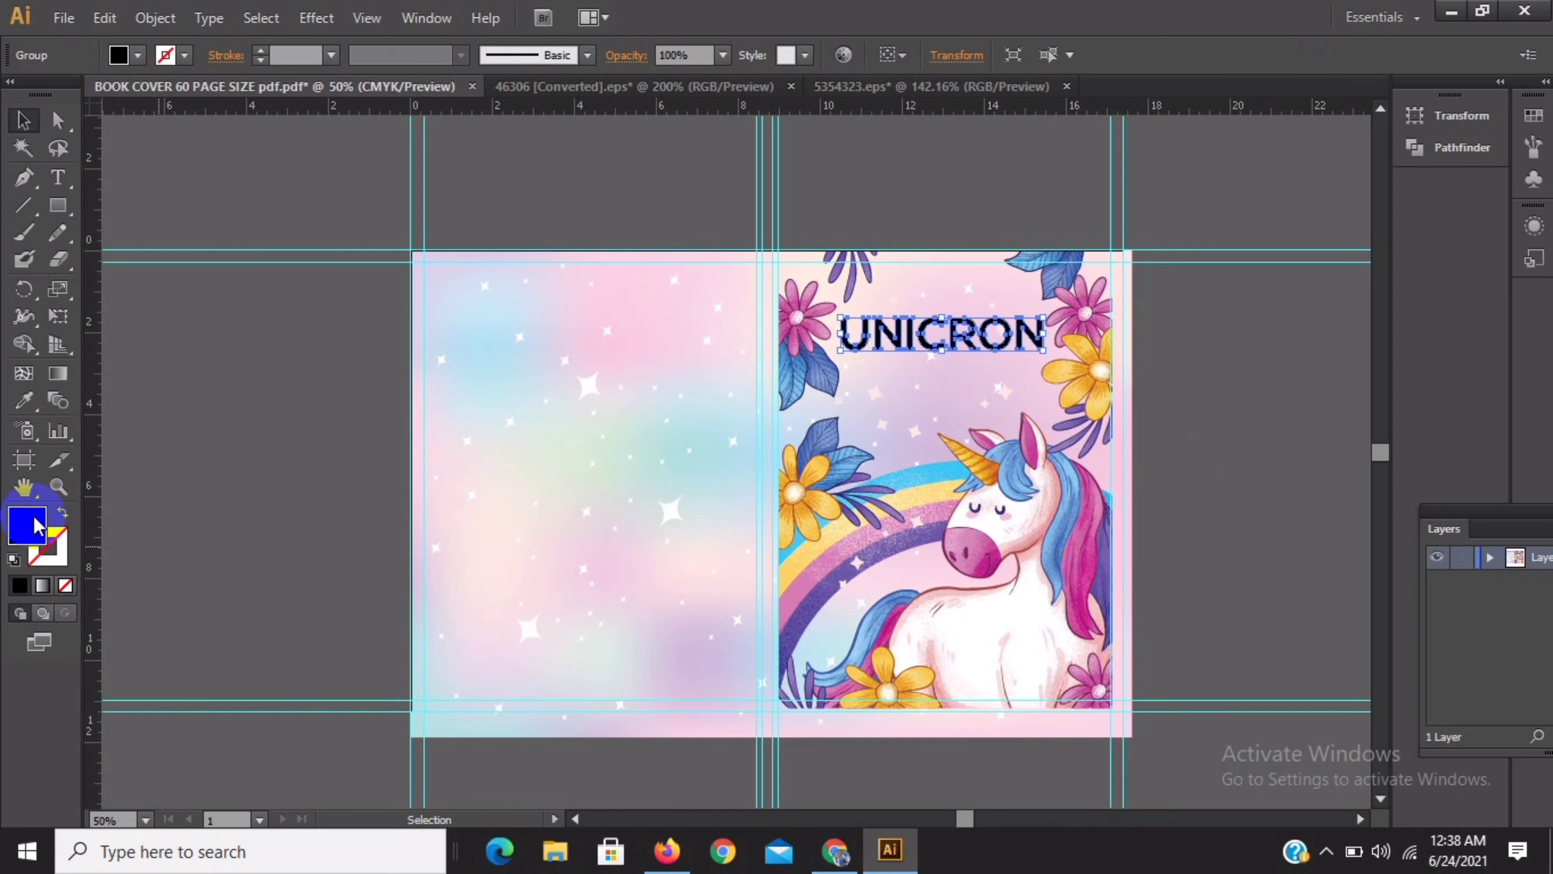
pyautogui.doubleClick(36, 523)
pyautogui.click(716, 355)
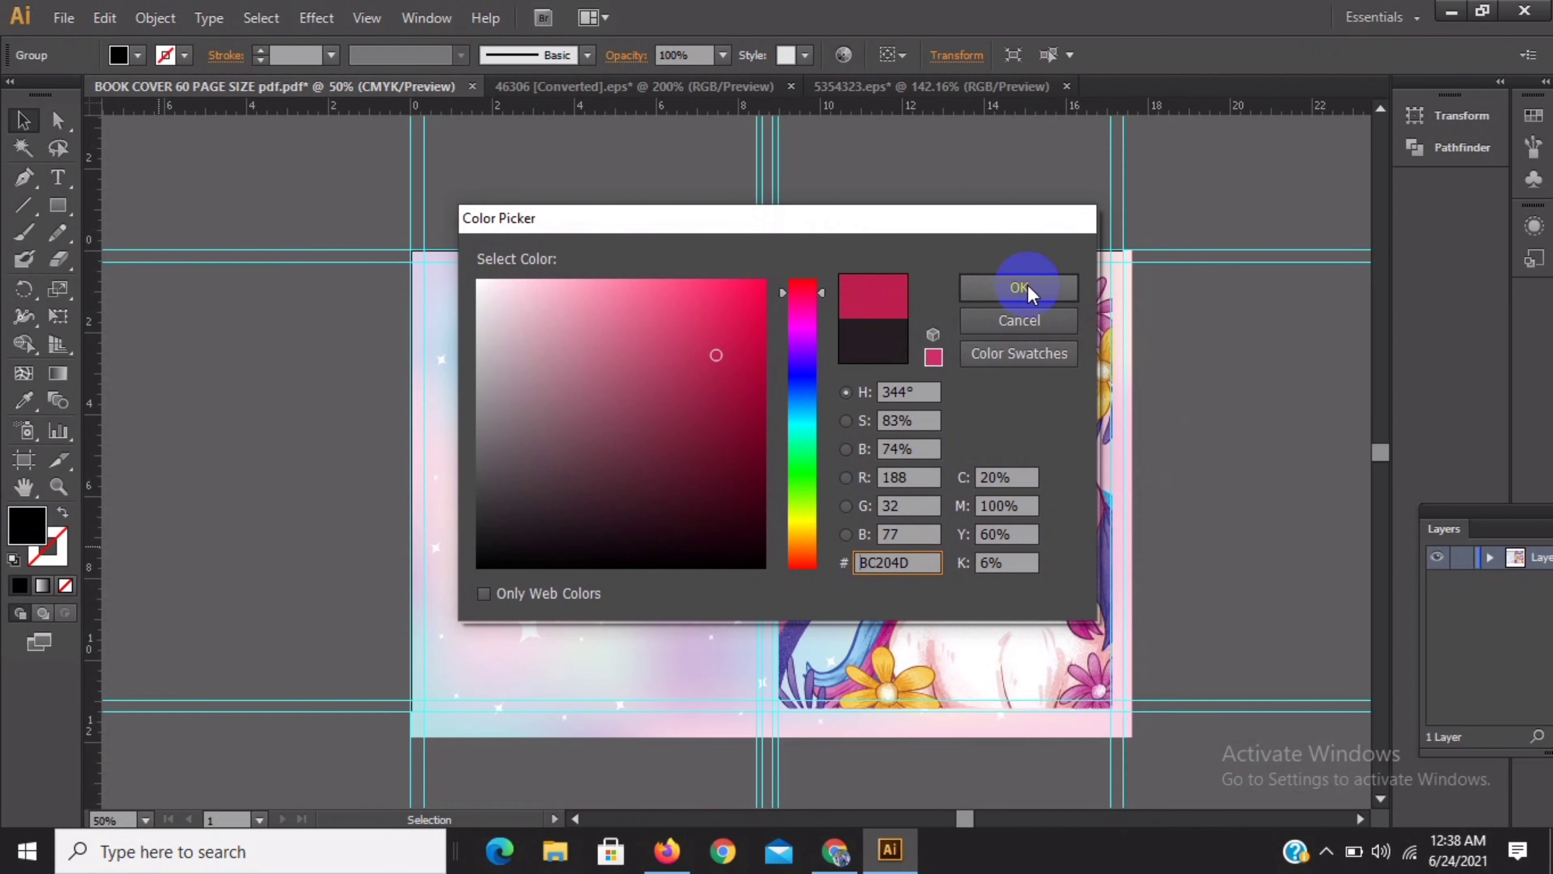
pyautogui.click(1029, 291)
pyautogui.click(1150, 406)
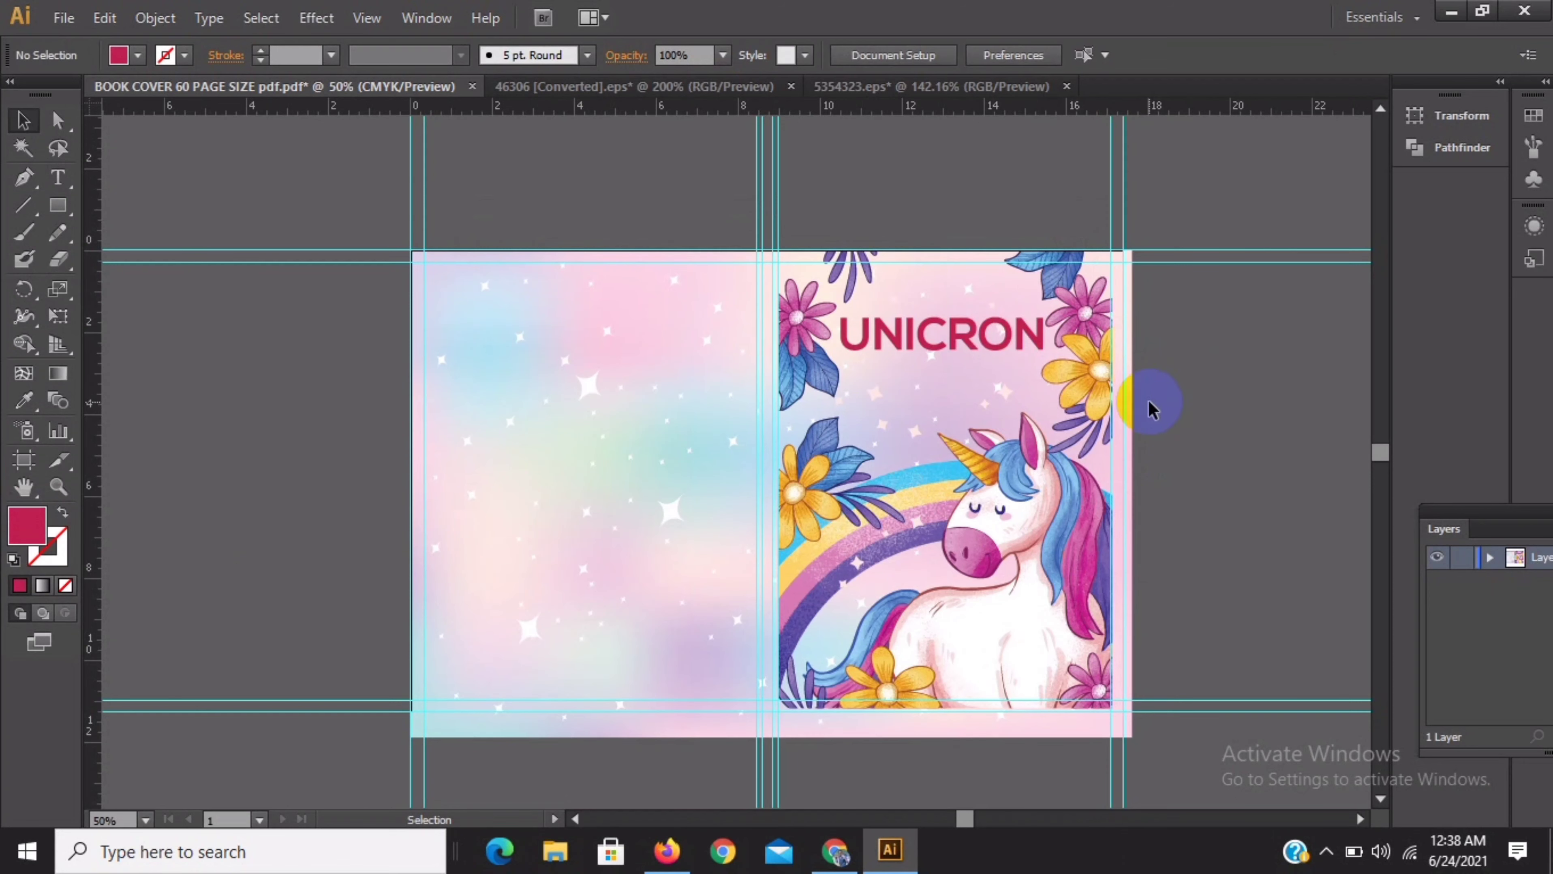
# Apply the preset Orange, Yellow gradient to the UNICRON title's fill
pyautogui.click(964, 335)
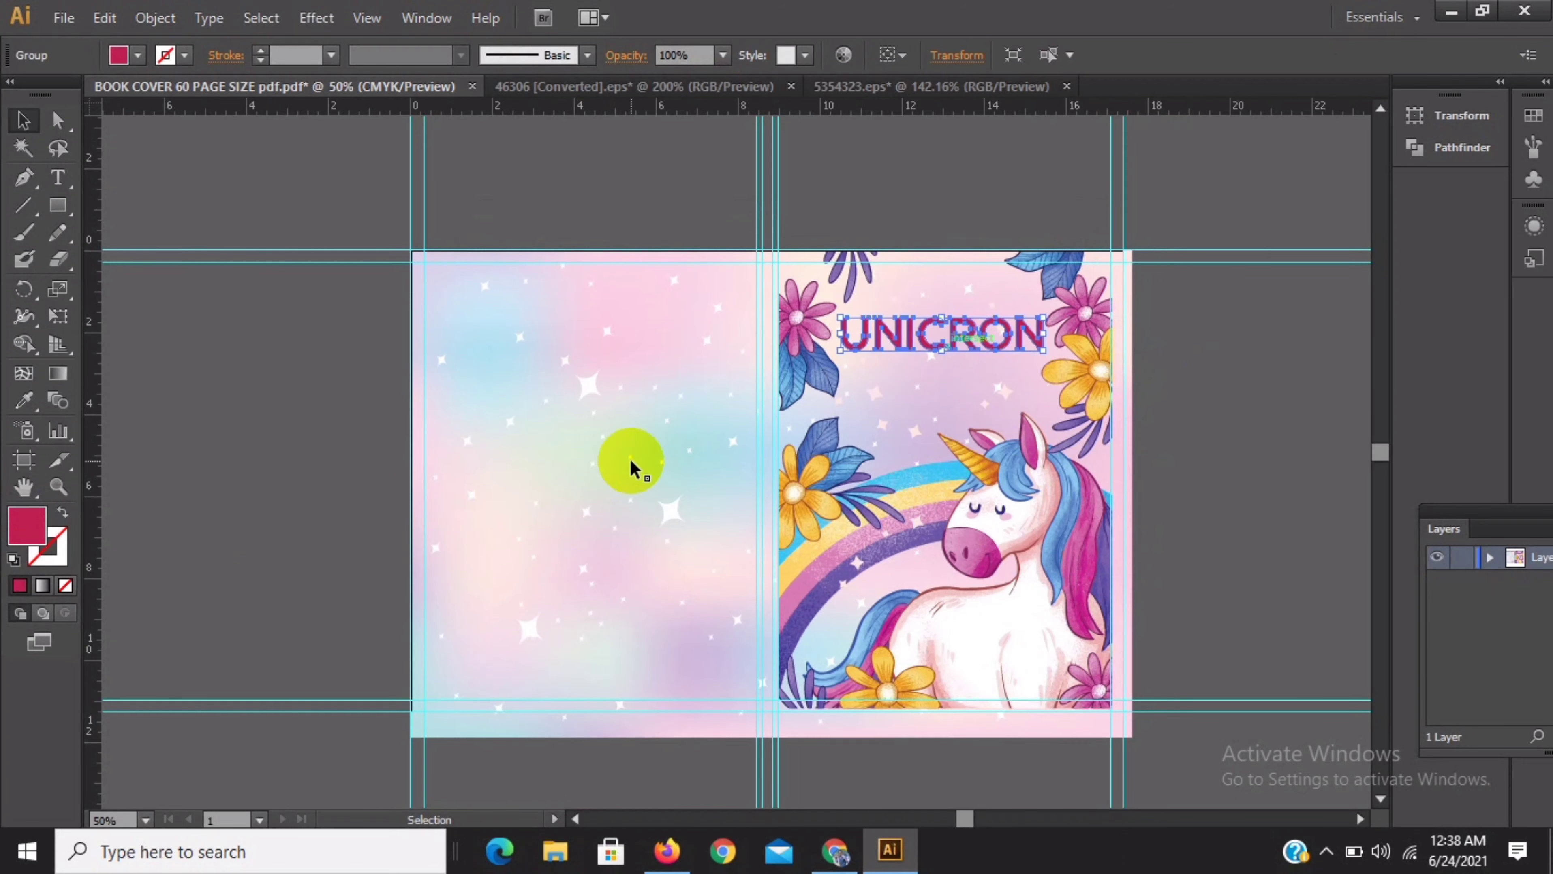
pyautogui.doubleClick(59, 375)
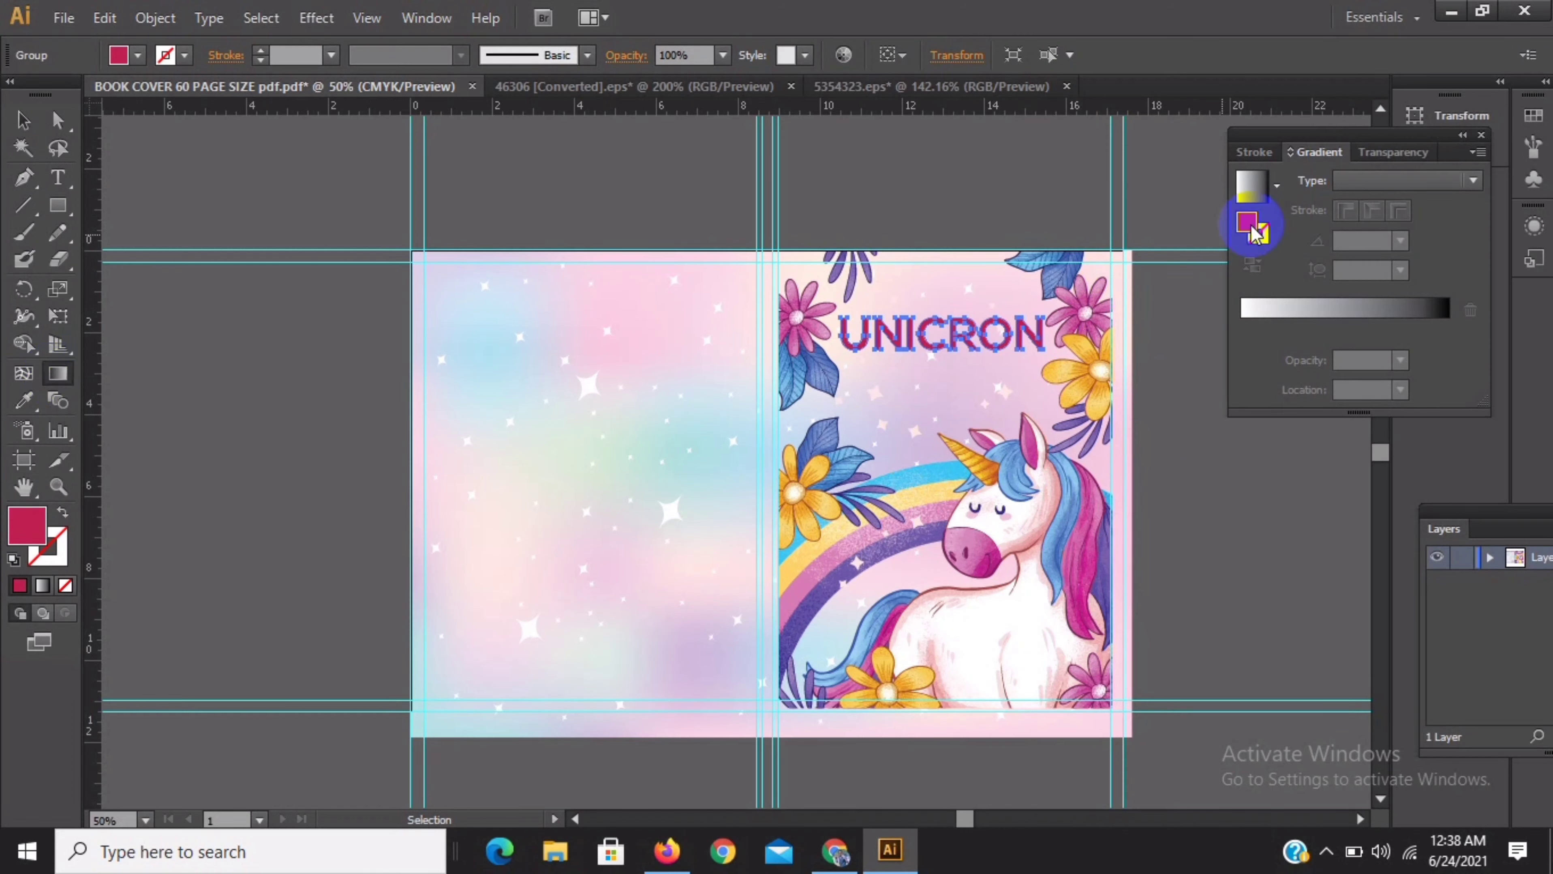
pyautogui.click(1276, 186)
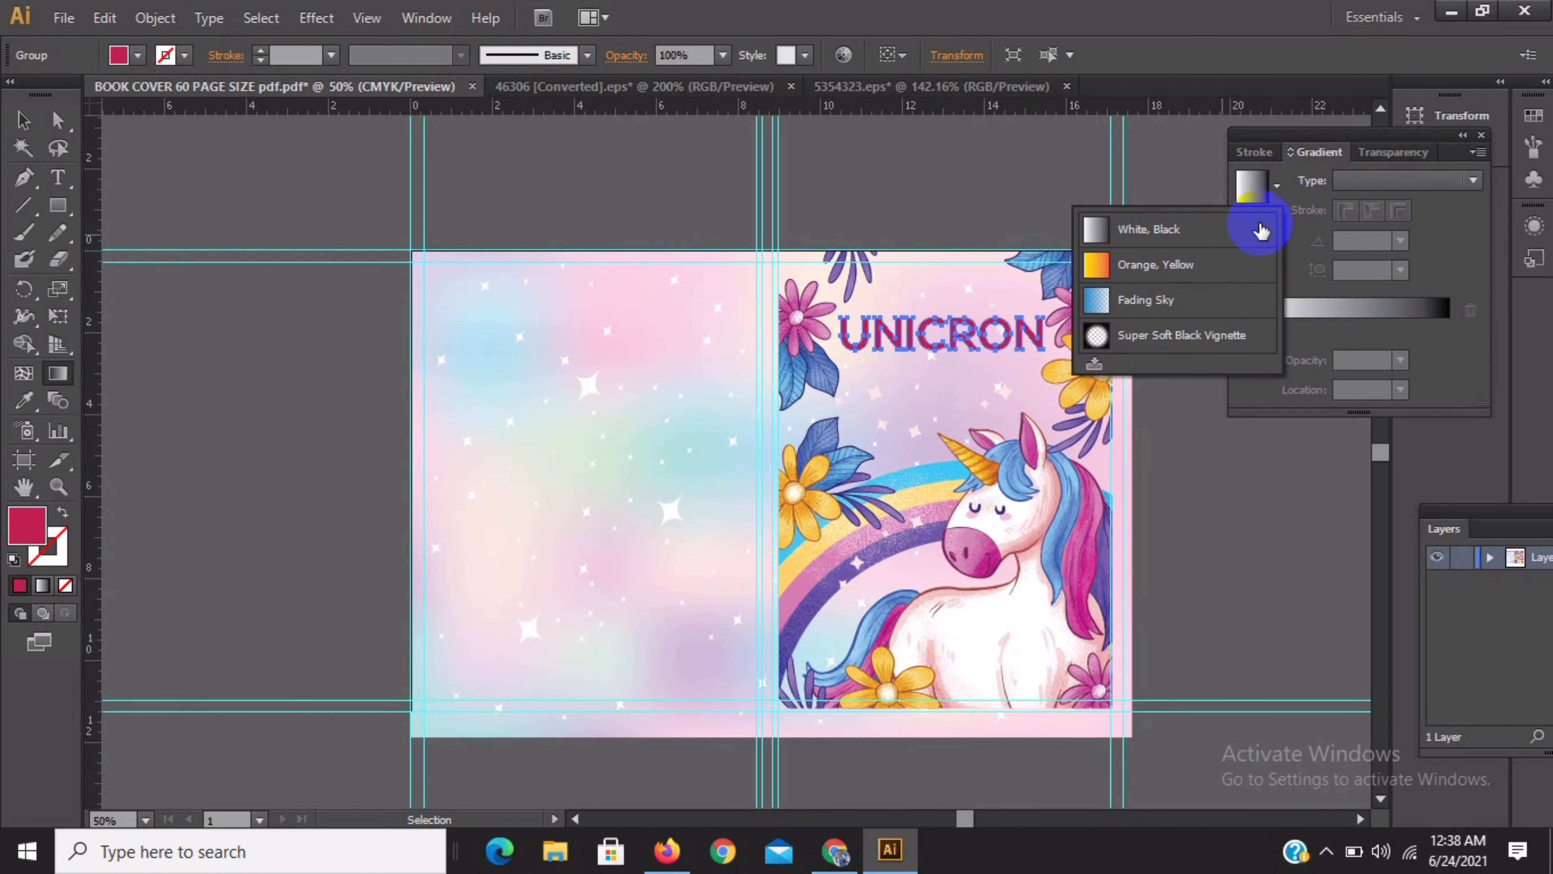
pyautogui.click(1173, 268)
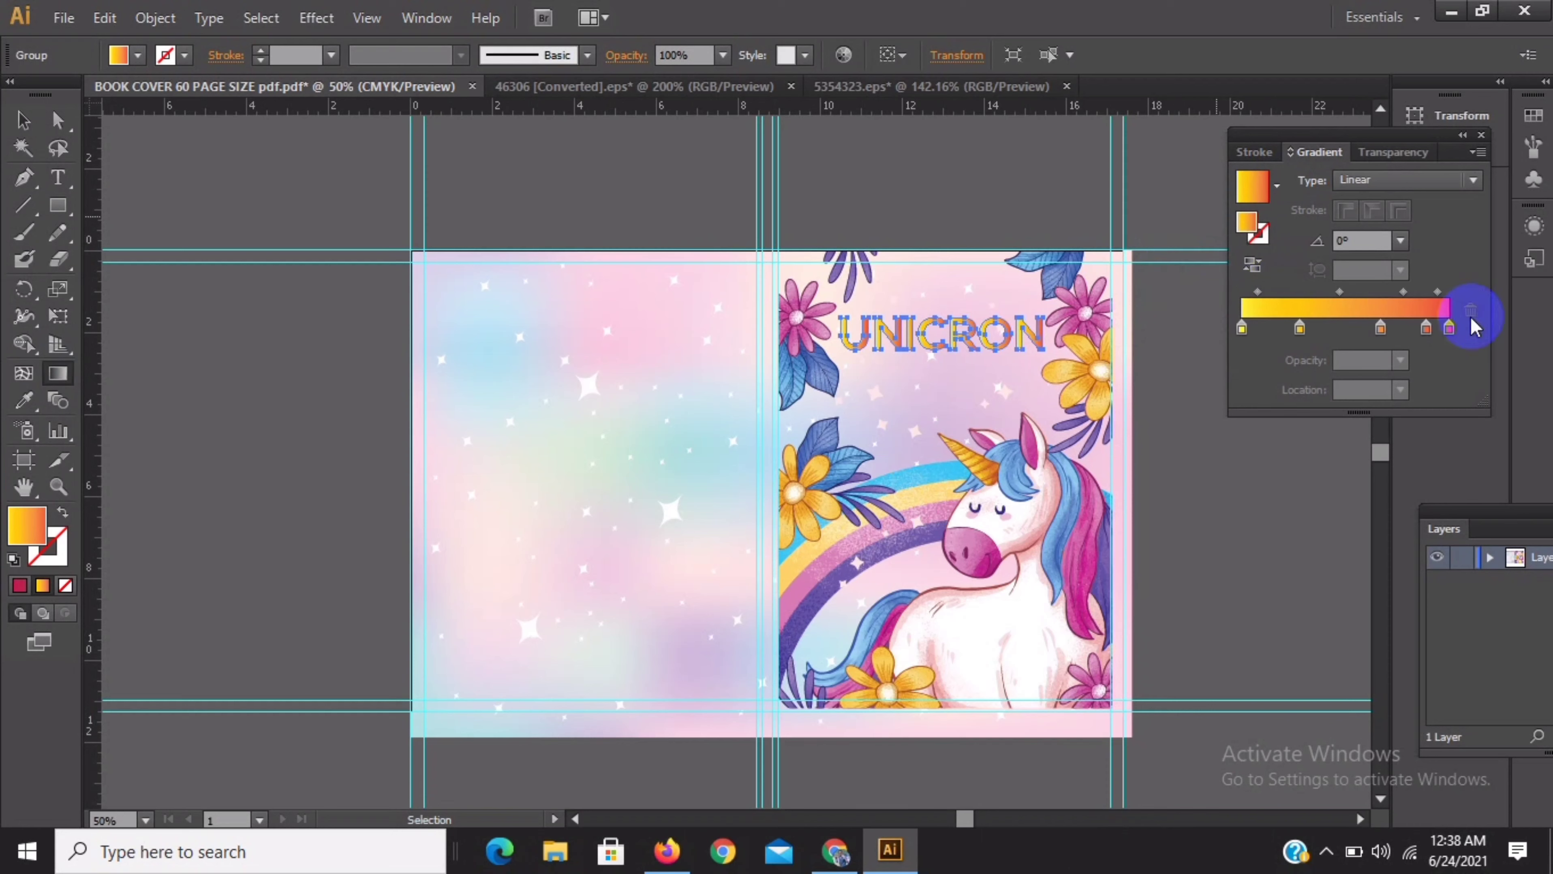
# Try coloring the UNICRON title by sampling the artwork with the Eyedropper, ending on the pink of the unicorn's mane
pyautogui.click(20, 404)
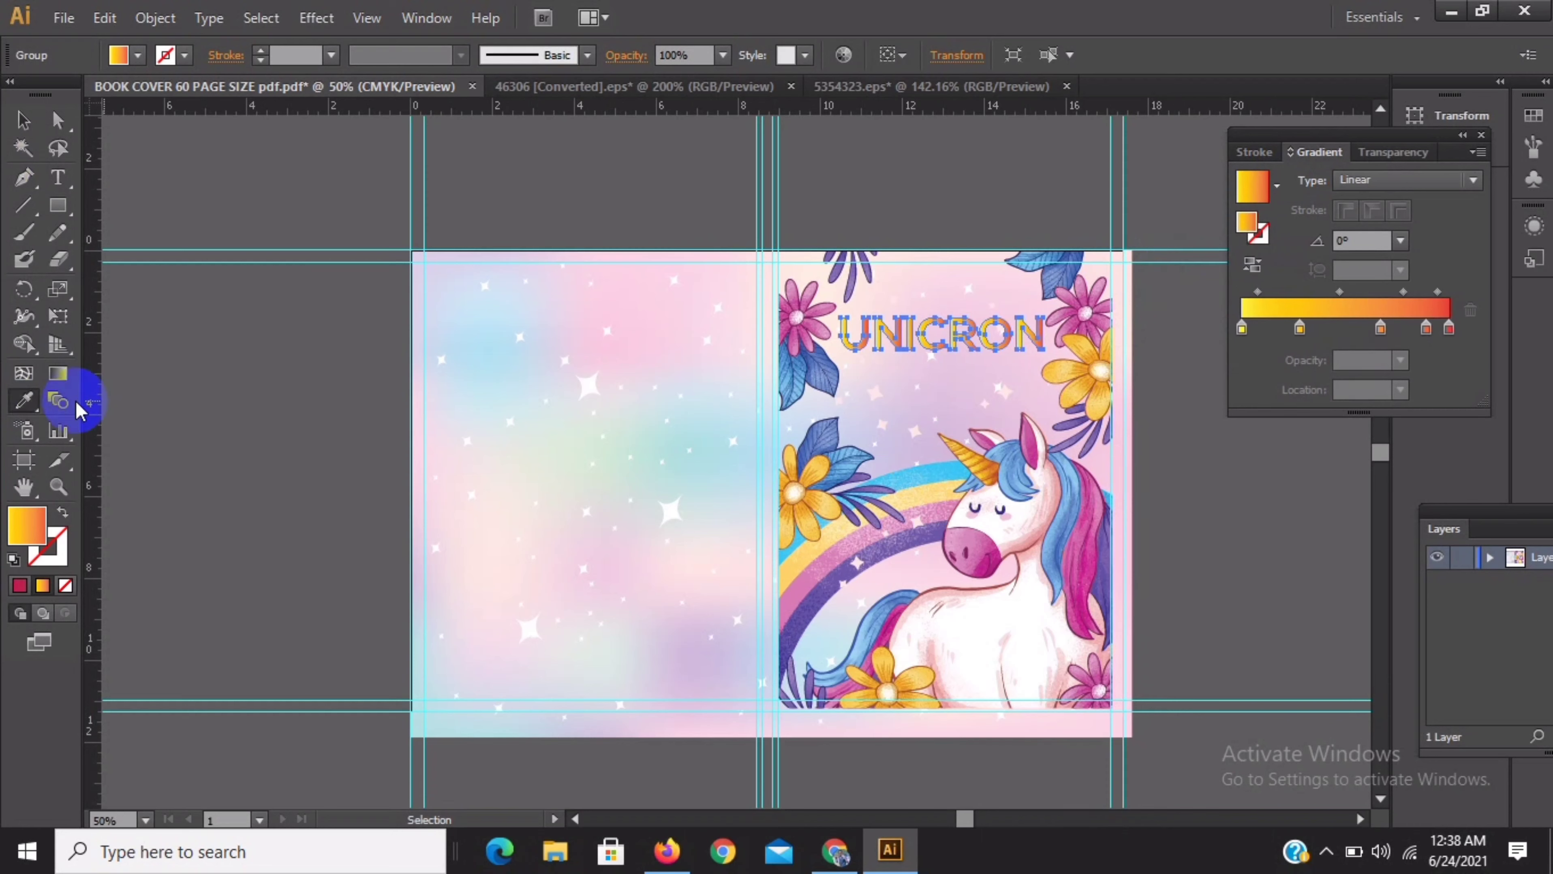
pyautogui.click(24, 401)
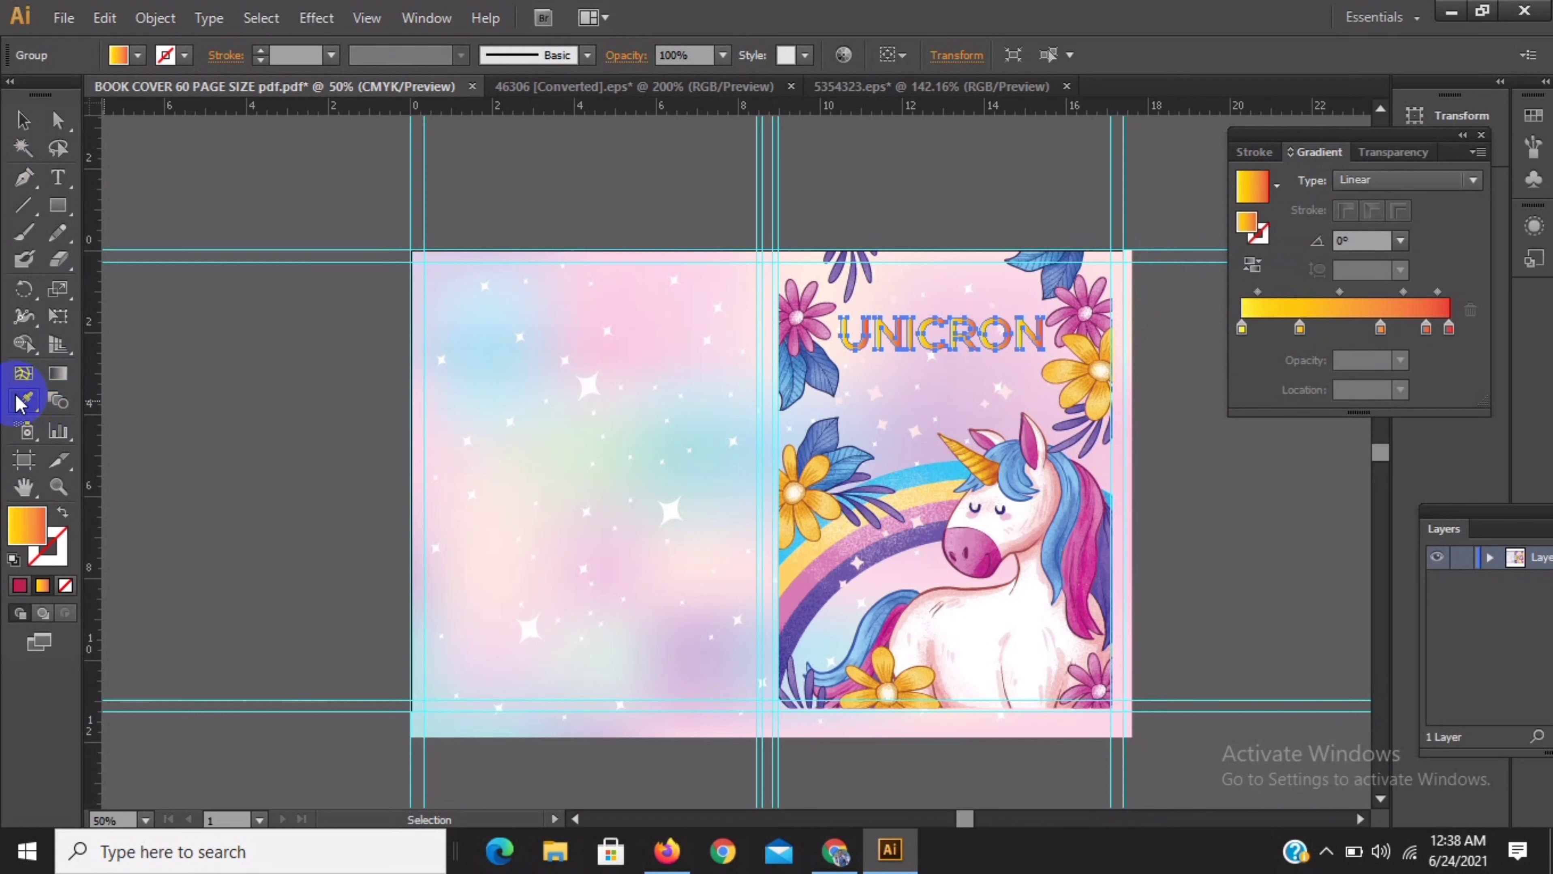
pyautogui.click(1073, 372)
pyautogui.click(1072, 490)
pyautogui.click(1091, 499)
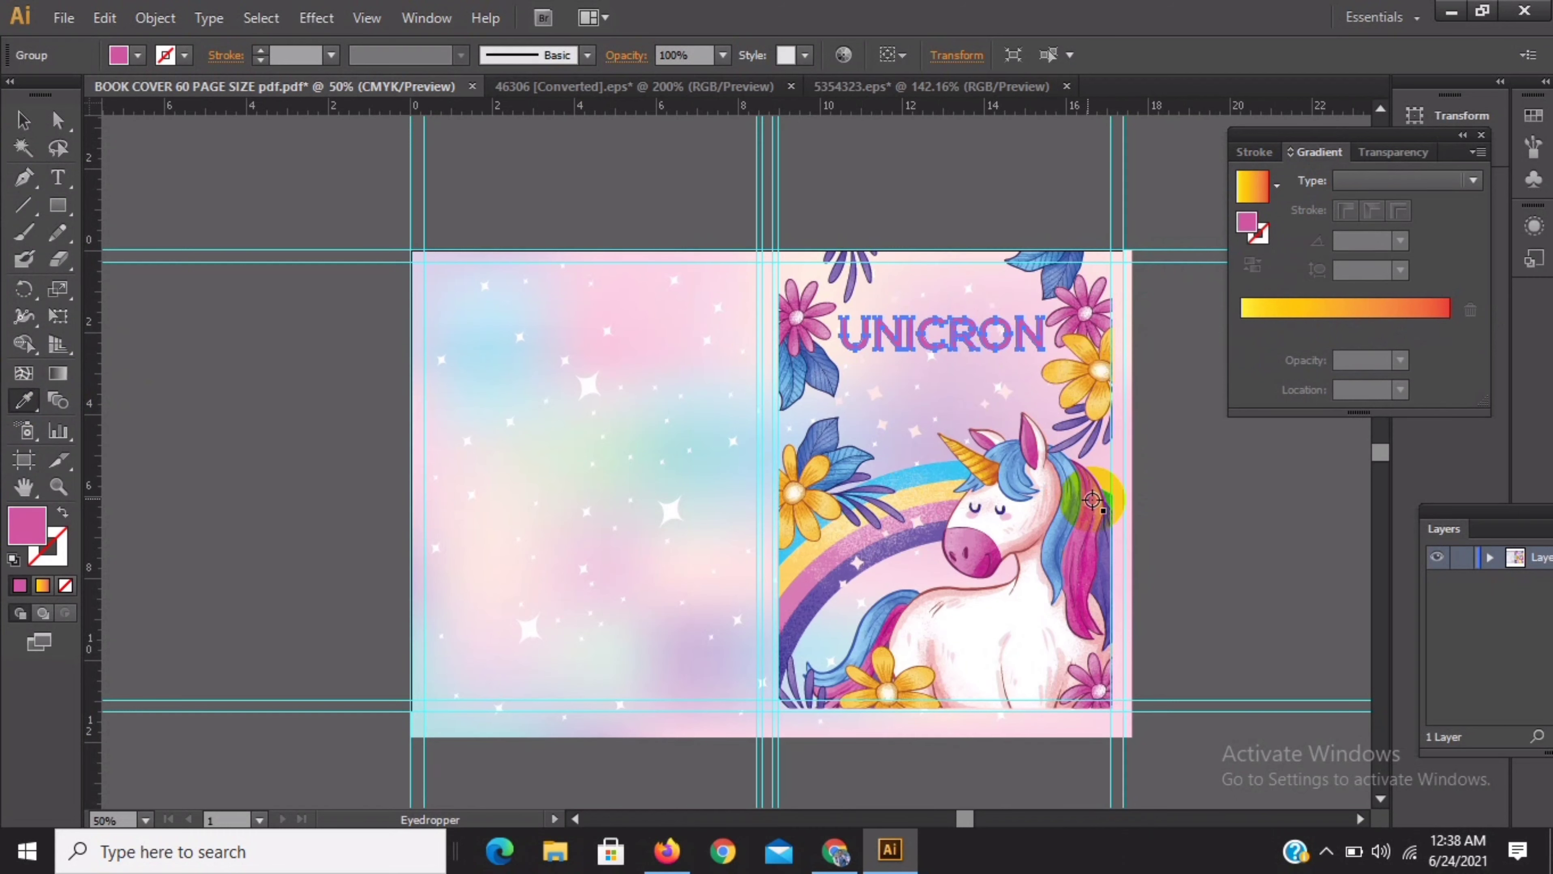
pyautogui.click(23, 121)
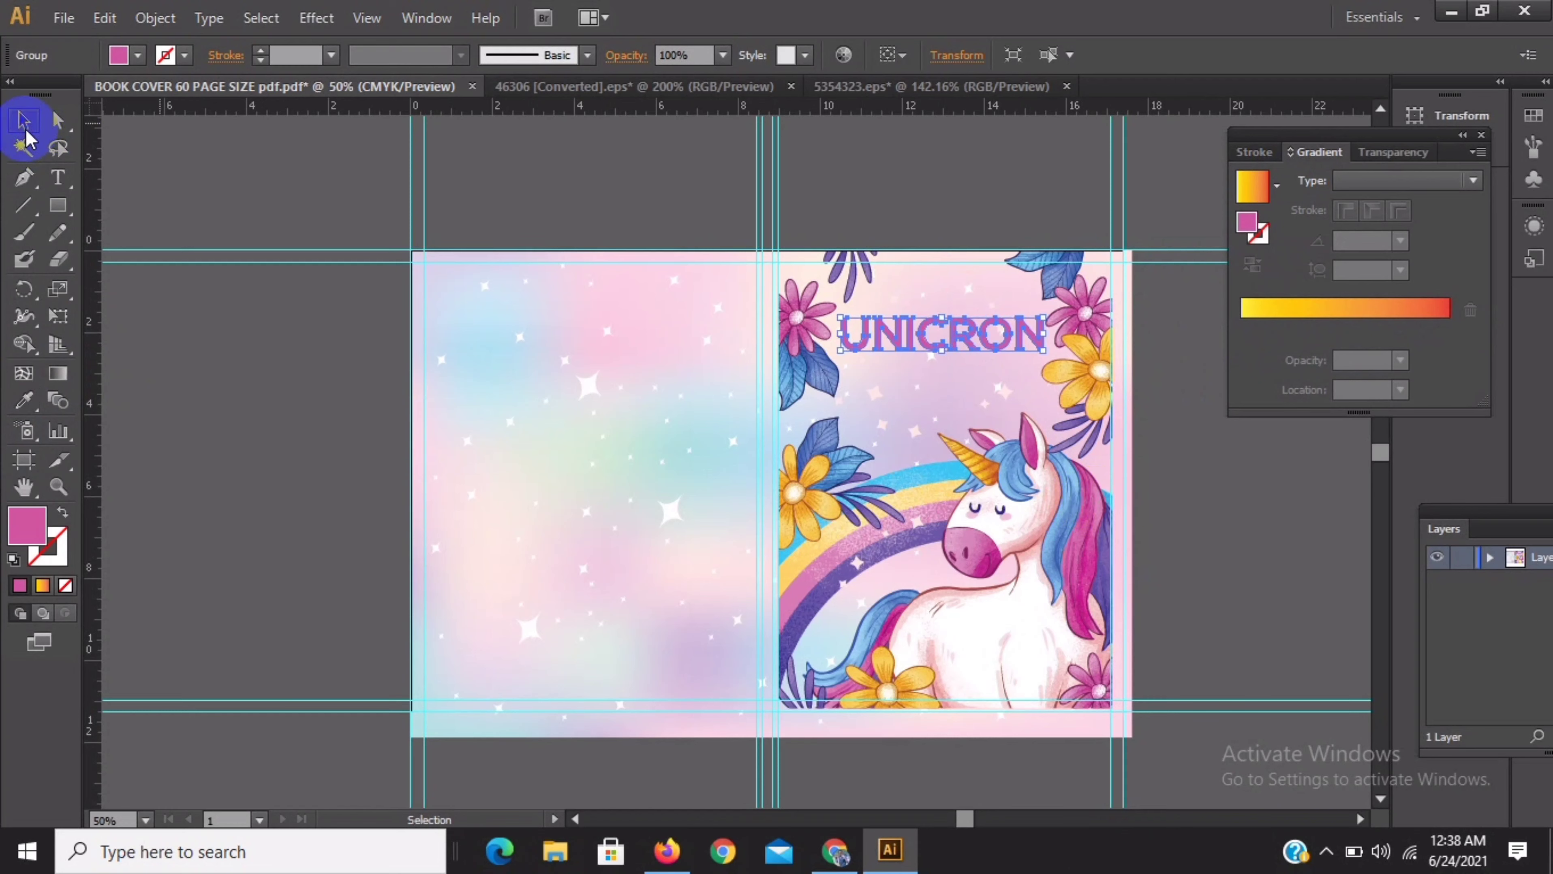
# Reapply the orange-yellow gradient to the UNICRON title and rearrange its color stops, placing the first yellow stop at 3.23%
pyautogui.click(1252, 185)
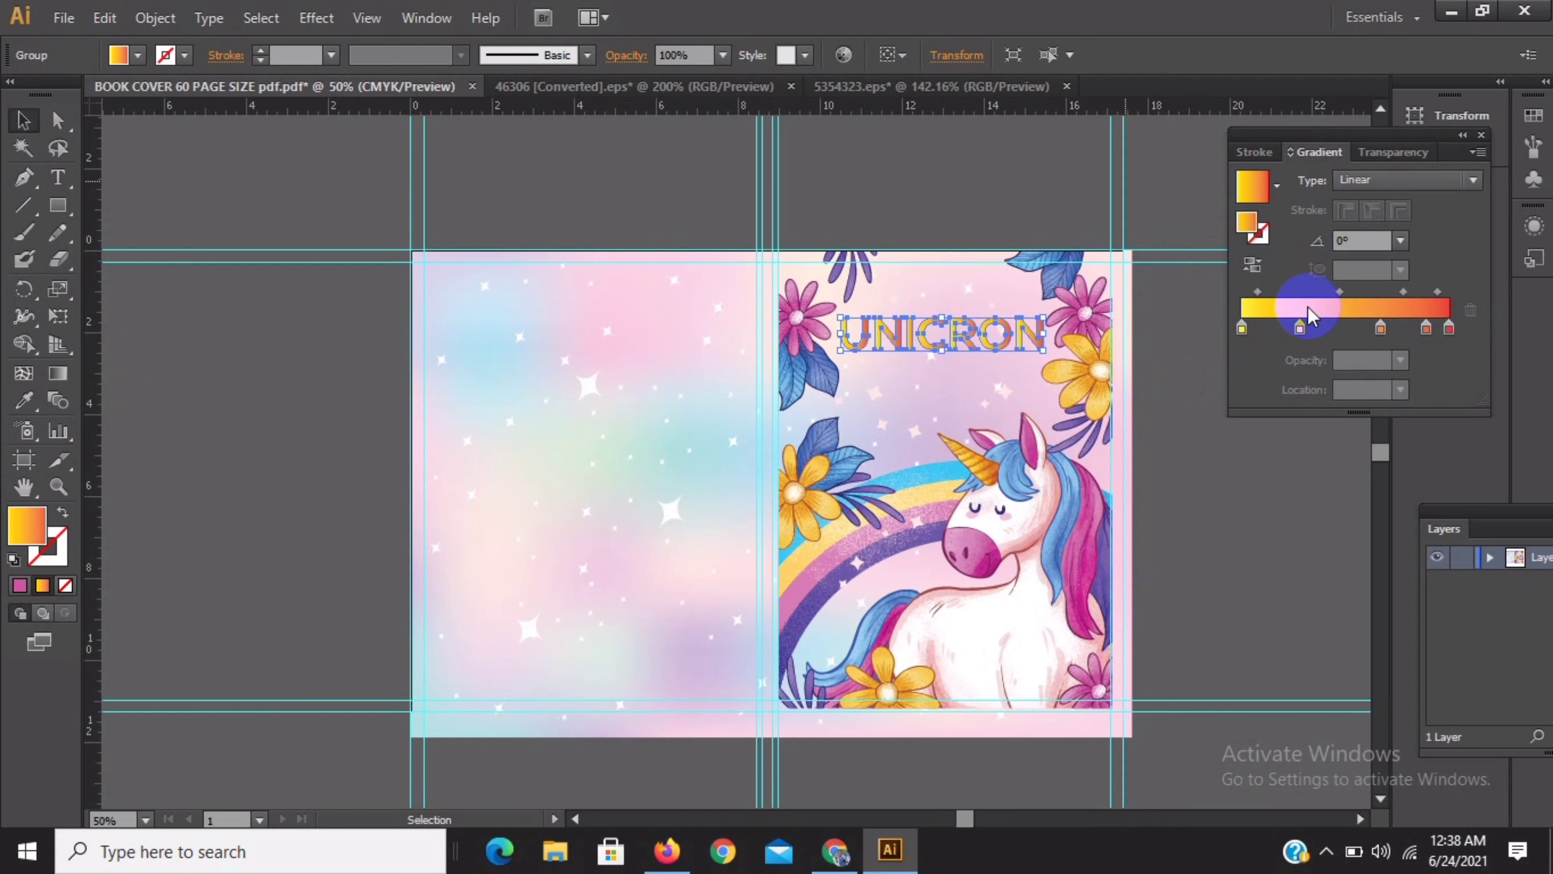
pyautogui.click(1299, 327)
pyautogui.moveTo(1300, 328); pyautogui.dragTo(1424, 329)
pyautogui.click(1381, 330)
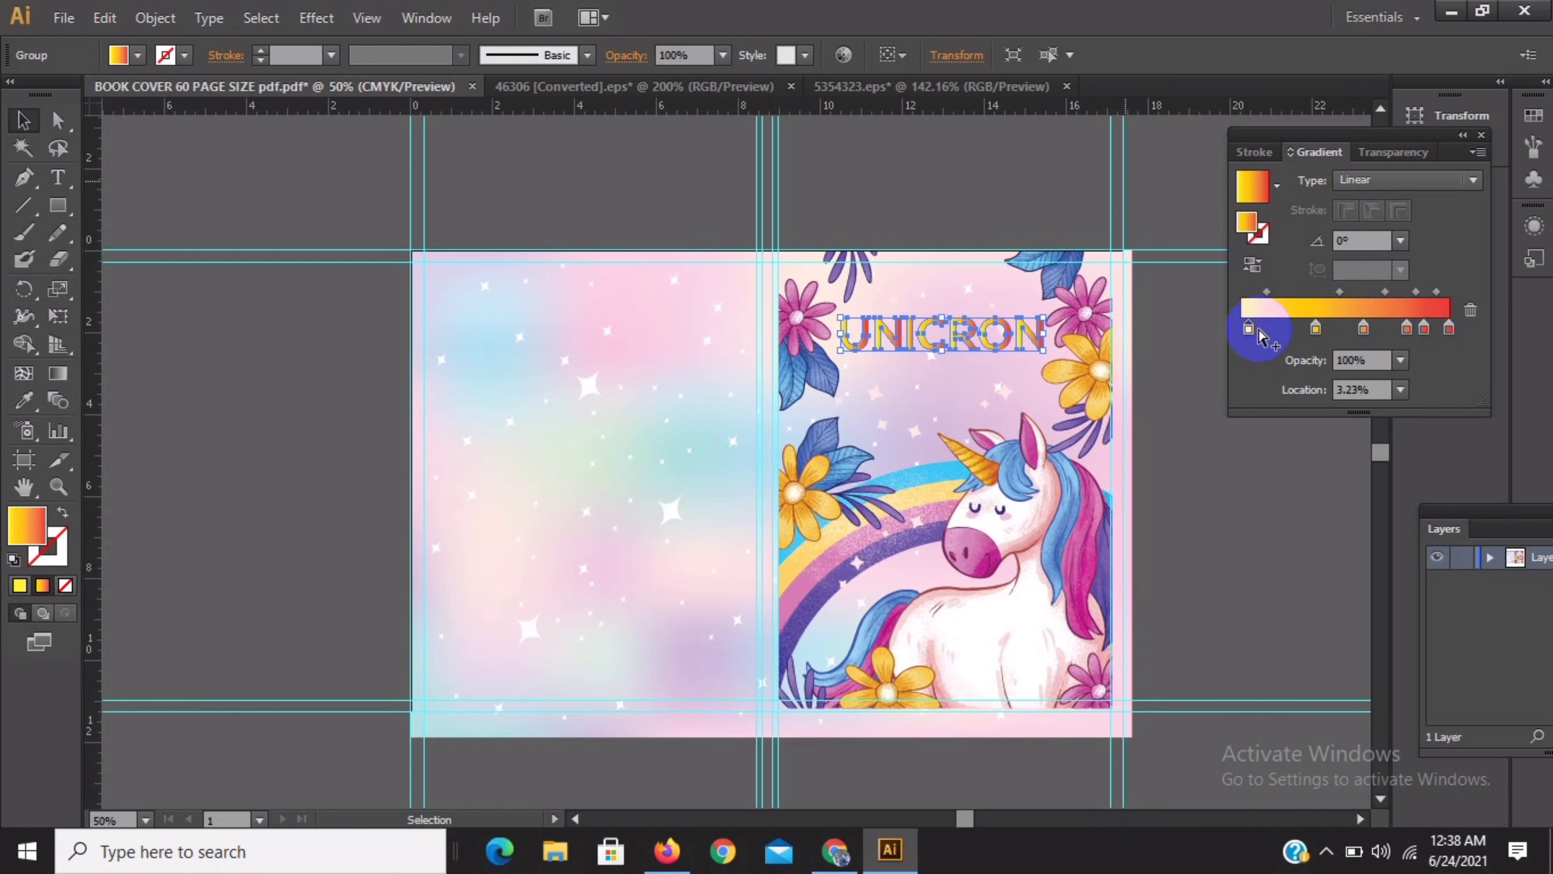
pyautogui.click(59, 120)
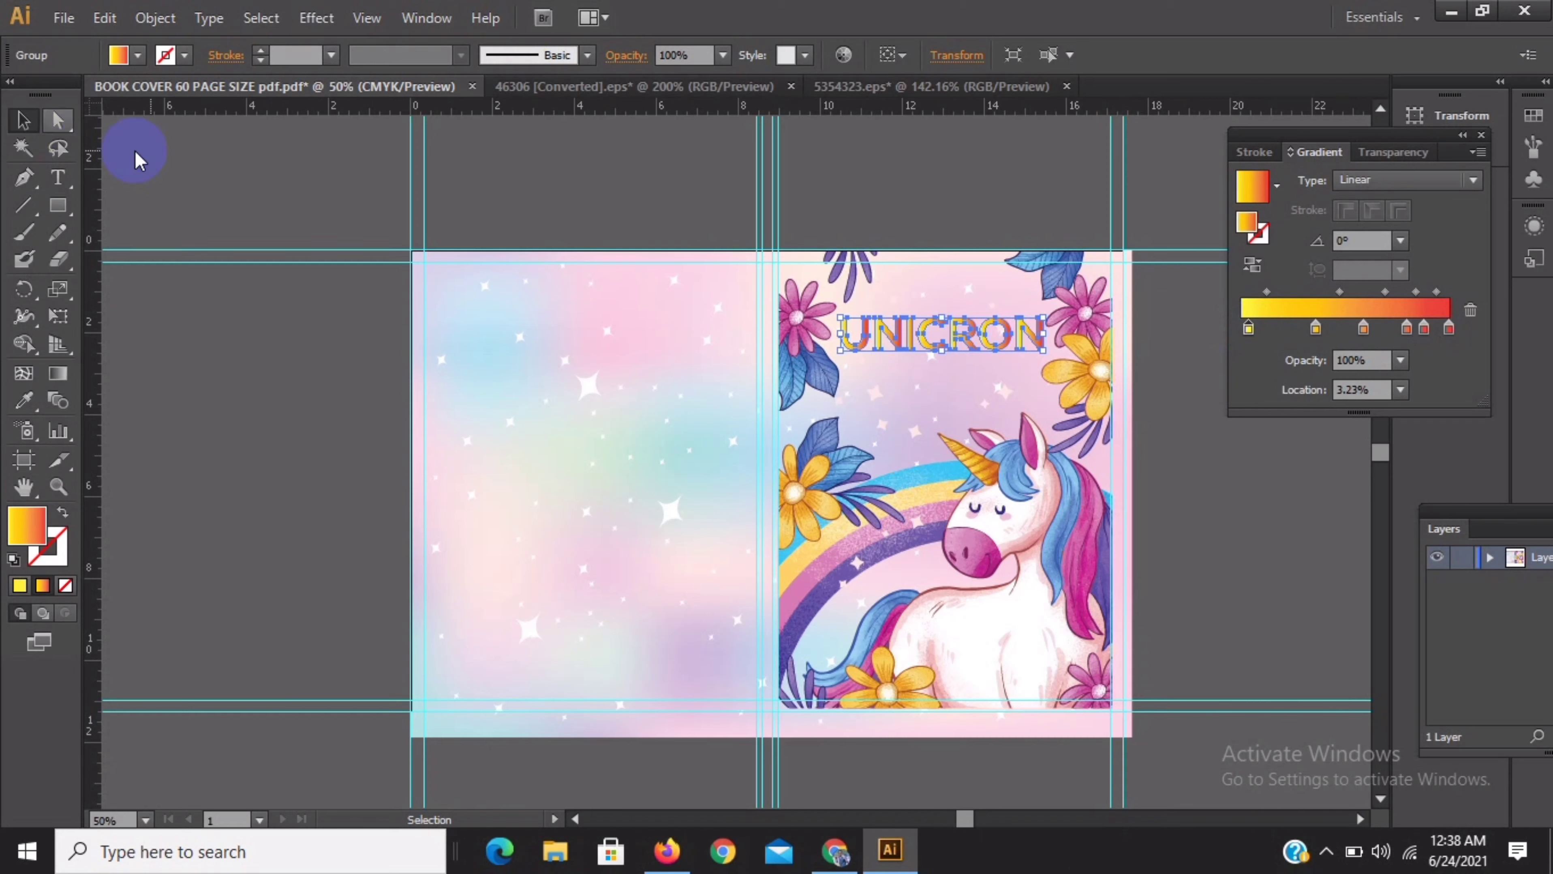
# Recolor the UNICRON title by sampling the magenta of the unicorn's mane with the Eyedropper
pyautogui.click(170, 169)
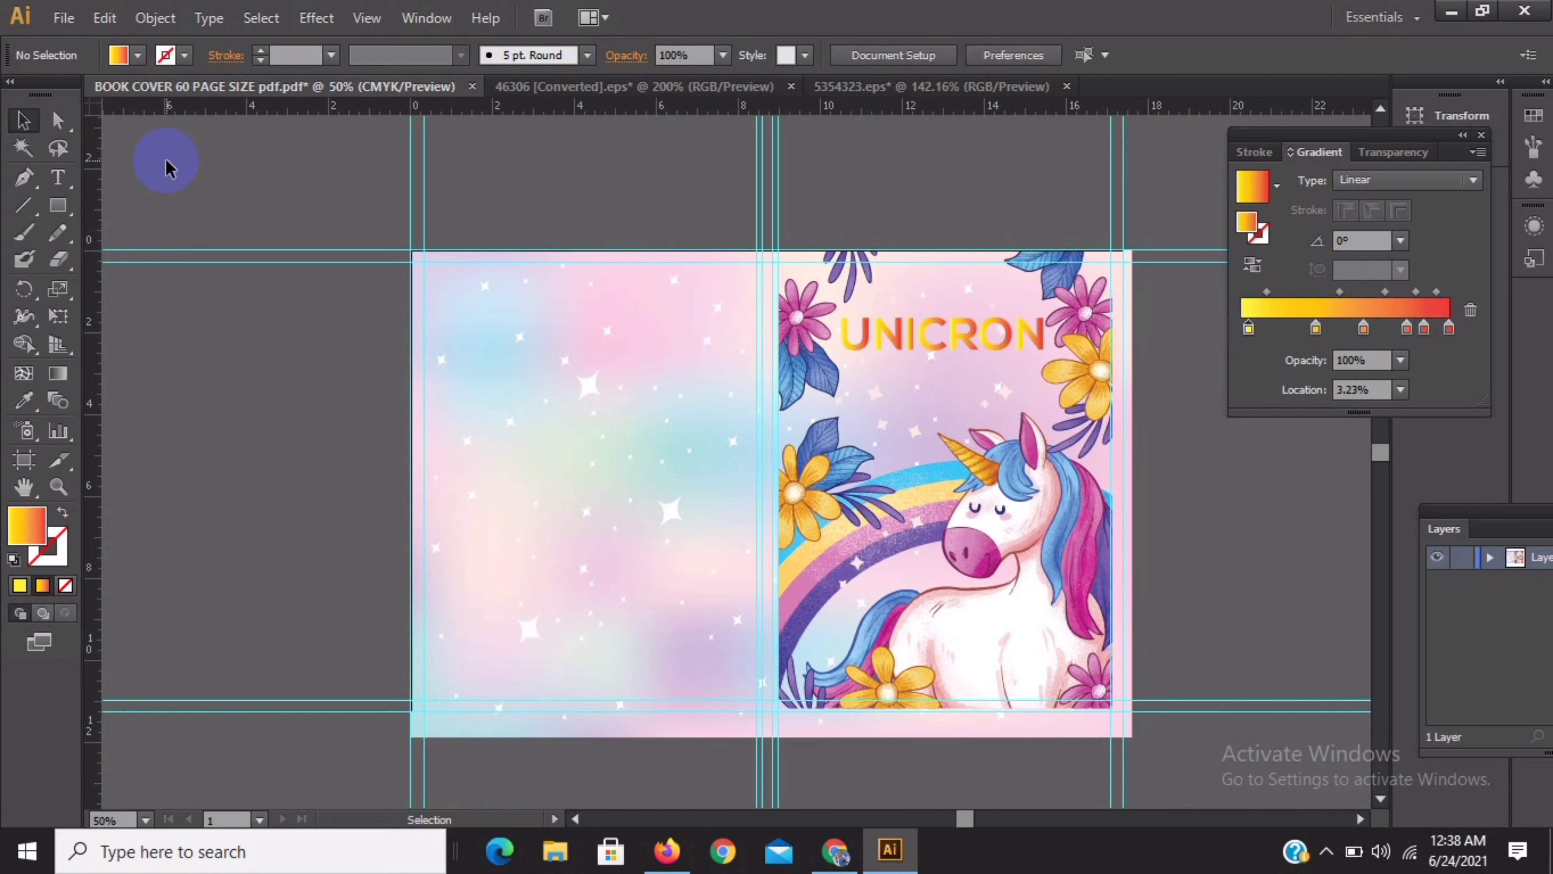
pyautogui.click(922, 330)
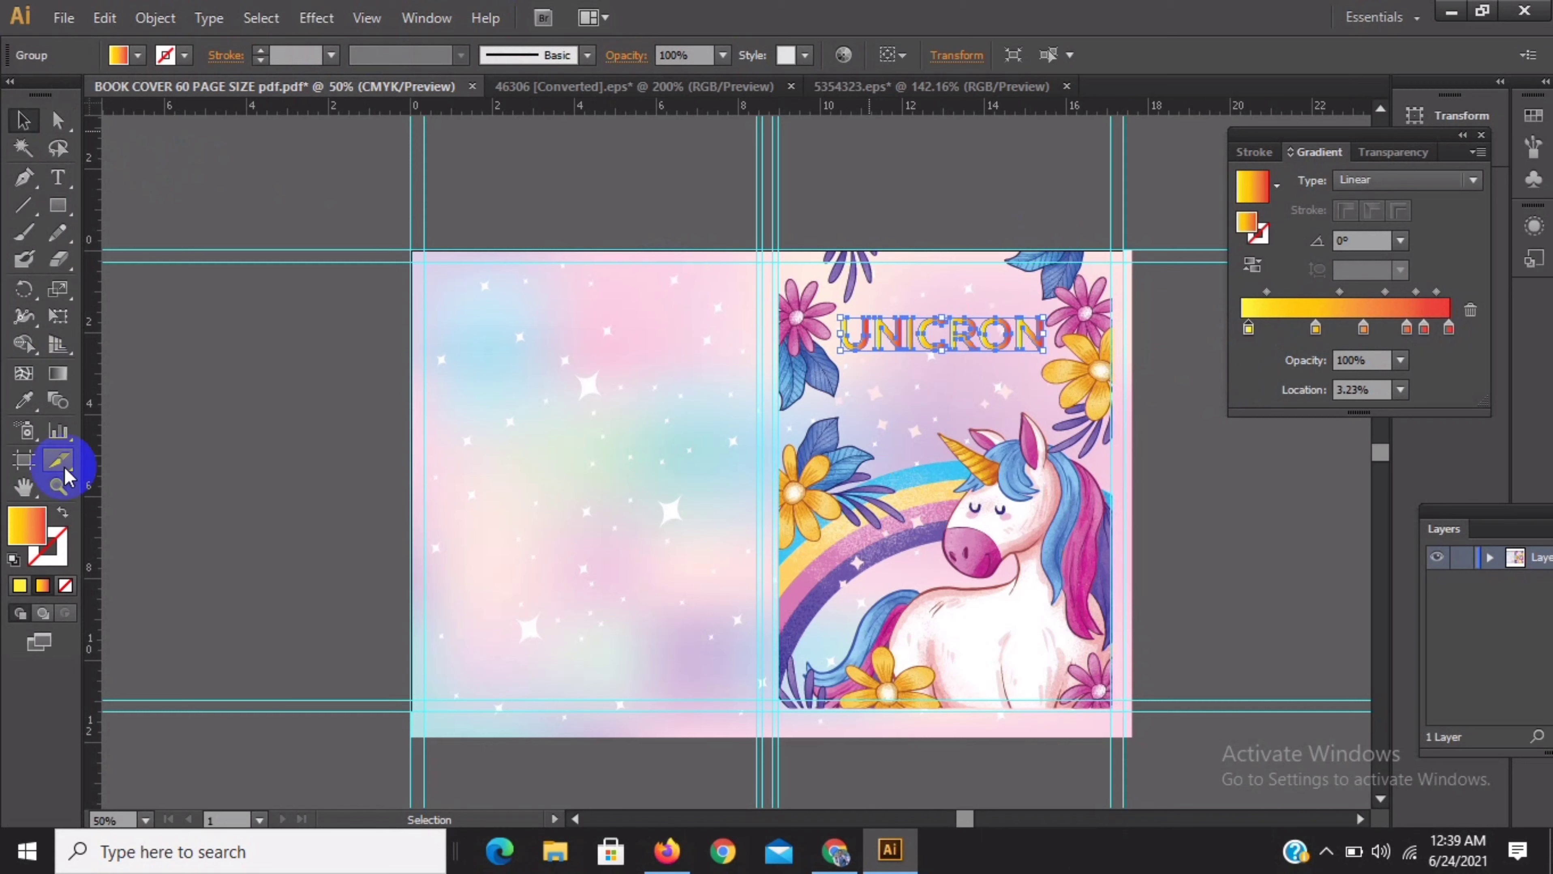
pyautogui.click(33, 410)
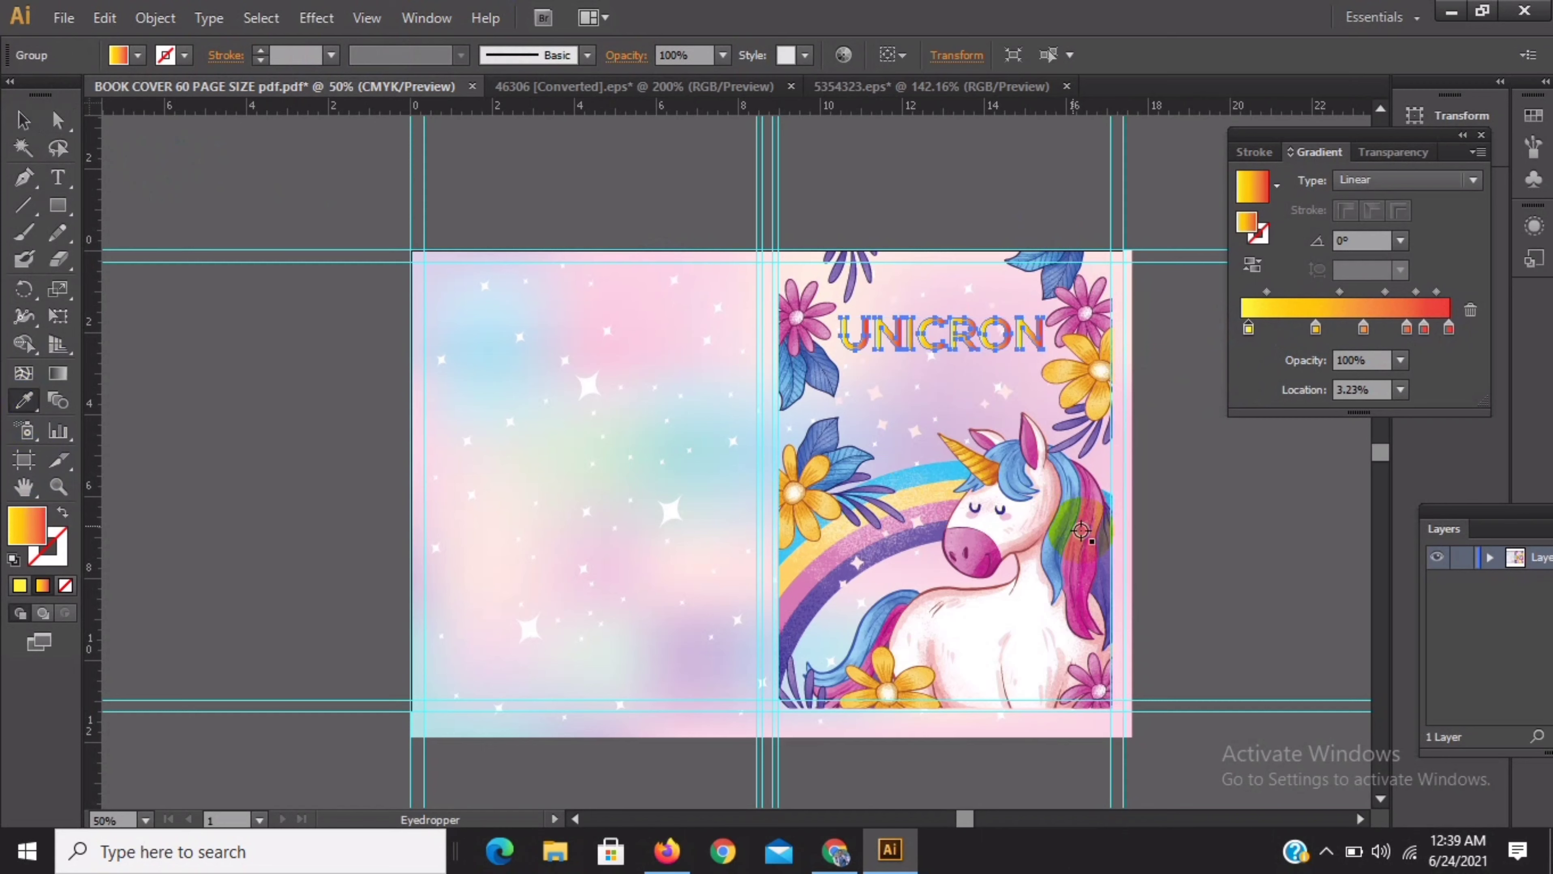
pyautogui.click(1089, 538)
pyautogui.click(23, 121)
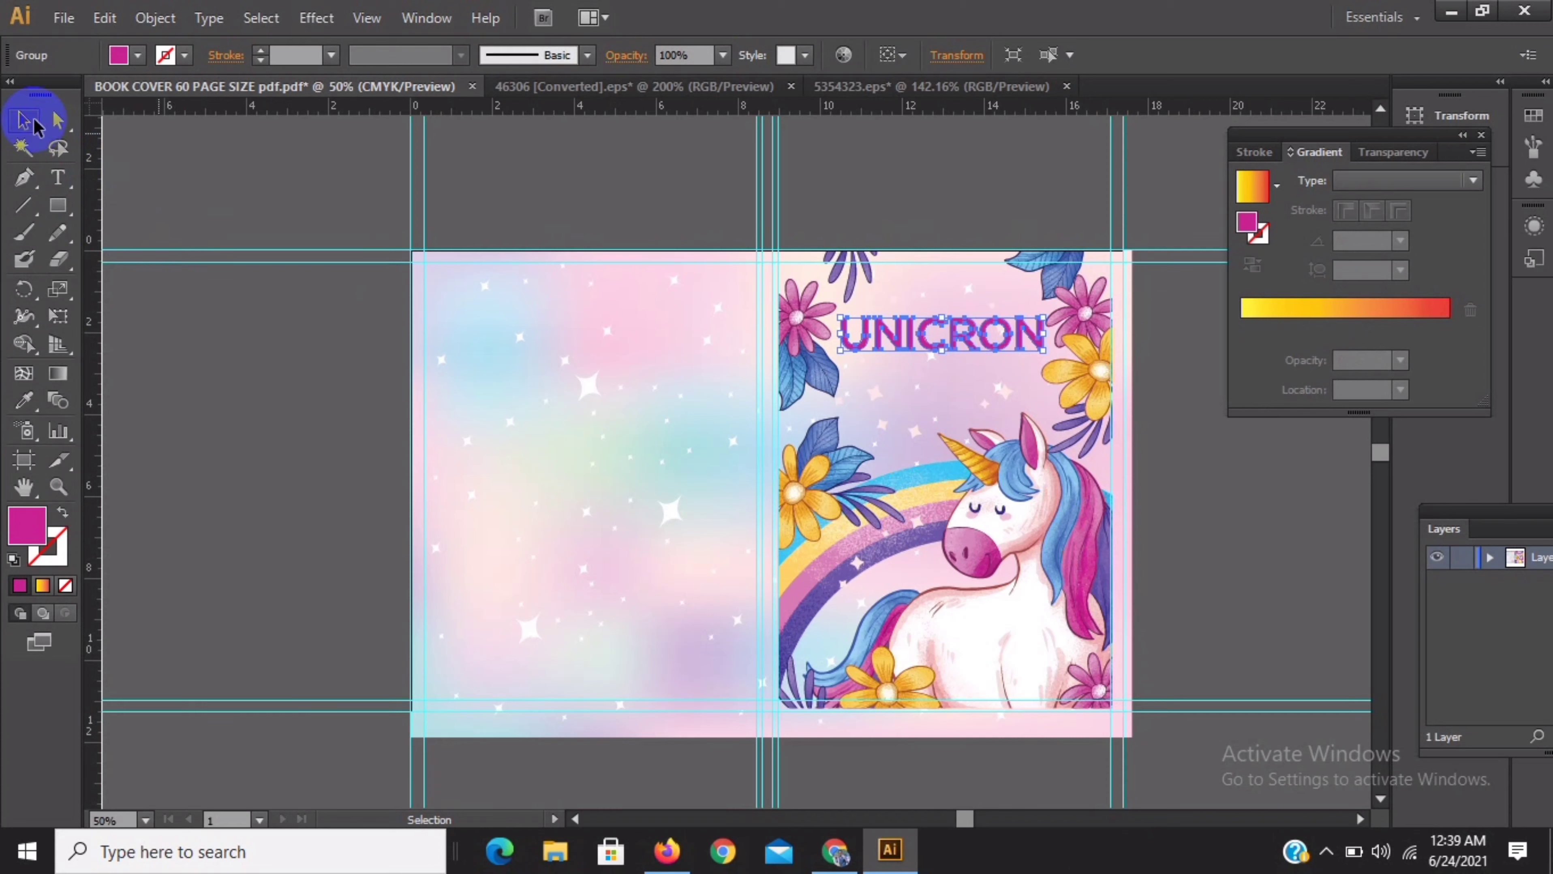
pyautogui.click(173, 156)
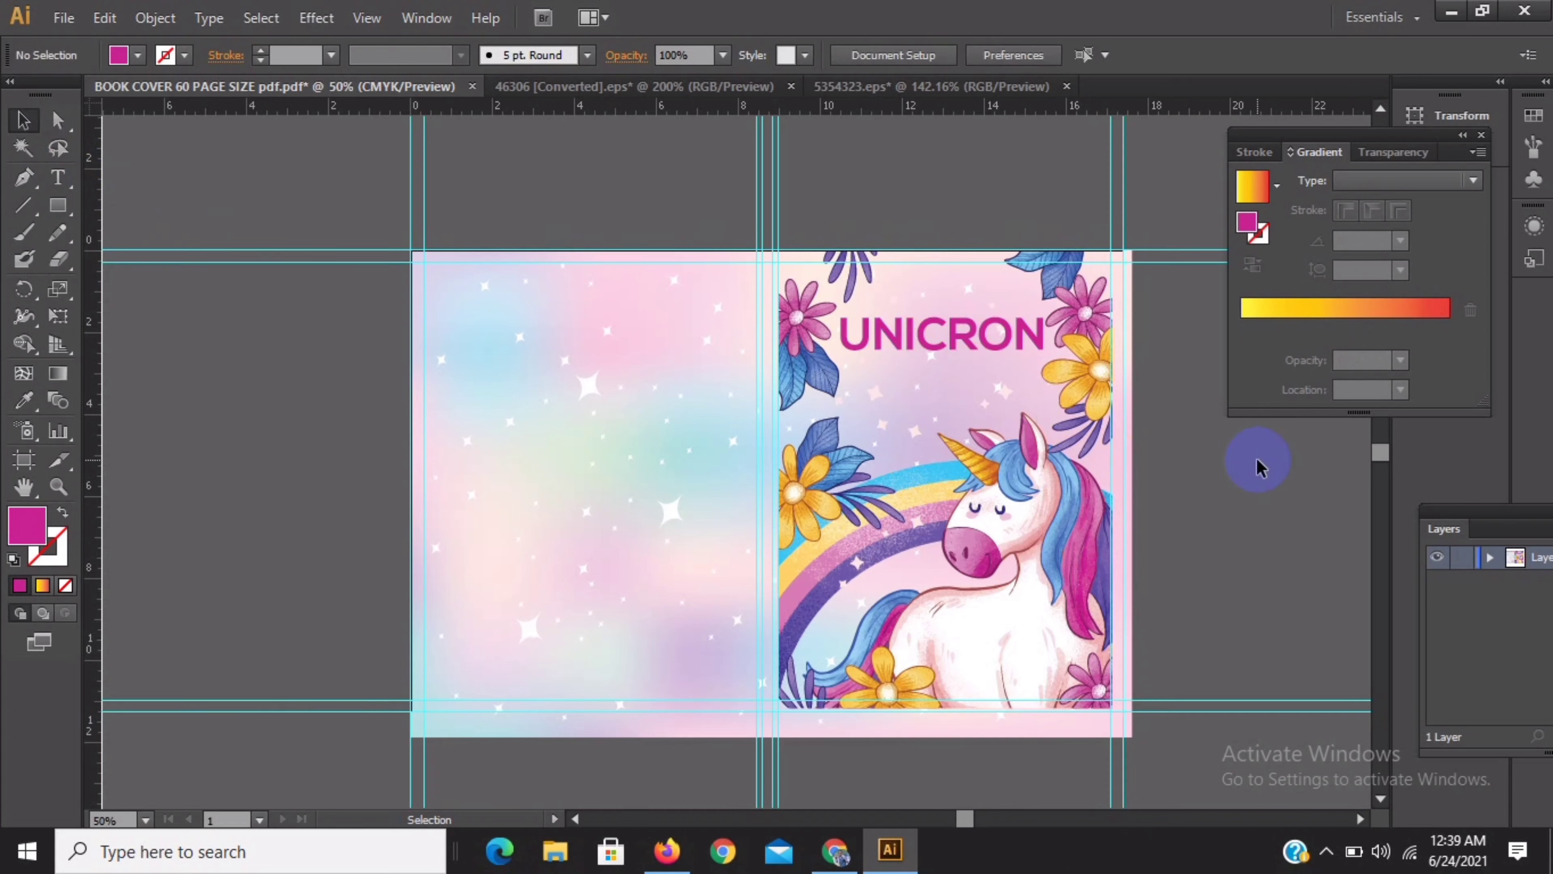
pyautogui.click(953, 357)
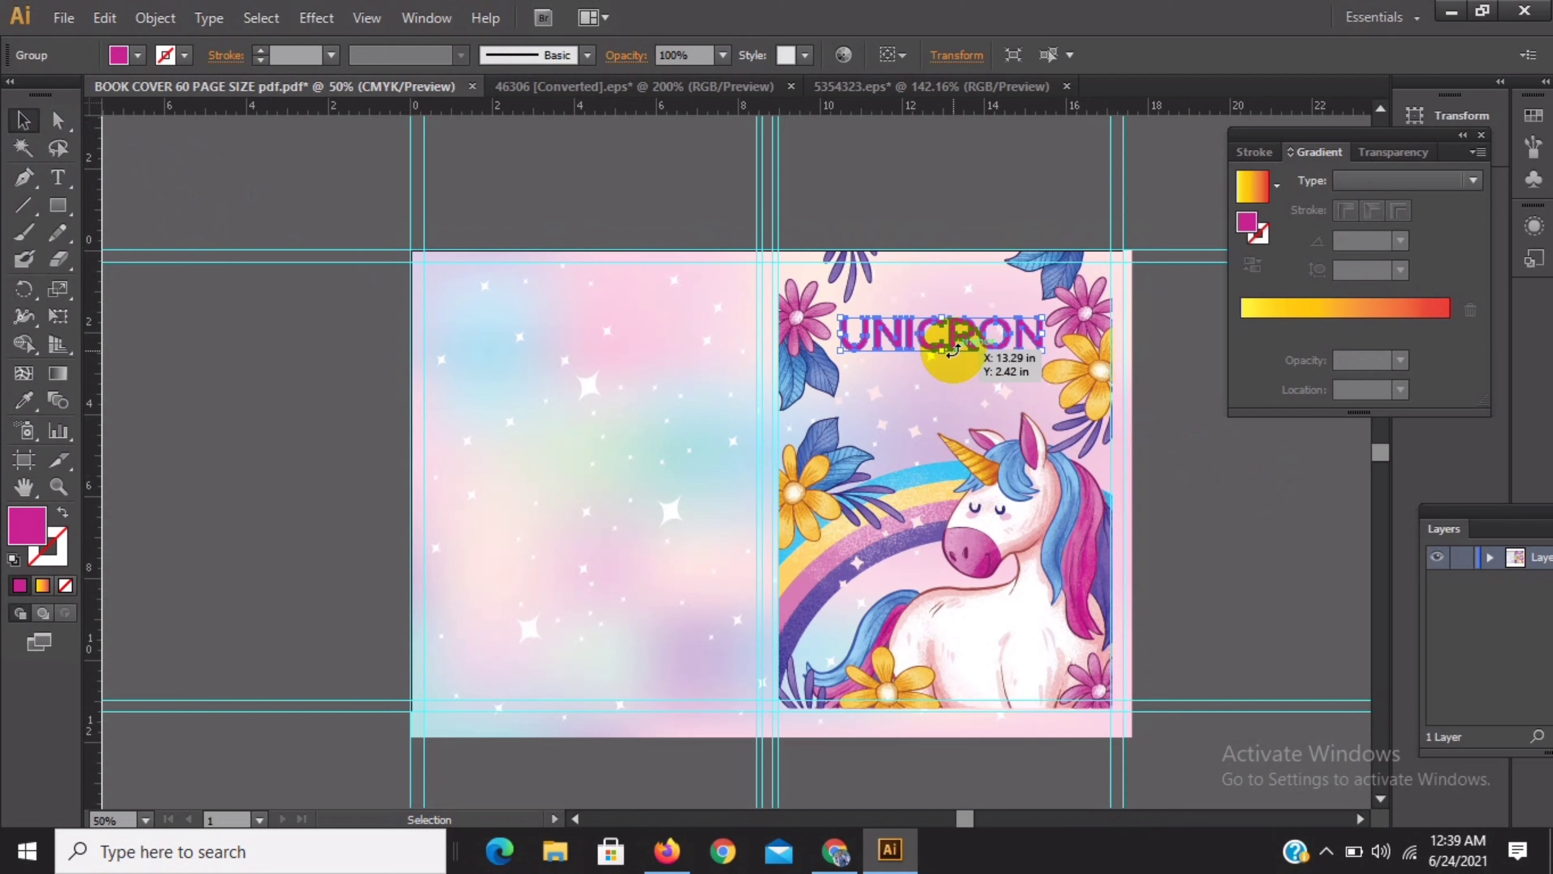
# Add the text COLORING BOOK on the empty canvas beside the back cover
pyautogui.click(58, 178)
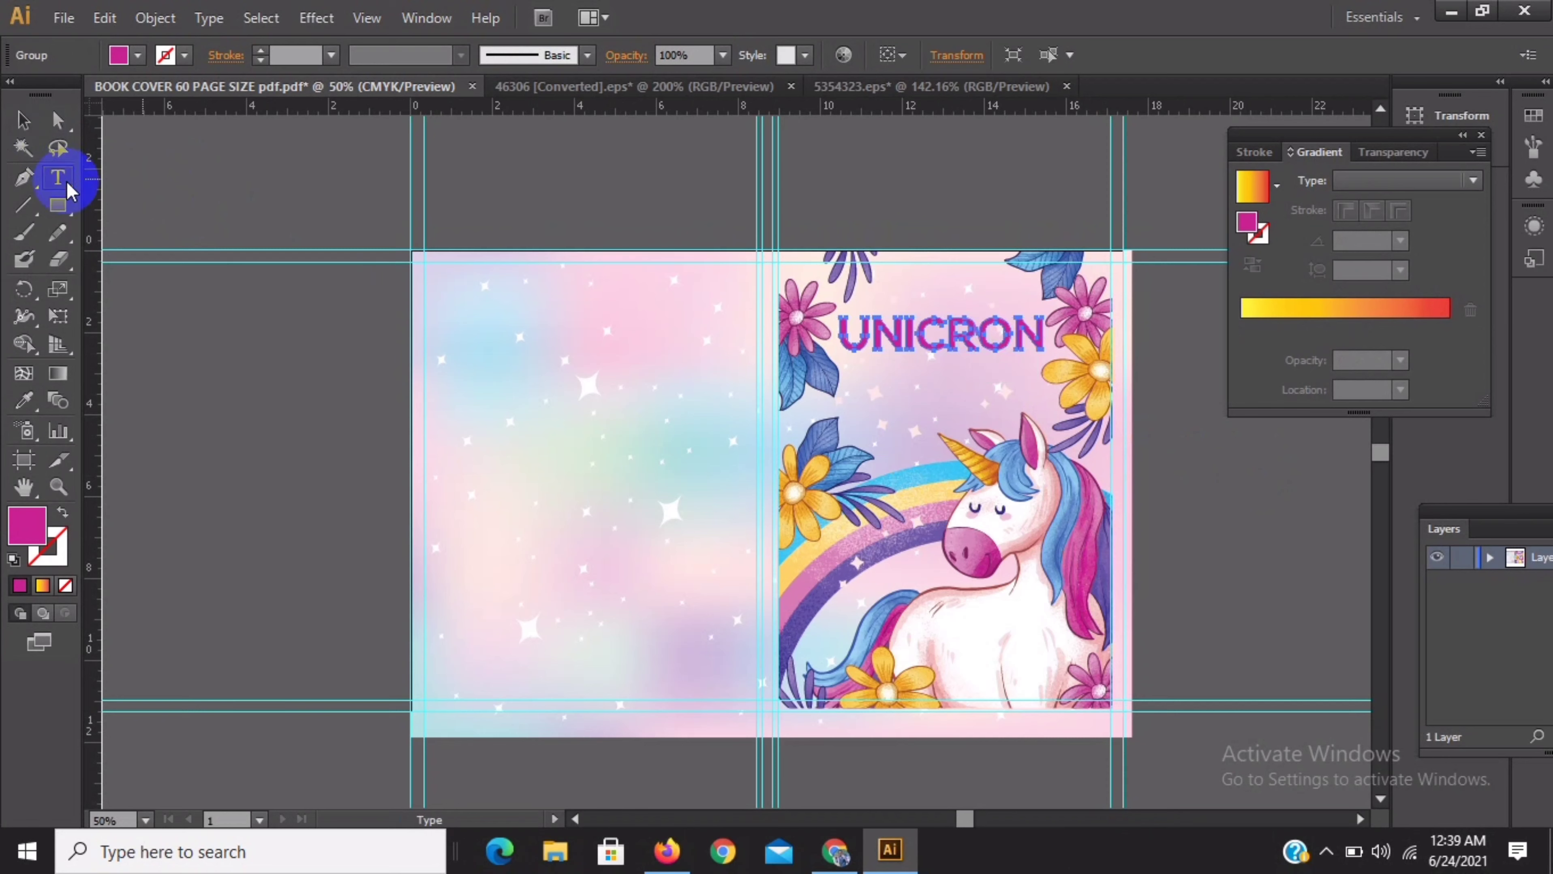
pyautogui.click(169, 368)
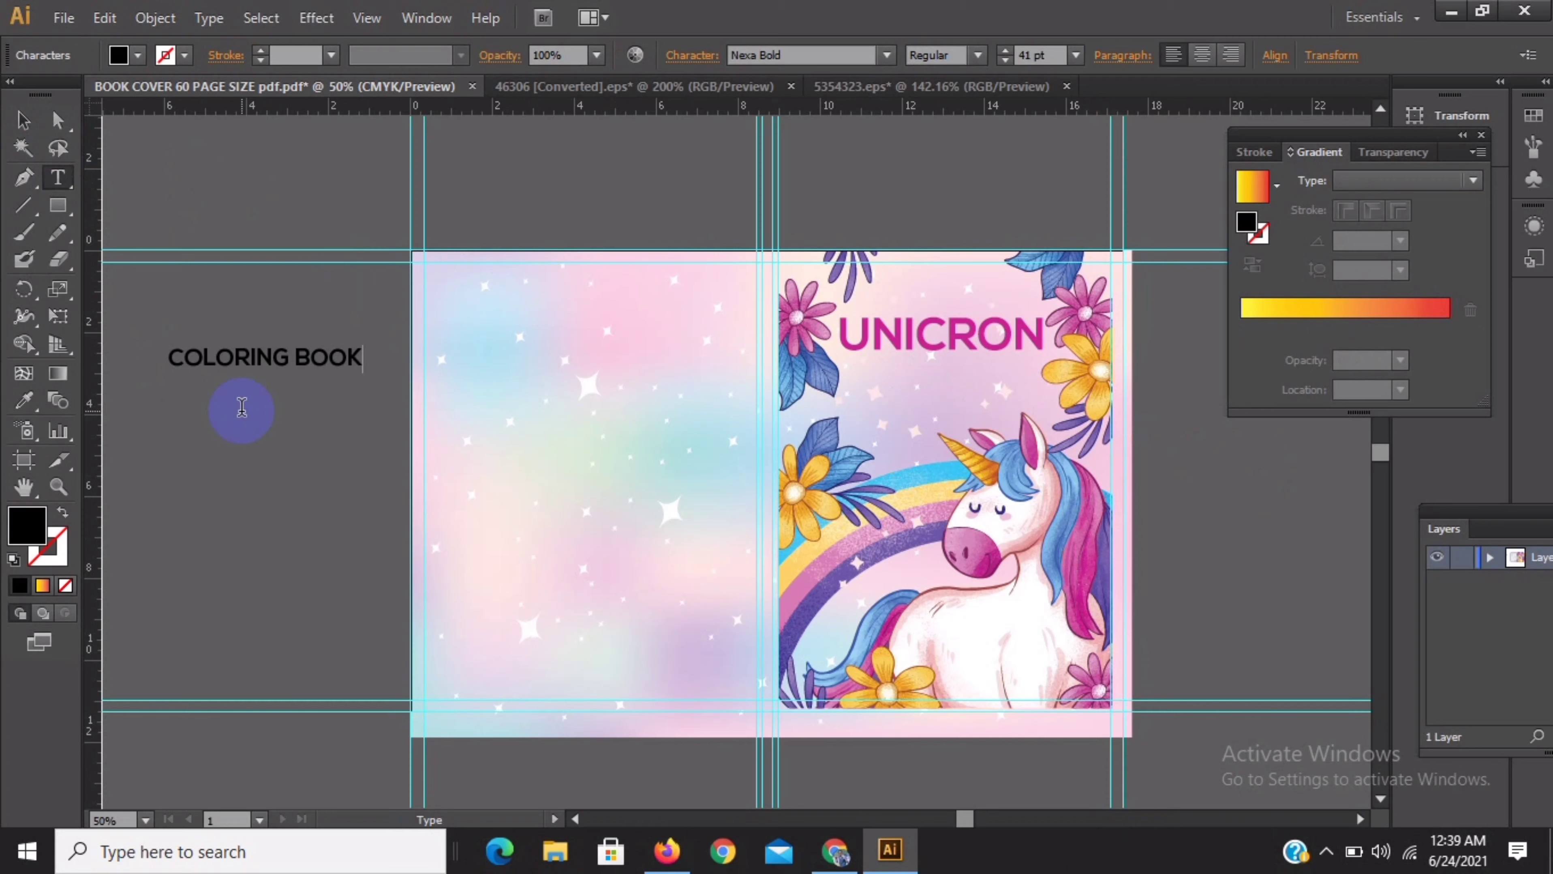
pyautogui.click(23, 120)
# Fill the COLORING BOOK text with off-white F4EFF0 and move it directly below the UNICRON title
pyautogui.doubleClick(26, 525)
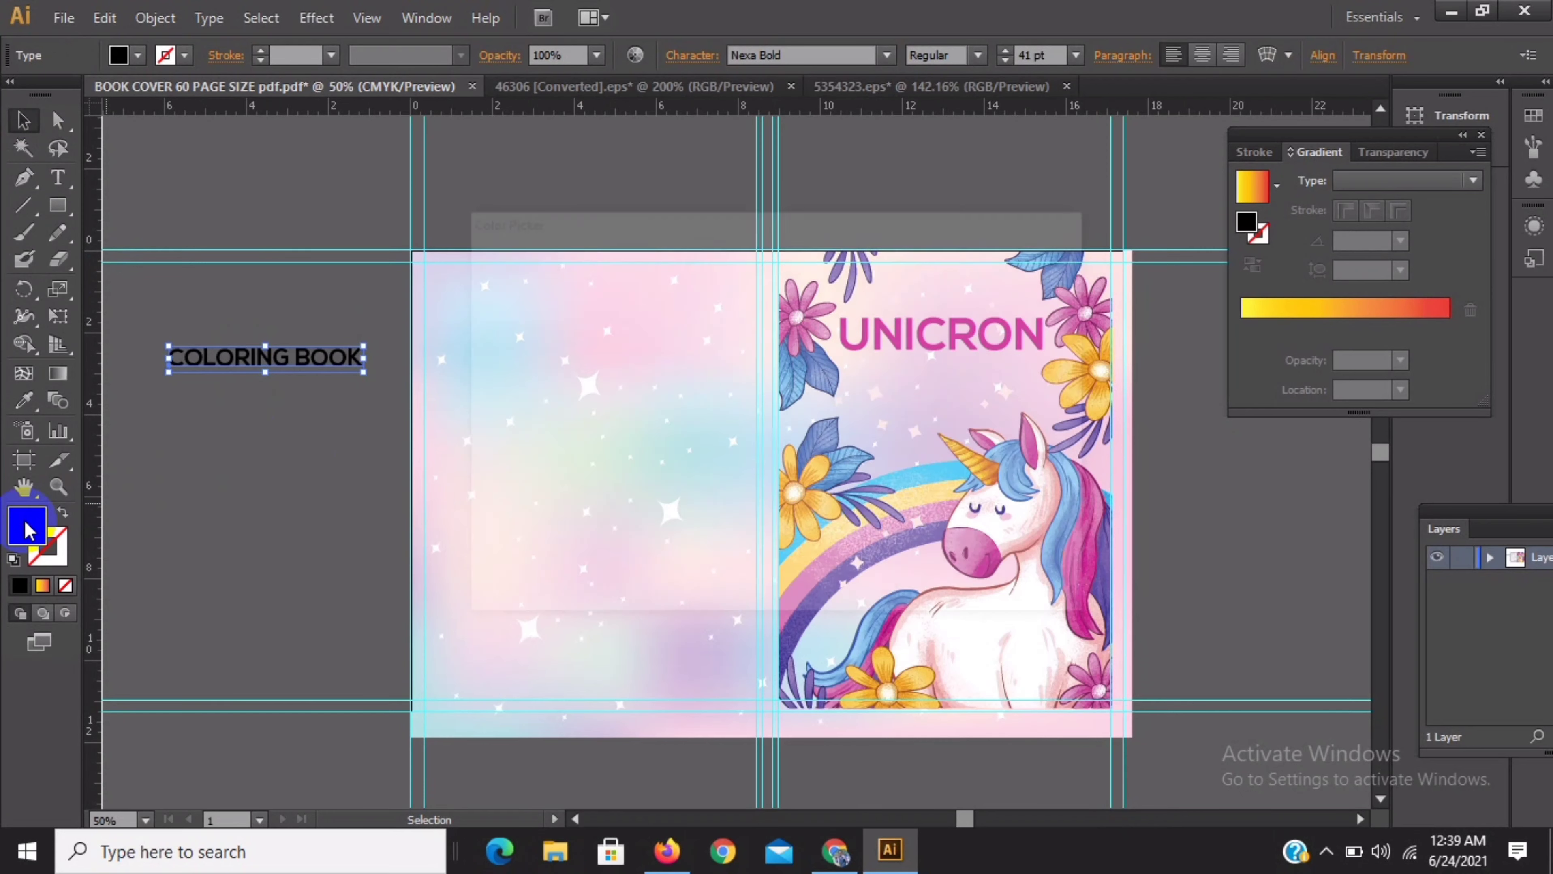
pyautogui.click(480, 283)
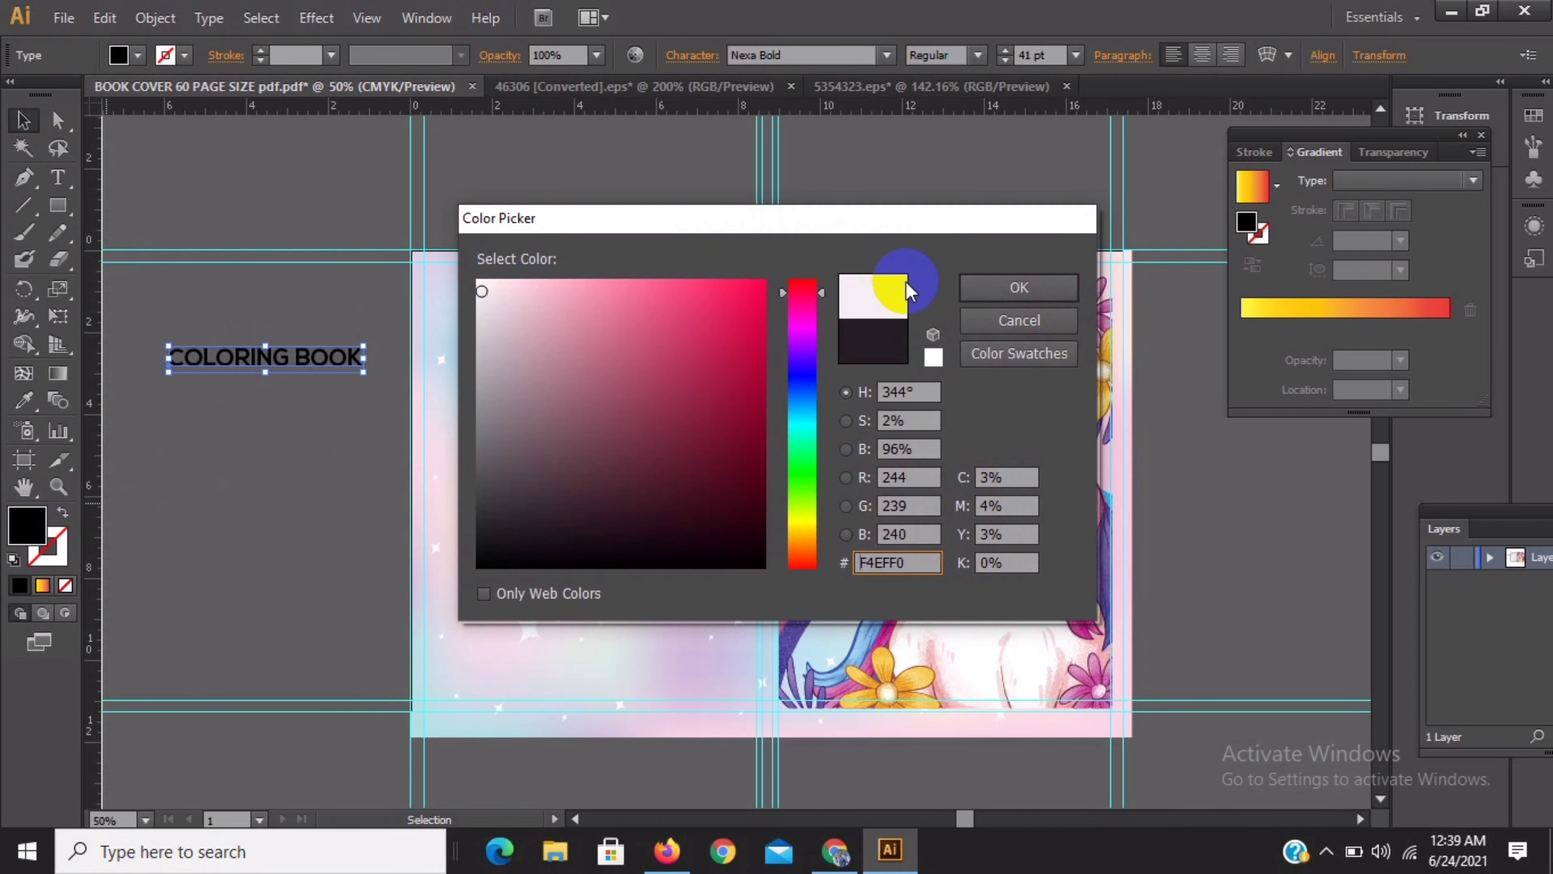
pyautogui.click(1018, 287)
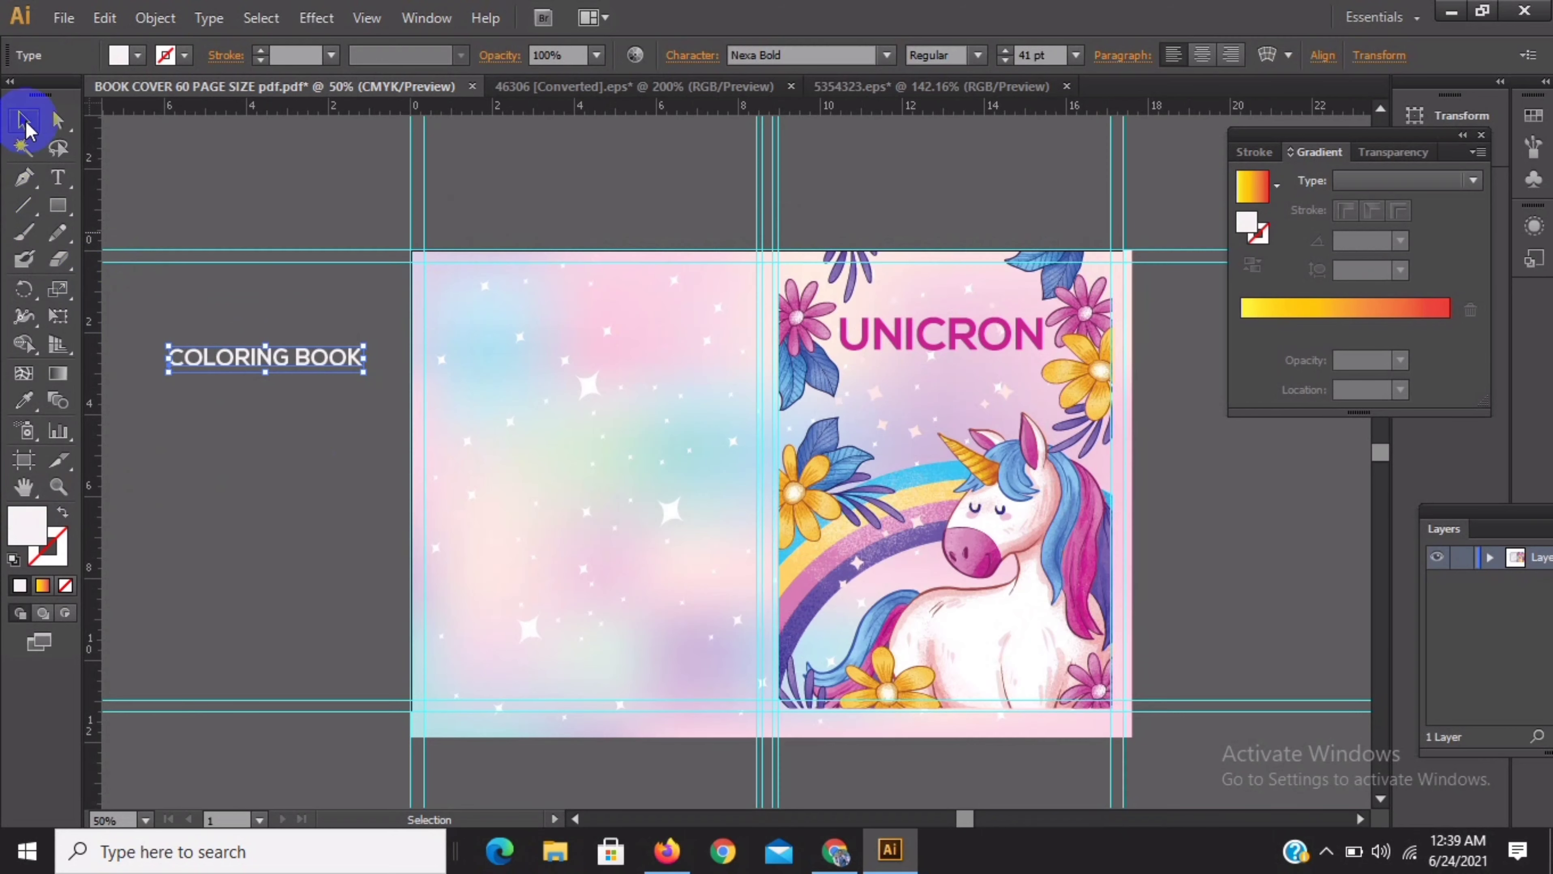
pyautogui.moveTo(245, 368); pyautogui.dragTo(939, 385)
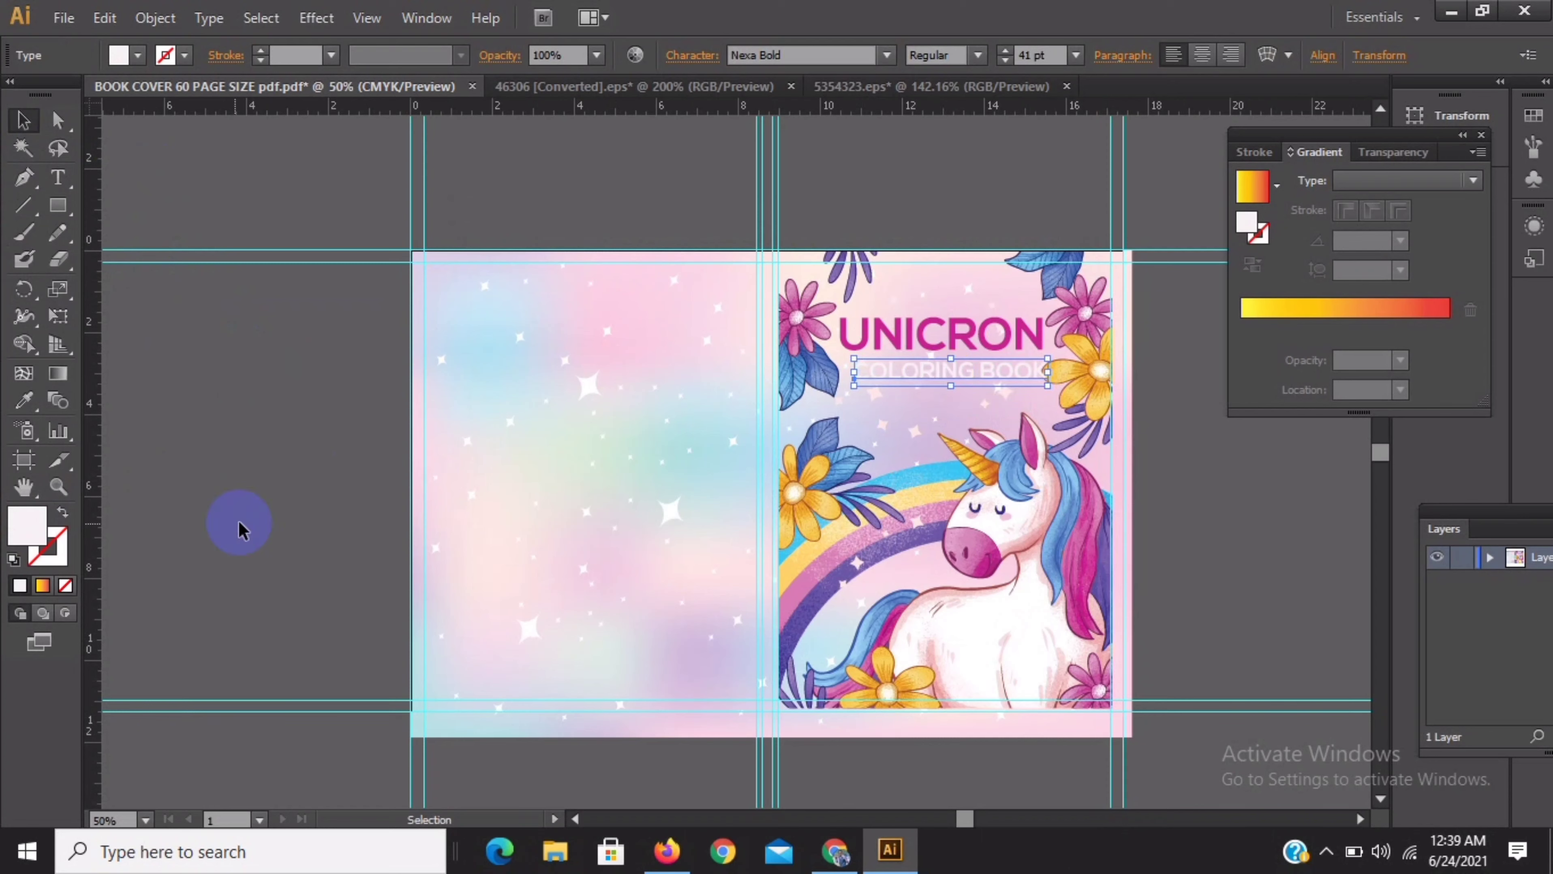
# Try blue and green fills for the COLORING BOOK text, applying bright green 0FED4D
pyautogui.click(25, 533)
pyautogui.click(26, 533)
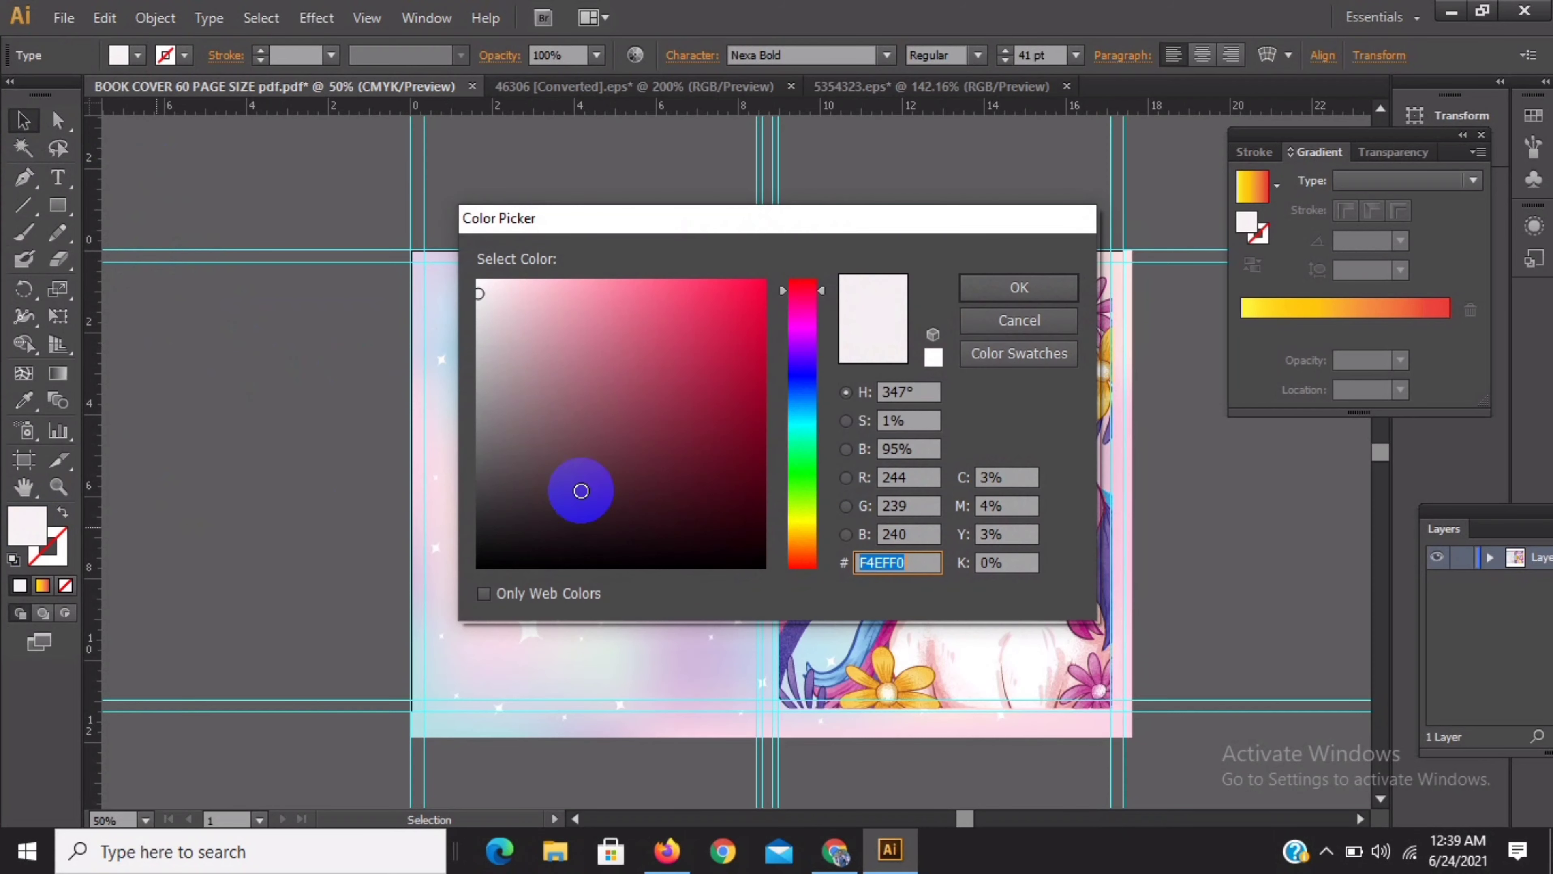
pyautogui.click(802, 439)
pyautogui.click(816, 415)
pyautogui.click(745, 372)
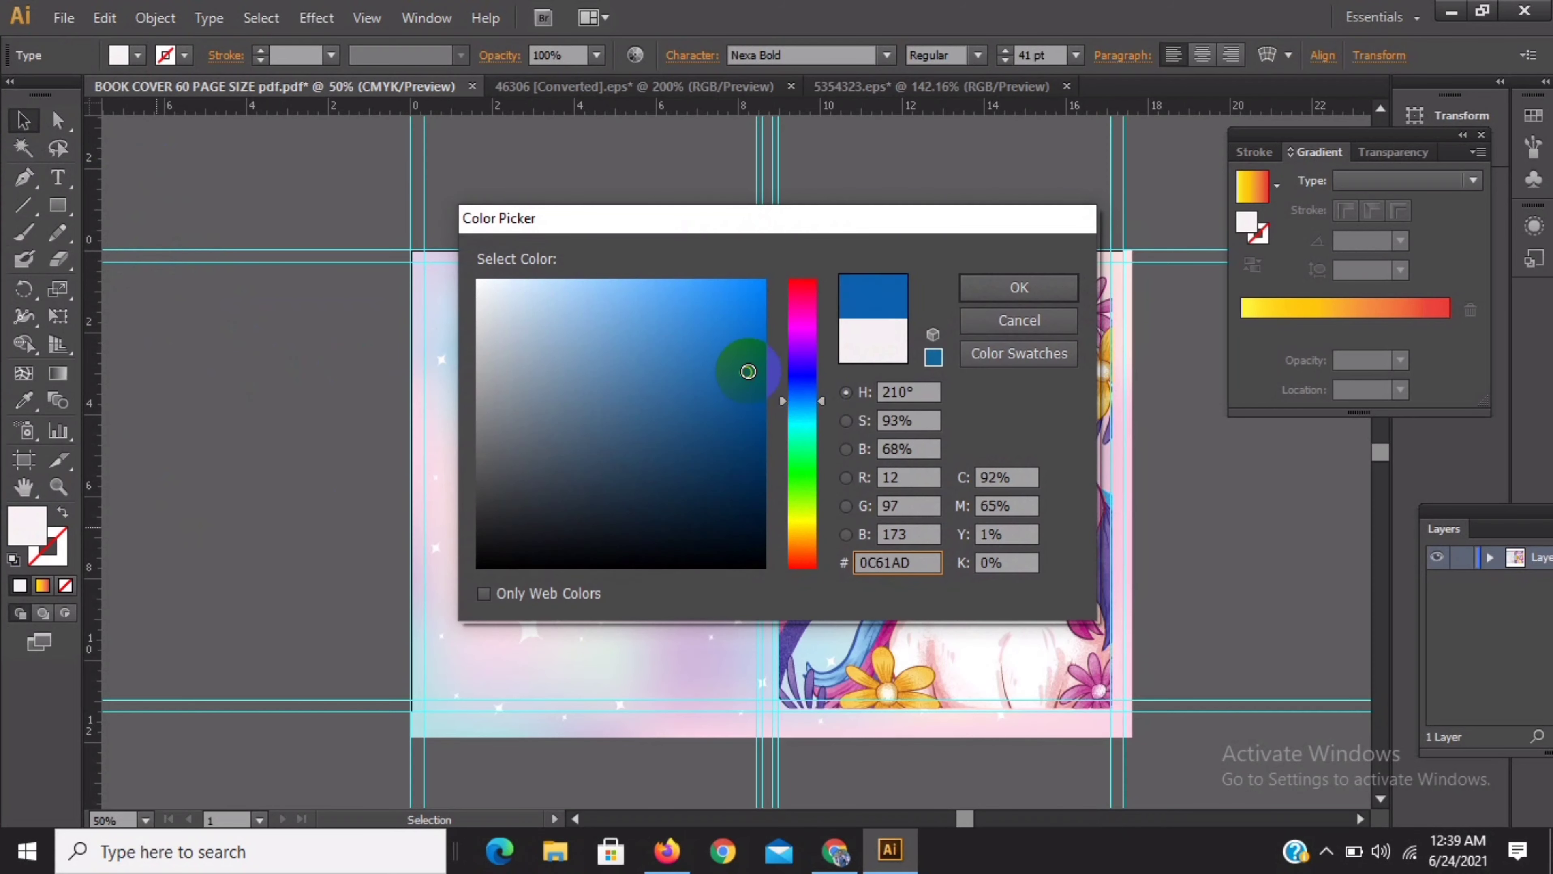
pyautogui.click(790, 459)
pyautogui.click(747, 300)
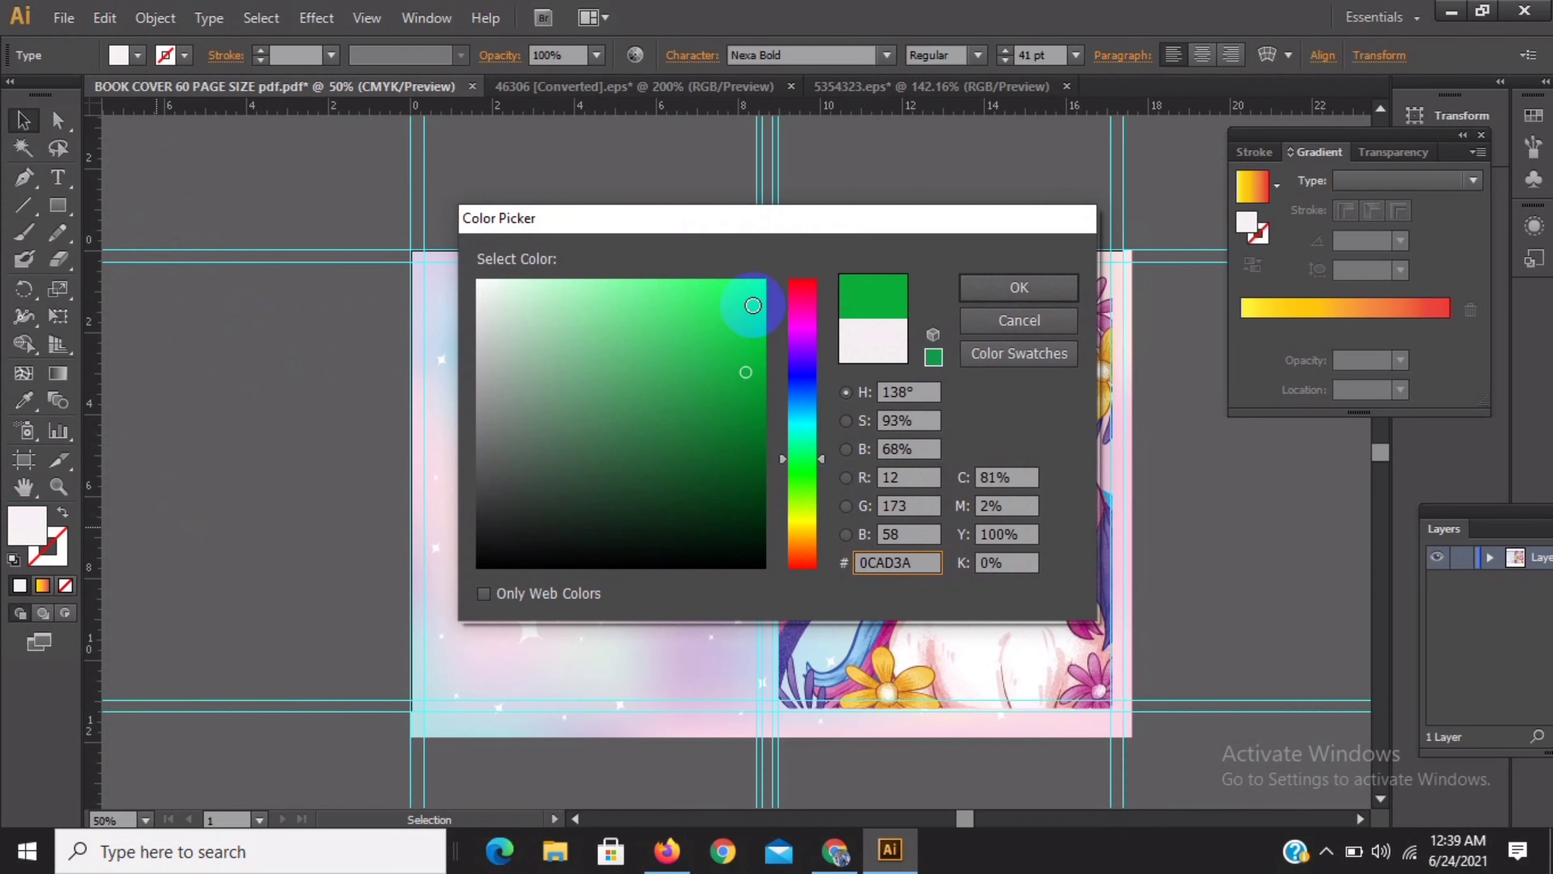
pyautogui.click(1038, 295)
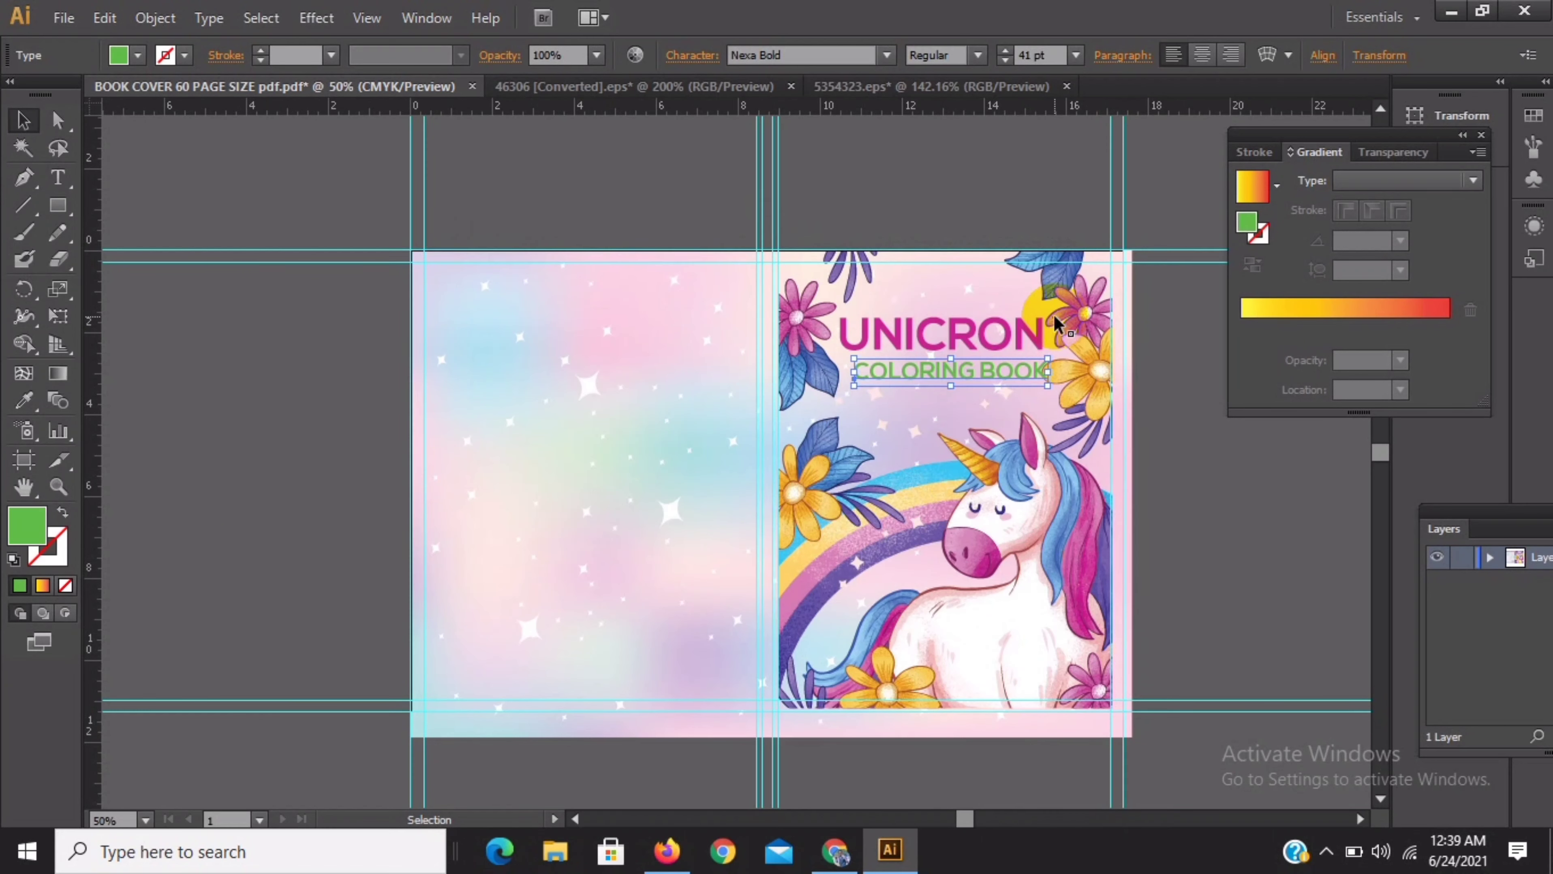
# Nudge the COLORING BOOK text slightly left so its end lines up with the end of the UNICRON title
pyautogui.press('Left')
pyautogui.press('Left')
pyautogui.press('Left')
pyautogui.press('Left')
pyautogui.press('Left')
pyautogui.press('Left')
pyautogui.press('Left')
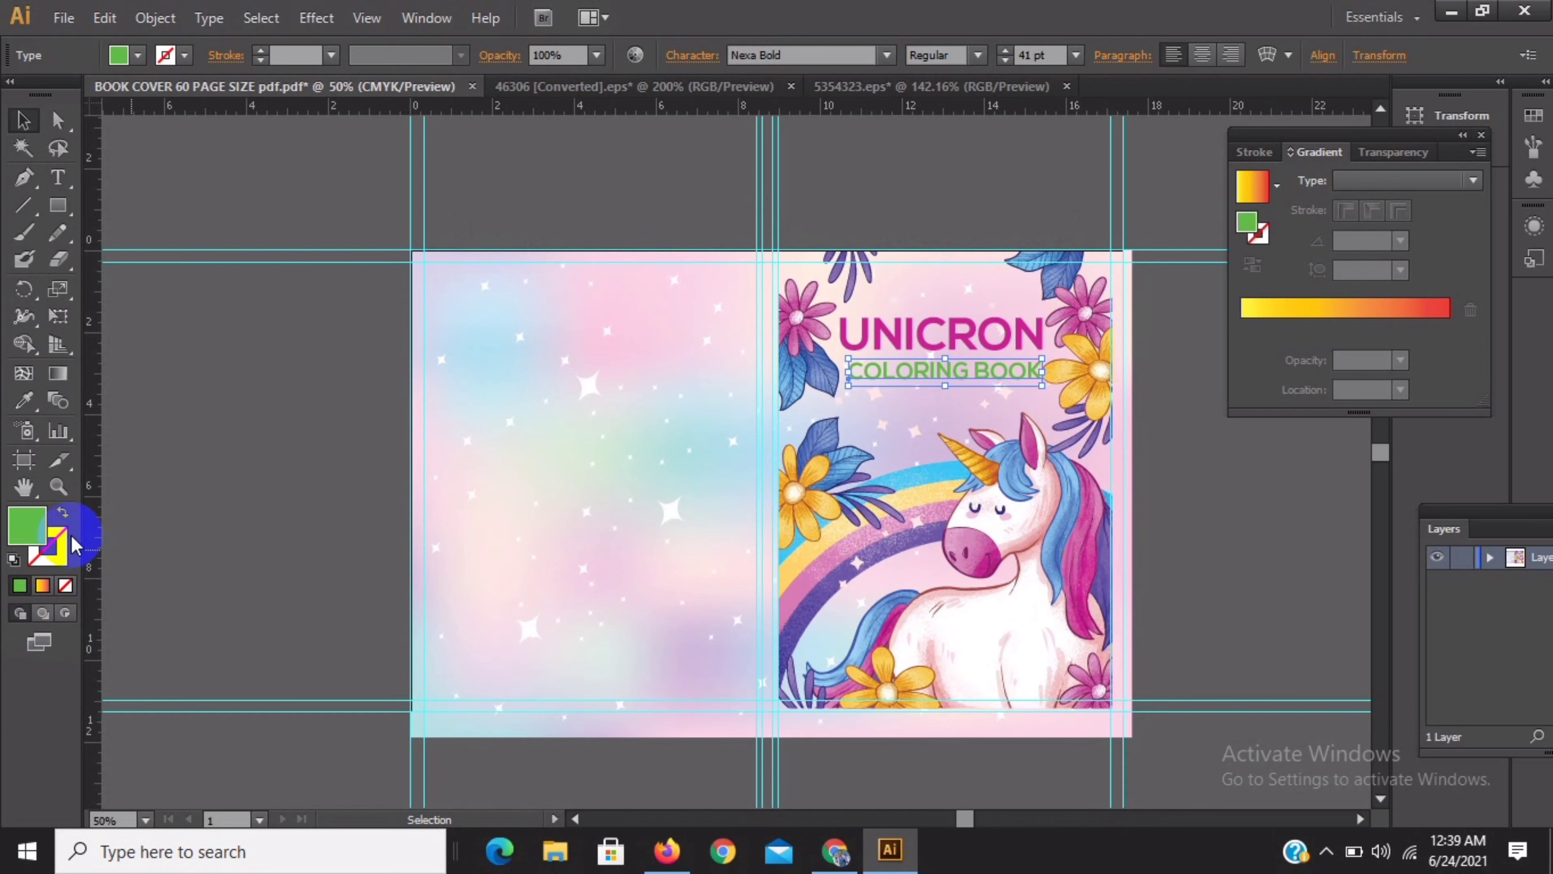
# Fill the COLORING BOOK subtitle with near-black 020202
pyautogui.click(33, 521)
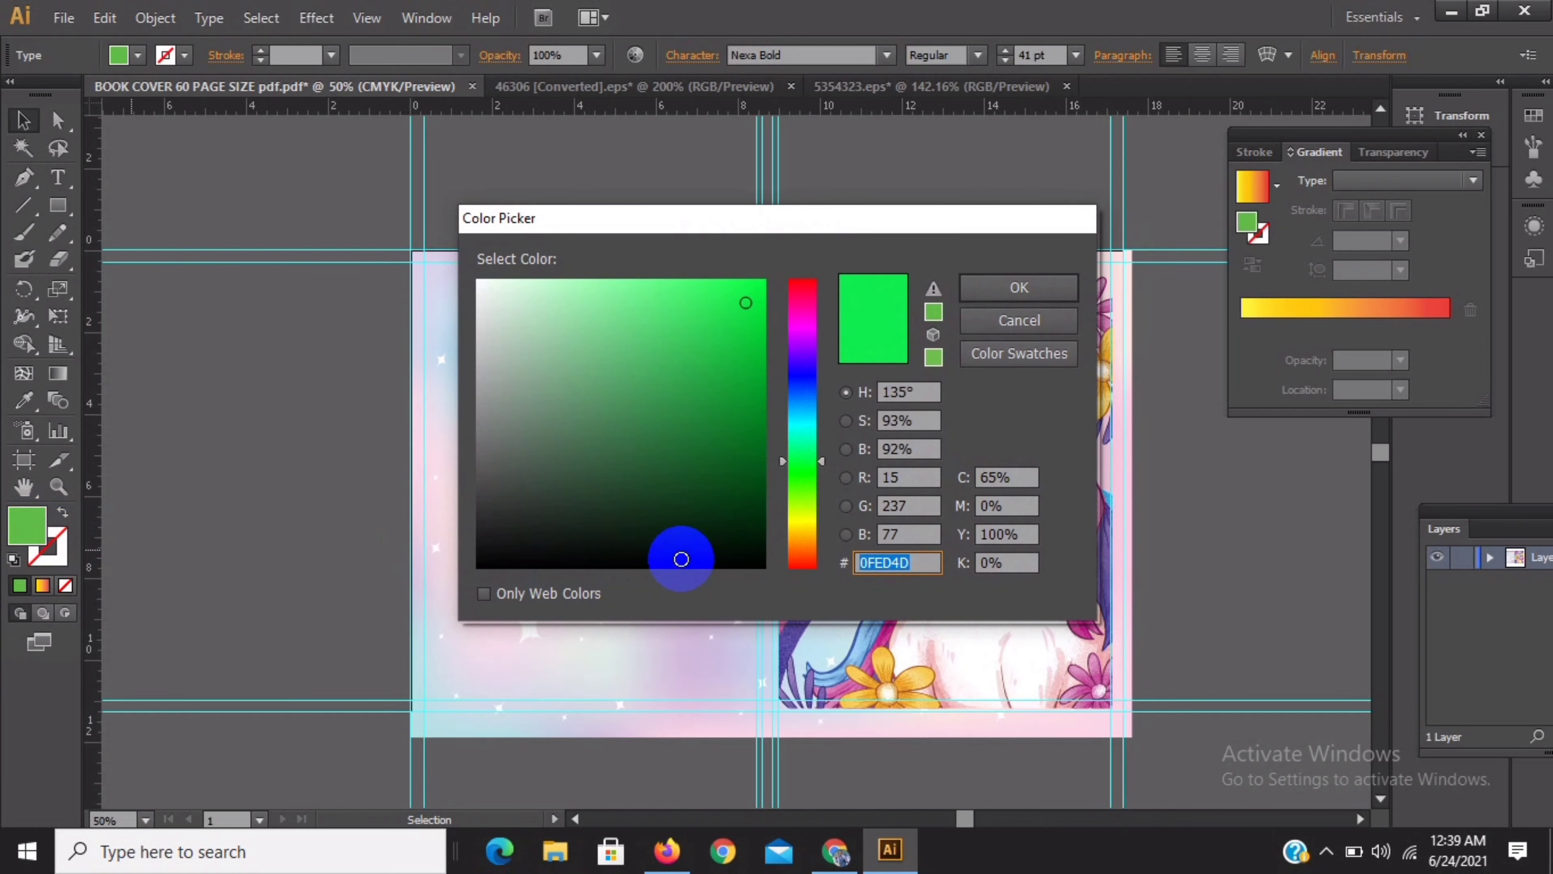
pyautogui.click(550, 564)
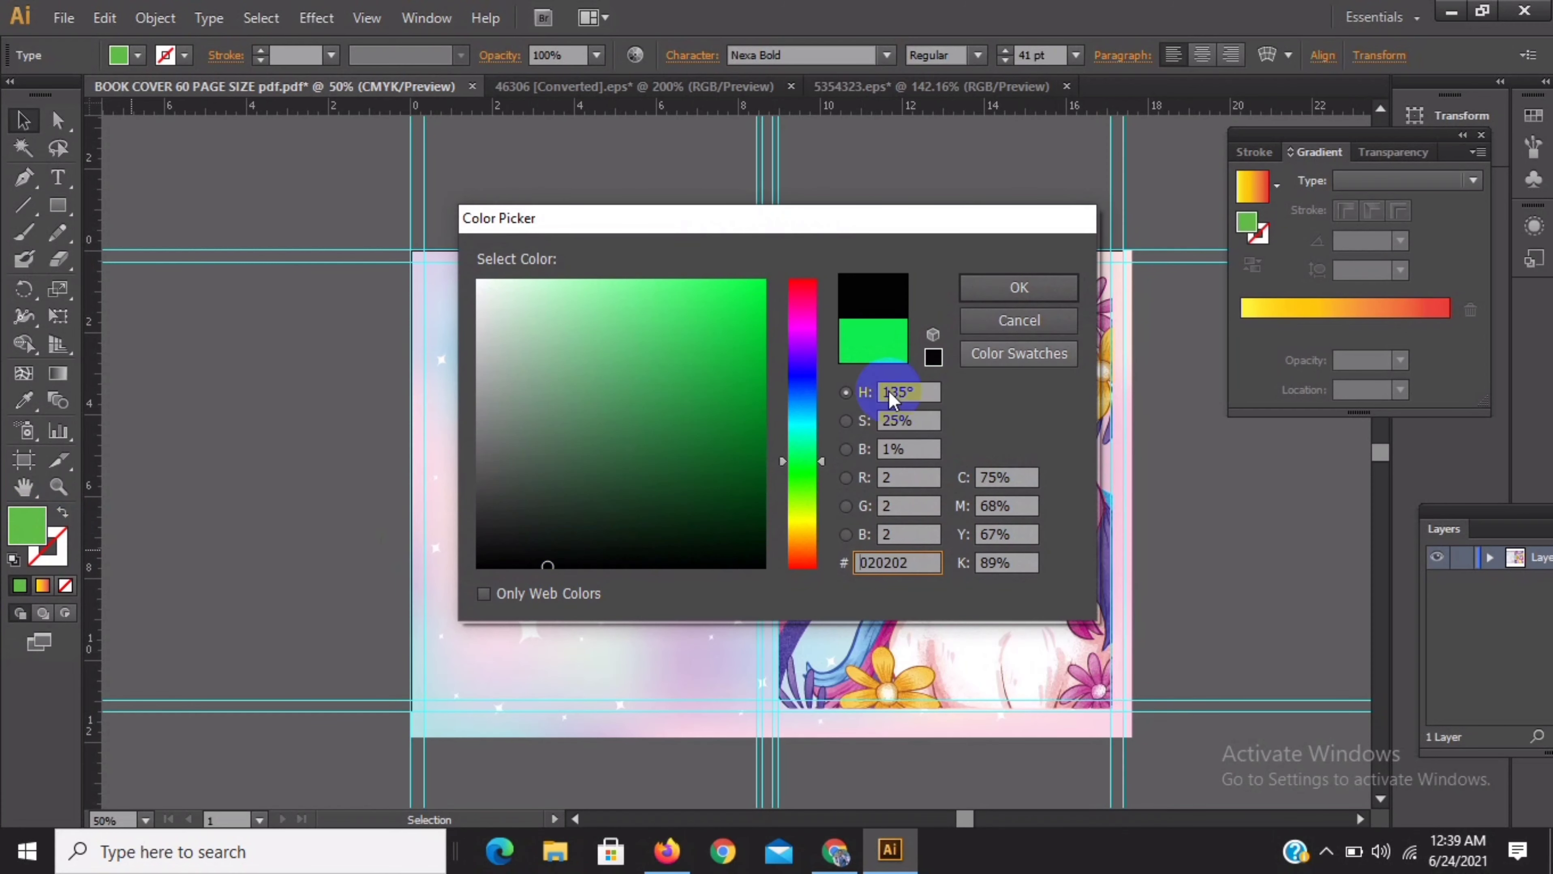
pyautogui.click(1042, 295)
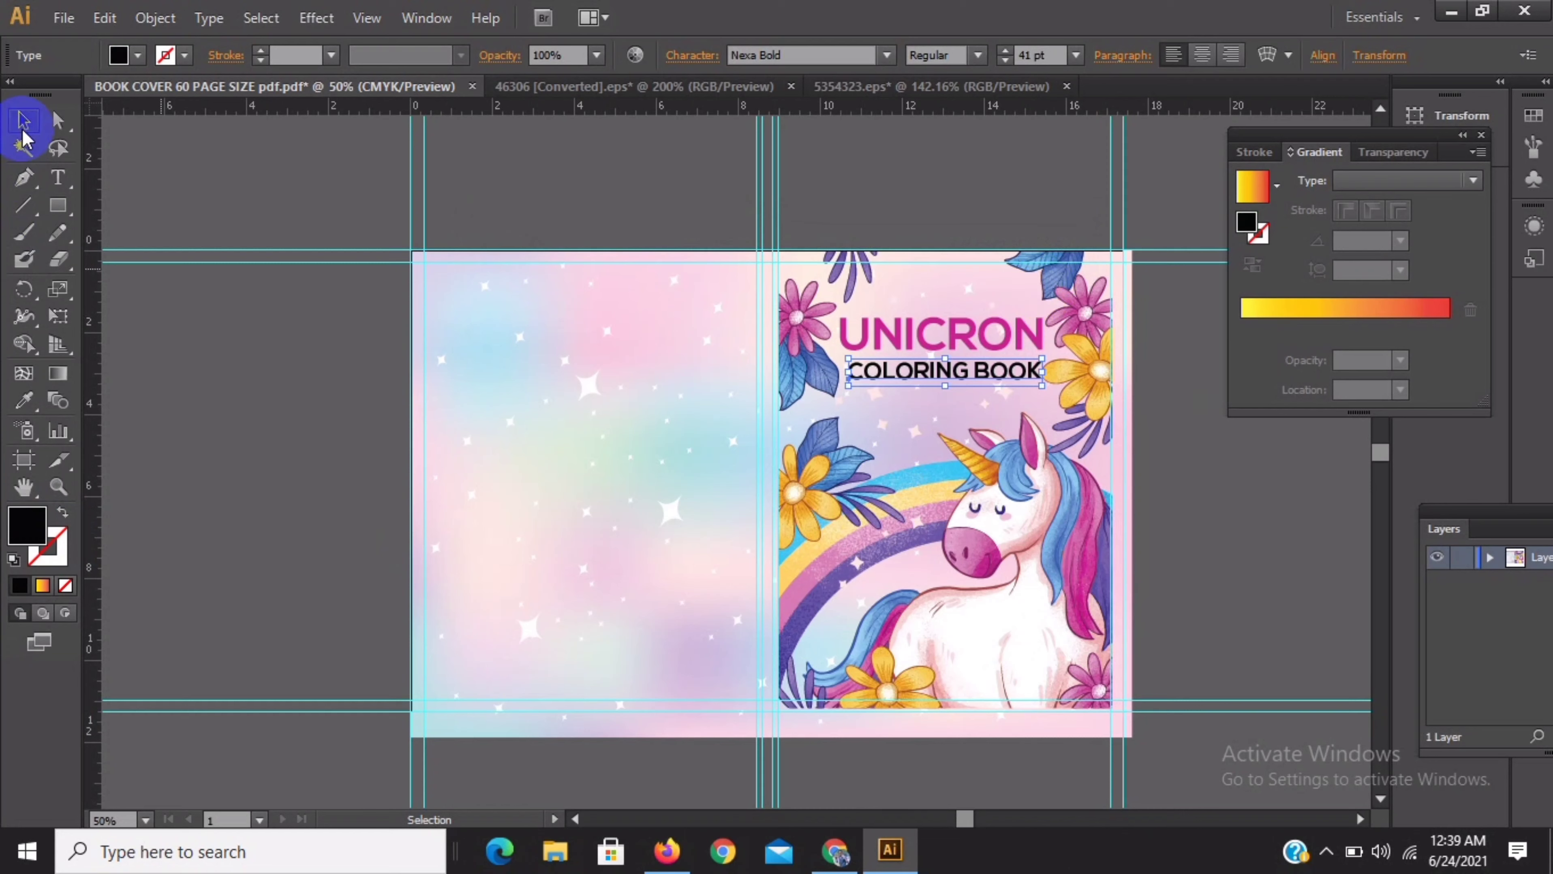
pyautogui.click(202, 165)
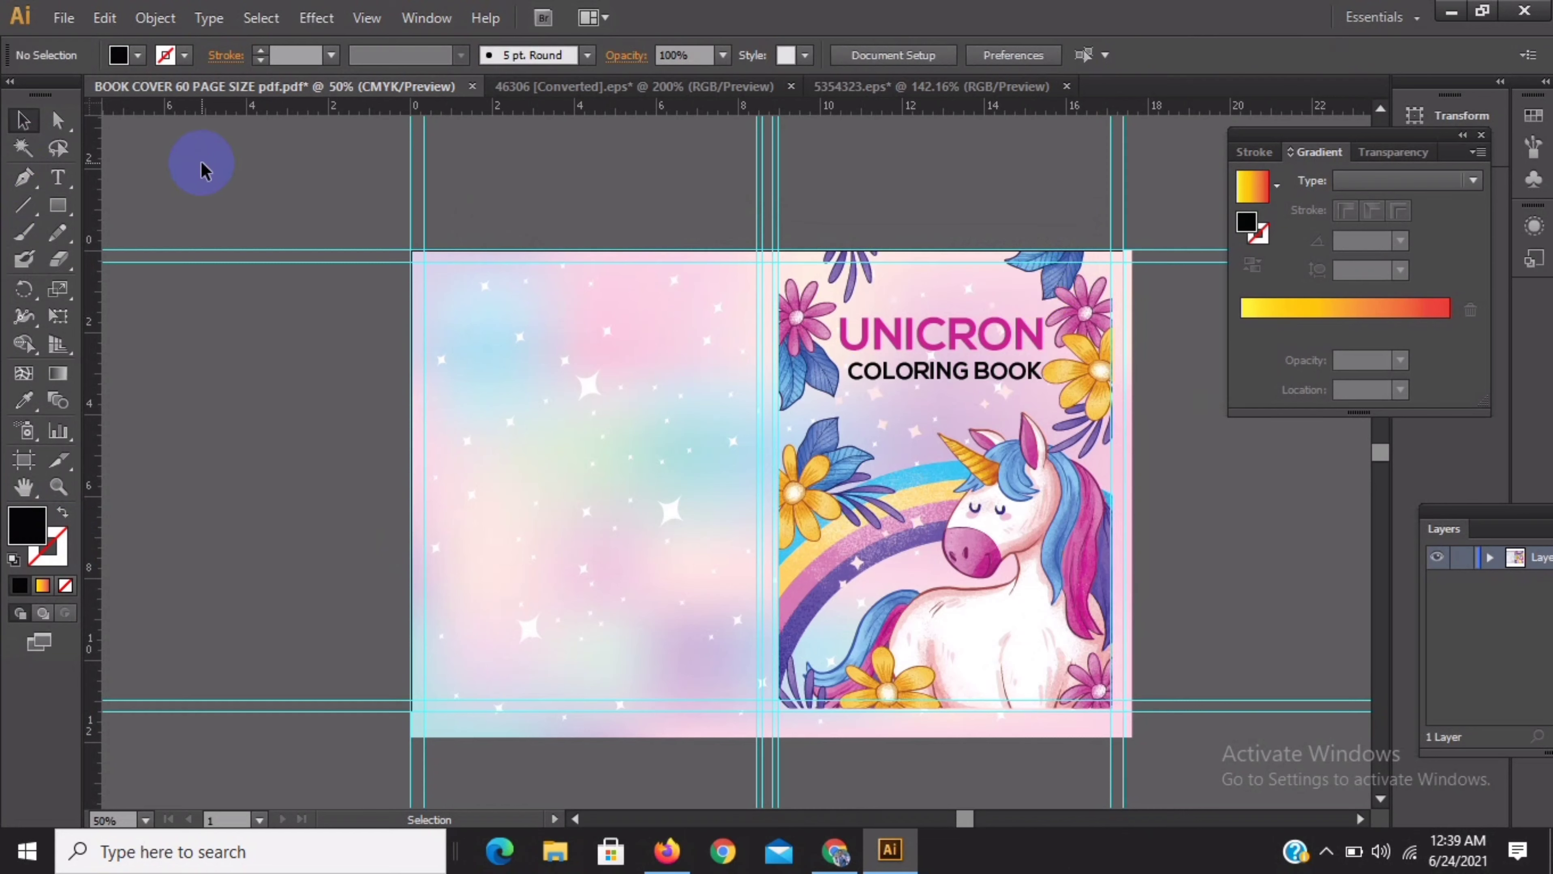
pyautogui.click(902, 375)
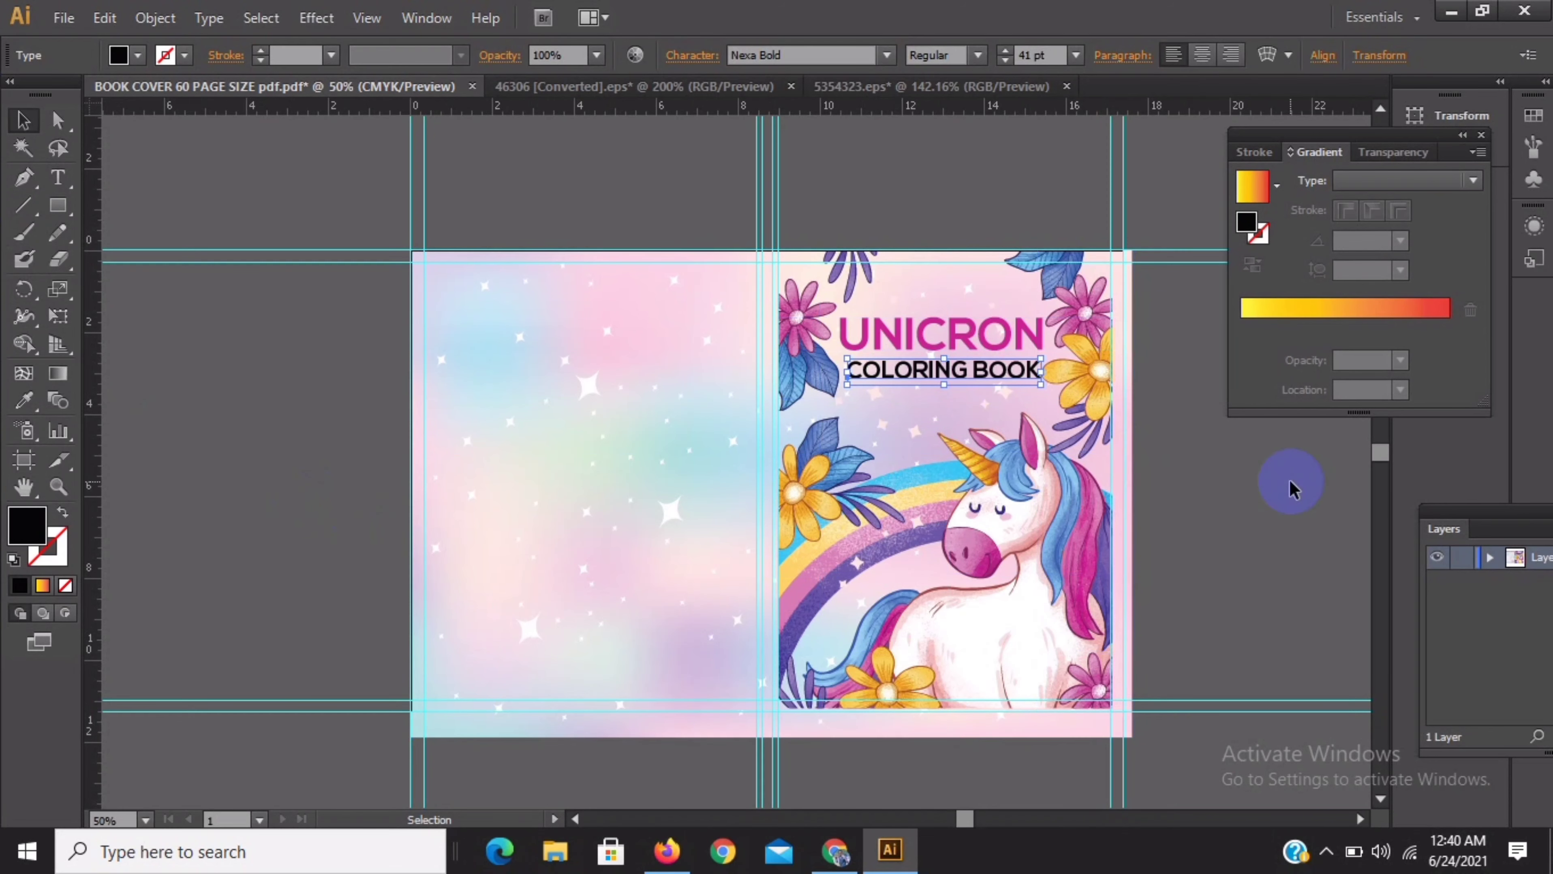
pyautogui.click(1262, 517)
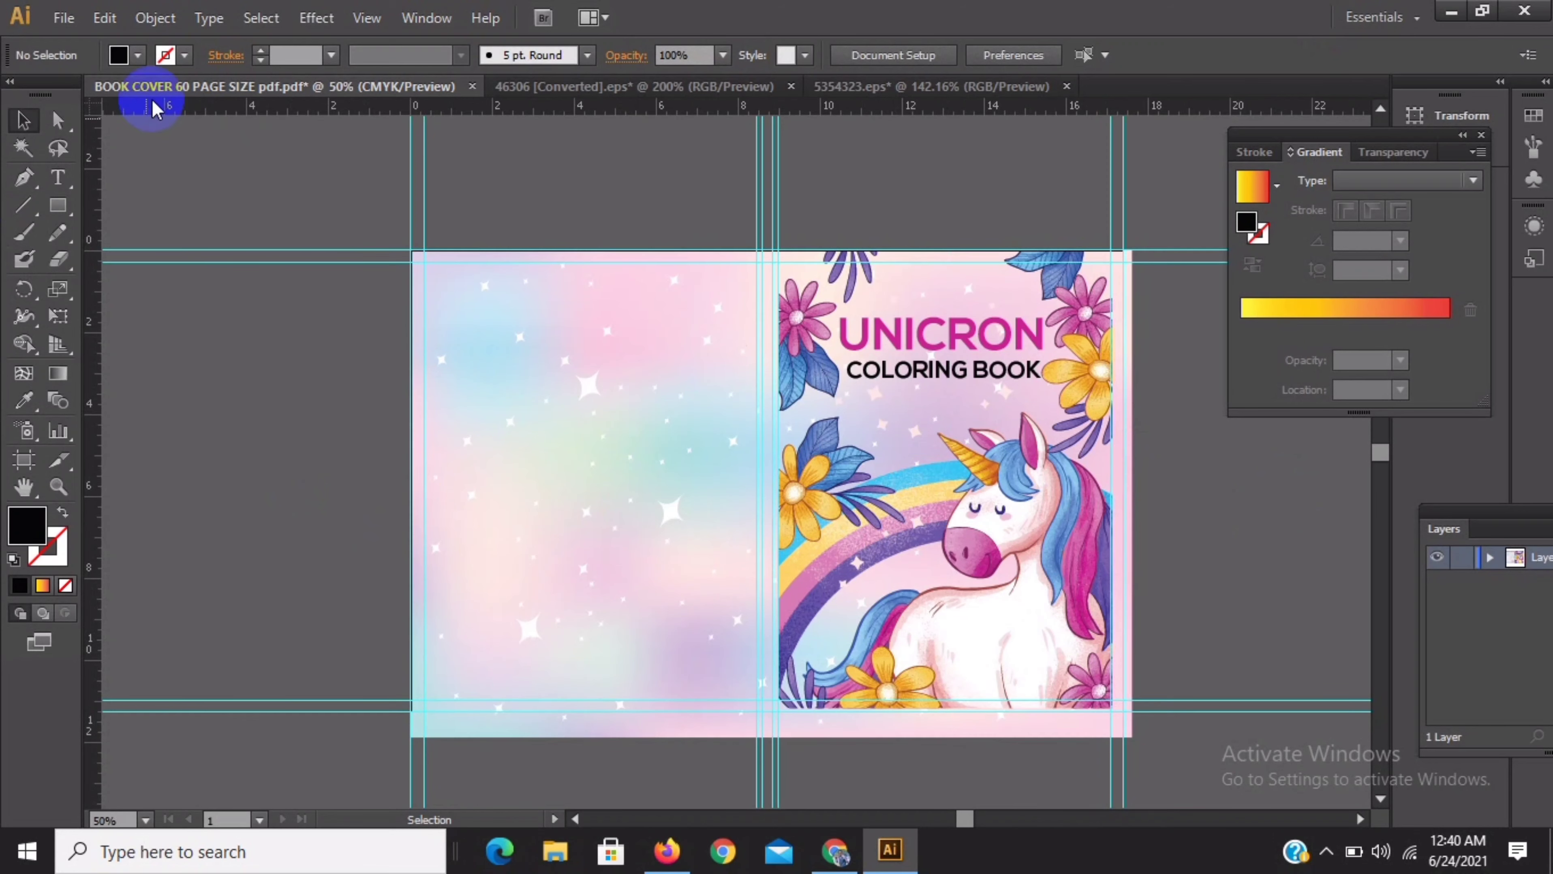
# Place the unicorn line drawing 3frHgwKfqg.jpg from the book design folder into the cover document
pyautogui.click(80, 28)
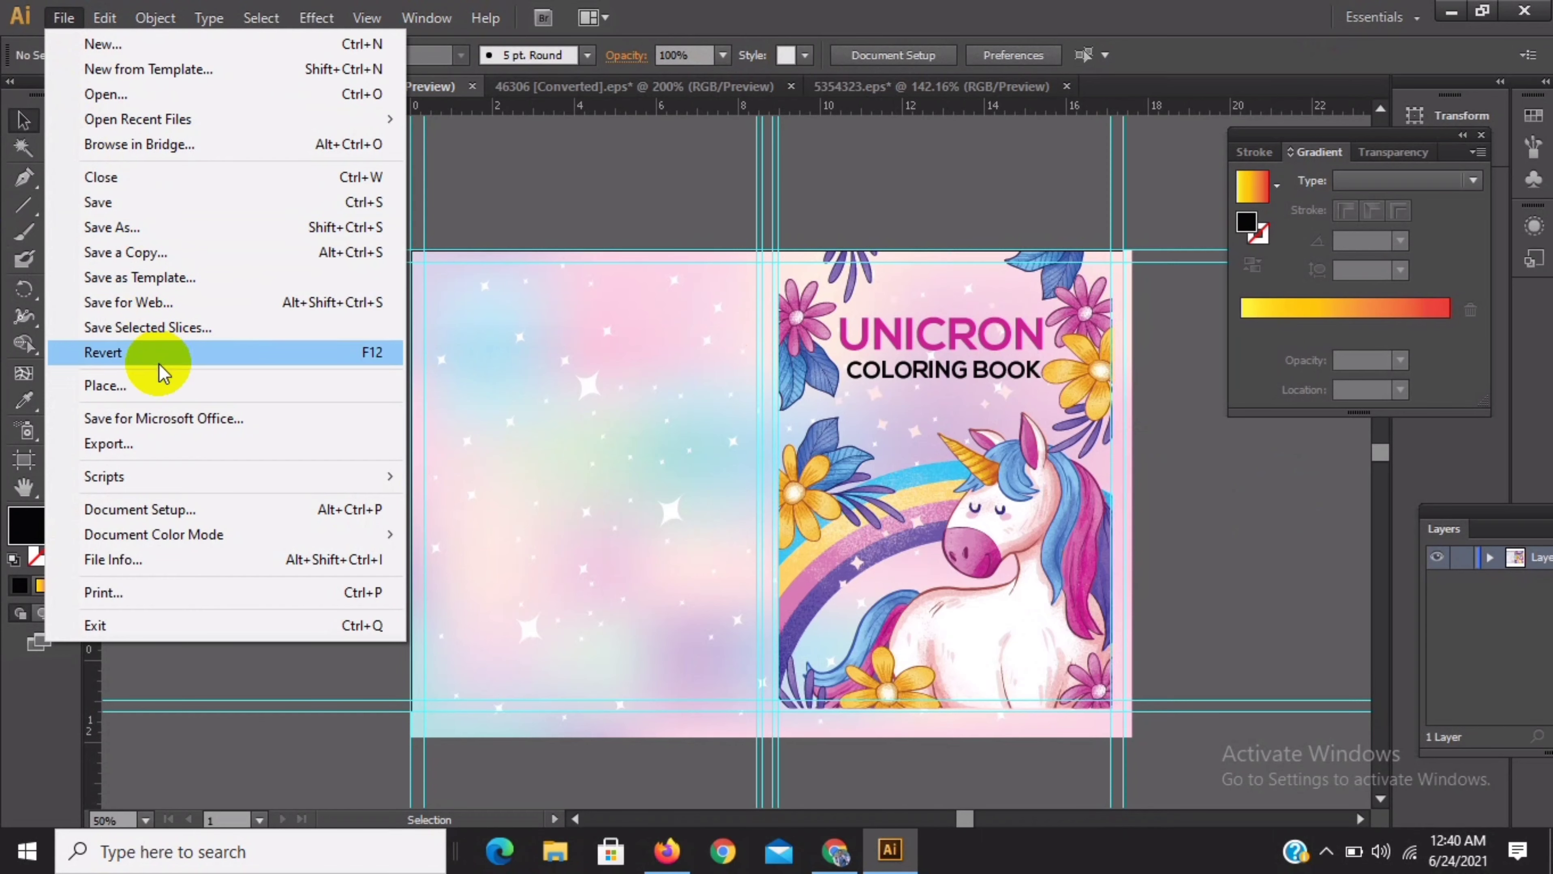
pyautogui.click(158, 386)
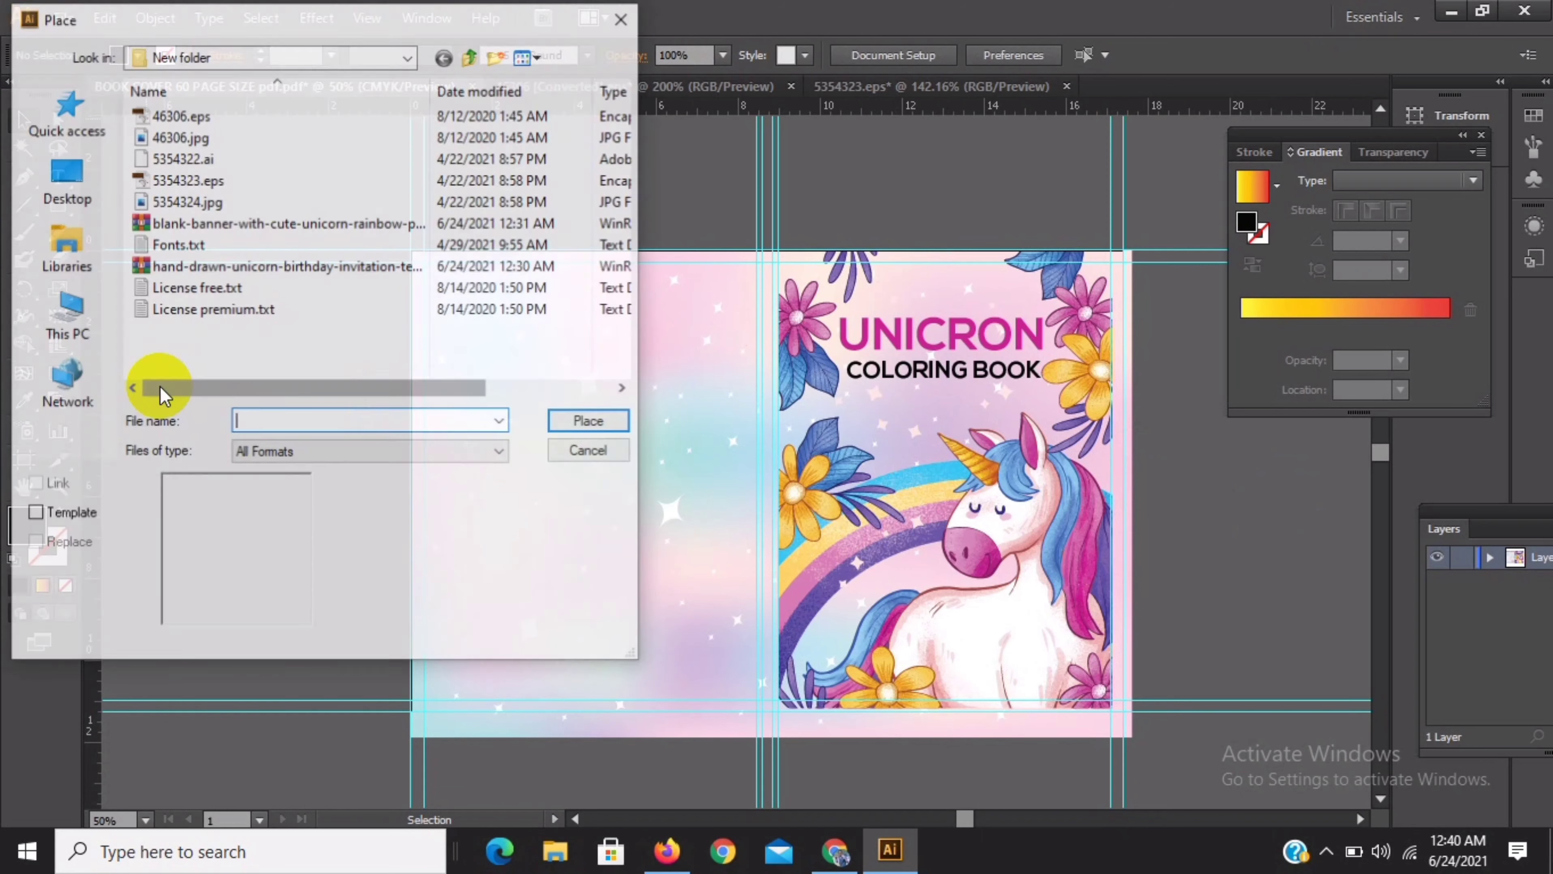
pyautogui.click(470, 56)
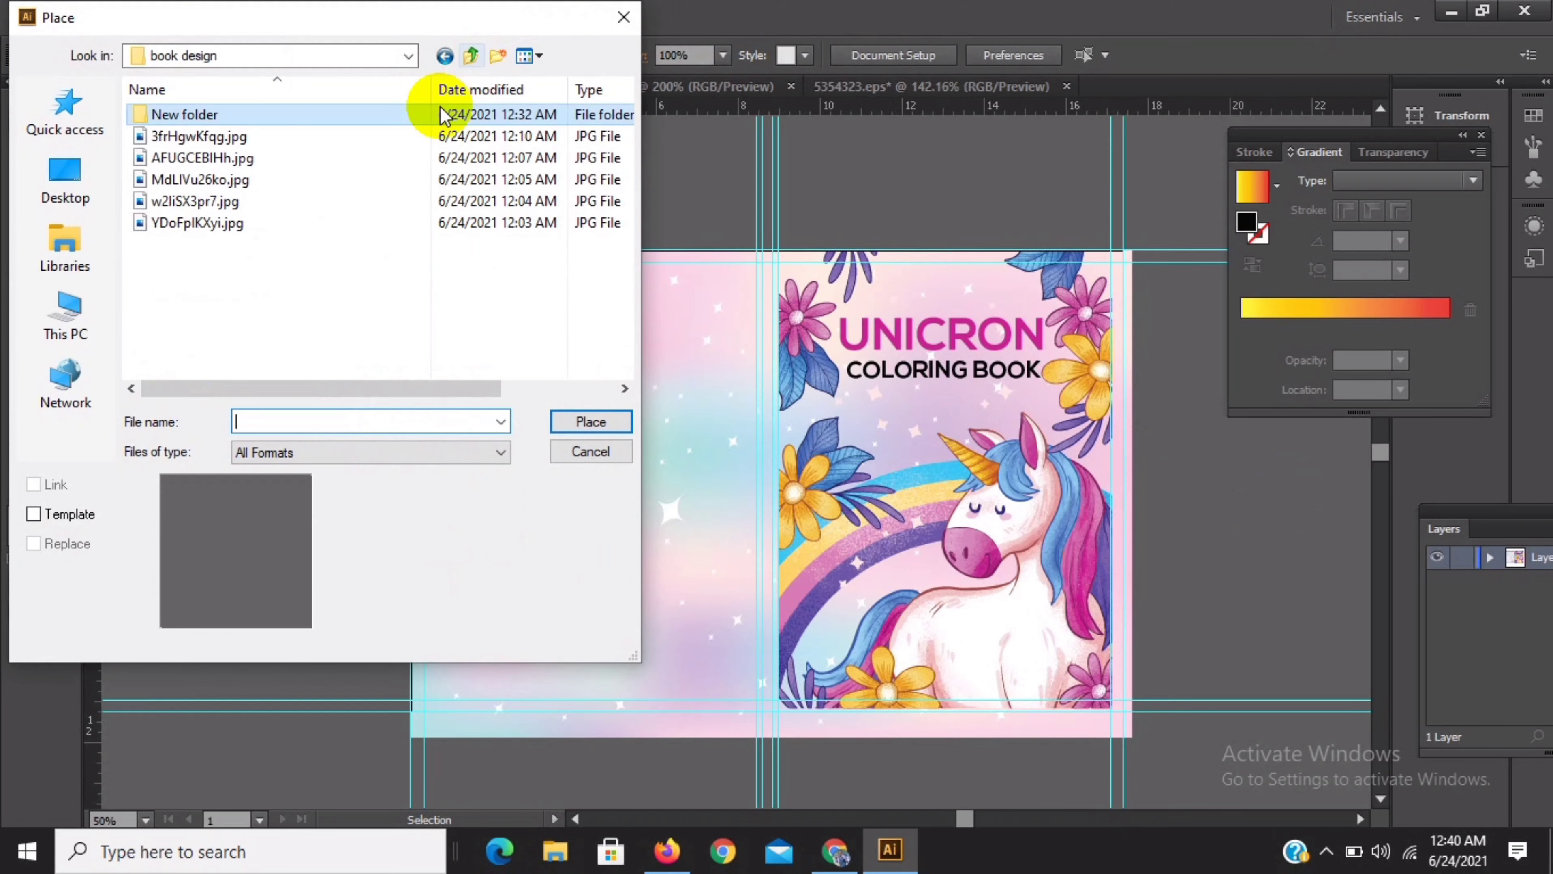
pyautogui.doubleClick(241, 138)
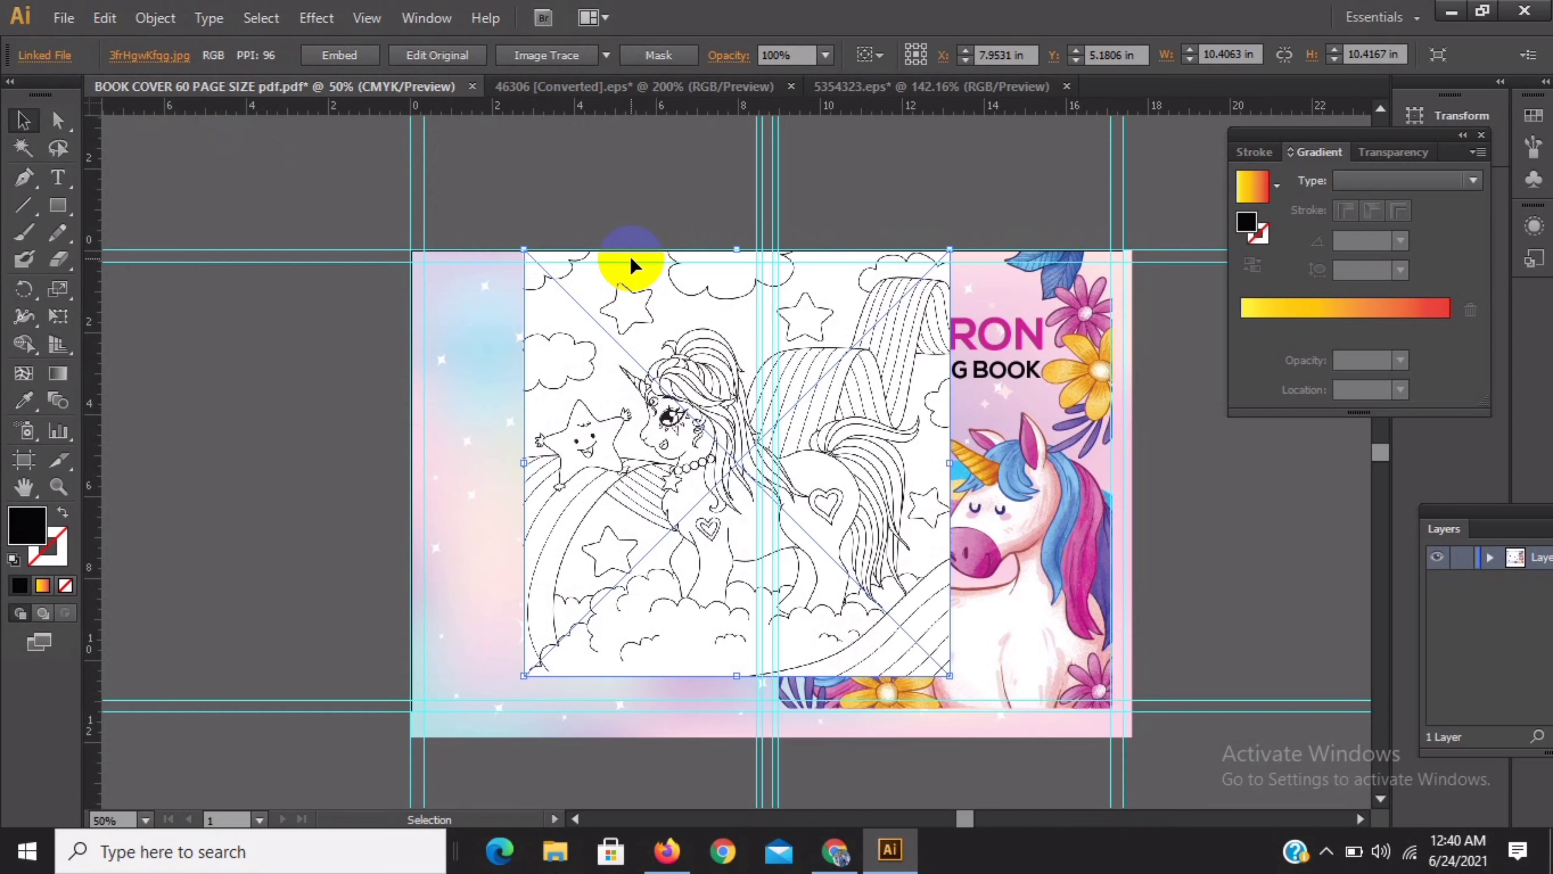
# Scale the placed line drawing down to about 3.18 in square and position it at the back cover's upper-left corner
pyautogui.moveTo(948, 250); pyautogui.dragTo(701, 498)
pyautogui.moveTo(625, 537); pyautogui.dragTo(532, 337)
pyautogui.moveTo(607, 270); pyautogui.dragTo(580, 289)
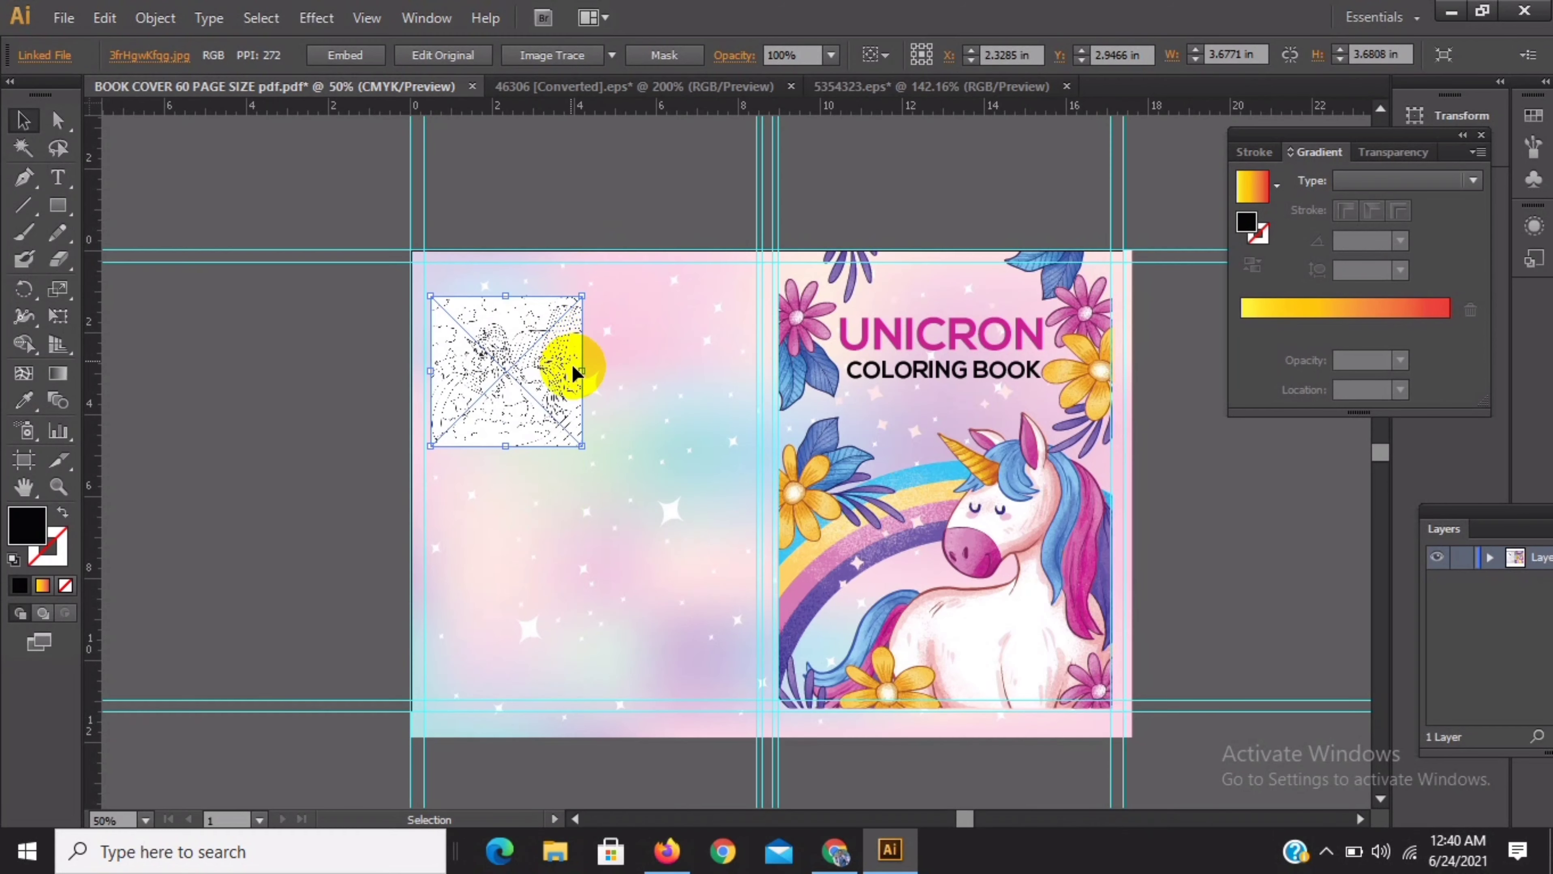
pyautogui.moveTo(581, 371); pyautogui.dragTo(525, 341)
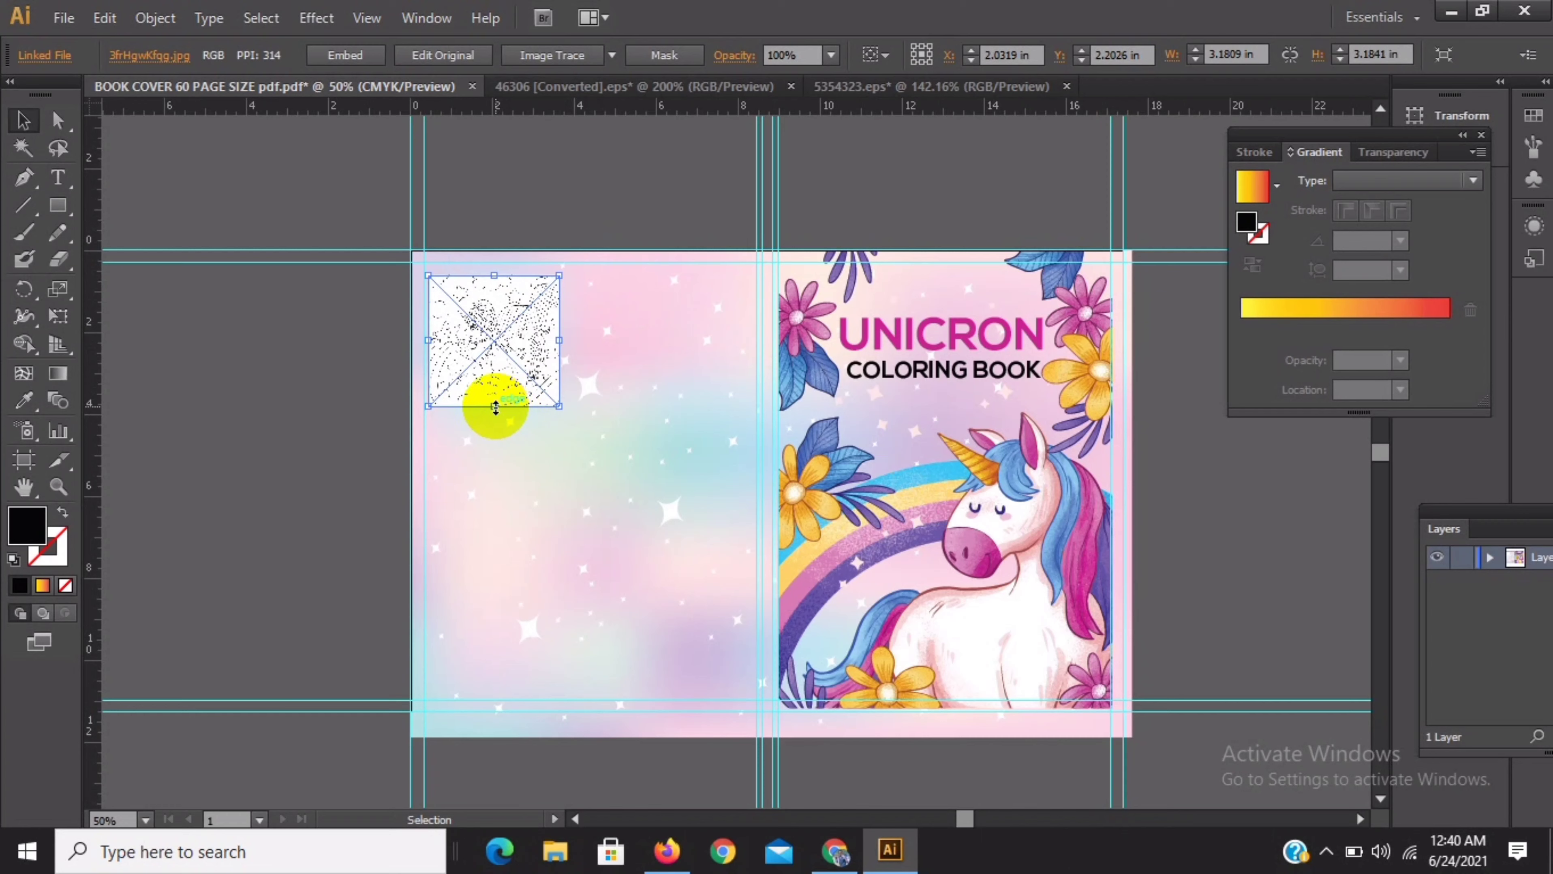
# Stretch the placed line drawing into a portrait rectangle about 3.58 in wide and 4.76 in high
pyautogui.moveTo(495, 406); pyautogui.dragTo(501, 471)
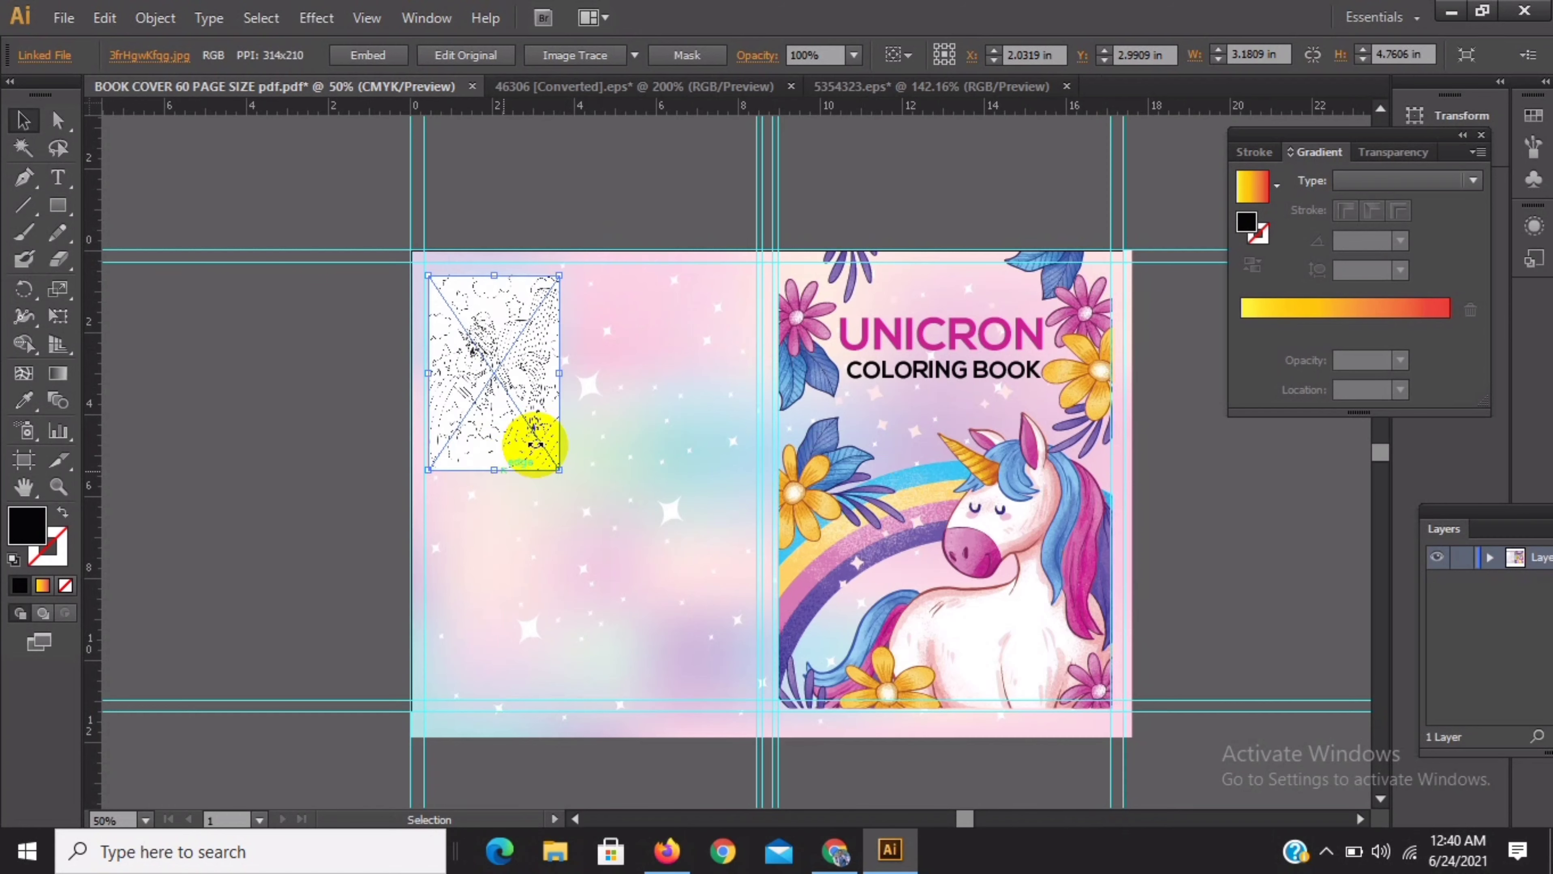
pyautogui.moveTo(558, 375); pyautogui.dragTo(574, 371)
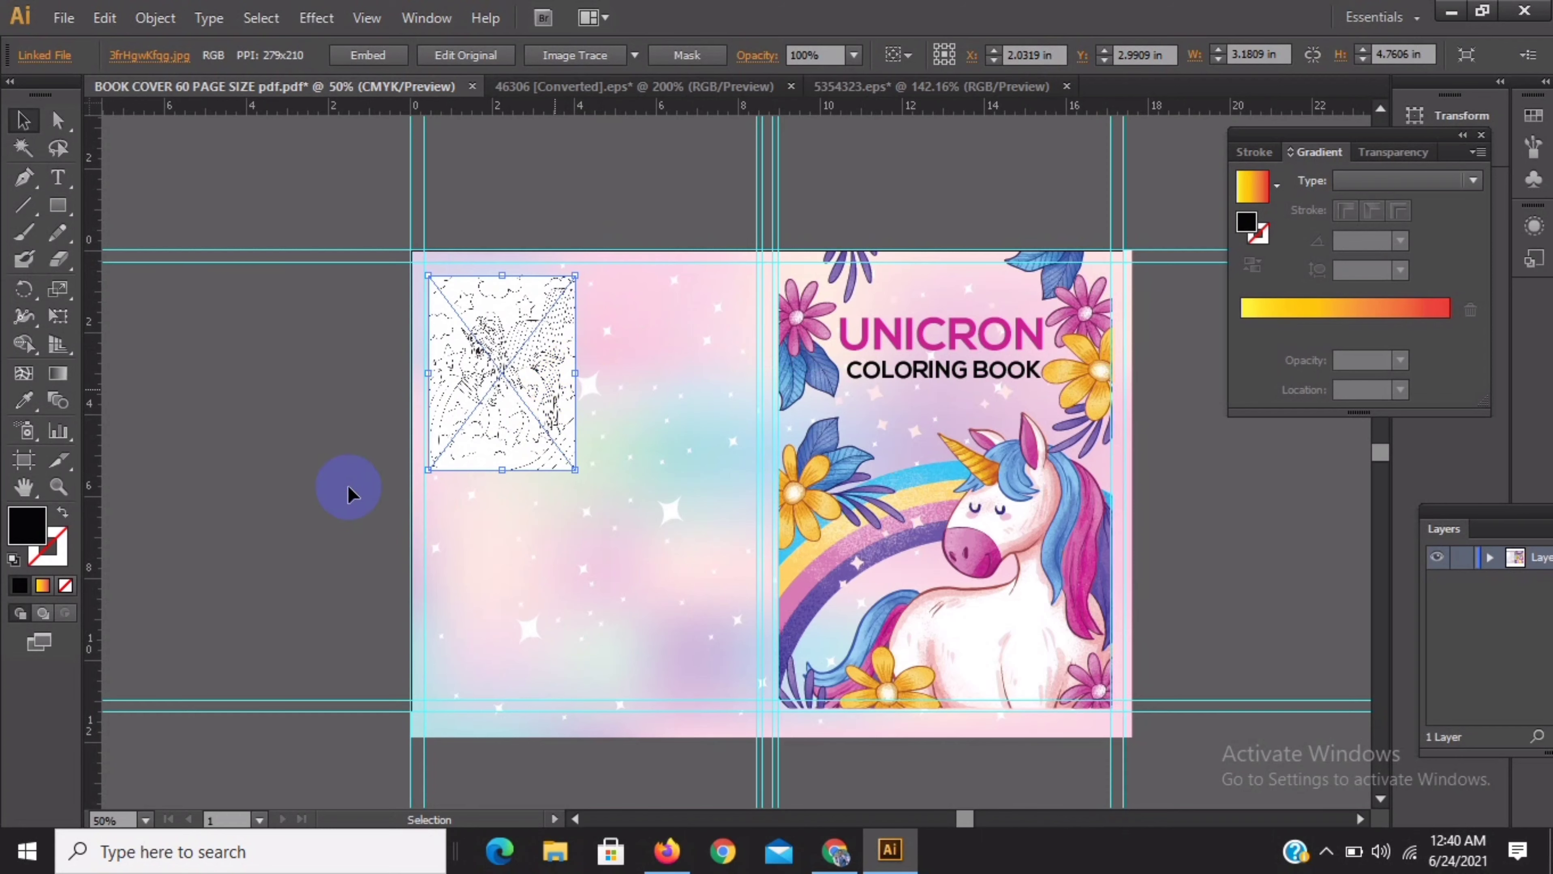
pyautogui.click(347, 499)
pyautogui.click(502, 355)
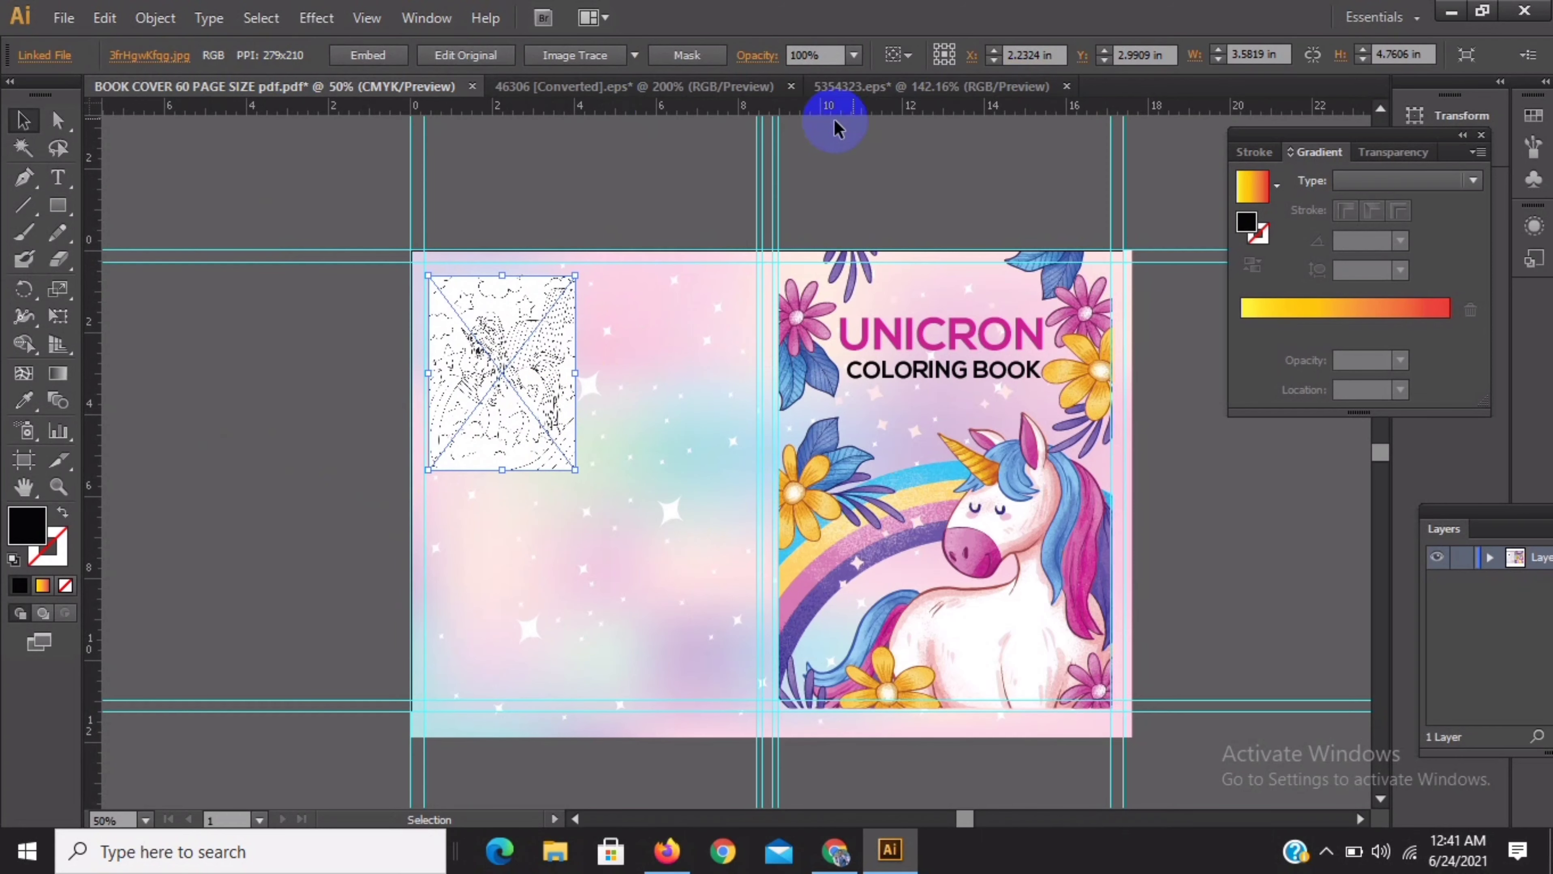
# Close the 5354323.eps document without saving its changes and switch to the 46306 [Converted].eps document
pyautogui.click(948, 93)
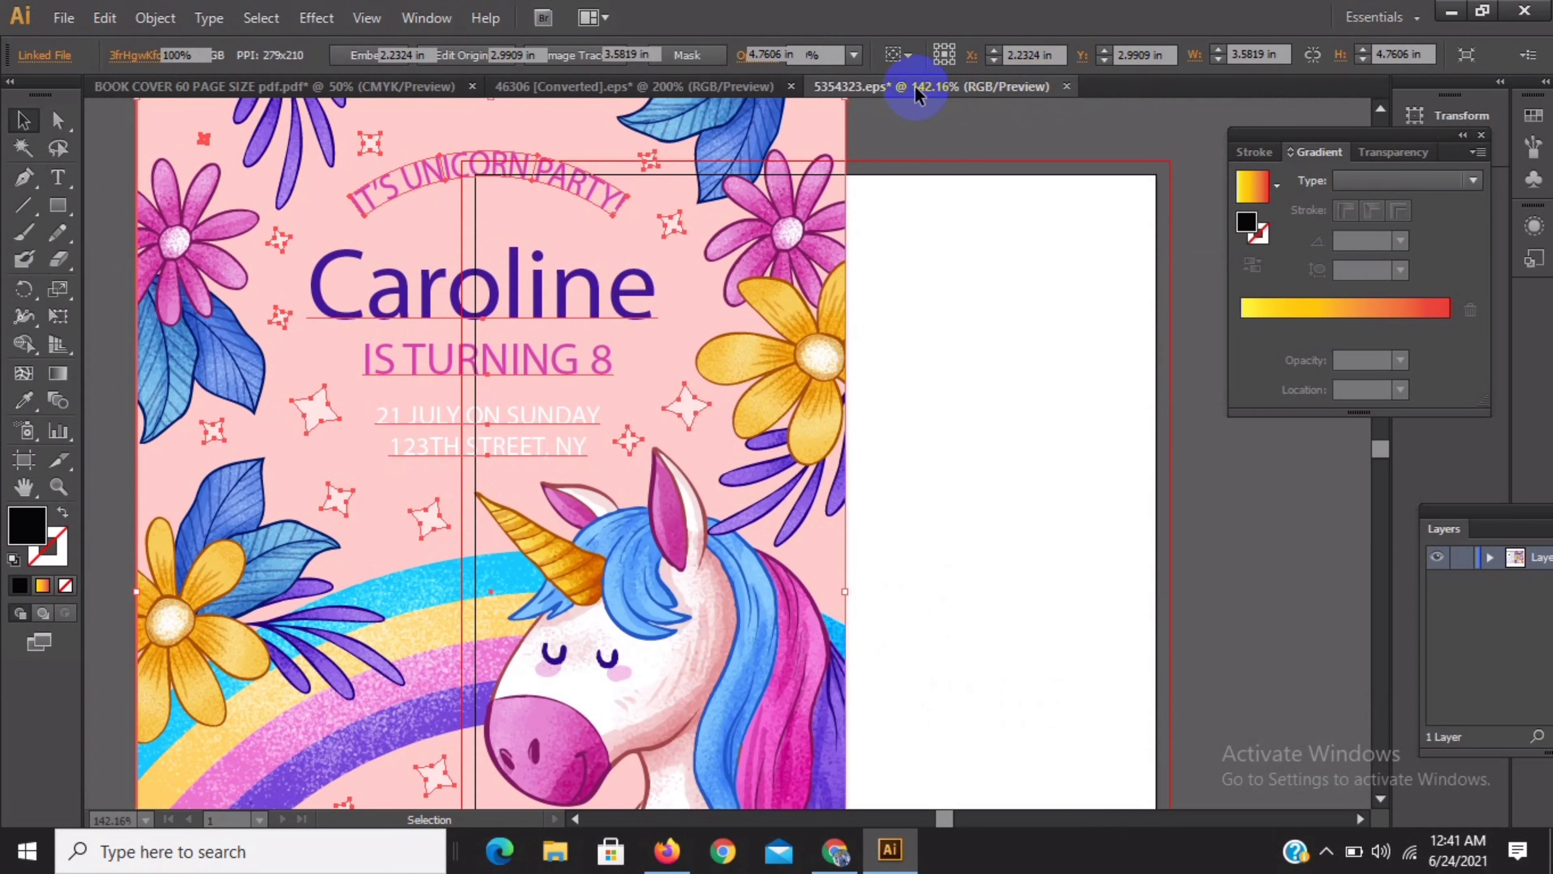
pyautogui.click(1064, 85)
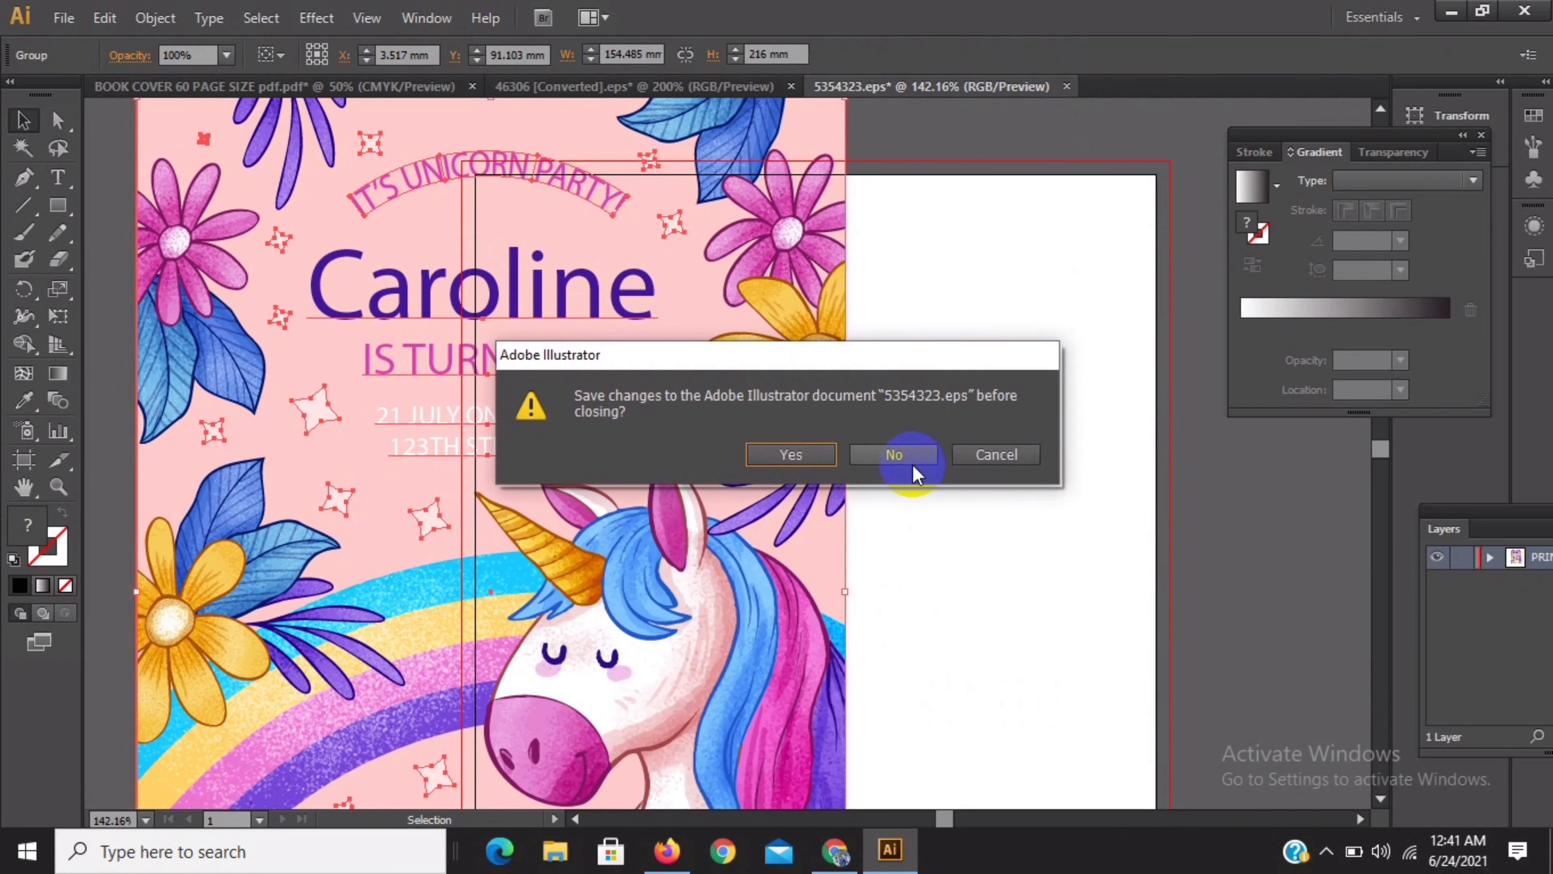
pyautogui.click(903, 454)
pyautogui.click(664, 87)
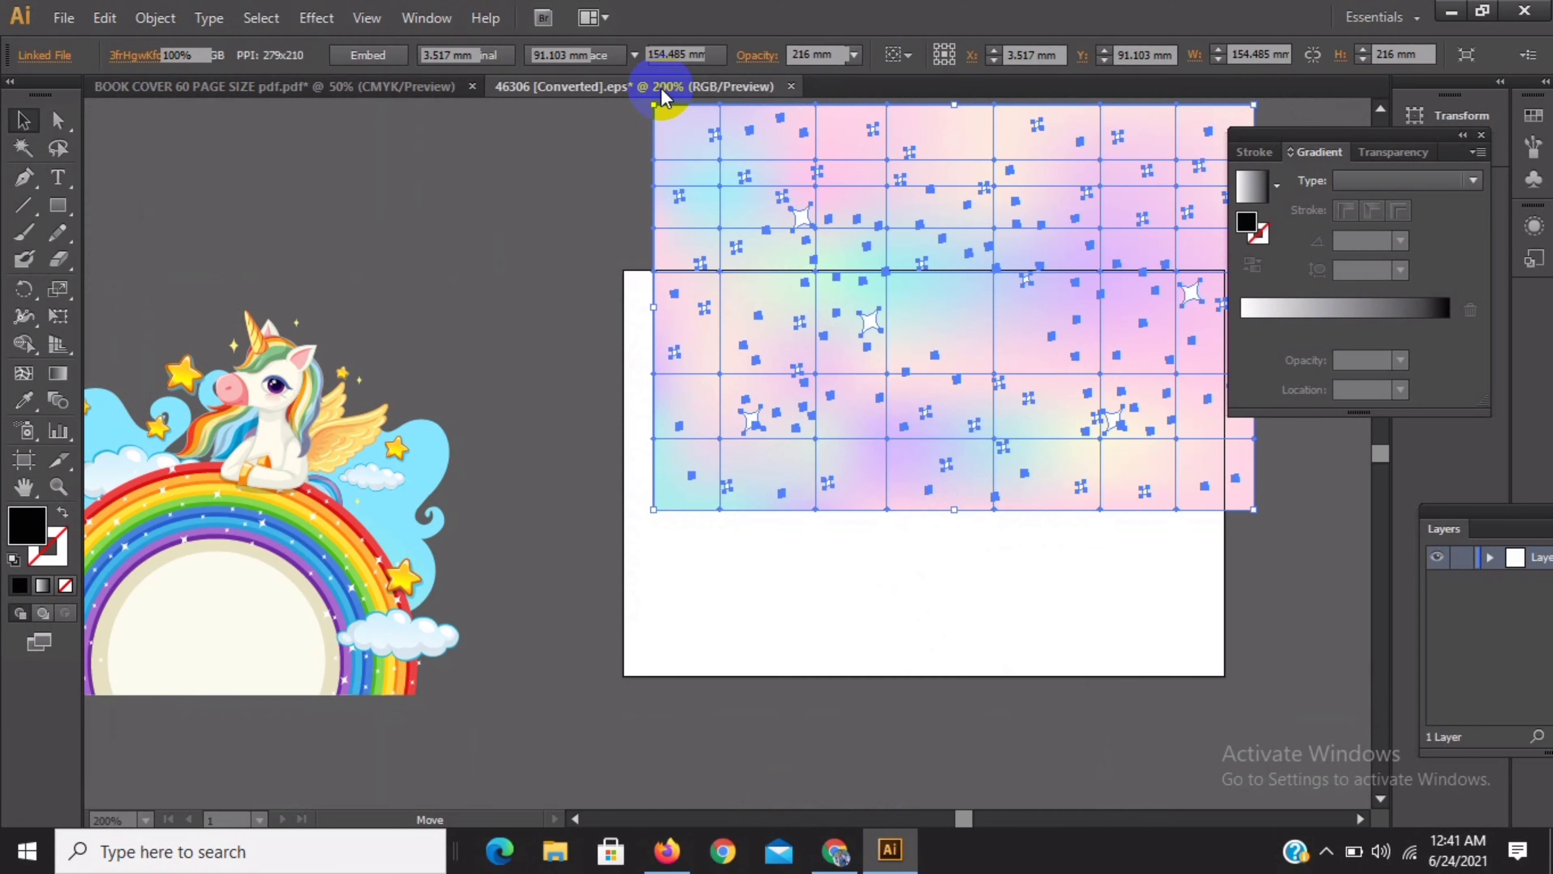
# Close the 46306 [Converted].eps document without saving its changes
pyautogui.click(792, 86)
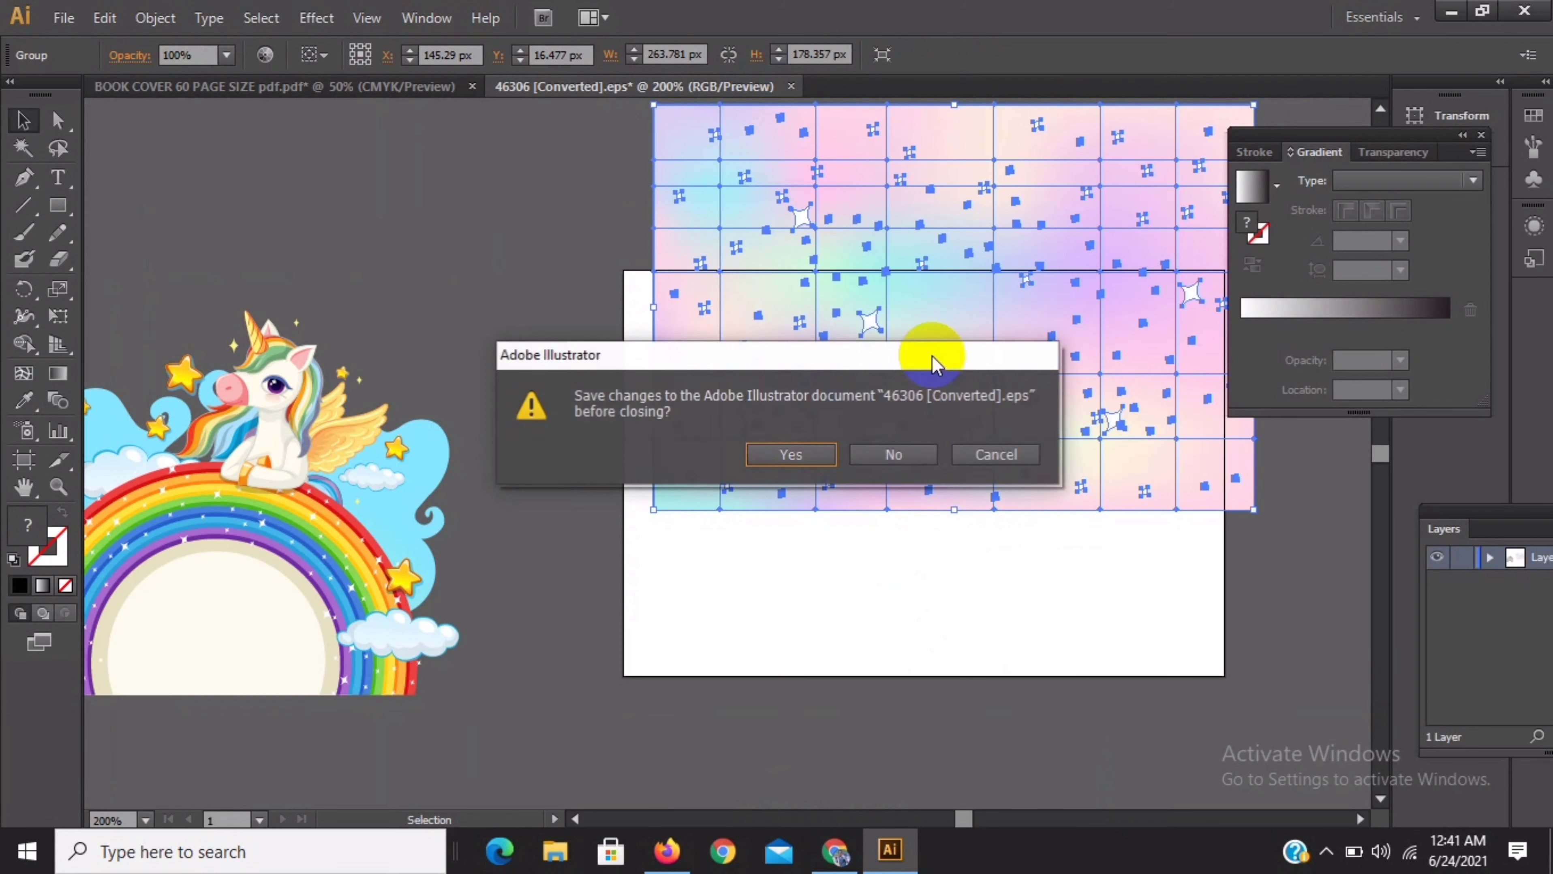
pyautogui.click(922, 453)
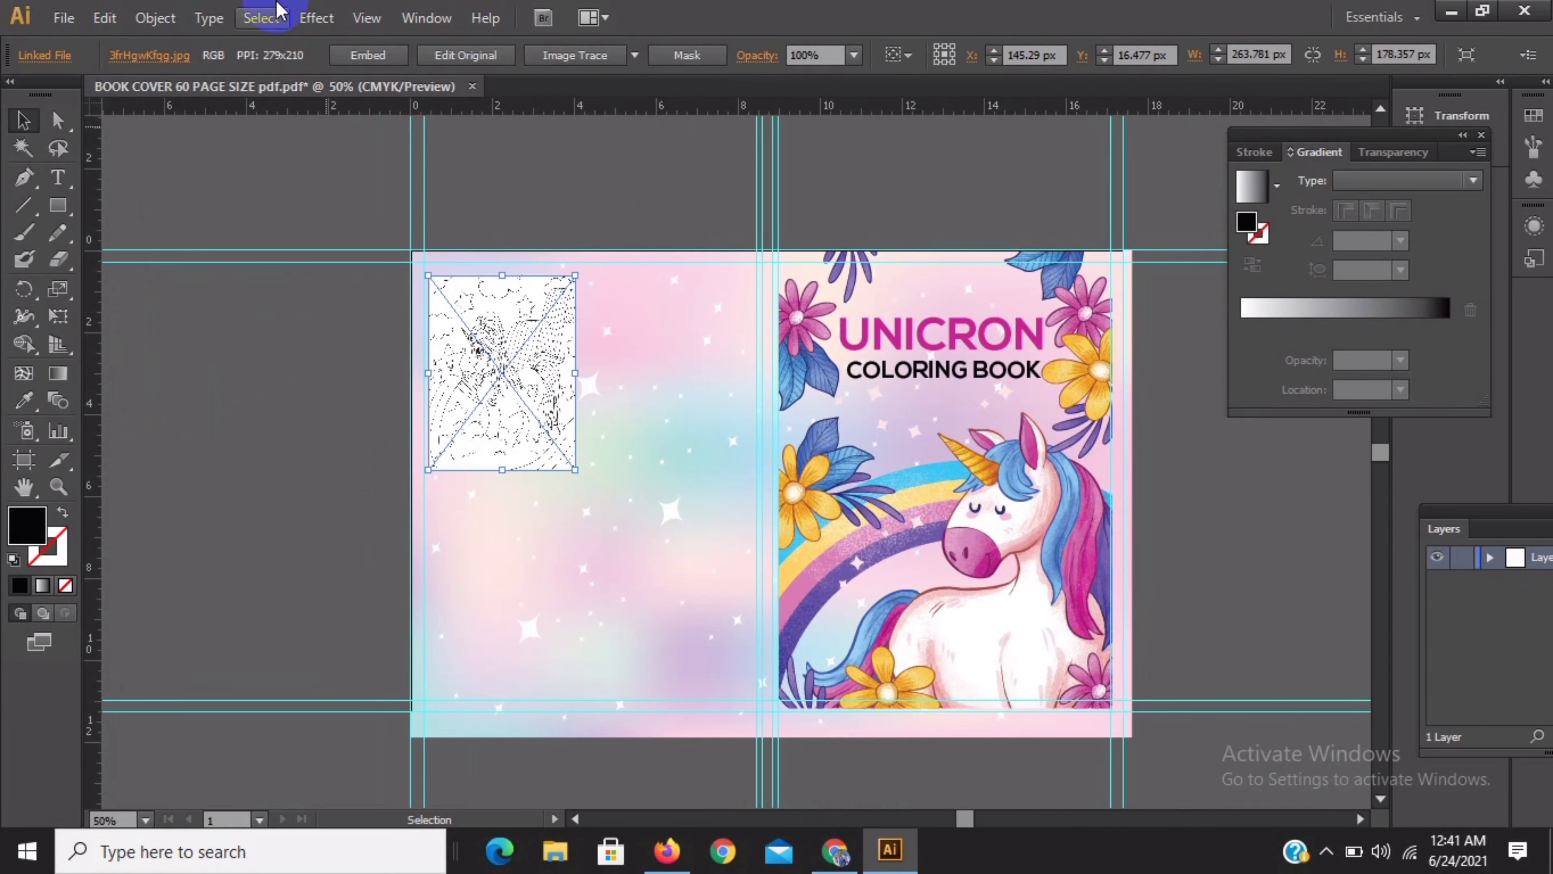
# Place AFUGCEBIHh.jpg from the book design folder into the cover and scale it down to about 3.62 in square over the first line drawing
pyautogui.click(62, 16)
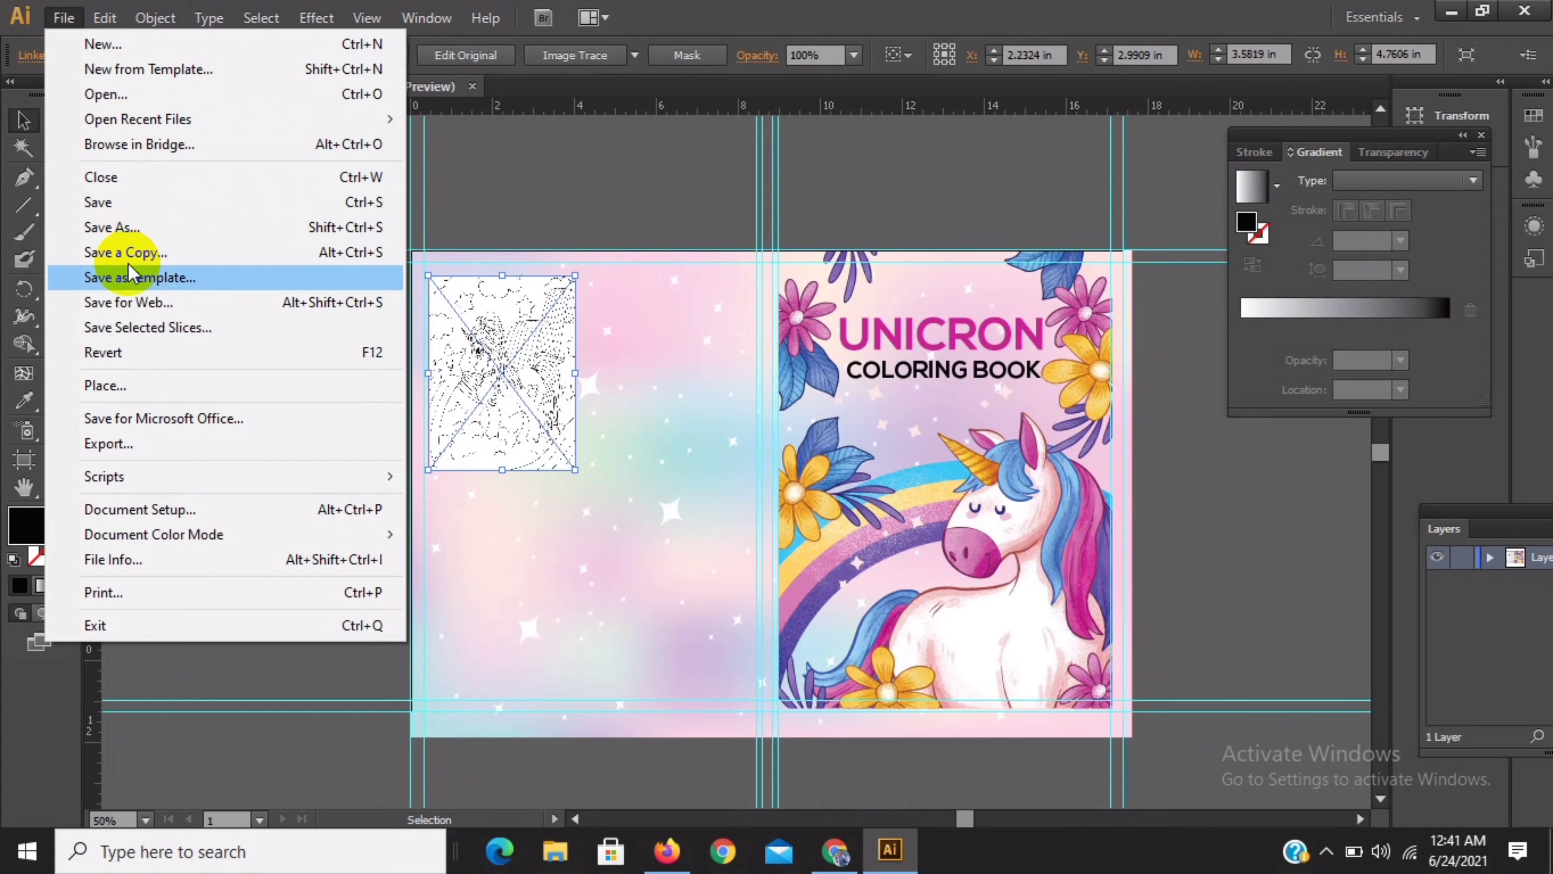
pyautogui.click(128, 386)
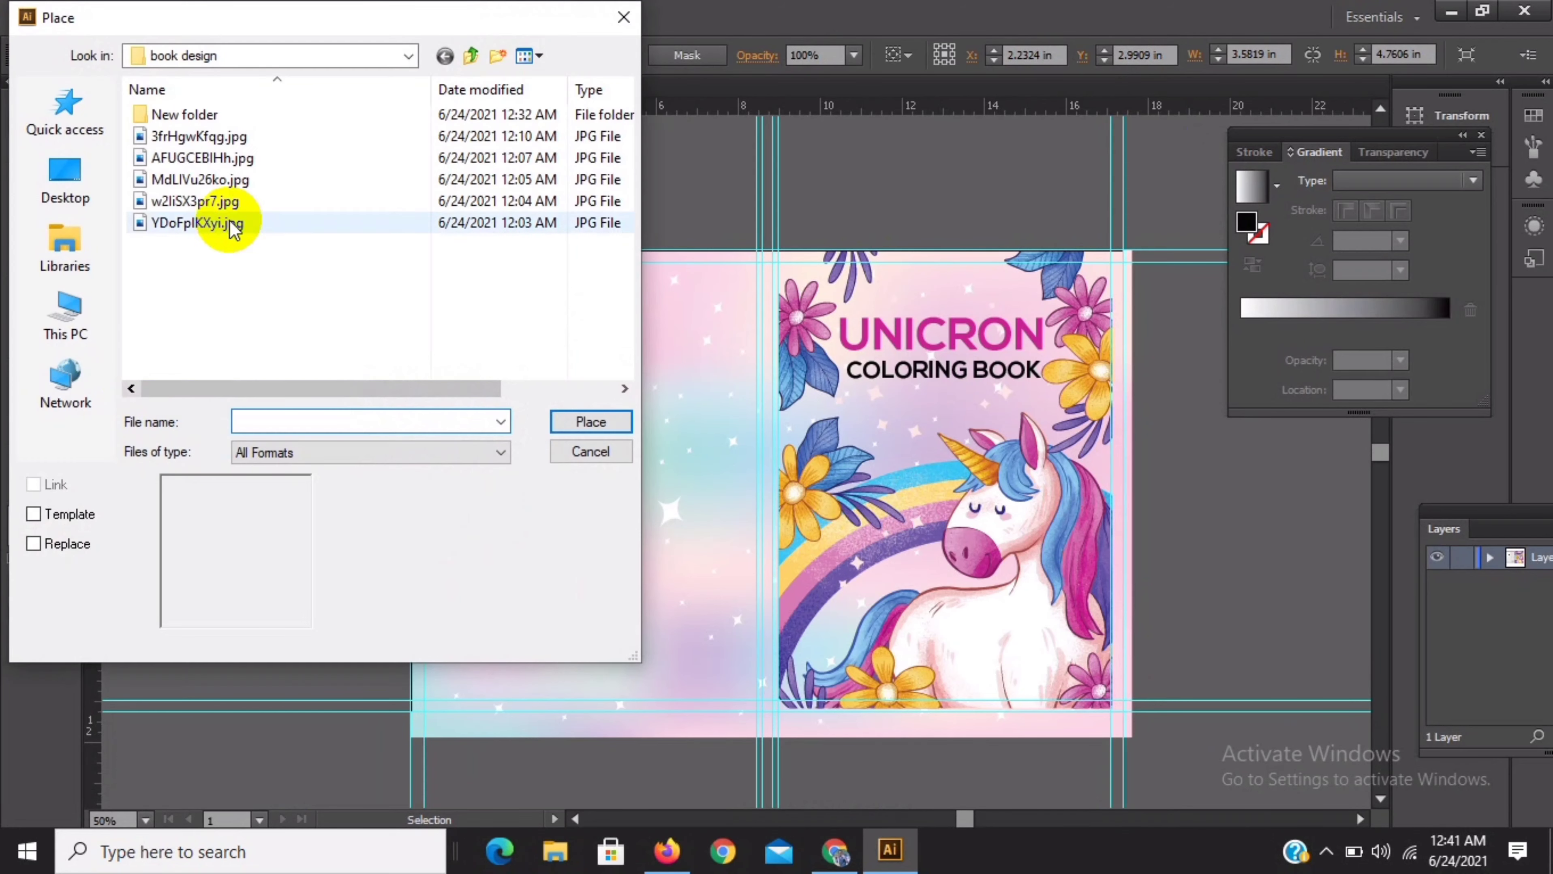
pyautogui.doubleClick(215, 152)
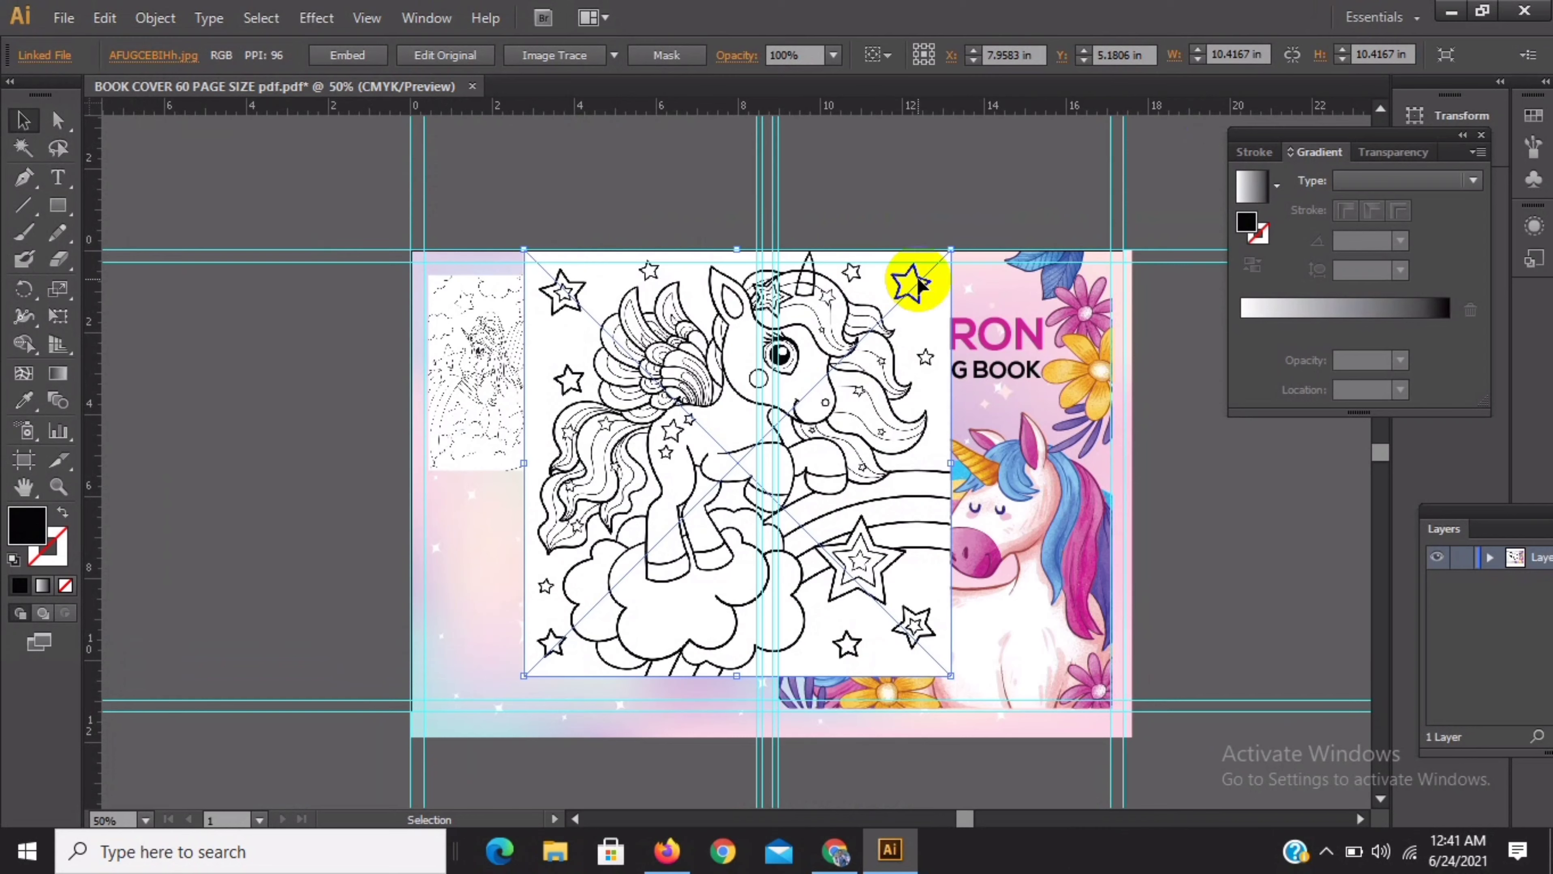
pyautogui.moveTo(950, 250); pyautogui.dragTo(685, 524)
pyautogui.moveTo(650, 589)
pyautogui.mouseDown()
pyautogui.moveTo(588, 405)
pyautogui.moveTo(546, 360)
pyautogui.moveTo(578, 337)
pyautogui.moveTo(567, 352)
pyautogui.mouseUp()
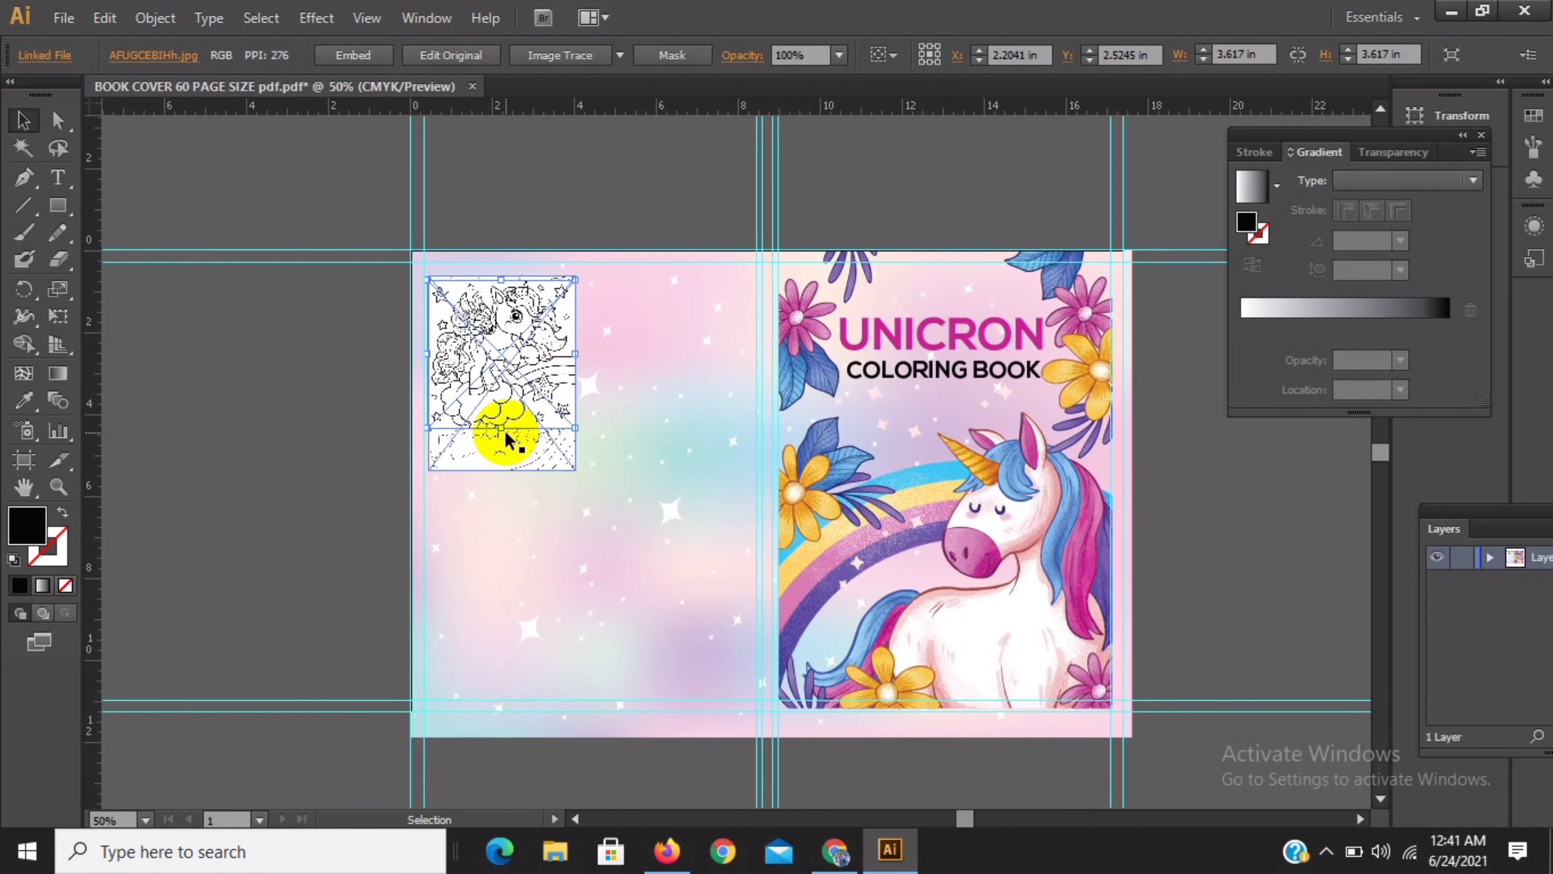
# Stretch the second line drawing to about 3.62 in wide and 4.66 in high and position it directly below the first one
pyautogui.moveTo(501, 429); pyautogui.dragTo(536, 610)
pyautogui.press('Right')
pyautogui.press('Right')
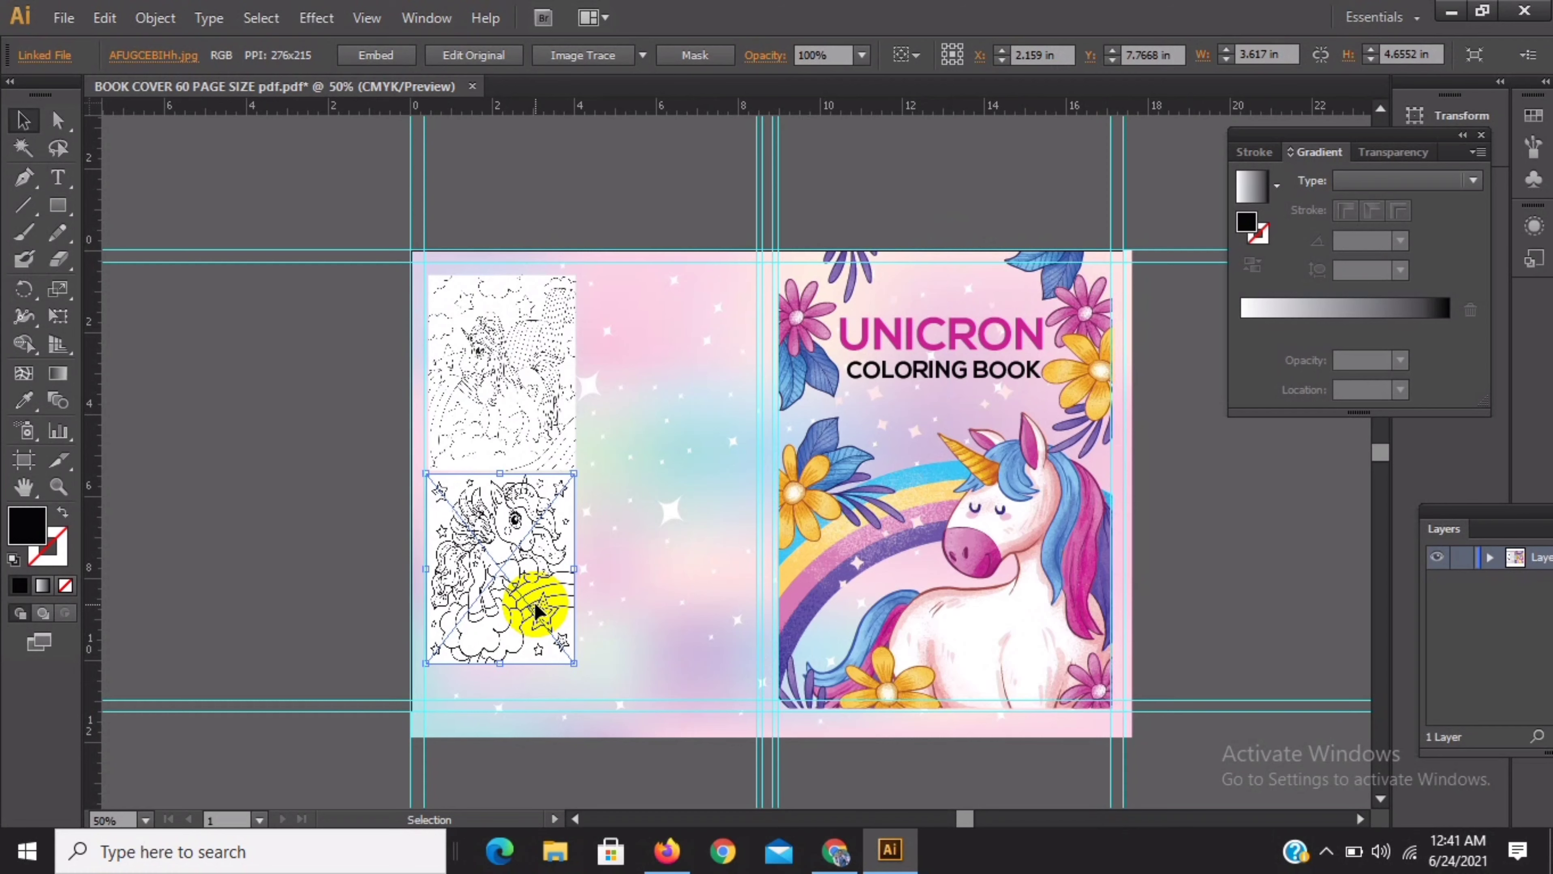
pyautogui.press('Down')
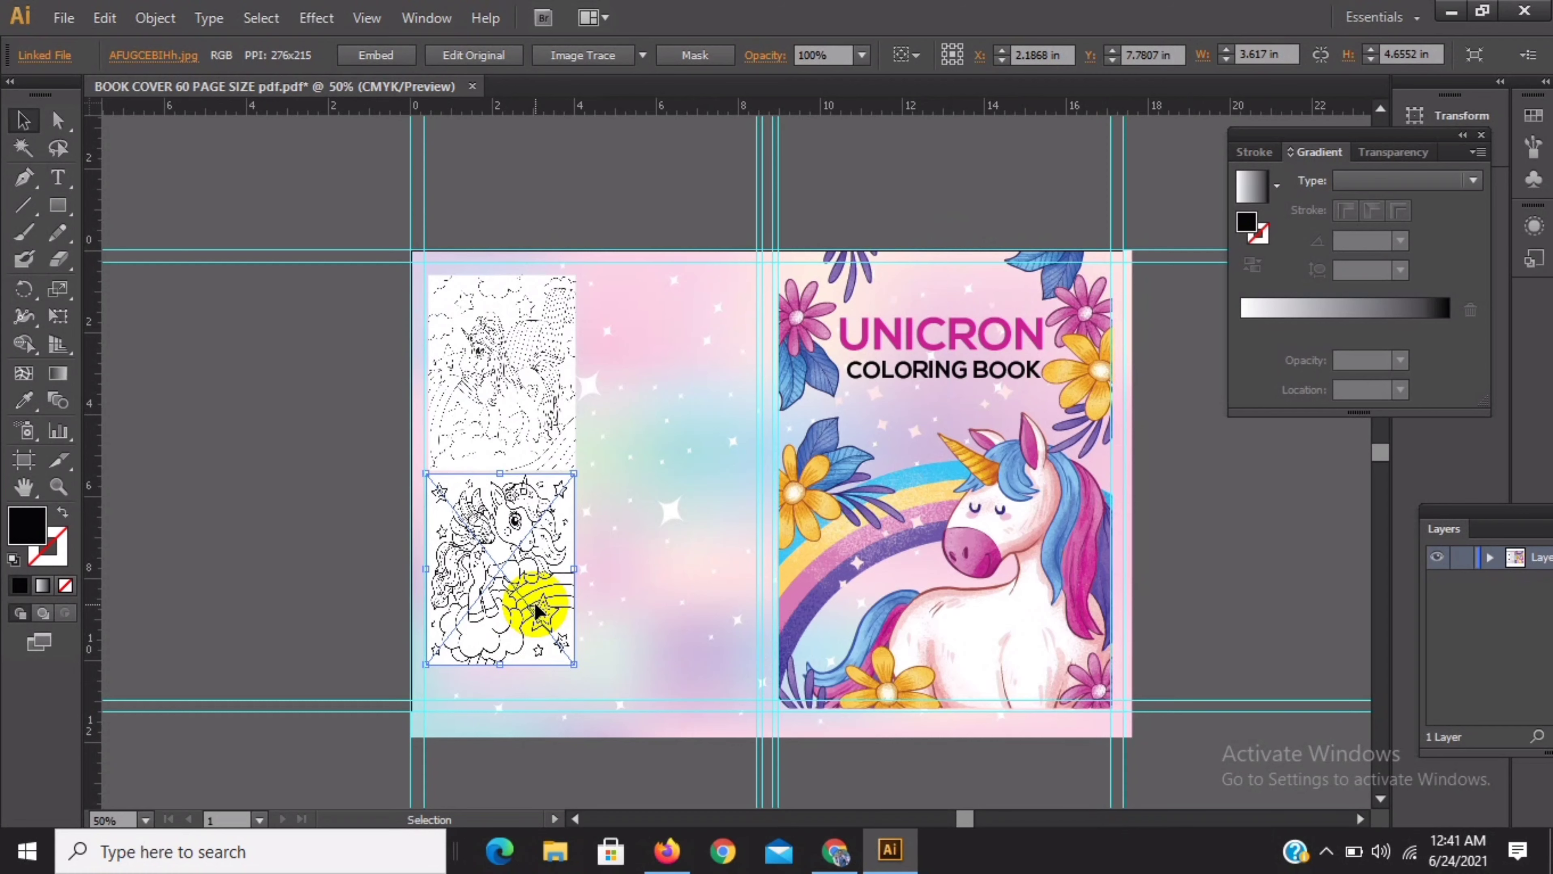
pyautogui.click(272, 438)
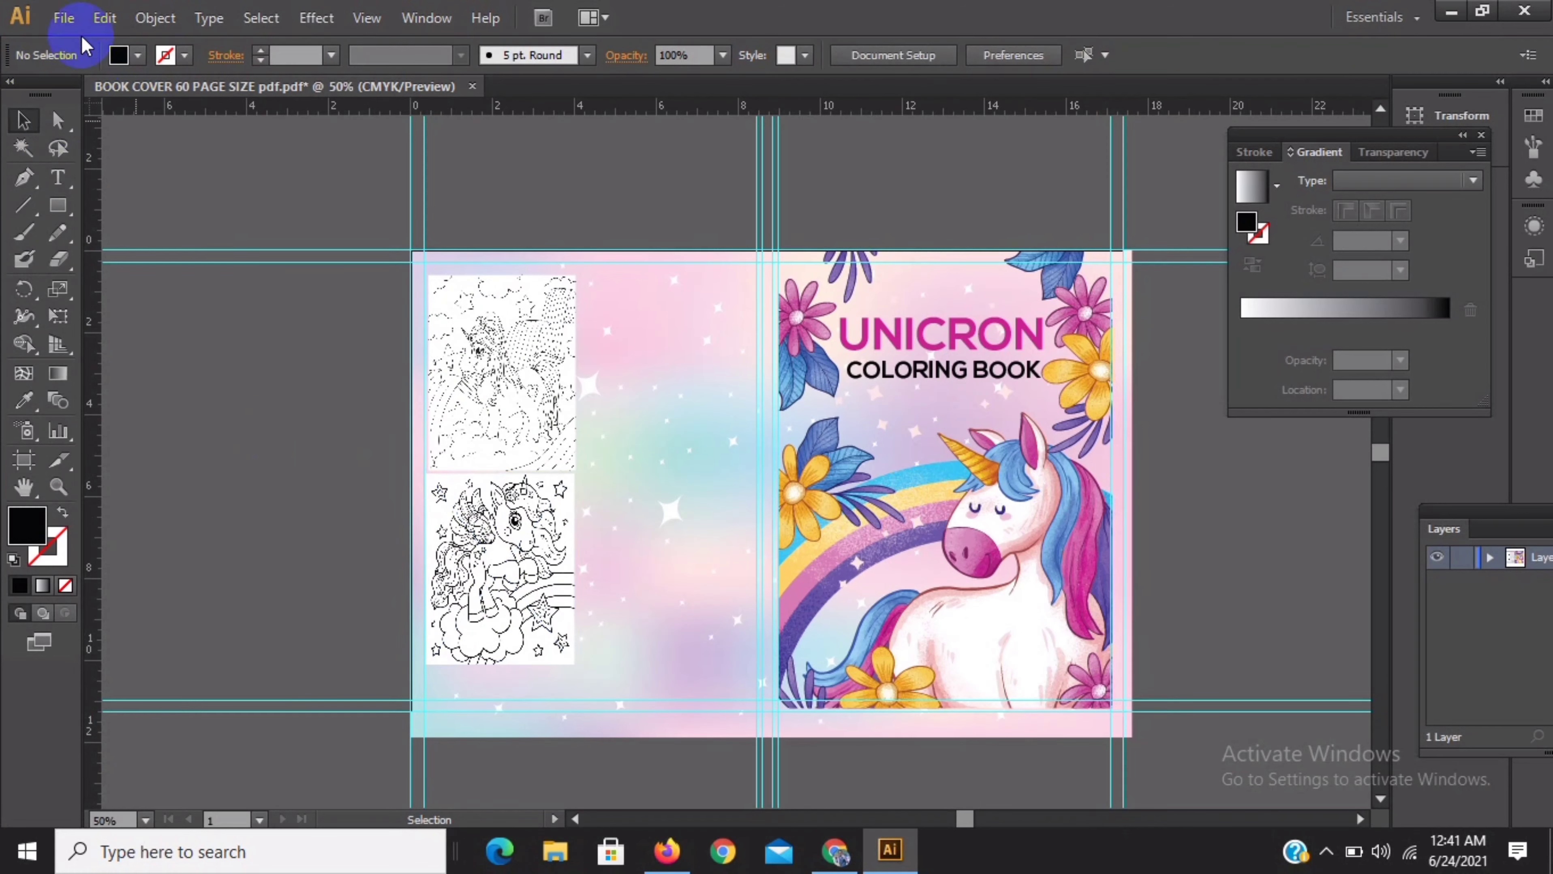
# Place the unicorn line drawing MdLIVu26ko.jpg from the book design folder into the cover document
pyautogui.click(63, 18)
pyautogui.click(86, 381)
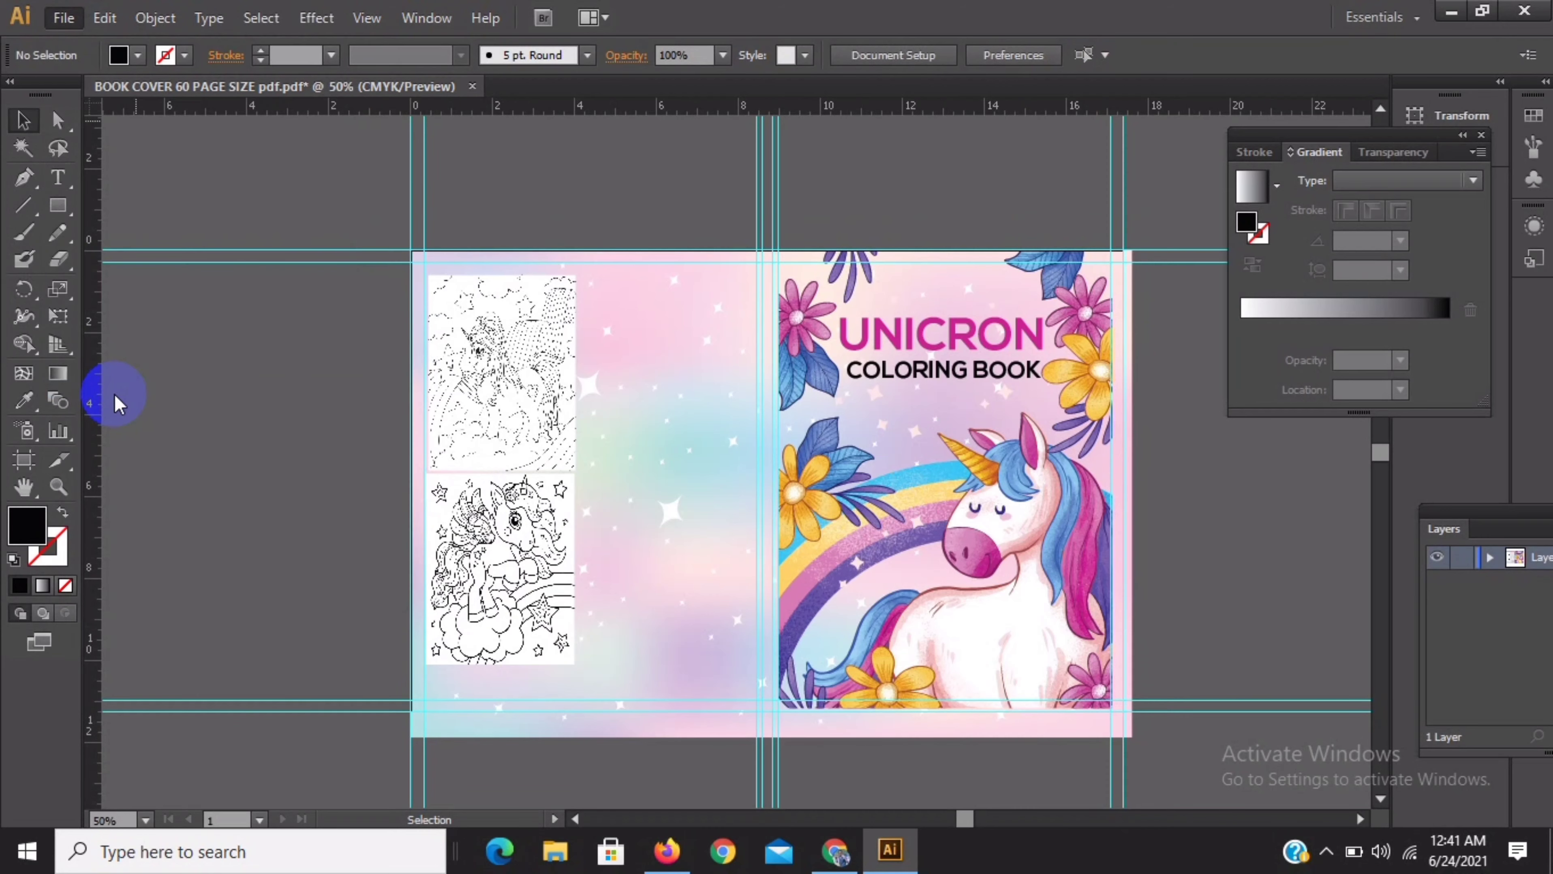
pyautogui.click(257, 181)
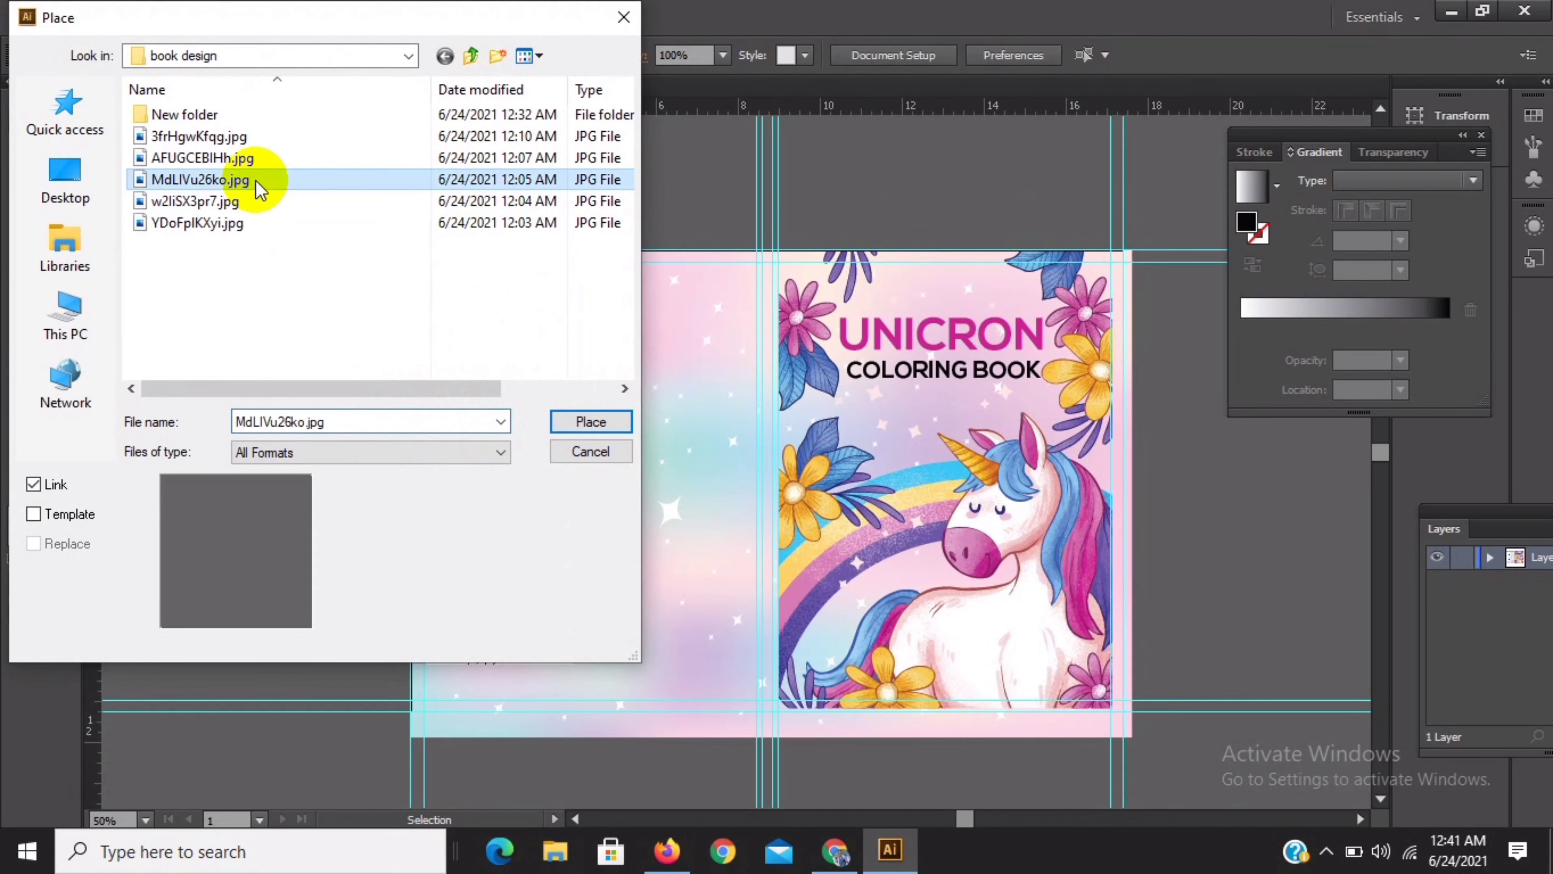
pyautogui.doubleClick(258, 181)
pyautogui.click(584, 265)
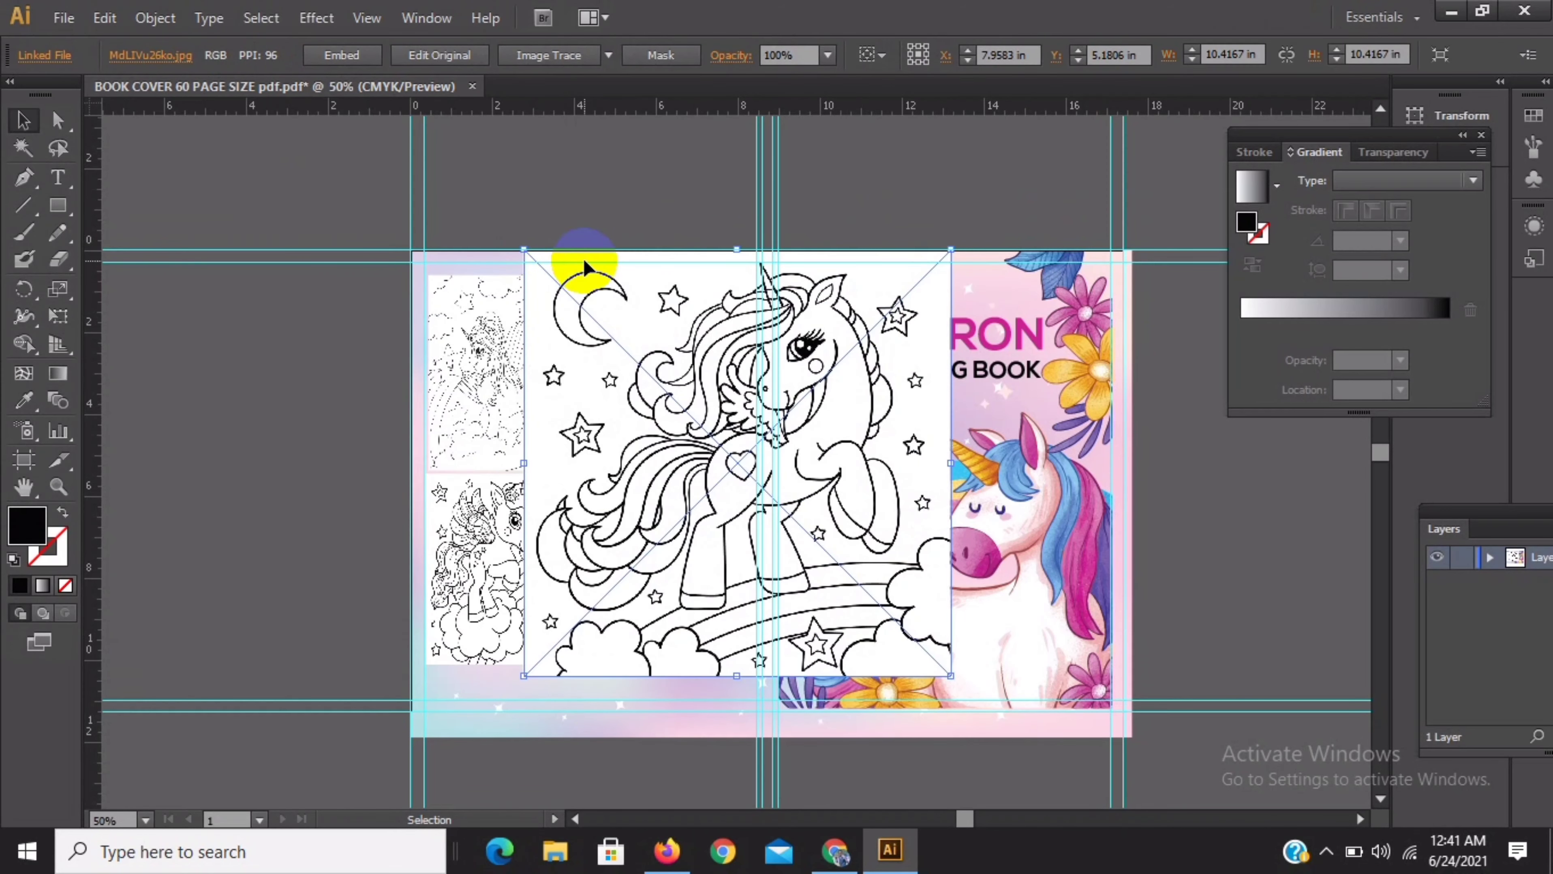
# Position the new line drawing beside the back cover's upper-left drawing and resize it to about 3.71 in wide and 4.81 in high
pyautogui.moveTo(950, 250); pyautogui.dragTo(692, 503)
pyautogui.moveTo(625, 617); pyautogui.dragTo(679, 392)
pyautogui.press('Down')
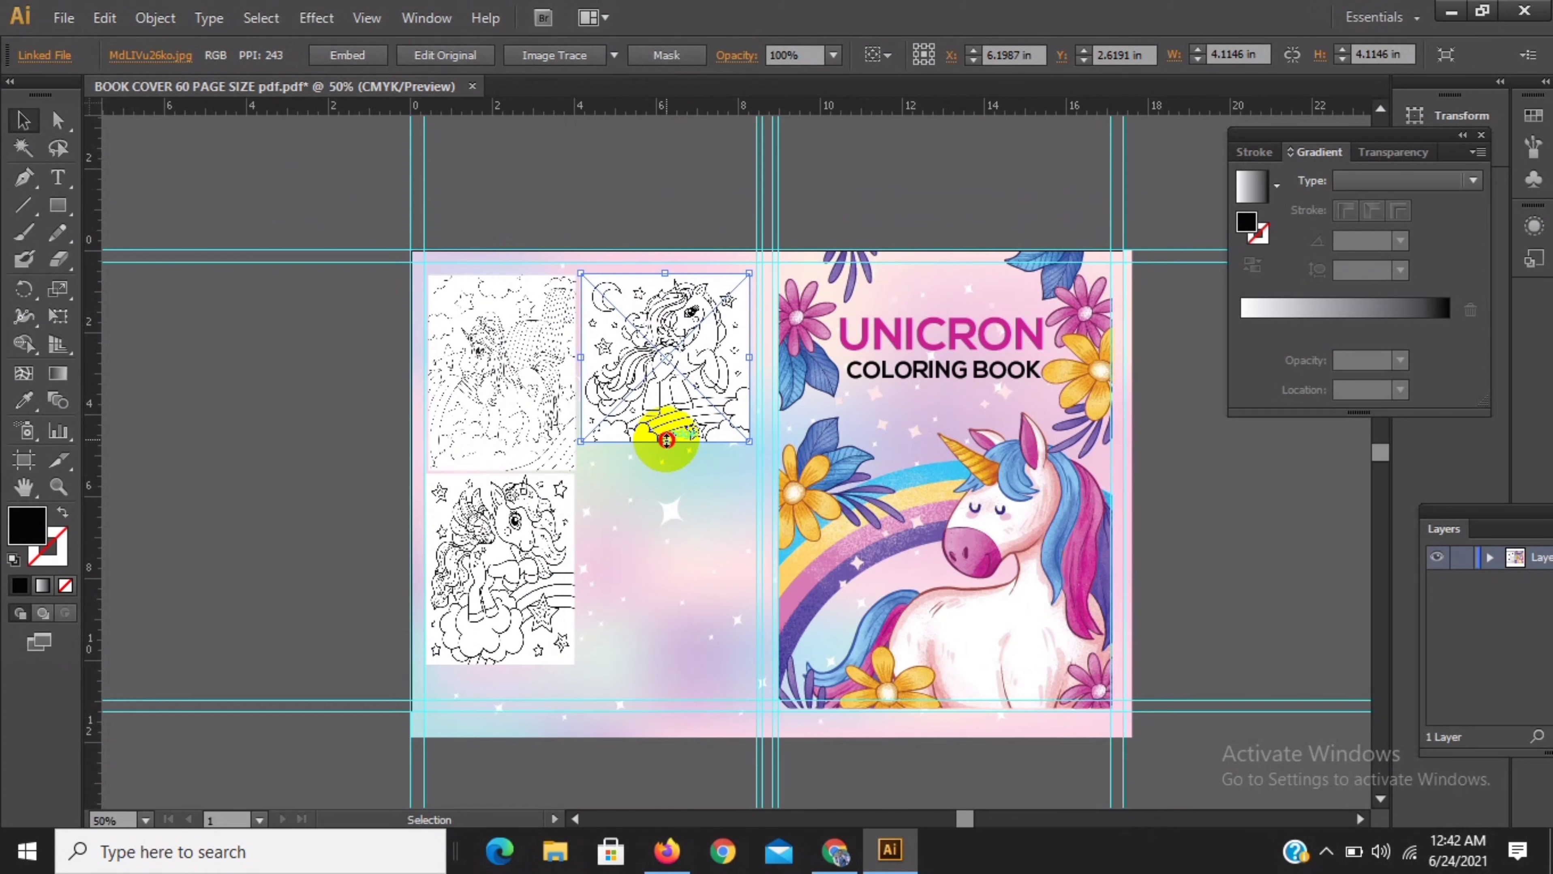
pyautogui.moveTo(663, 438); pyautogui.dragTo(667, 471)
pyautogui.moveTo(749, 371); pyautogui.dragTo(732, 372)
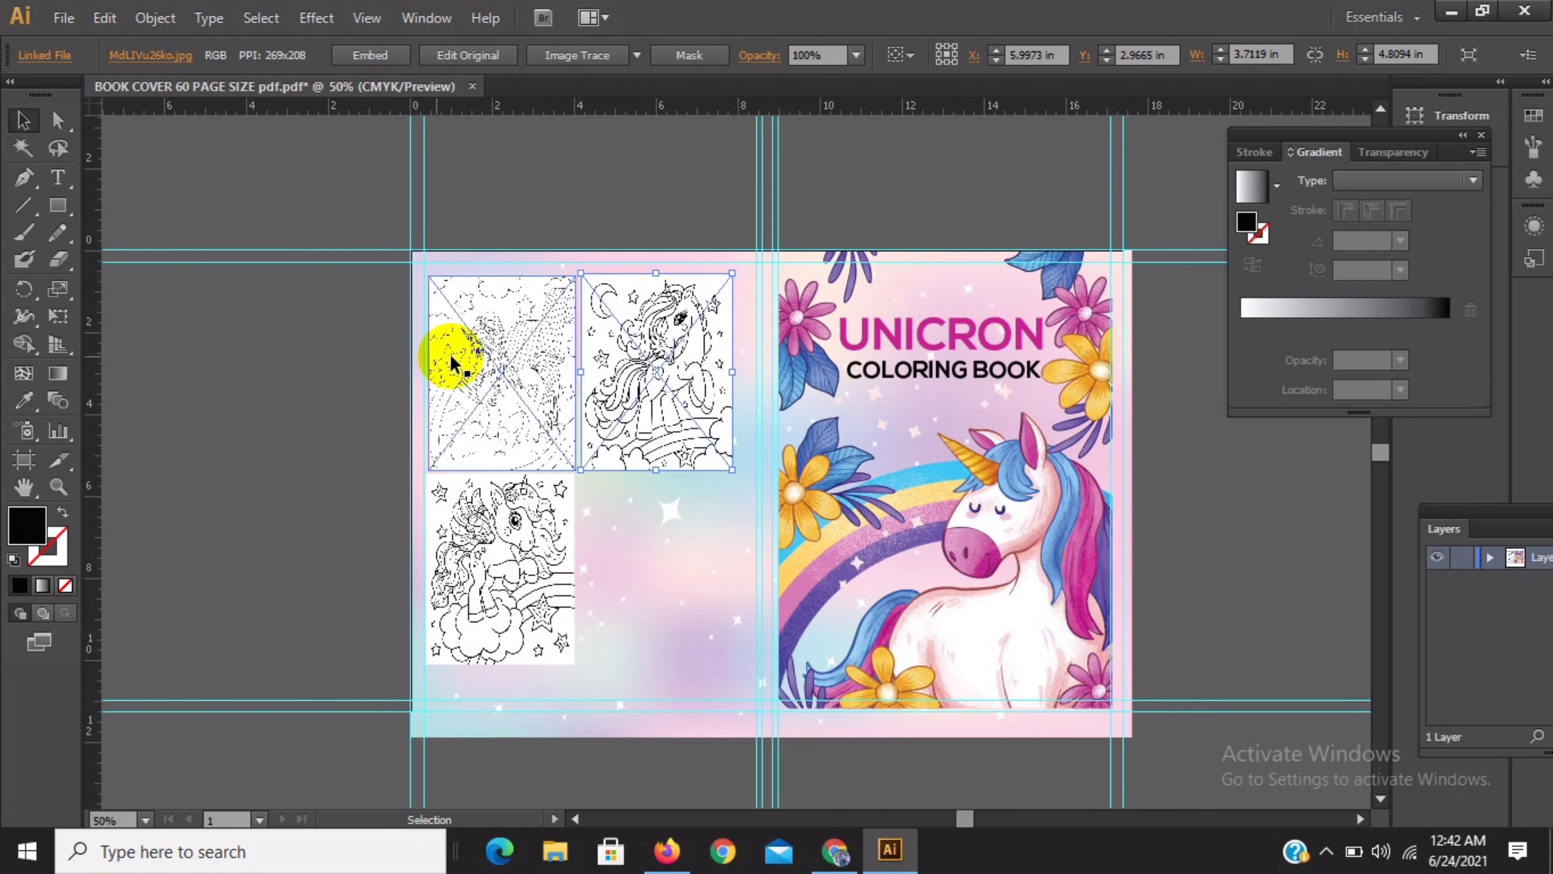
# Nudge the upper-right line drawing on the back cover slightly down to line up with the drawing beside it
pyautogui.click(277, 408)
pyautogui.click(658, 432)
pyautogui.press('Down')
pyautogui.press('Down')
pyautogui.press('Down')
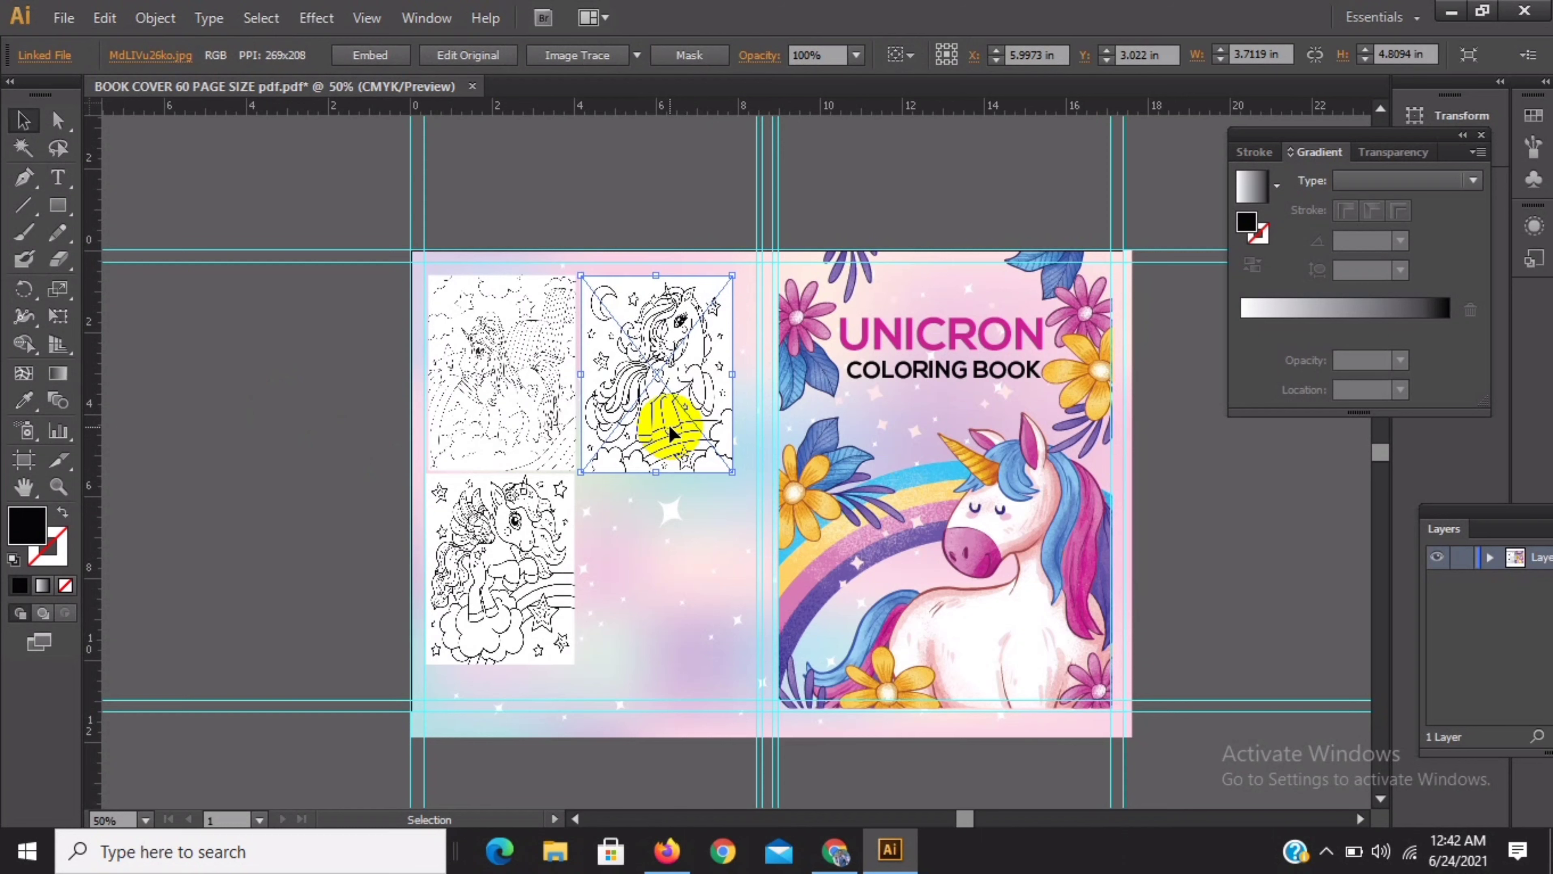
pyautogui.click(184, 417)
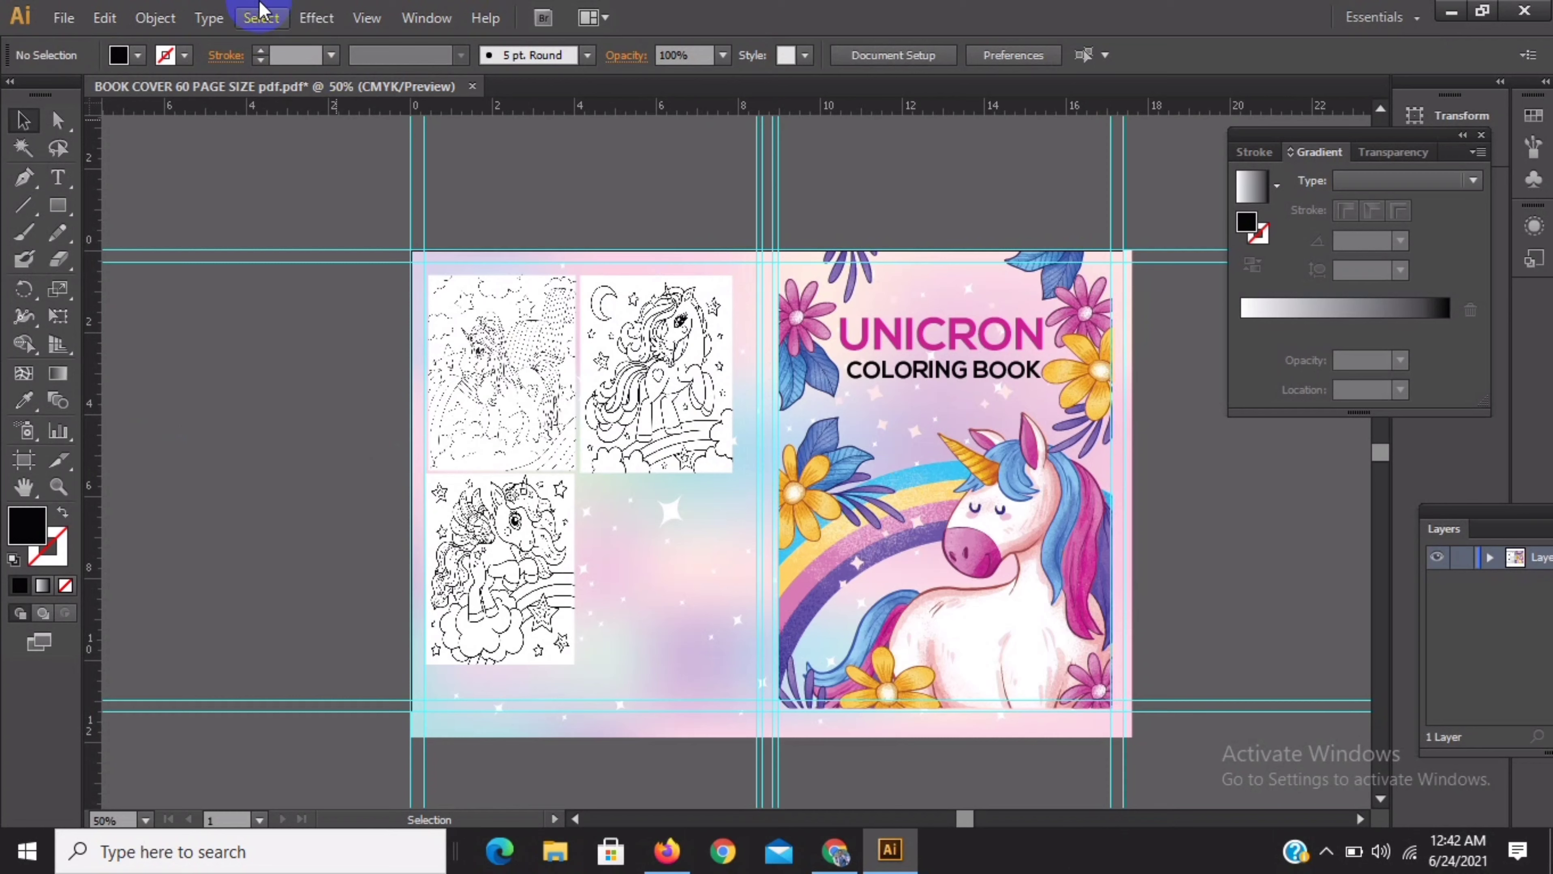
# Place the line drawing YDoFpIKXyi.jpg from the book design folder into the cover document
pyautogui.click(54, 19)
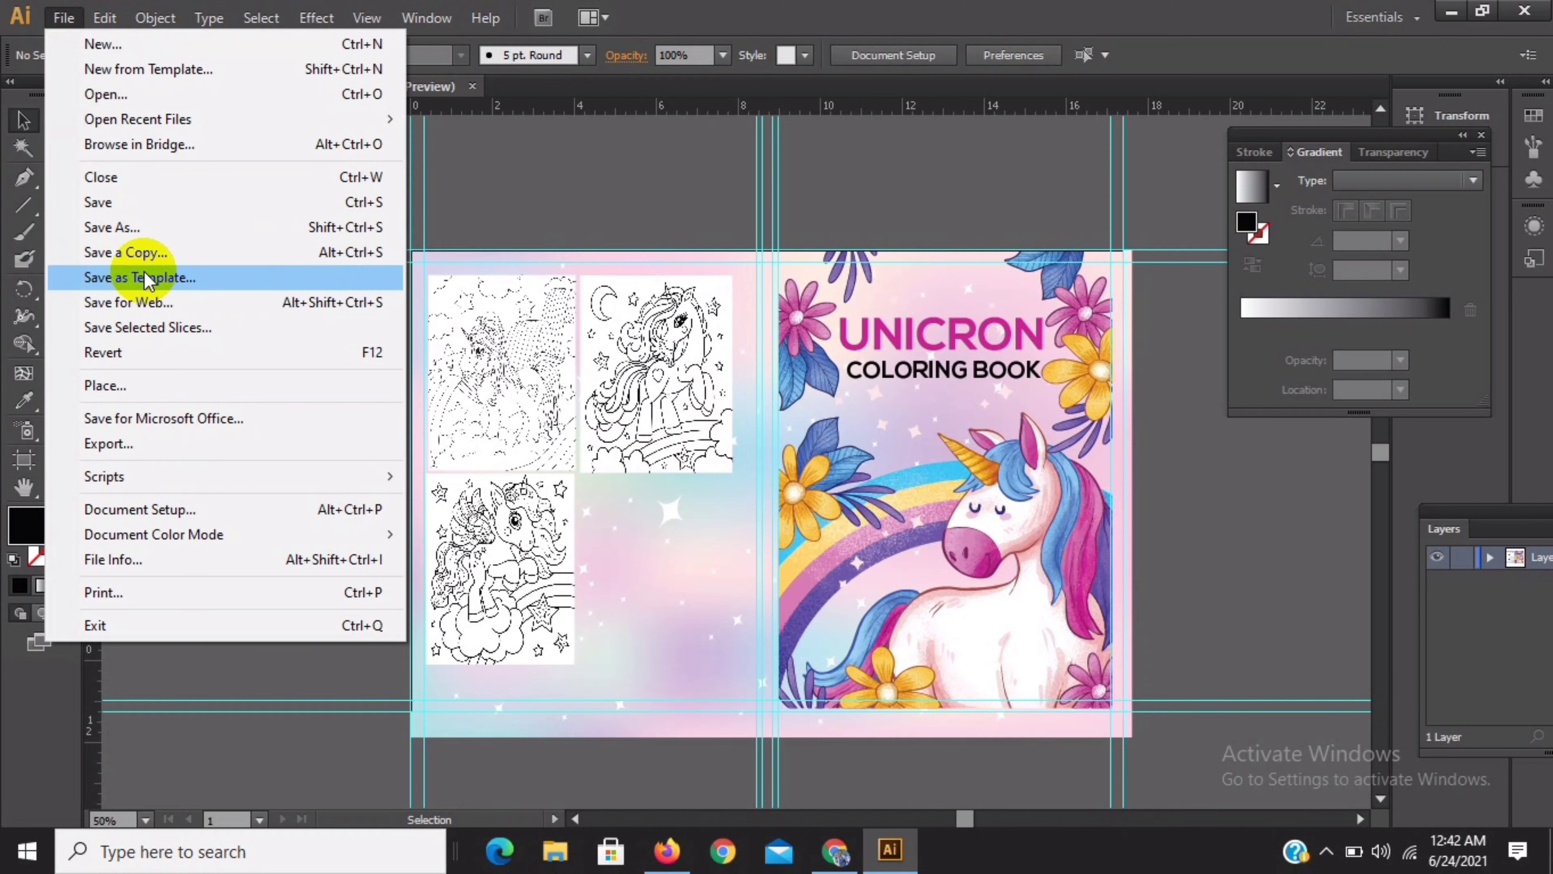
pyautogui.click(161, 397)
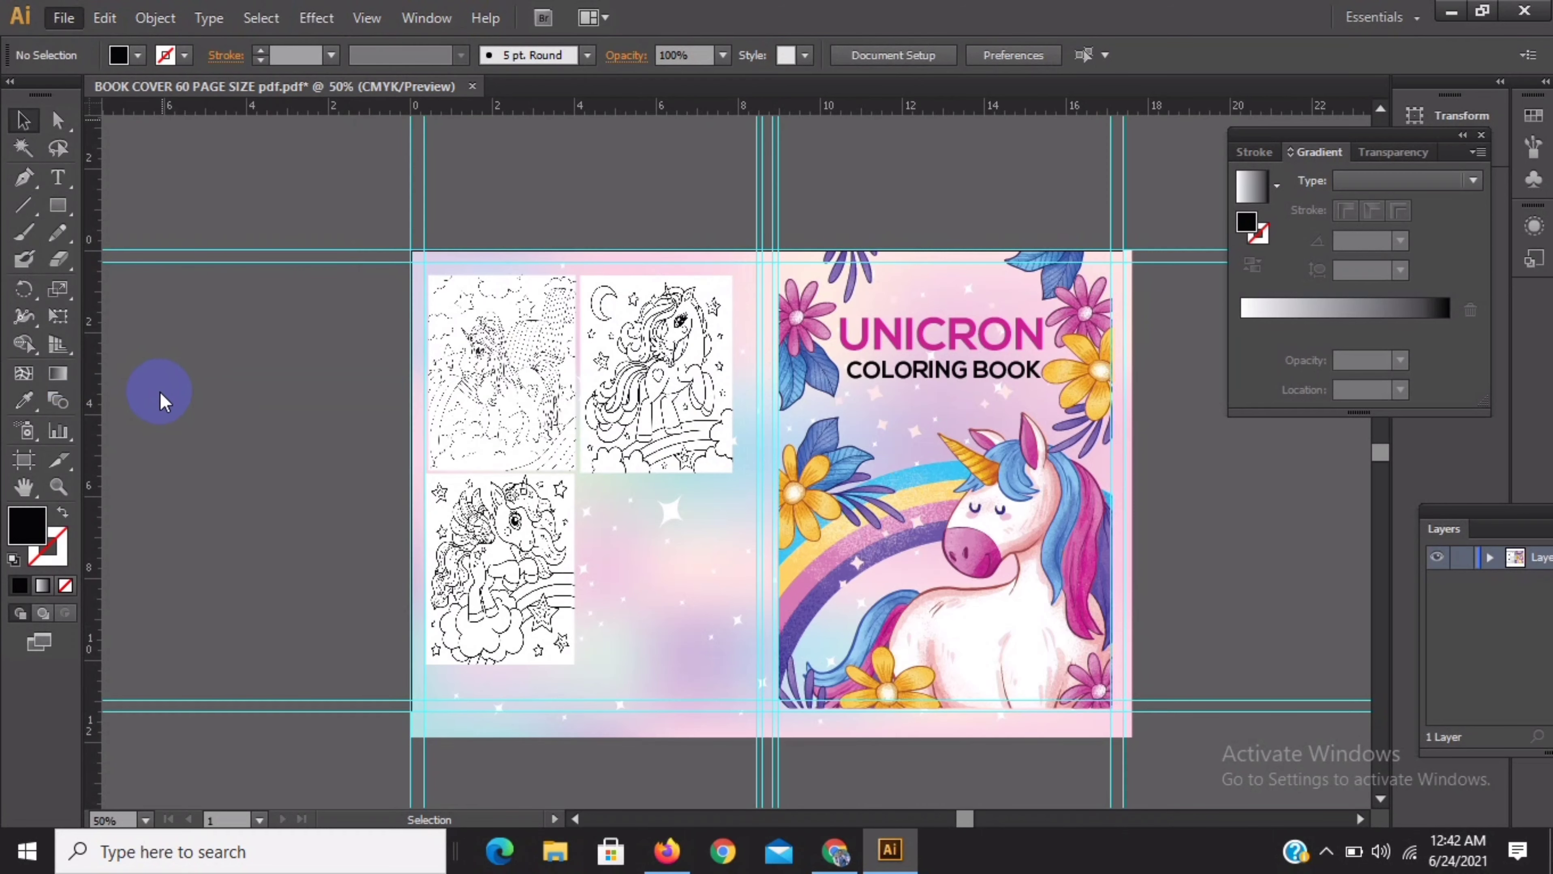
pyautogui.doubleClick(178, 223)
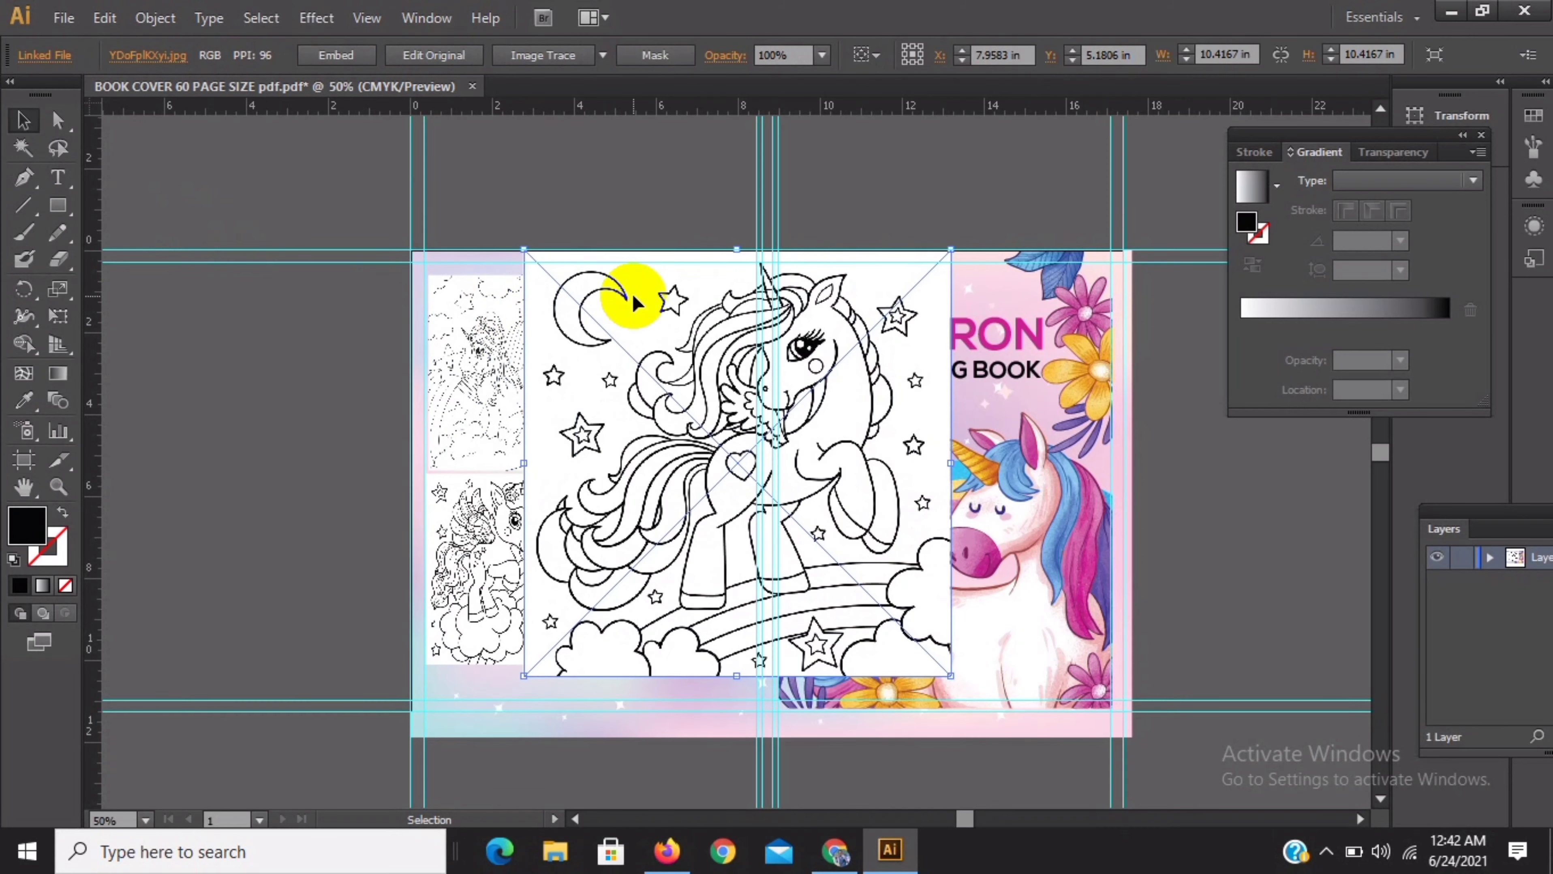
# Resize the fourth line drawing to about 3.73 in wide and 4.48 in high and position it in the back cover grid's lower-right spot
pyautogui.moveTo(950, 249); pyautogui.dragTo(695, 490)
pyautogui.moveTo(658, 590); pyautogui.dragTo(704, 569)
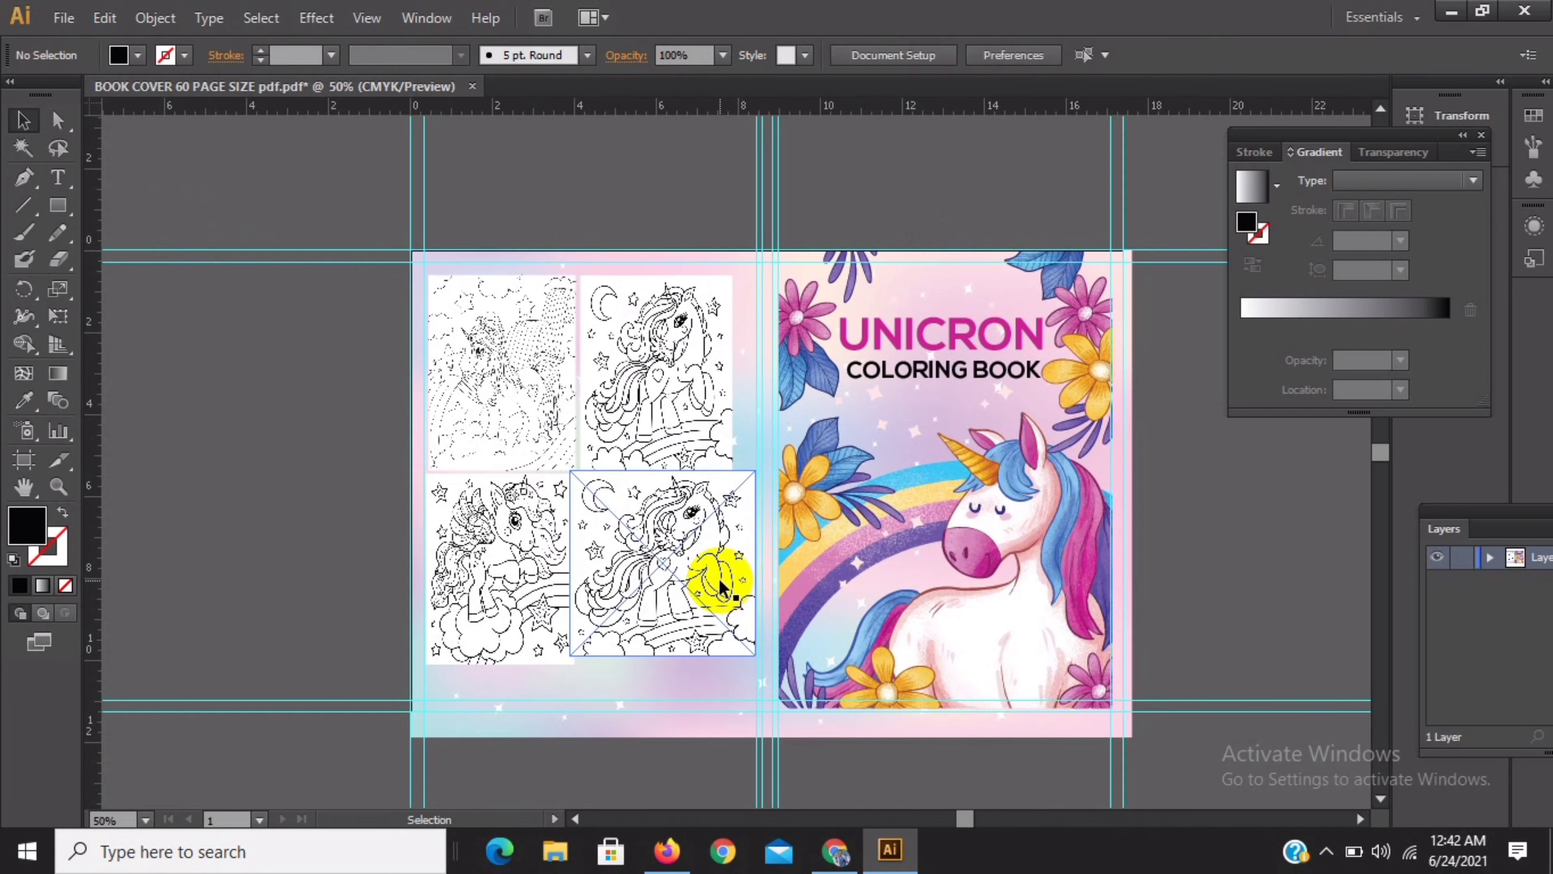
pyautogui.moveTo(754, 563); pyautogui.dragTo(667, 543)
pyautogui.moveTo(712, 609); pyautogui.dragTo(734, 645)
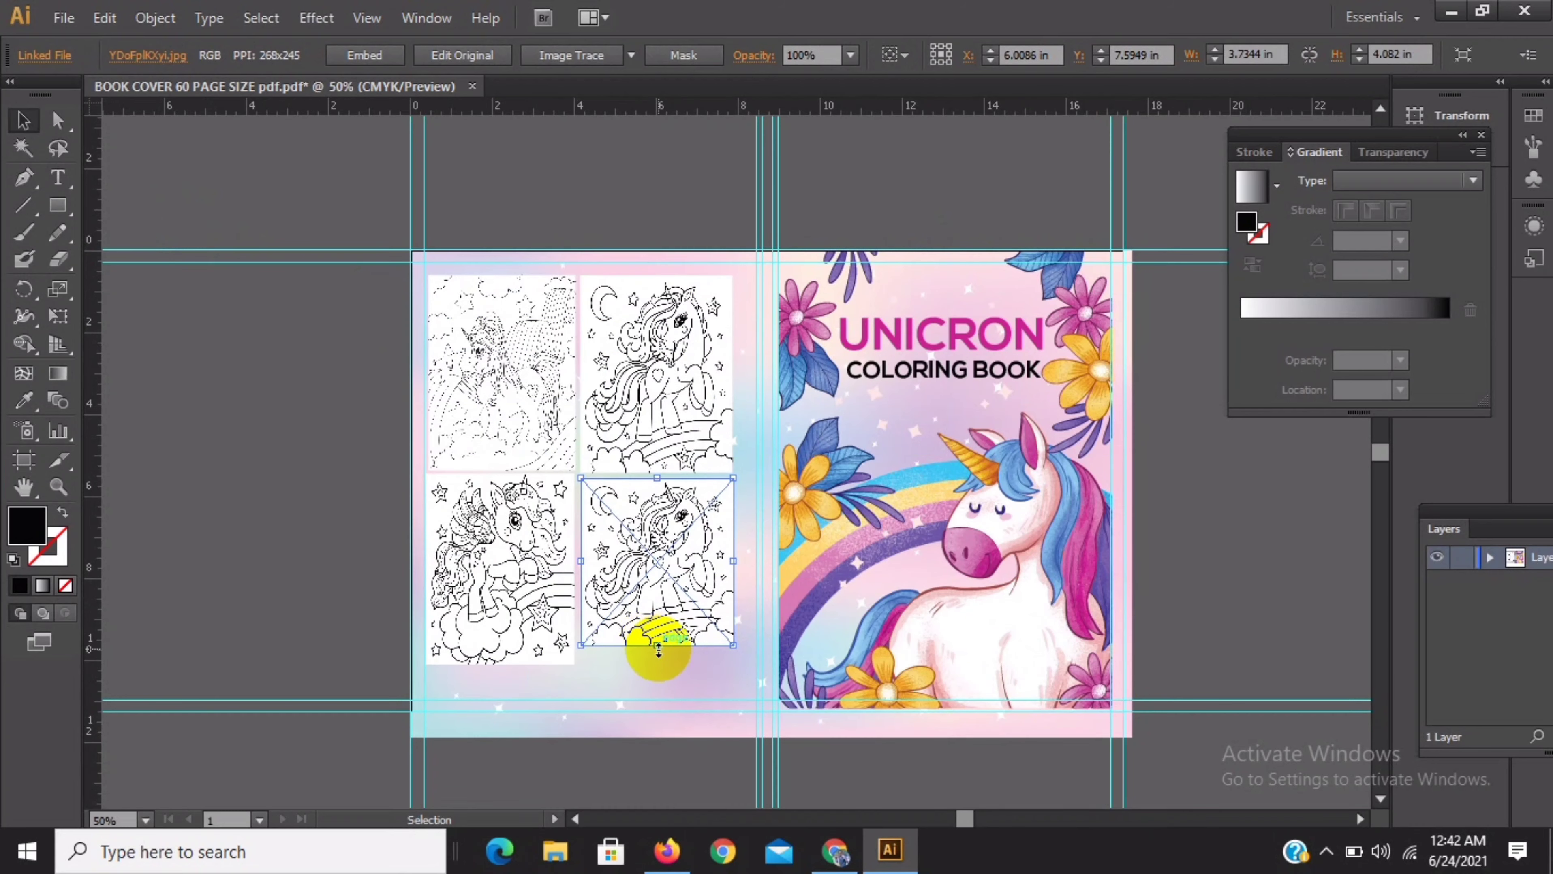
pyautogui.moveTo(657, 645); pyautogui.dragTo(658, 660)
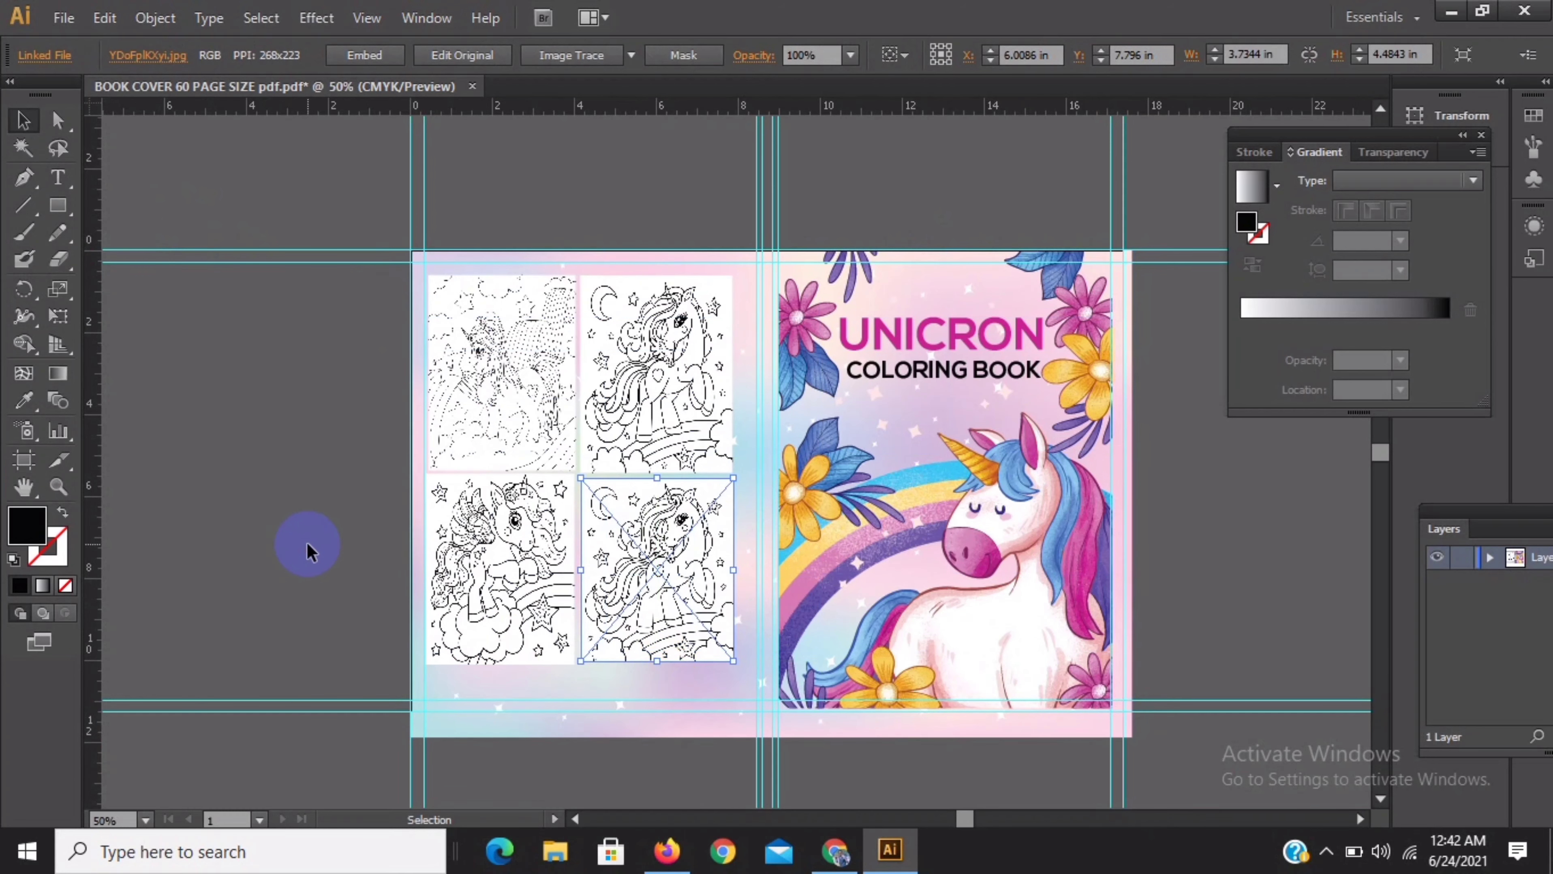
# Nudge the lower-right line drawing slightly up and adjust its height so its lower edge lines up with the neighbouring drawing
pyautogui.click(330, 592)
pyautogui.click(632, 646)
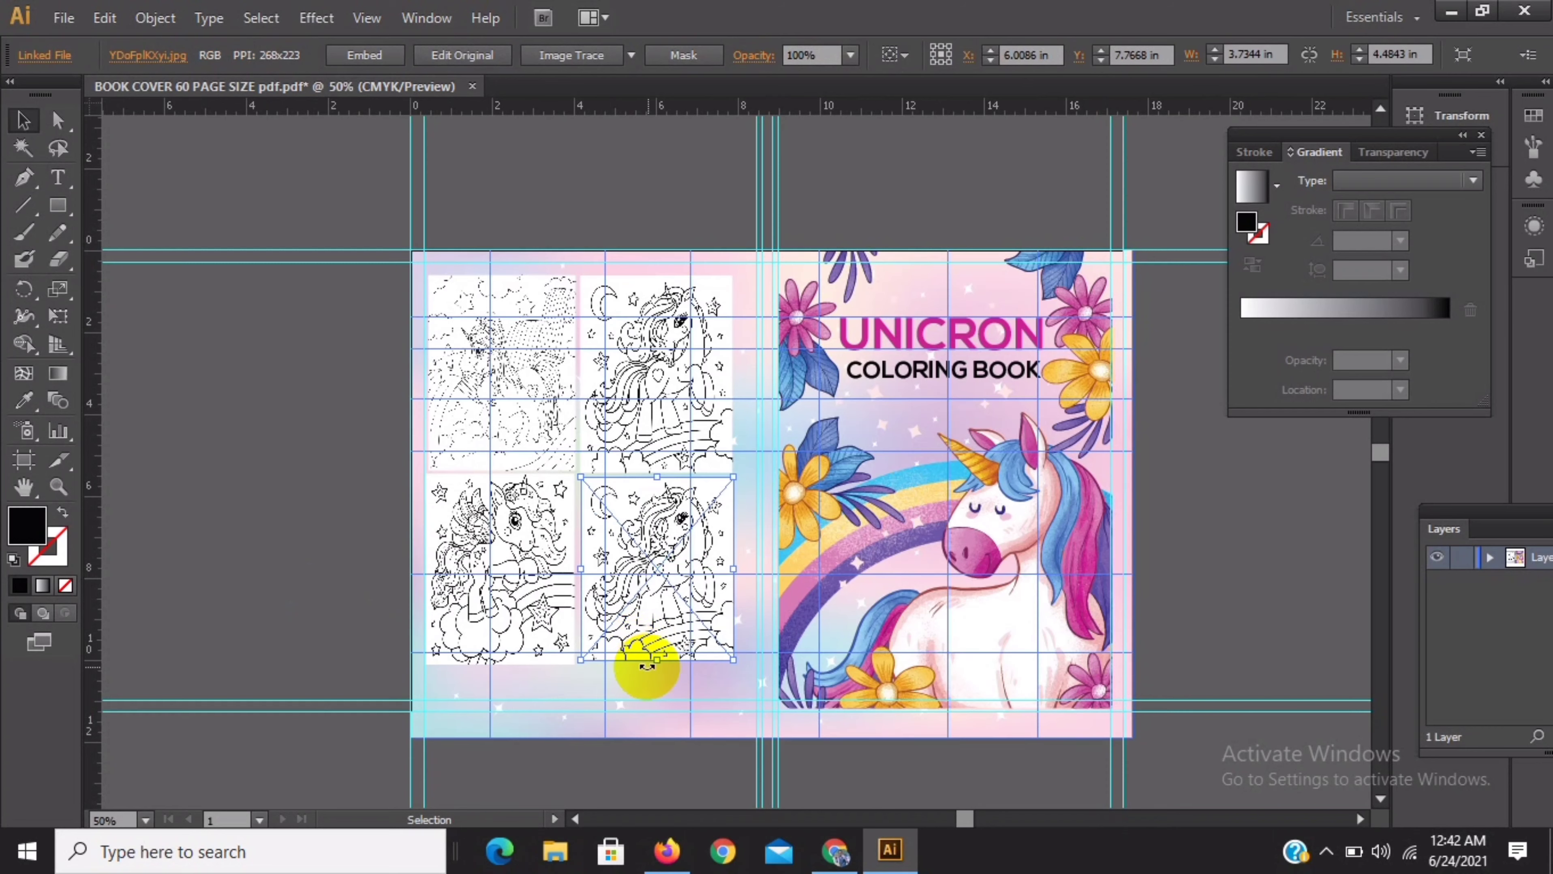
pyautogui.moveTo(655, 661); pyautogui.dragTo(654, 673)
pyautogui.click(211, 539)
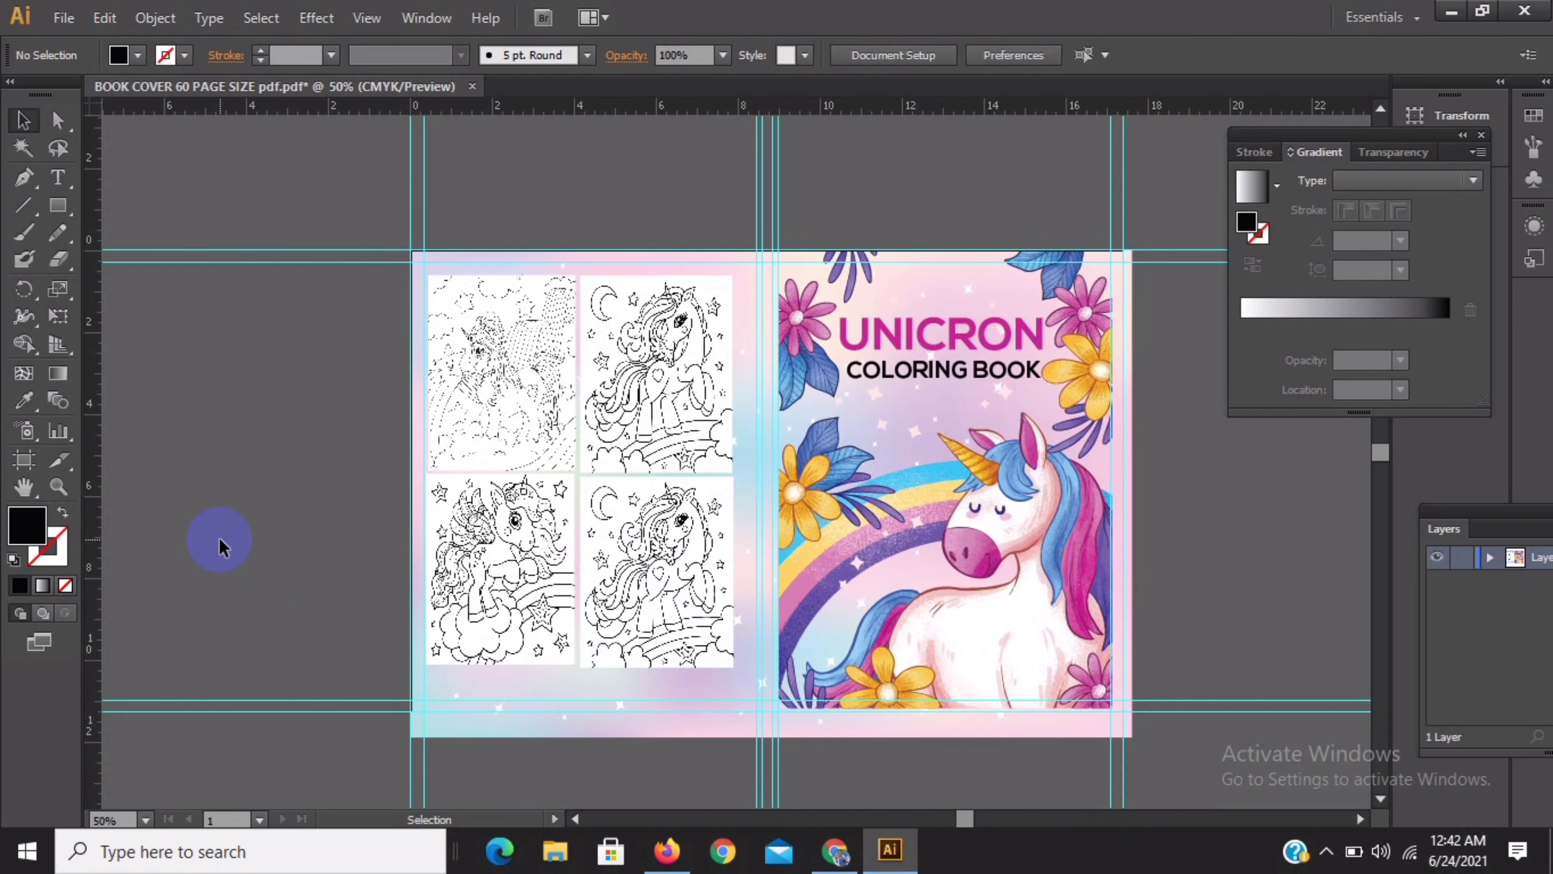
pyautogui.click(651, 672)
pyautogui.moveTo(653, 673); pyautogui.dragTo(654, 661)
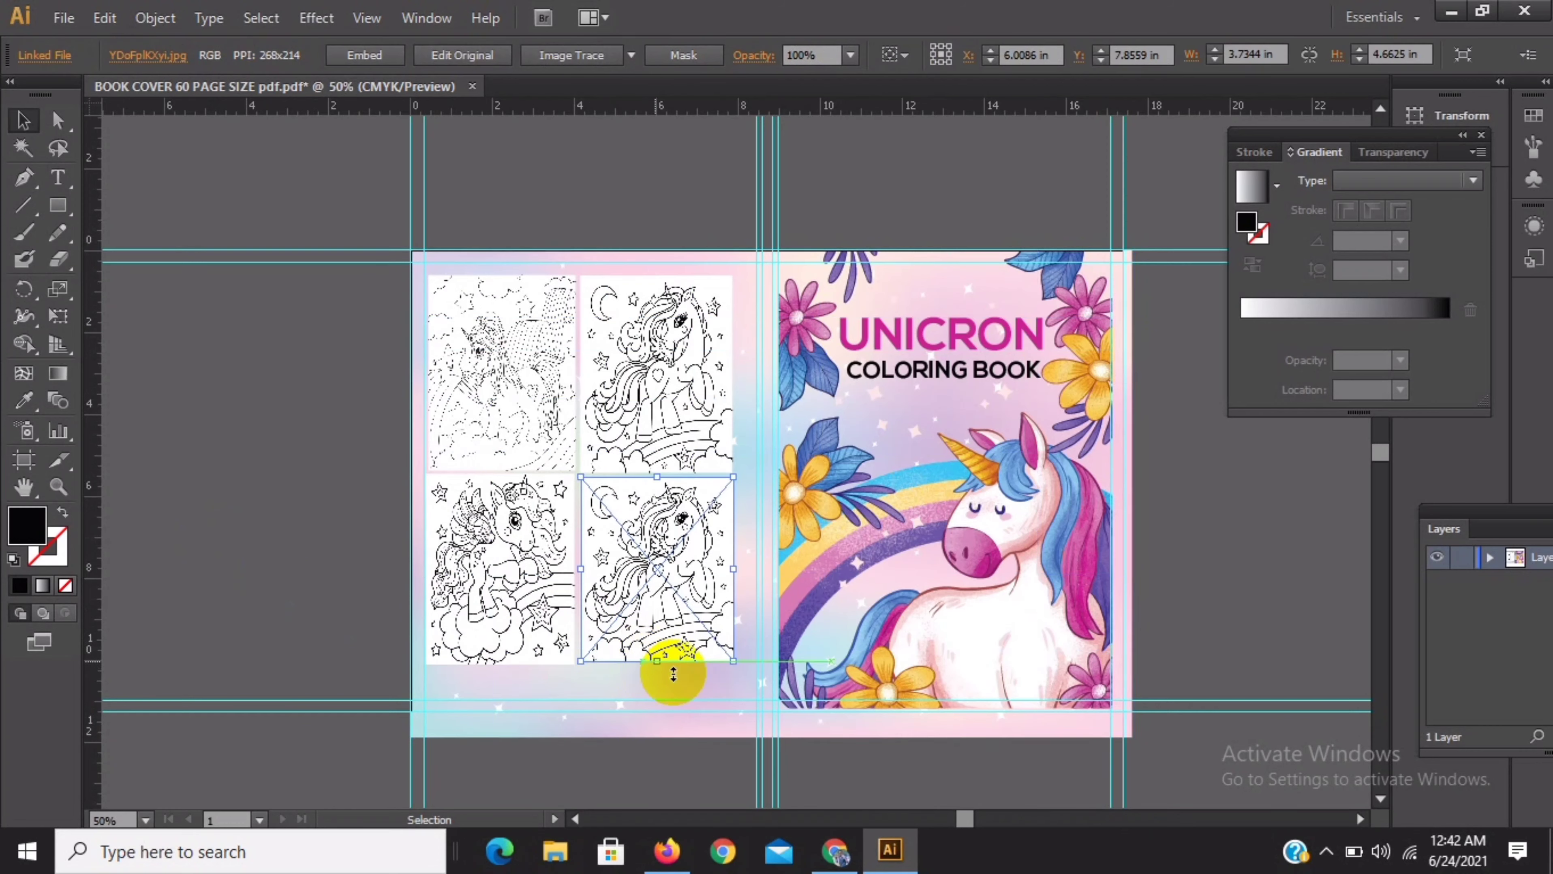
pyautogui.click(301, 534)
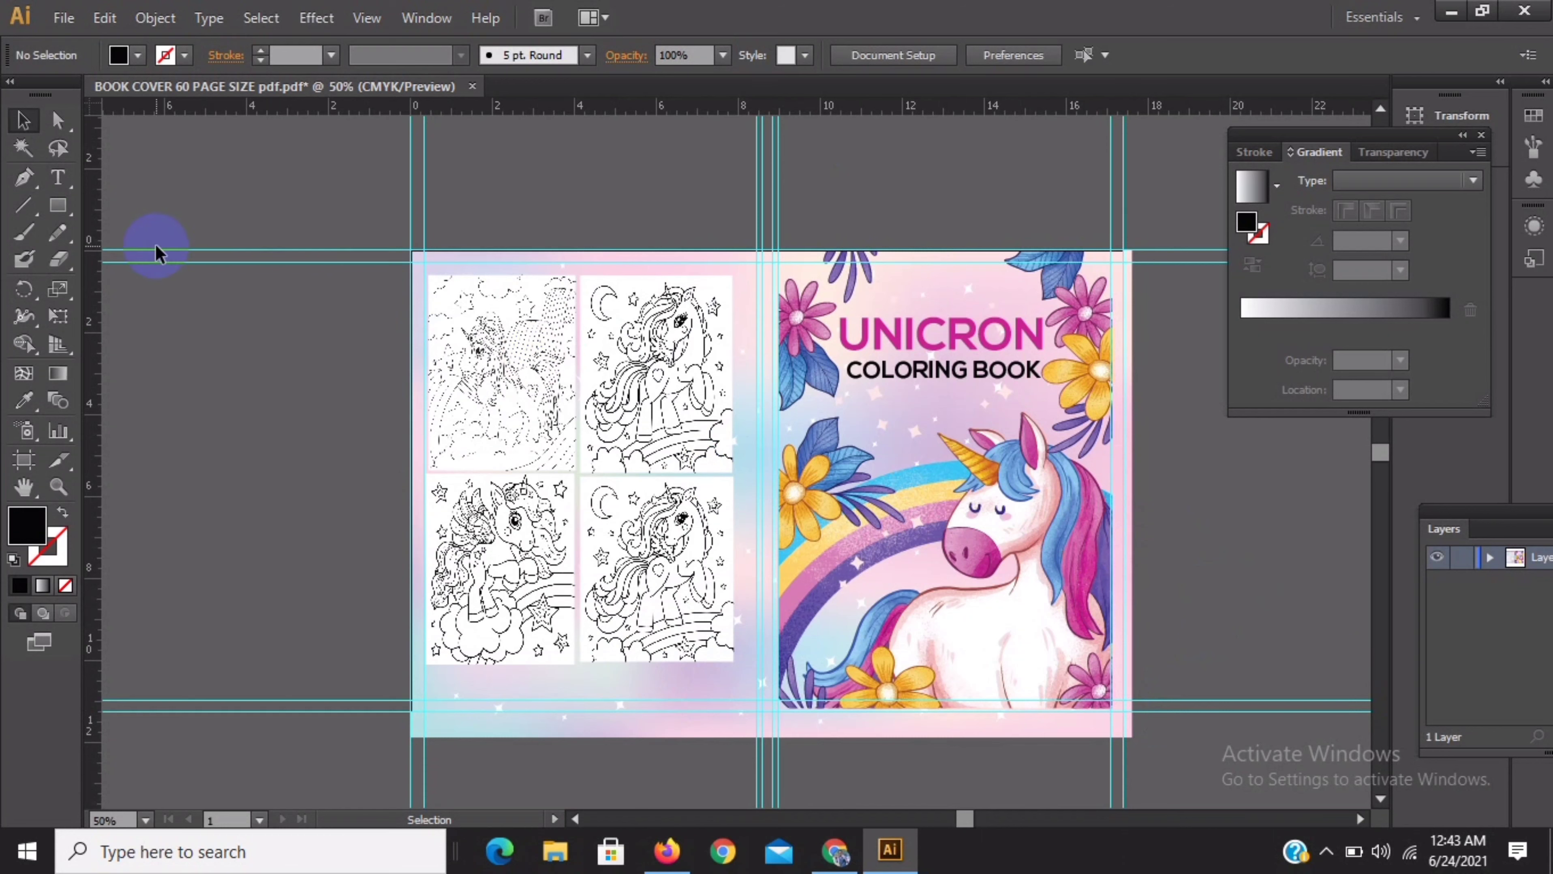
# Nudge the pastel star background group slightly left and up to align with the cover's upper-left corner
pyautogui.click(56, 212)
pyautogui.moveTo(55, 215); pyautogui.dragTo(116, 205)
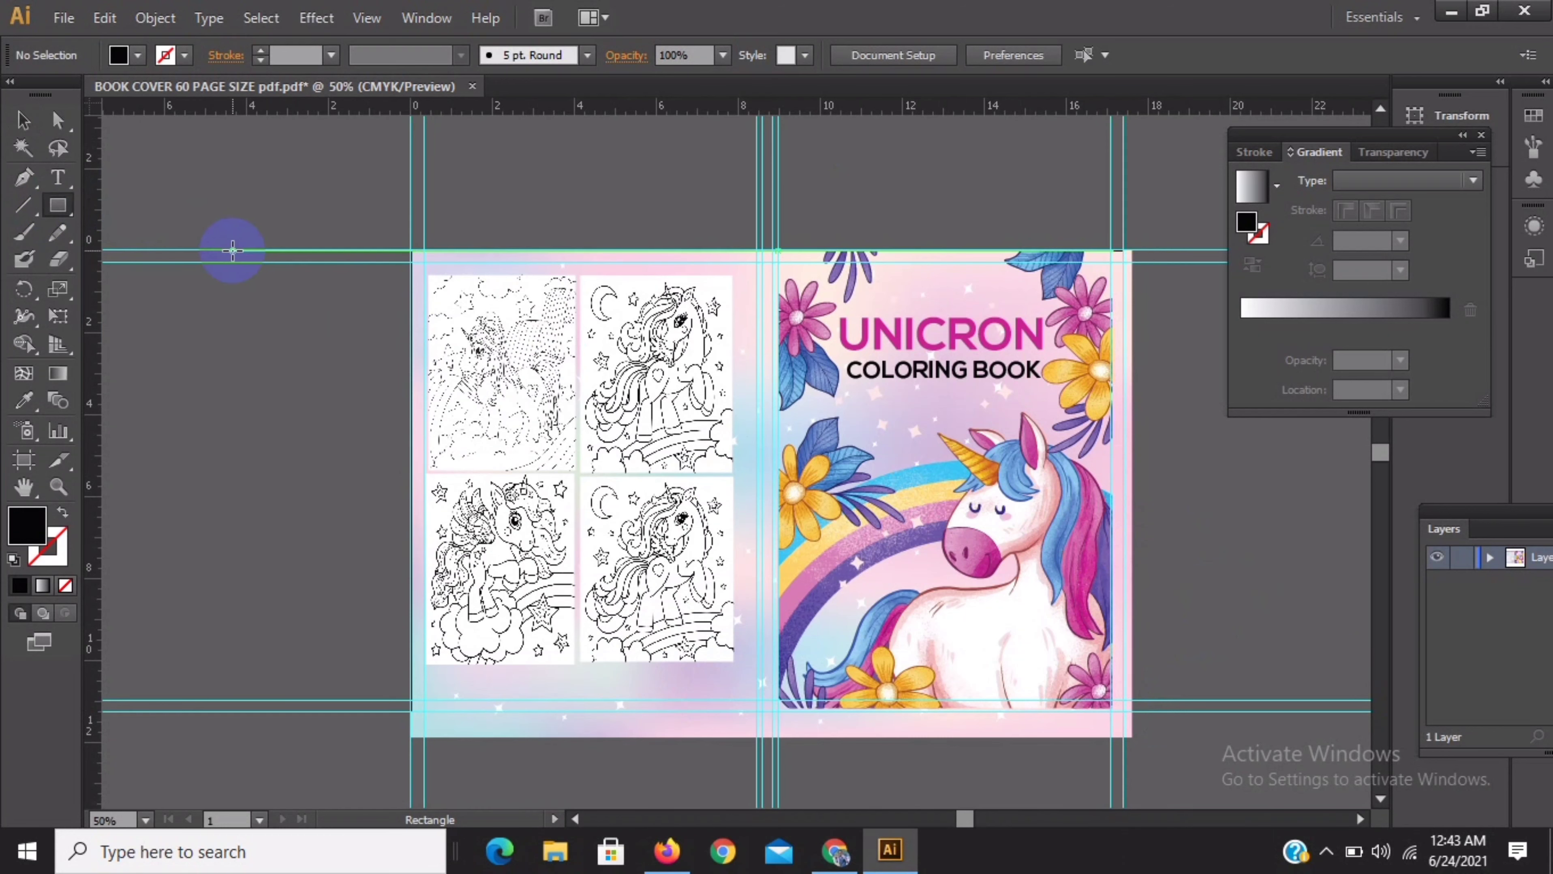
pyautogui.click(24, 121)
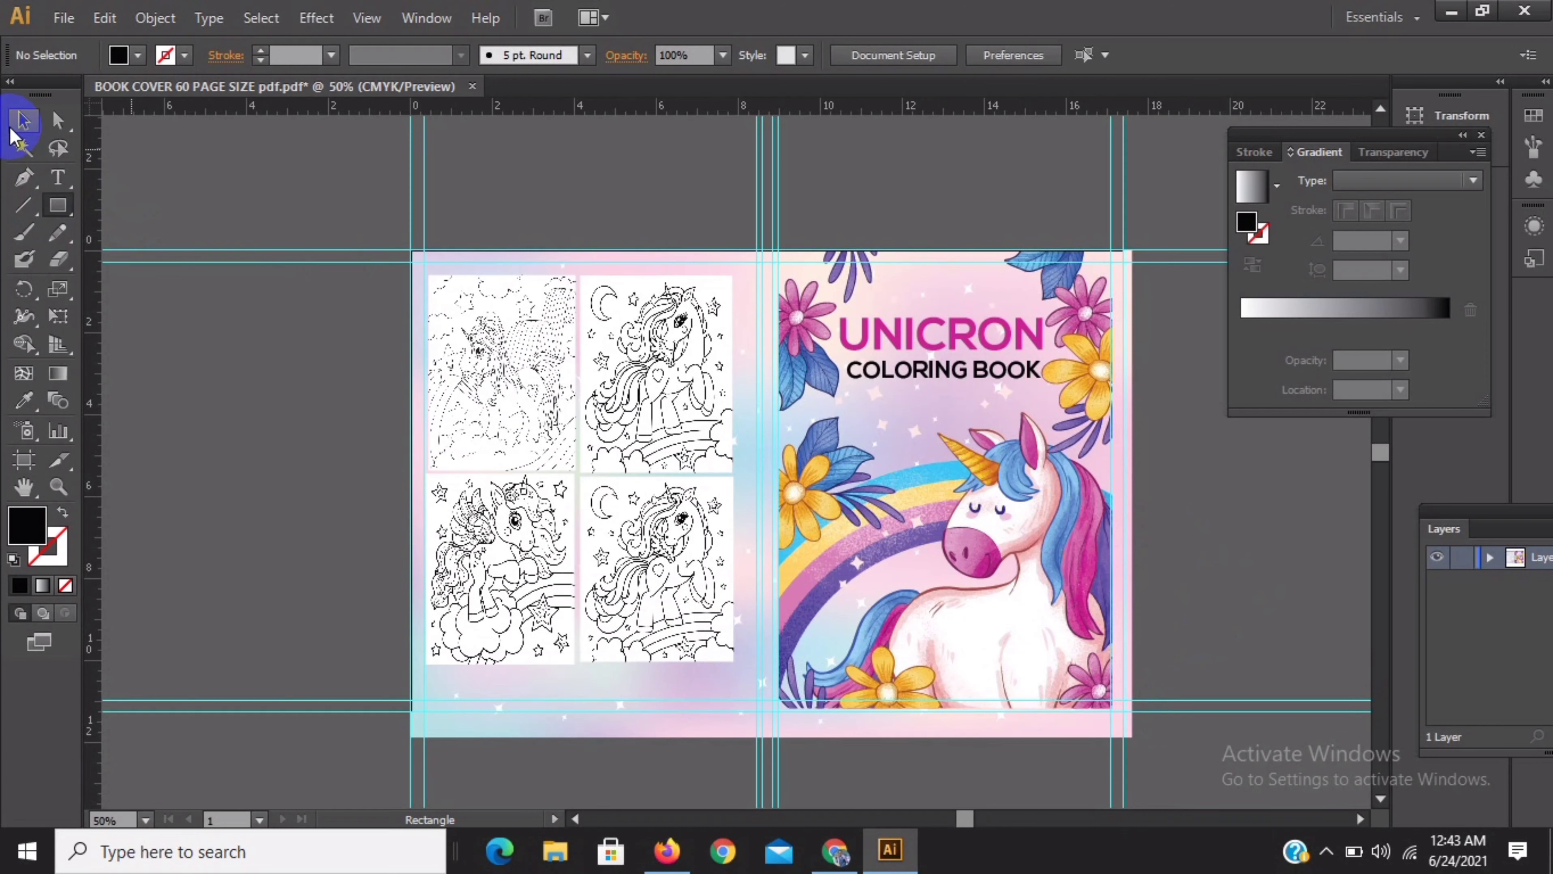
pyautogui.click(446, 269)
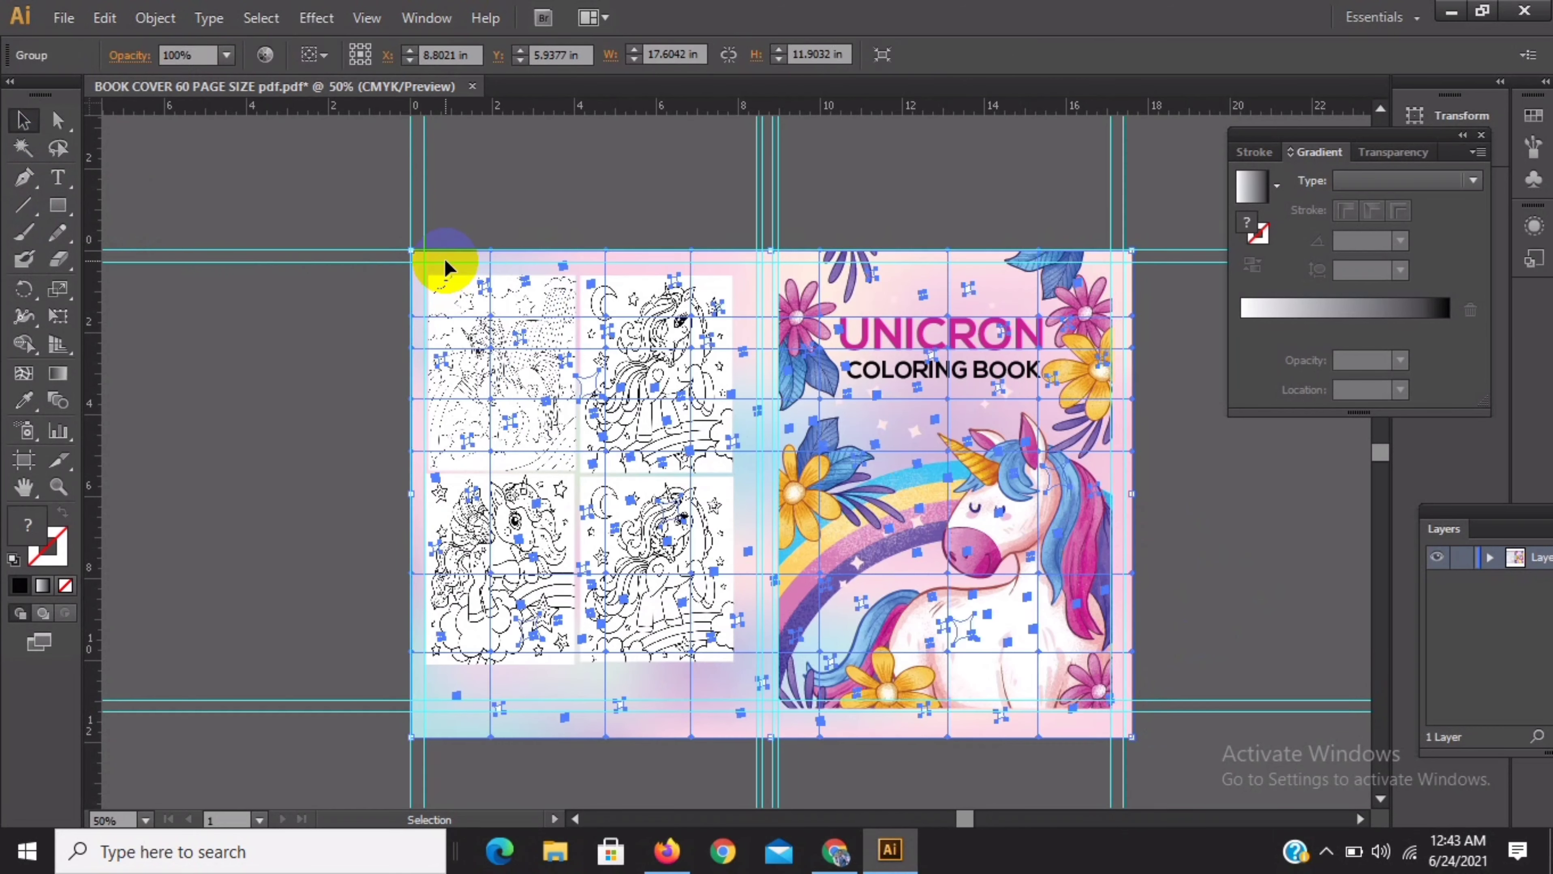
pyautogui.press('Left')
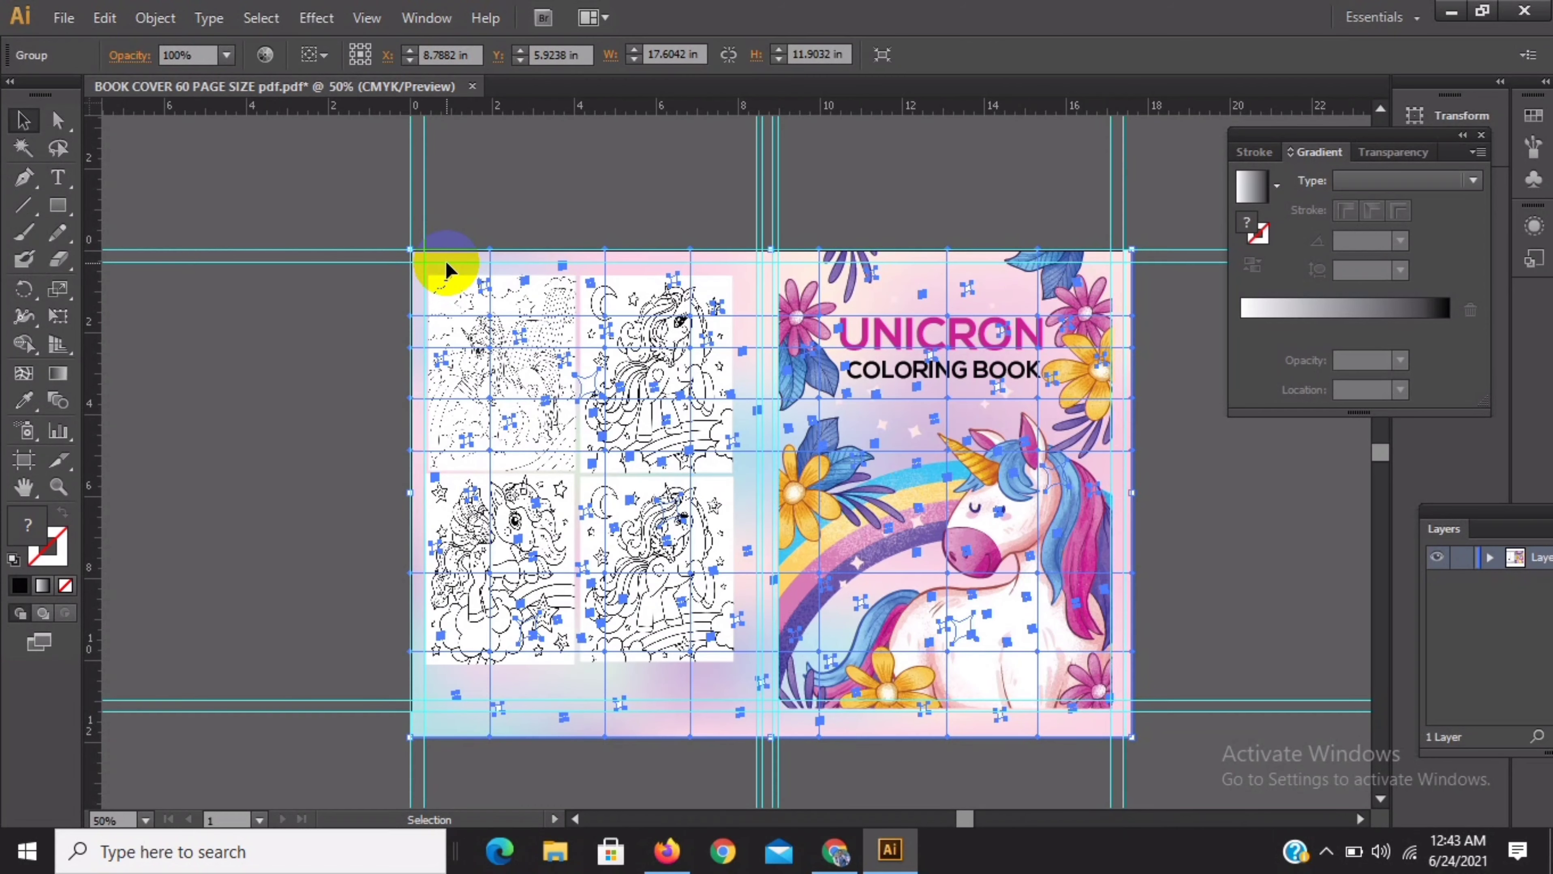
pyautogui.click(222, 348)
# Draw a rectangle about 17.4 in wide and 11.28 in high over the whole cover, from its upper-left to lower-right guide intersection
pyautogui.moveTo(72, 203); pyautogui.dragTo(142, 213)
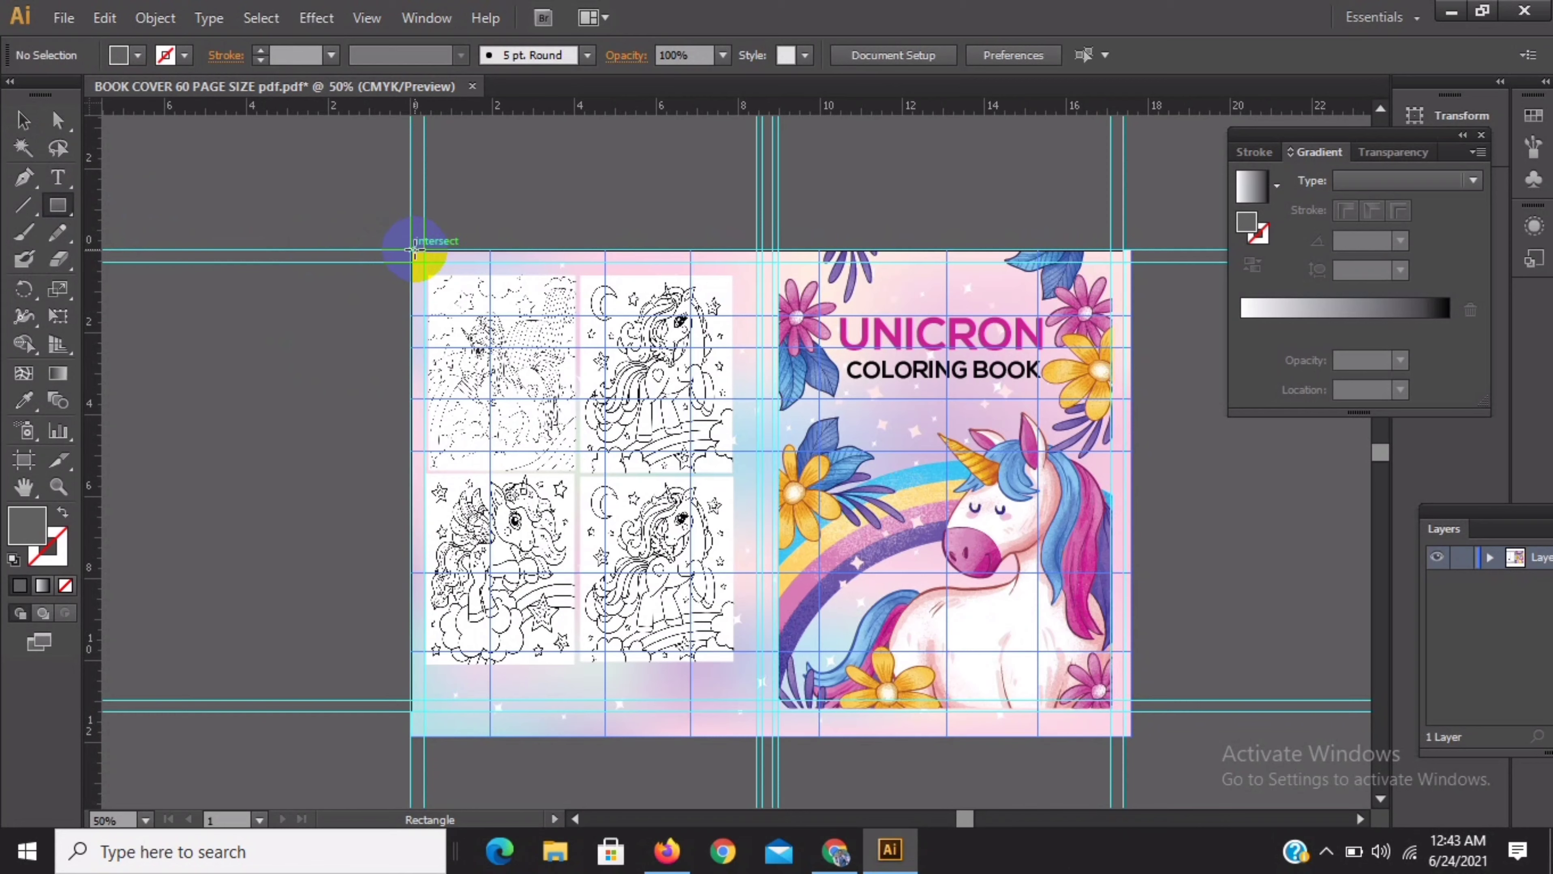
pyautogui.moveTo(410, 251)
pyautogui.mouseDown()
pyautogui.moveTo(988, 548)
pyautogui.moveTo(1105, 720)
pyautogui.moveTo(1121, 713)
pyautogui.mouseUp()
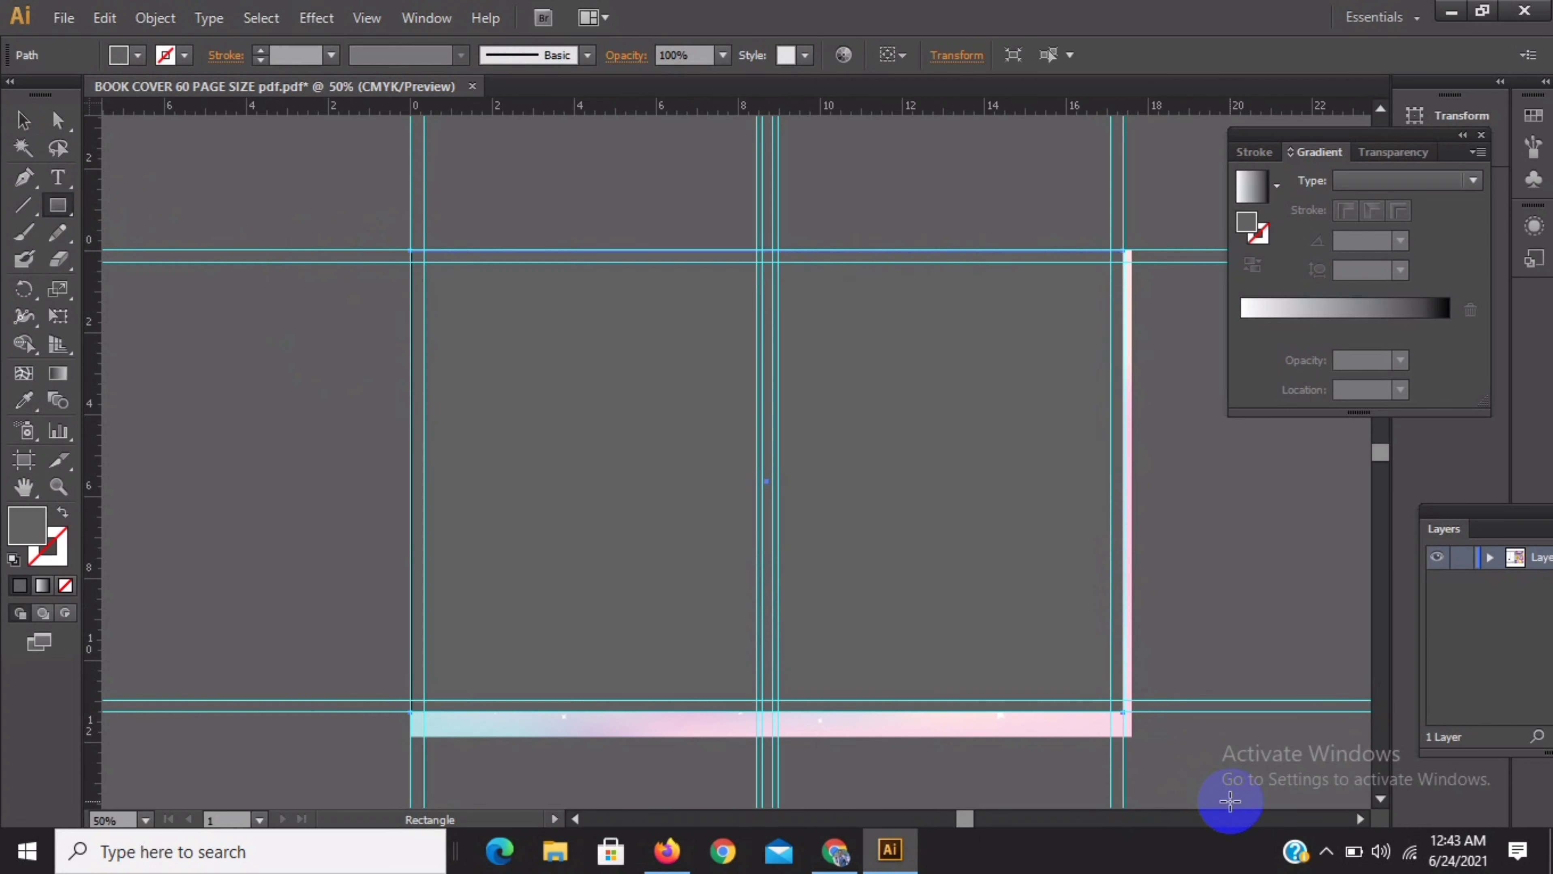
pyautogui.click(25, 121)
# Select all the cover artwork together with the rectangle and make a clipping mask to trim the overhanging background
pyautogui.click(302, 233)
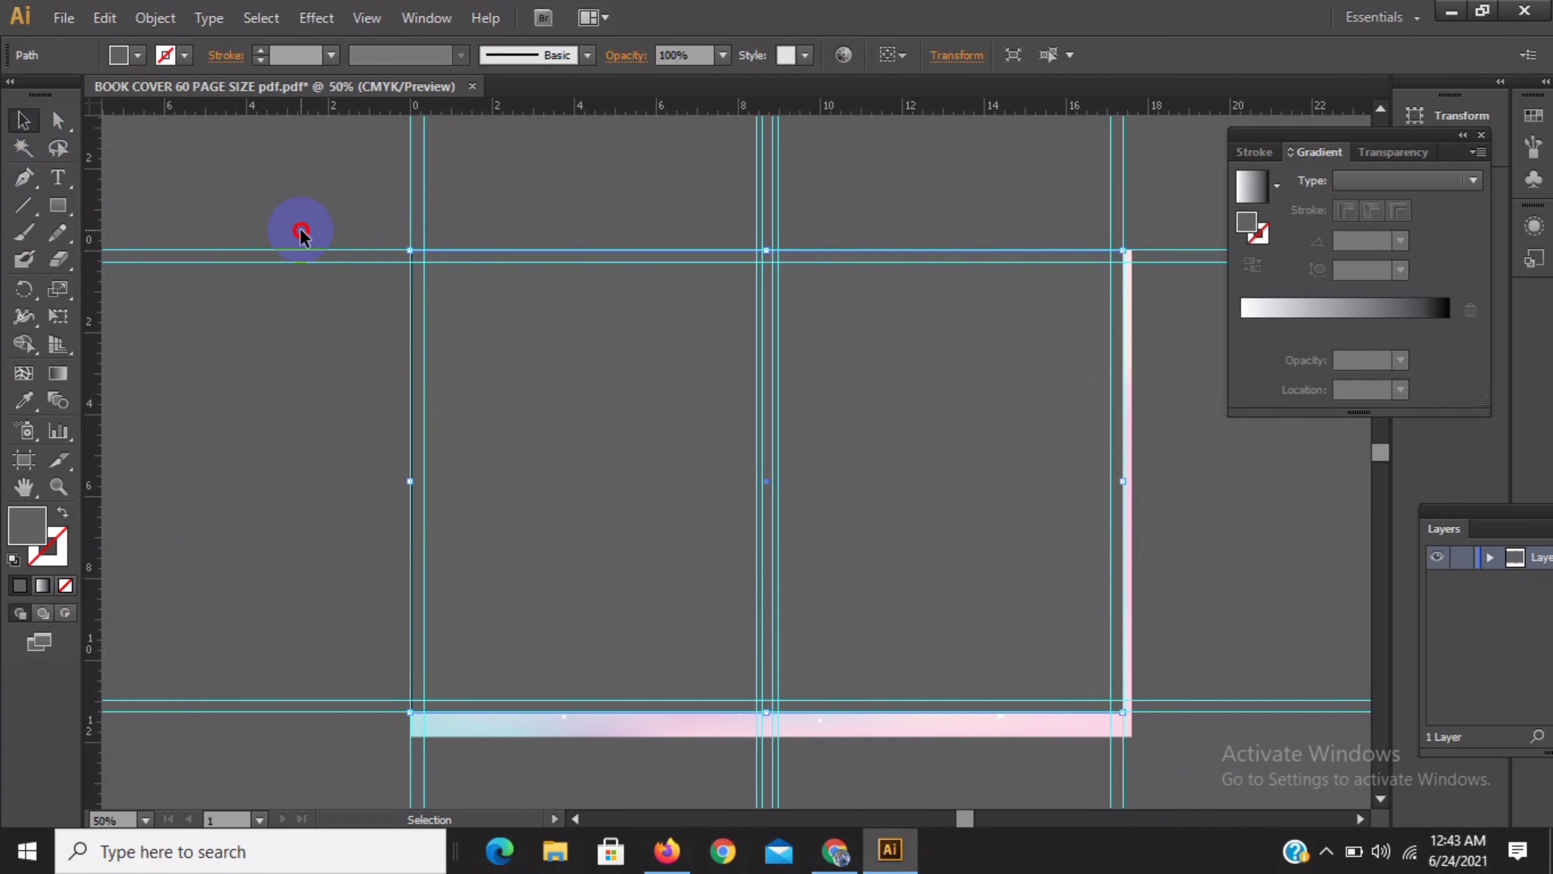
pyautogui.moveTo(346, 182); pyautogui.dragTo(1140, 723)
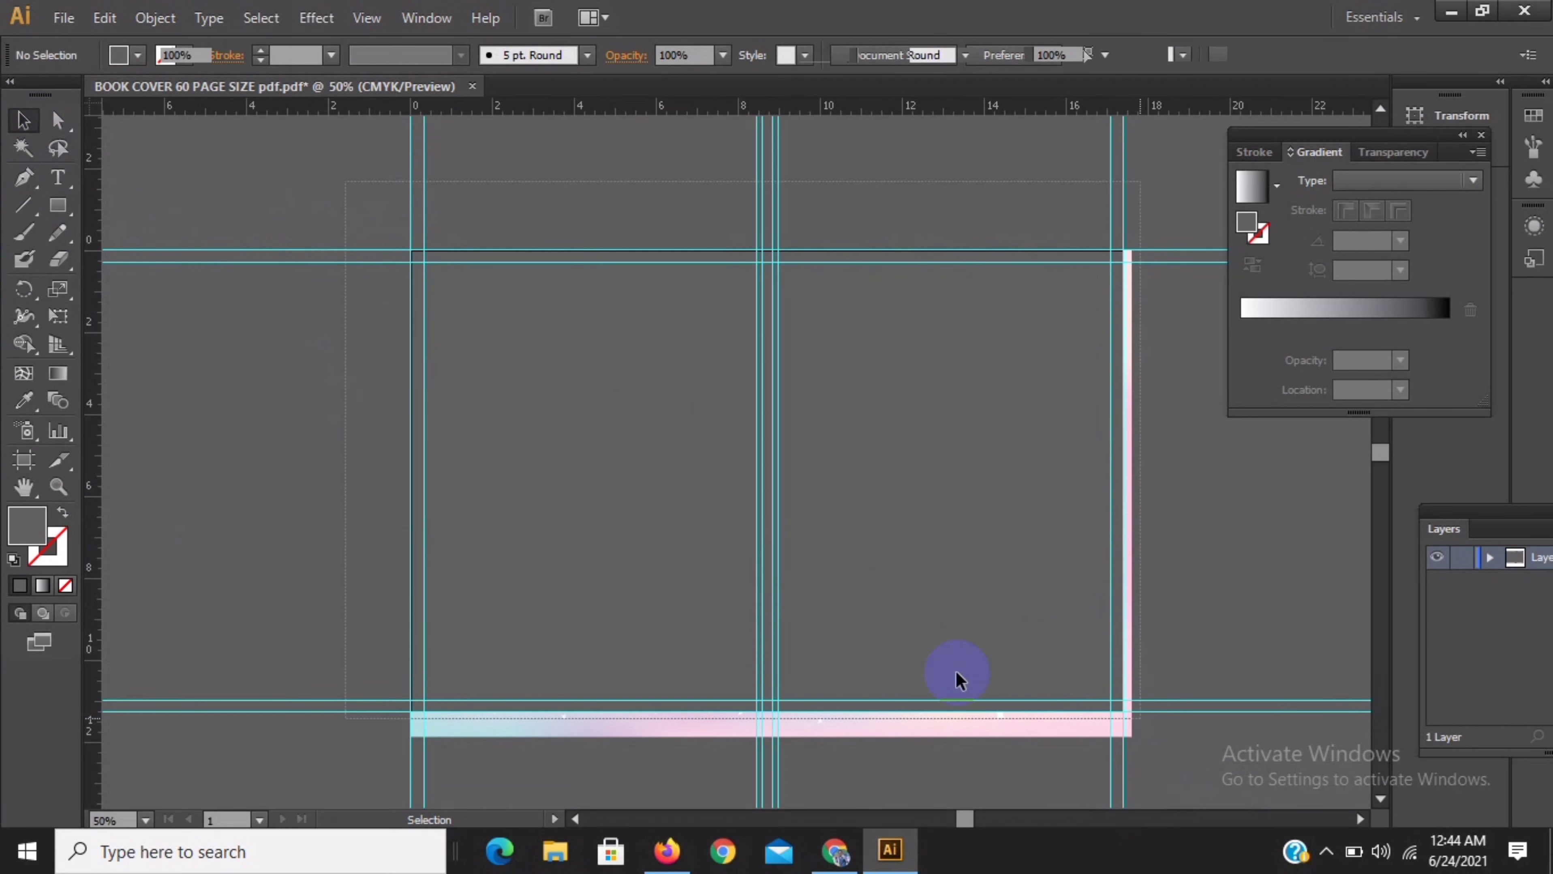
pyautogui.rightClick(789, 506)
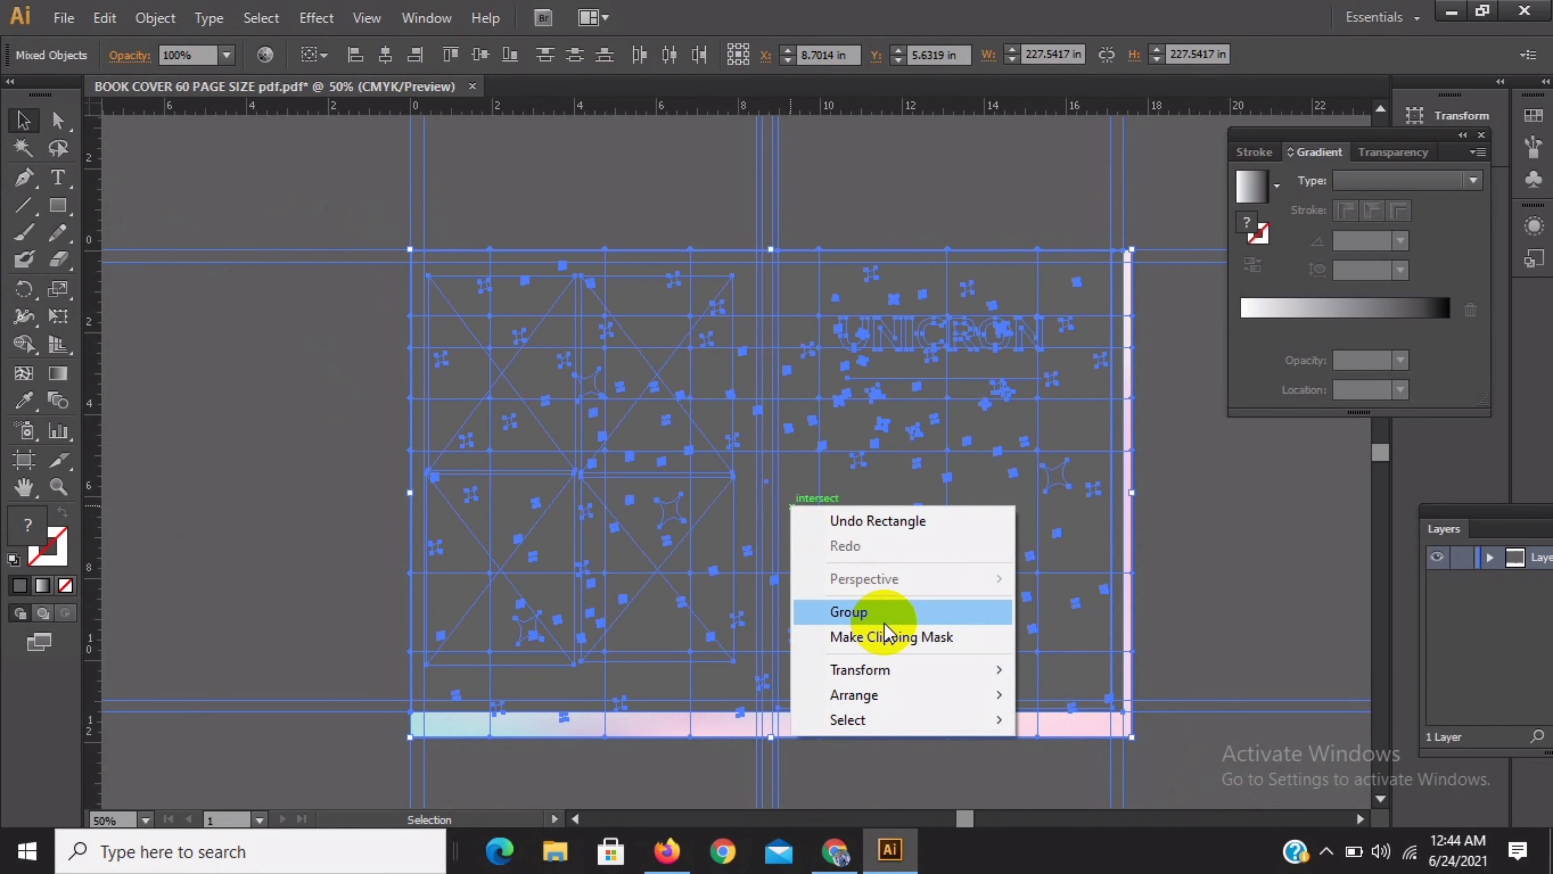
pyautogui.click(886, 636)
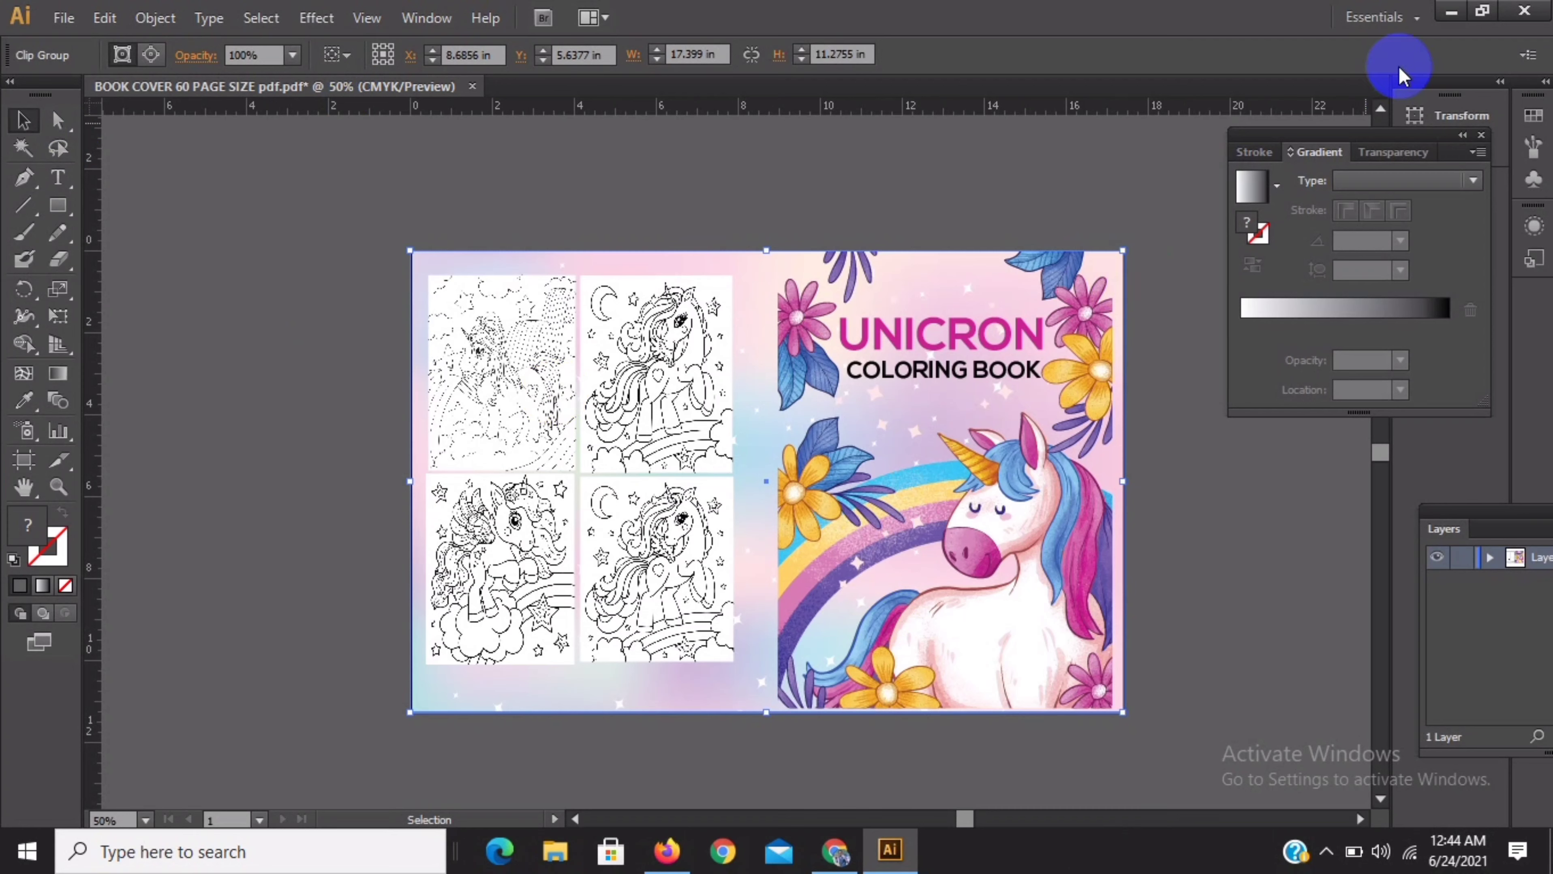
pyautogui.click(1456, 17)
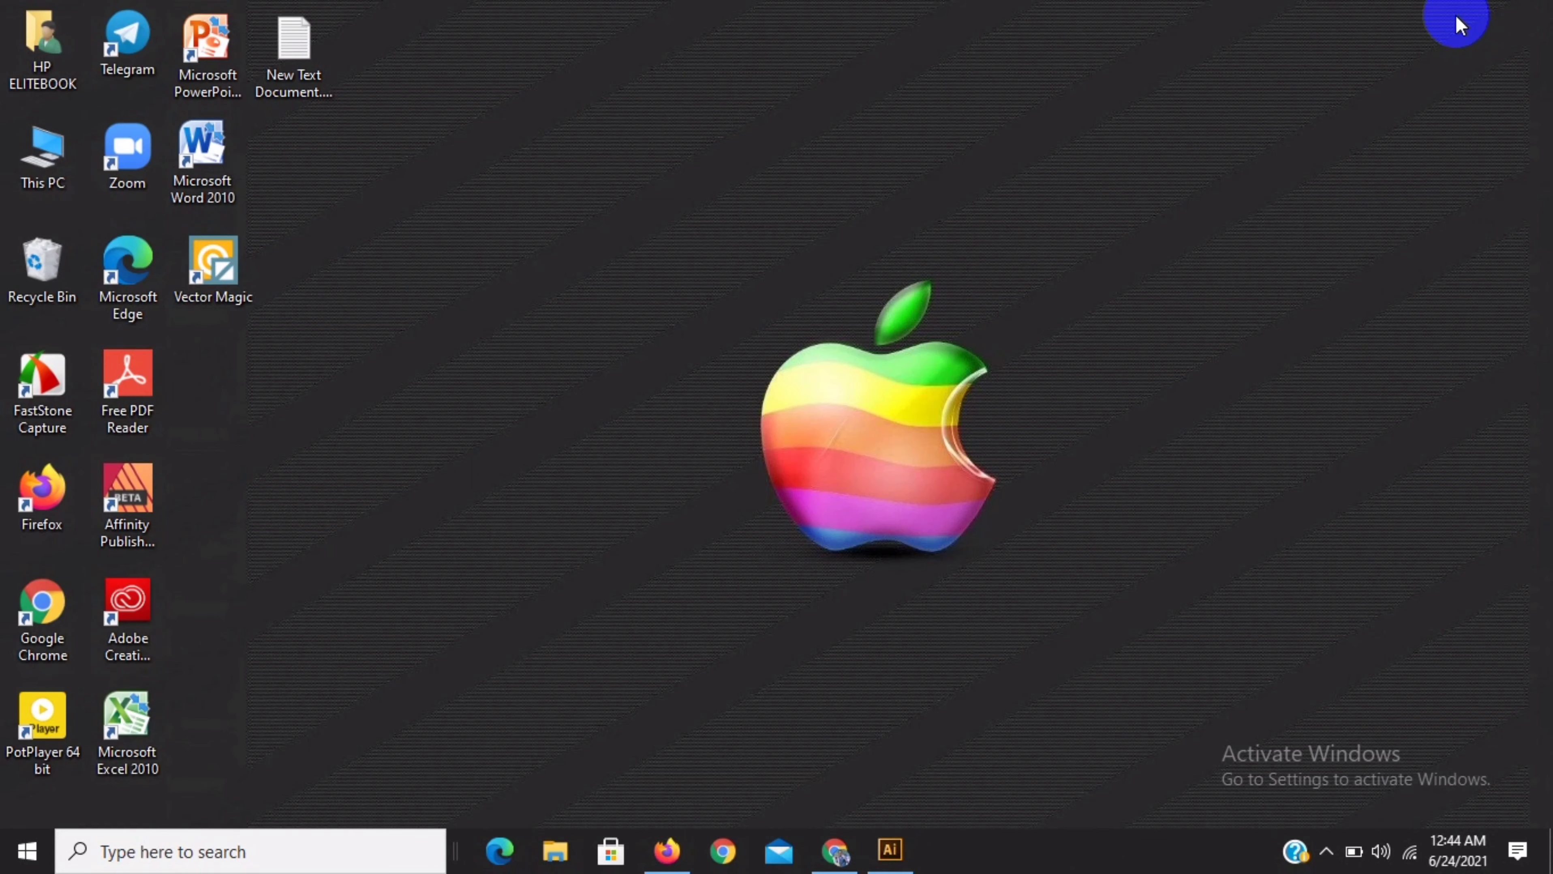
pyautogui.click(1325, 852)
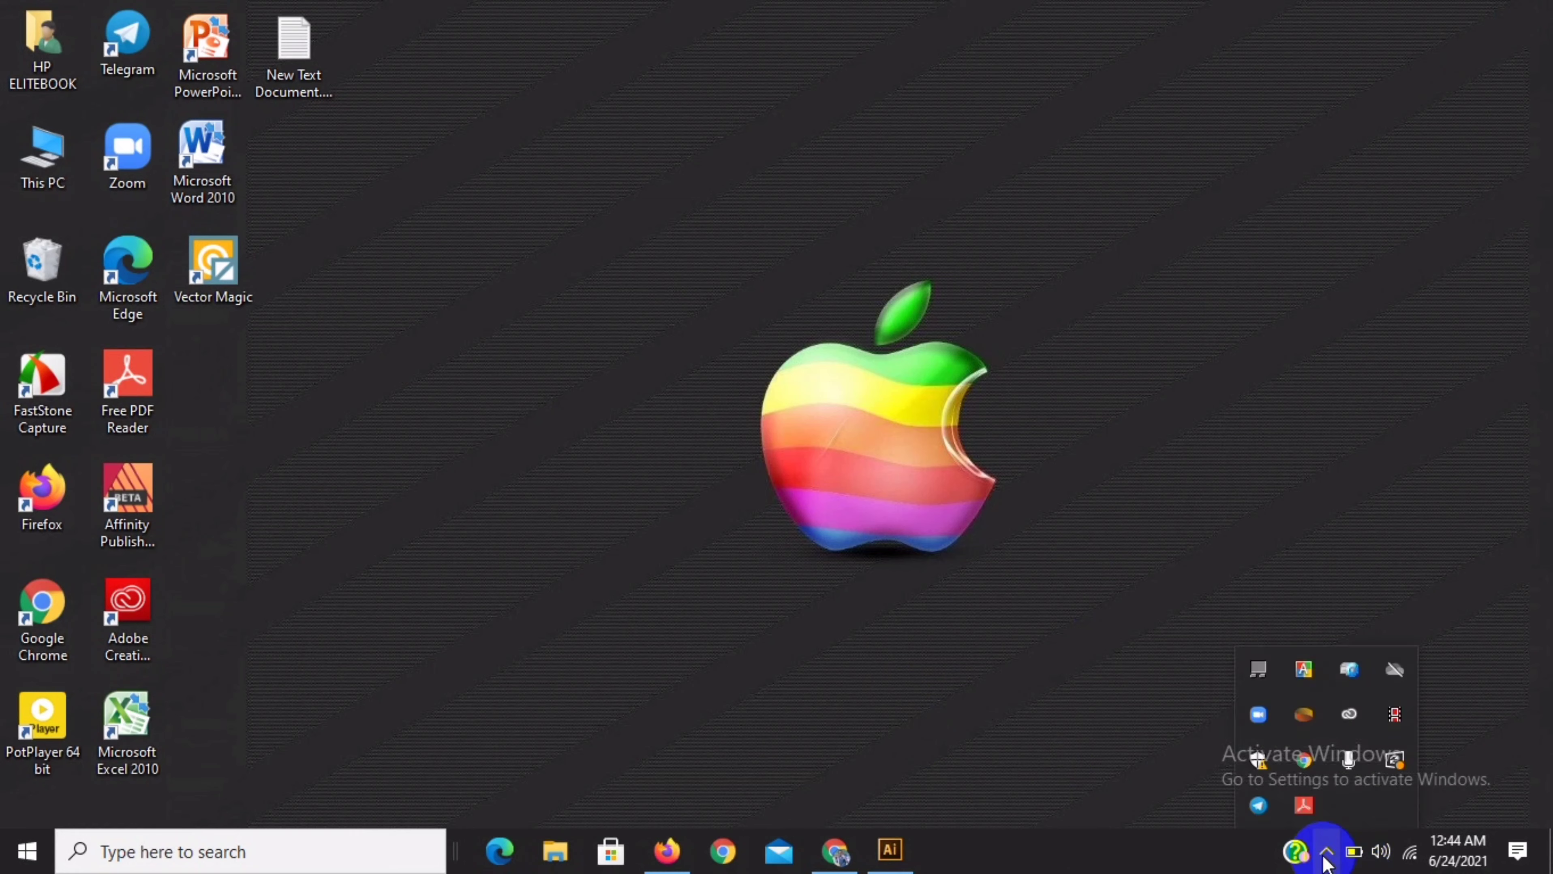